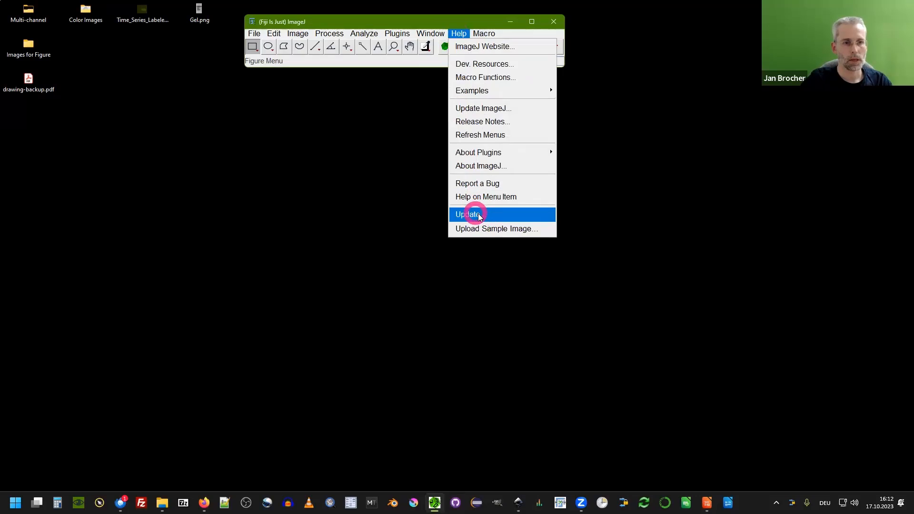
click(416, 66)
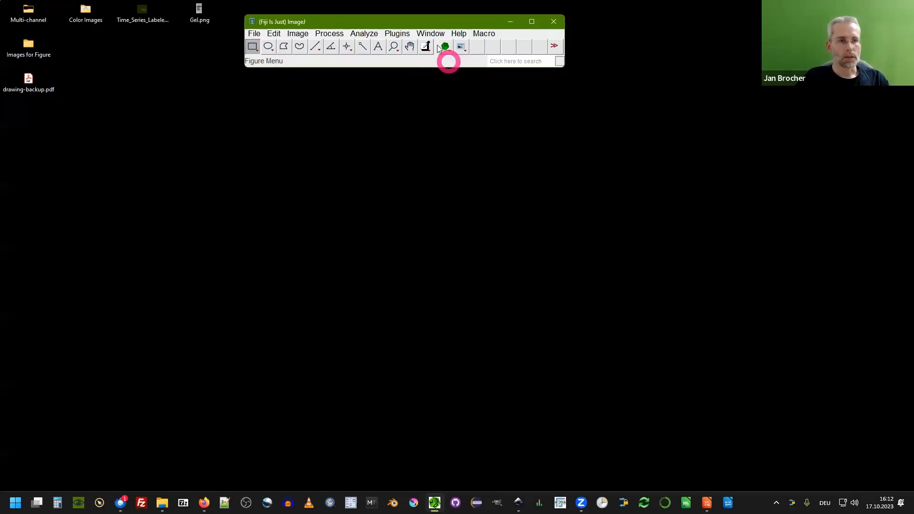
click(402, 36)
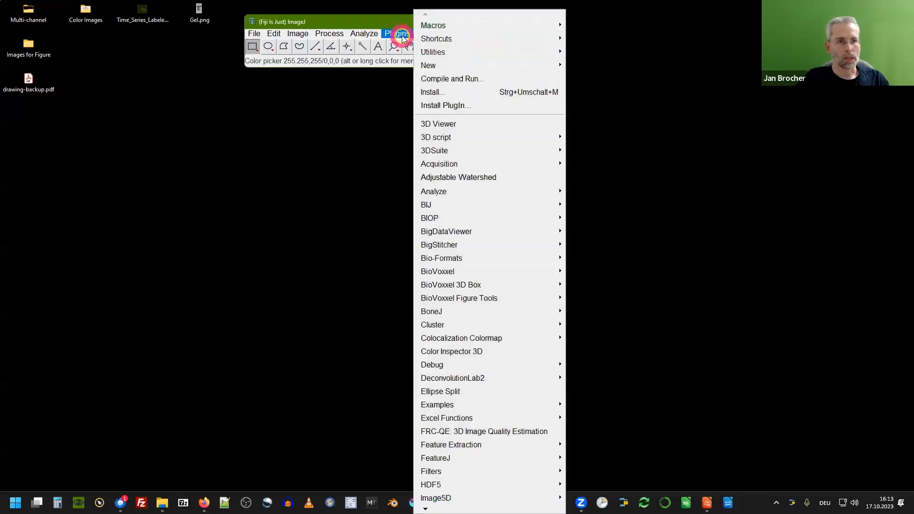
mouse_move(450, 272)
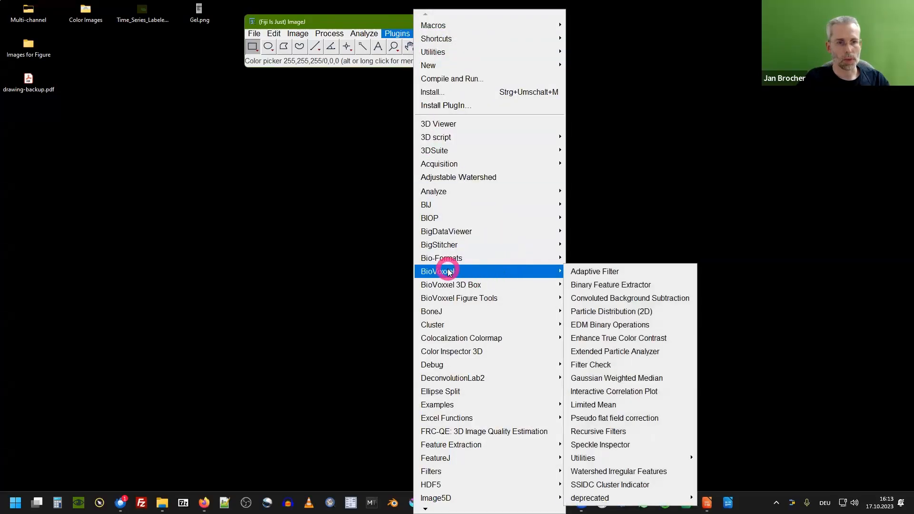
mouse_move(459, 300)
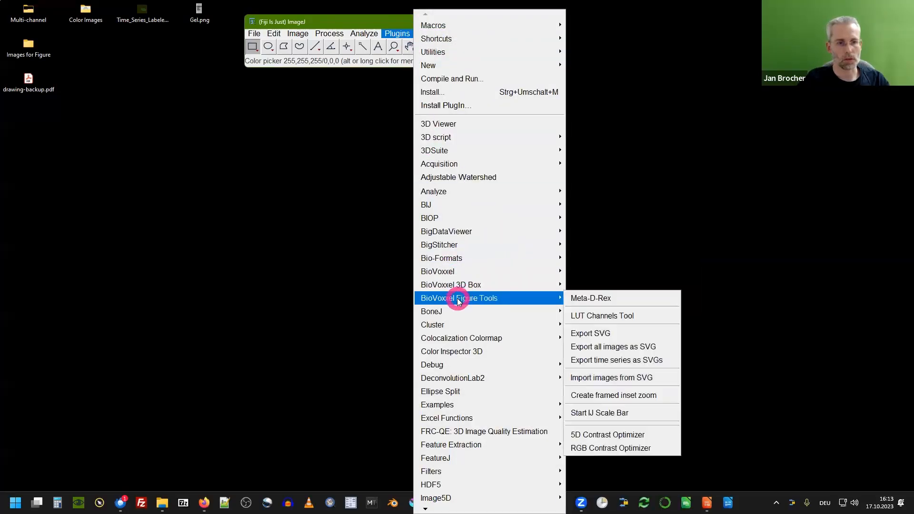
click(381, 59)
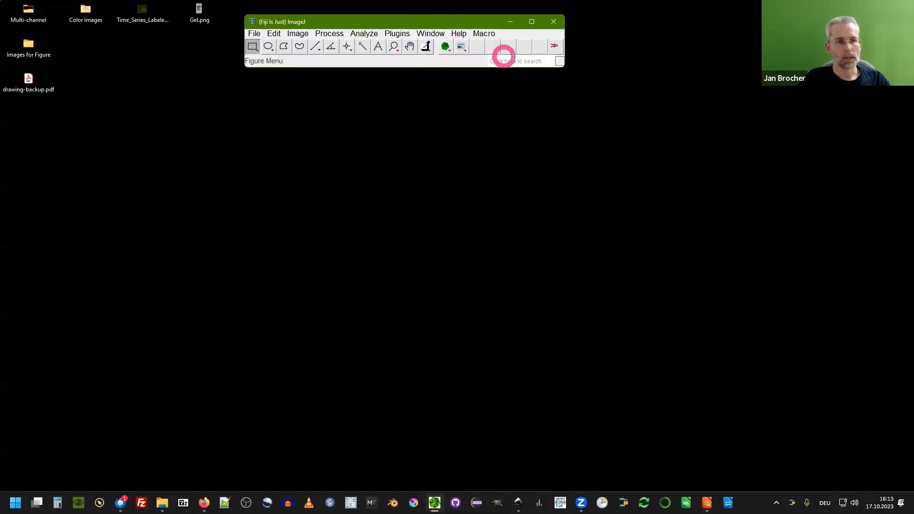
click(555, 45)
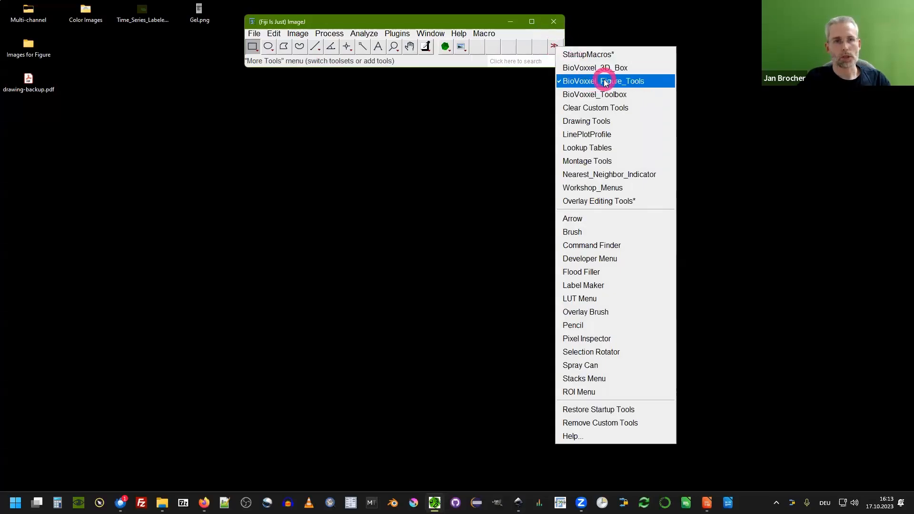
click(464, 50)
click(462, 47)
click(444, 45)
click(461, 45)
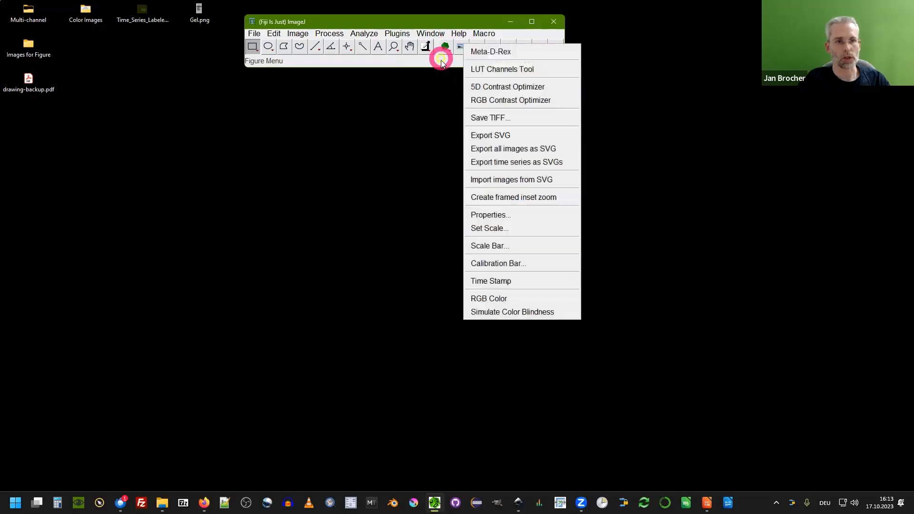
click(442, 63)
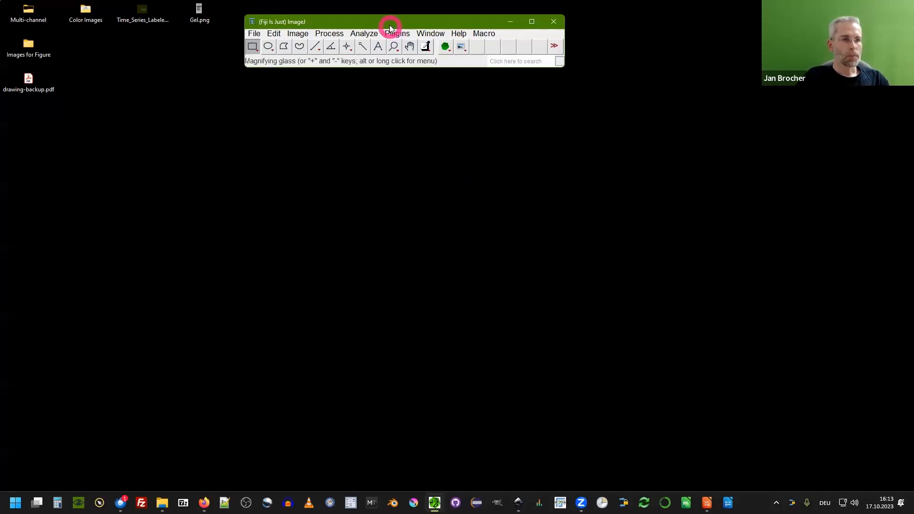
drag(391, 22, 403, 21)
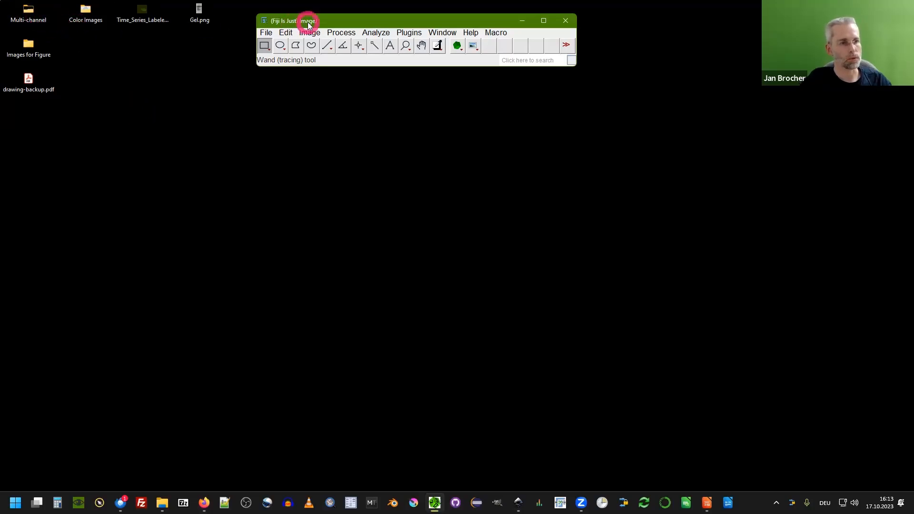
Open Image A.tif, Image B.tif and Image C.tif from the Multi-channel folder and arrange them side by side at 75% zoom.
double_click(32, 18)
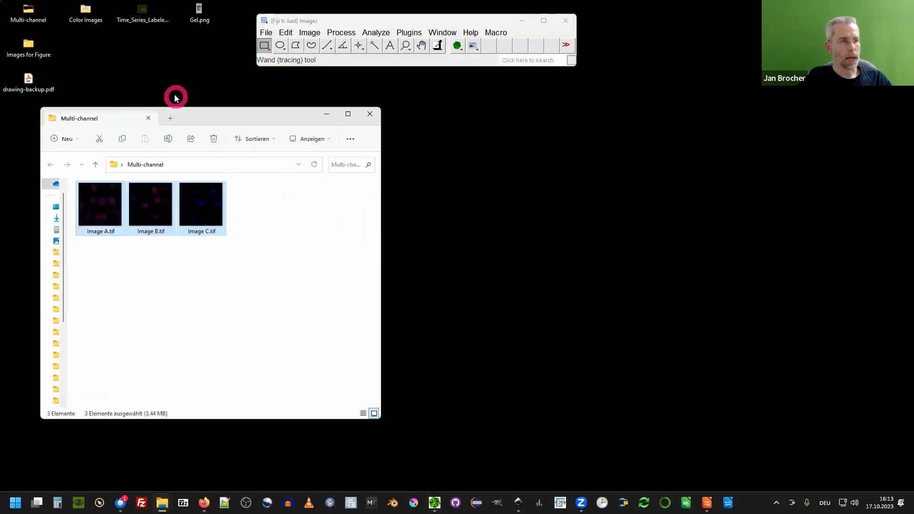
drag(200, 120, 213, 136)
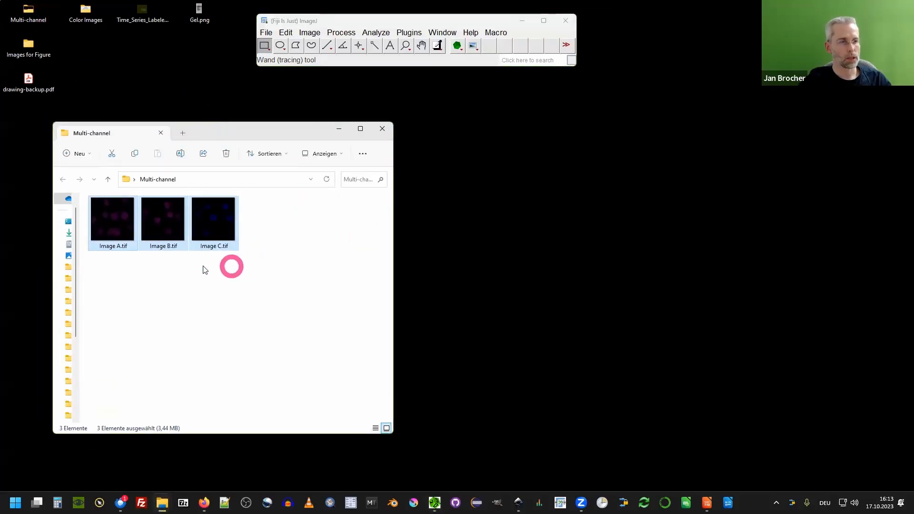
drag(106, 227, 337, 56)
click(197, 130)
drag(333, 97, 578, 90)
click(336, 130)
drag(384, 88, 472, 86)
drag(316, 88, 130, 181)
scroll(129, 181, down, 1)
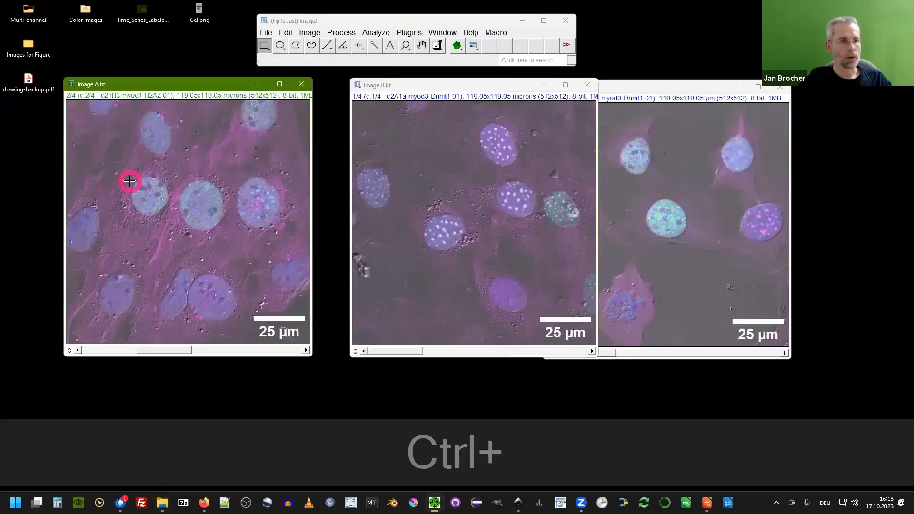
ctrl+scroll(130, 181, down, 1)
ctrl+scroll(430, 109, down, 1)
drag(431, 94, 344, 88)
ctrl+scroll(649, 127, down, 1)
drag(629, 91, 556, 92)
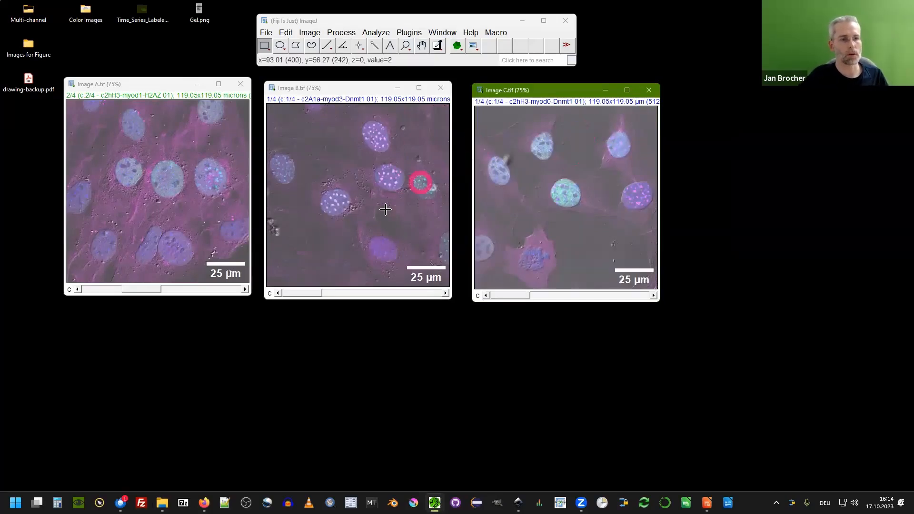
Zoom in and out on Image B.tif to examine the nuclei and the scale bar at higher magnification.
key(ctrl+plus)
key(ctrl+plus)
key(ctrl+plus)
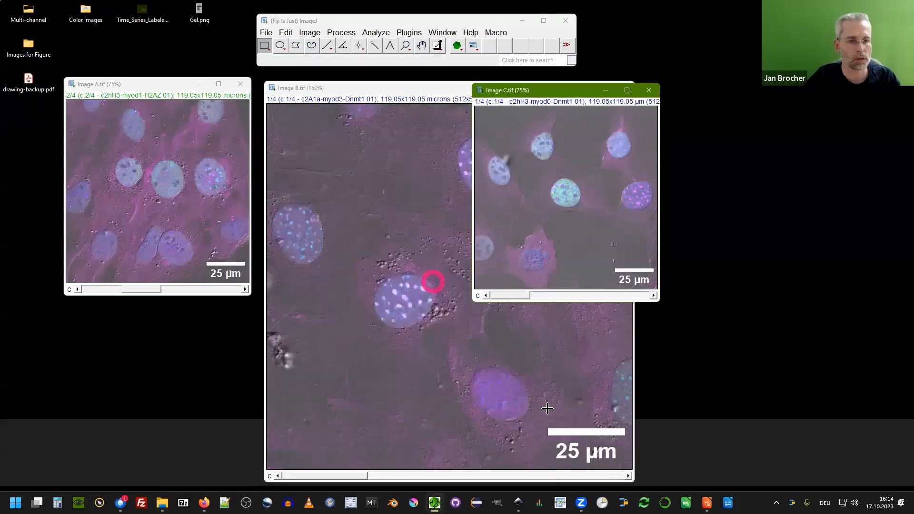
key(ctrl+minus)
key(ctrl+minus)
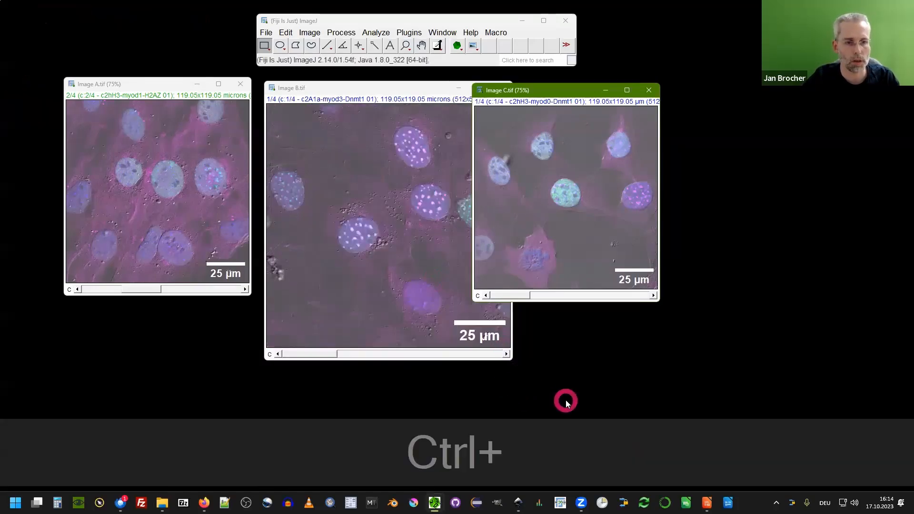
key(ctrl+plus)
key(ctrl+plus)
key(ctrl+plus)
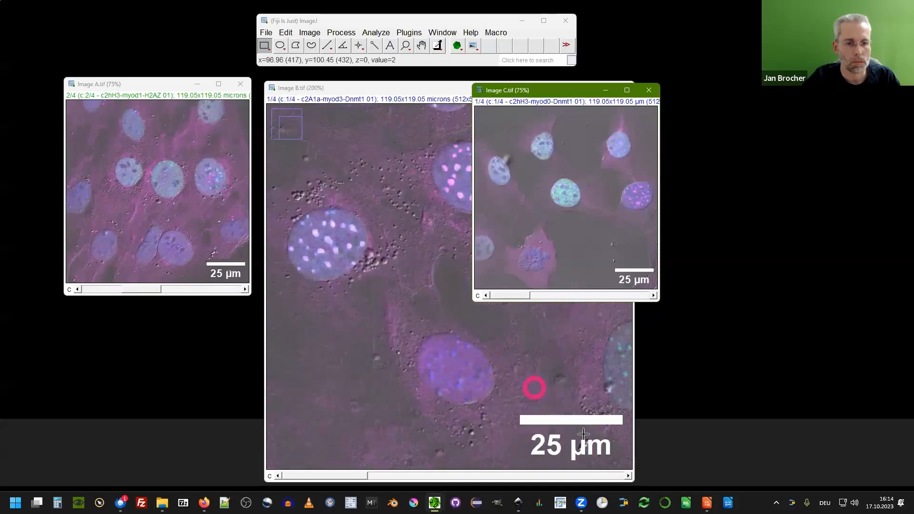
key(ctrl+plus)
key(ctrl+plus)
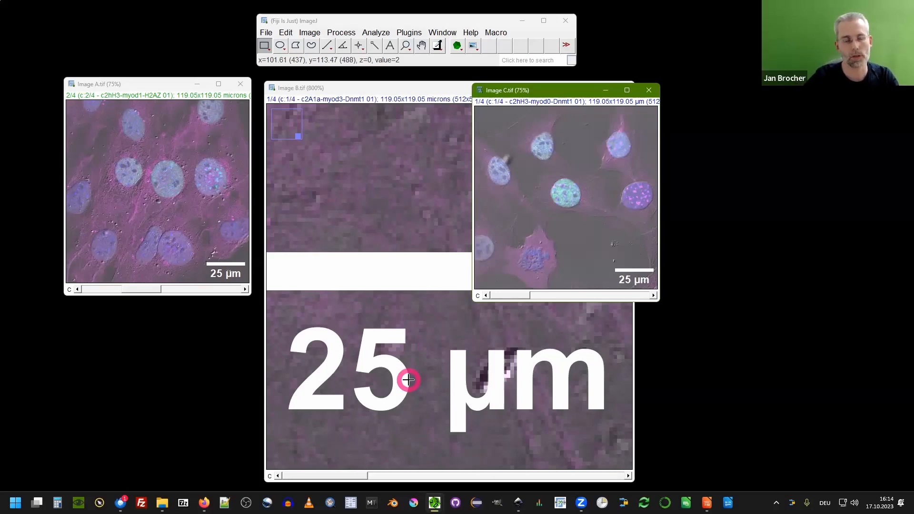
scroll(345, 198, down, 3)
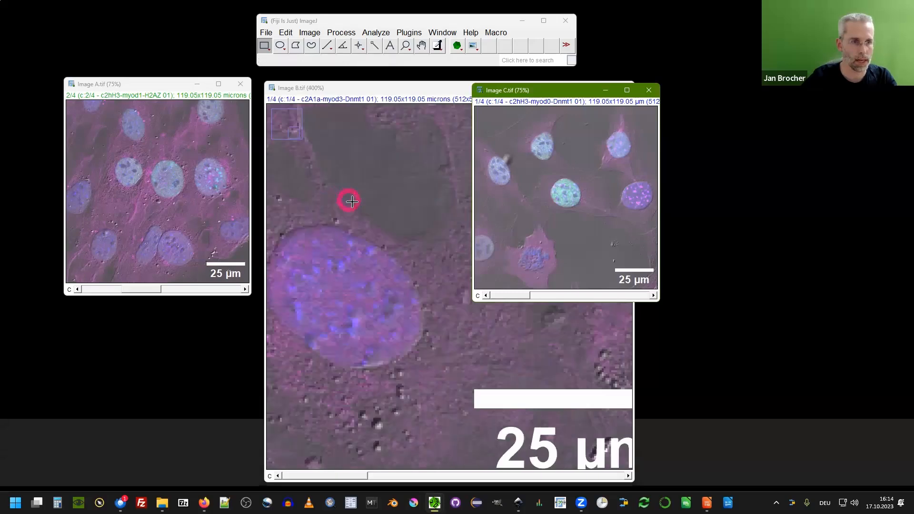
scroll(352, 203, down, 1)
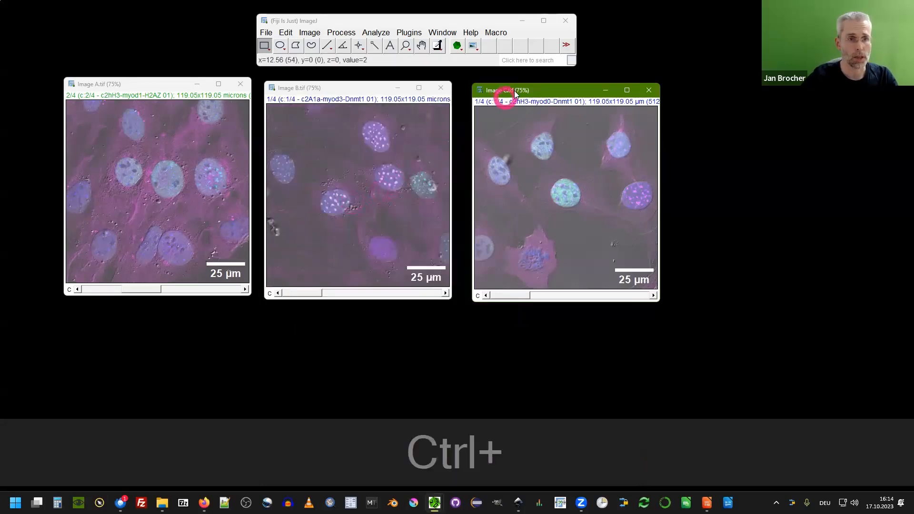
Rearrange the image windows, then with Image A.tif active open the Channels Tool and place it beside the images.
drag(516, 90, 523, 88)
click(358, 88)
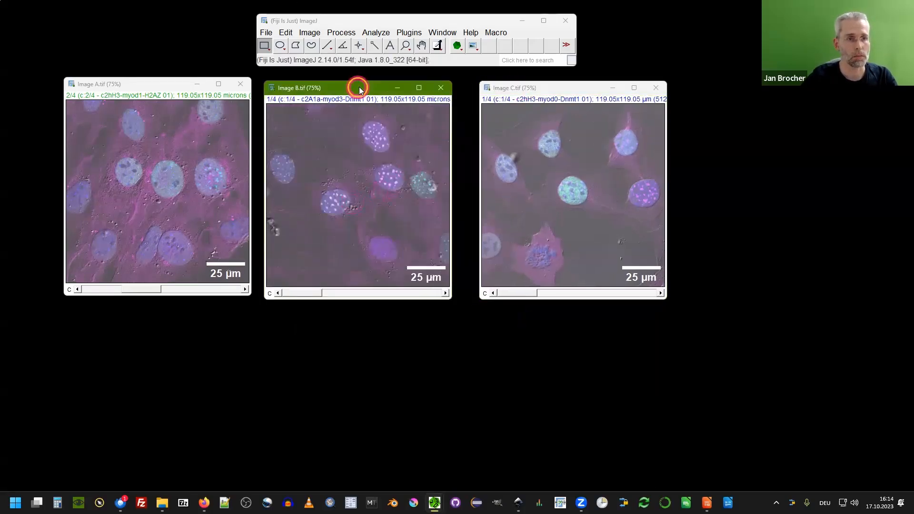
drag(359, 88, 367, 89)
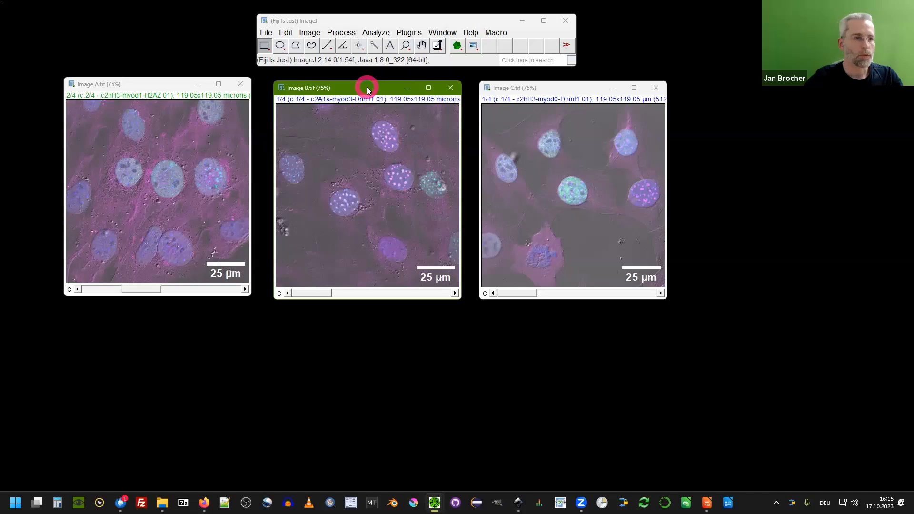
drag(145, 84, 146, 87)
click(183, 153)
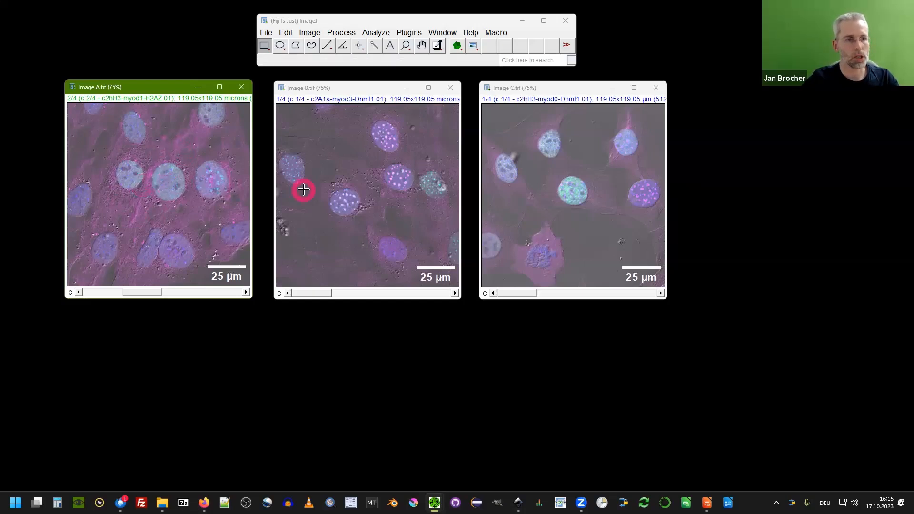
drag(134, 87, 132, 88)
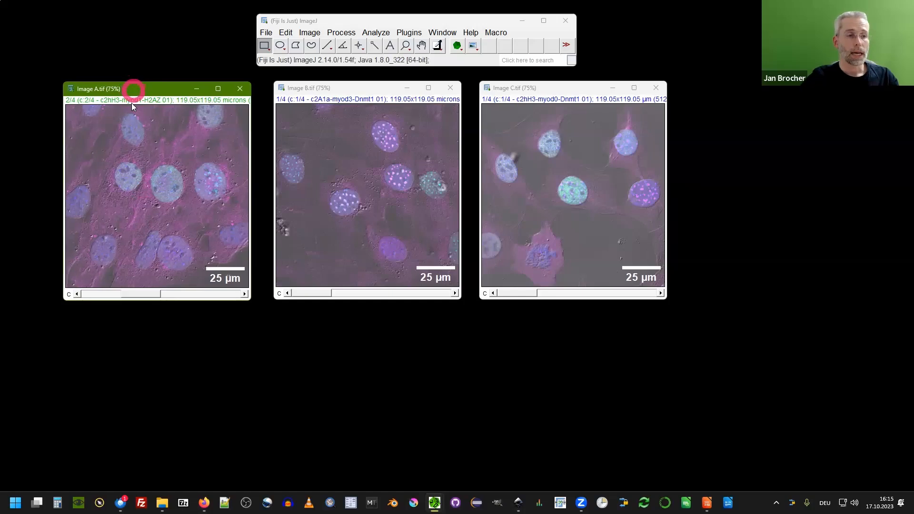
click(319, 35)
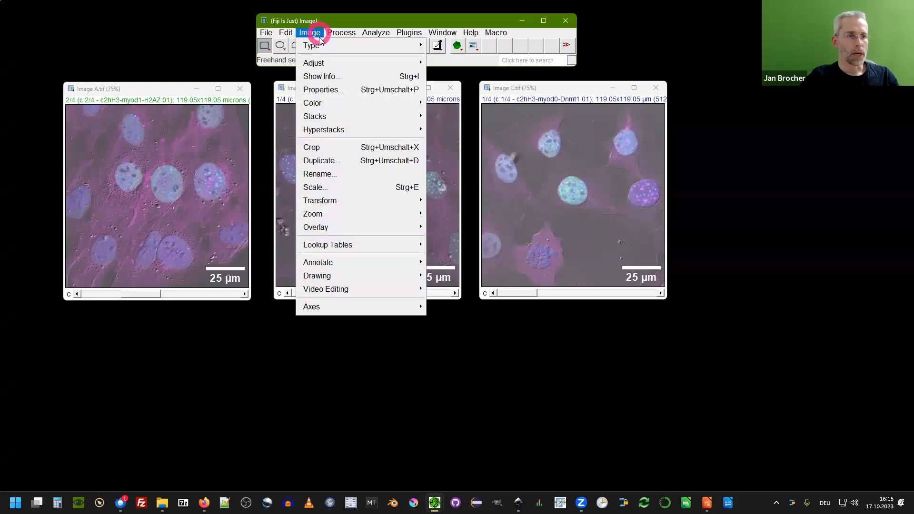
mouse_move(317, 102)
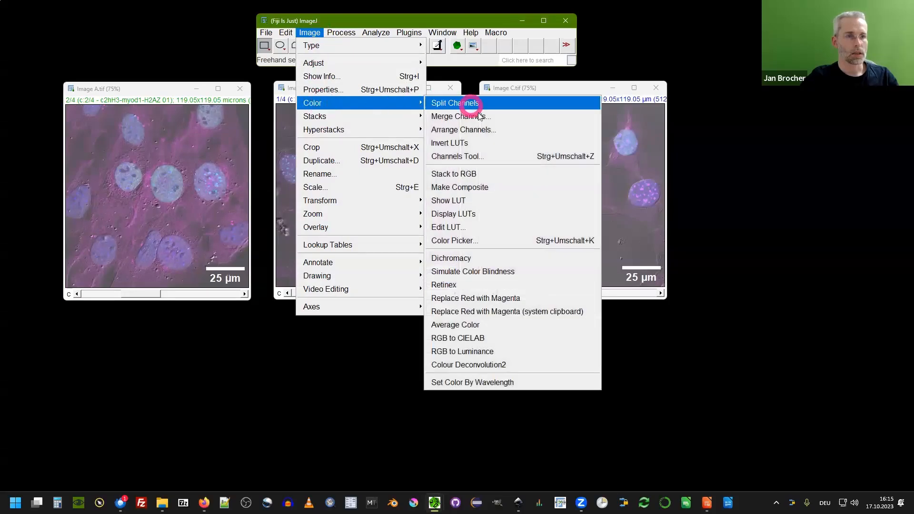
click(499, 160)
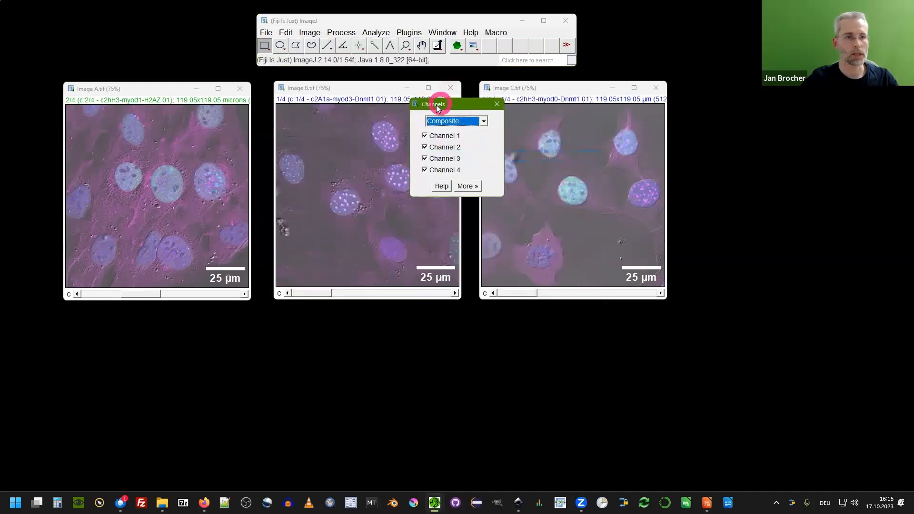
drag(438, 95, 522, 114)
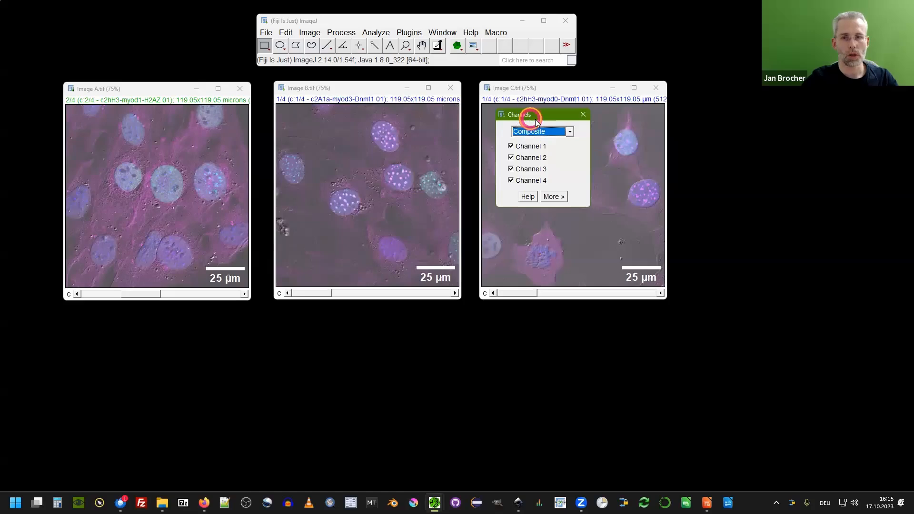
drag(523, 115, 731, 121)
Cycle Image A.tif's channel display mode through Color and Grayscale and back to Composite.
click(740, 138)
click(728, 156)
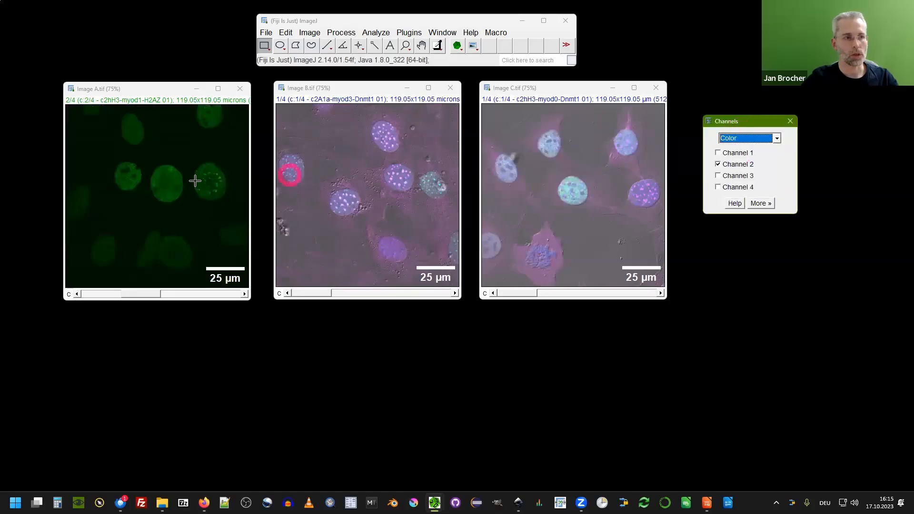
scroll(163, 164, down, 2)
scroll(163, 163, up, 3)
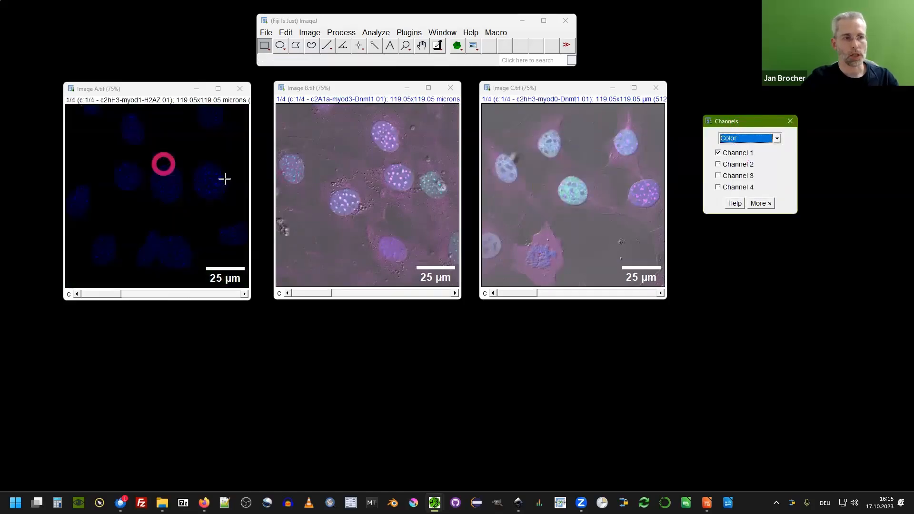
click(750, 139)
click(736, 163)
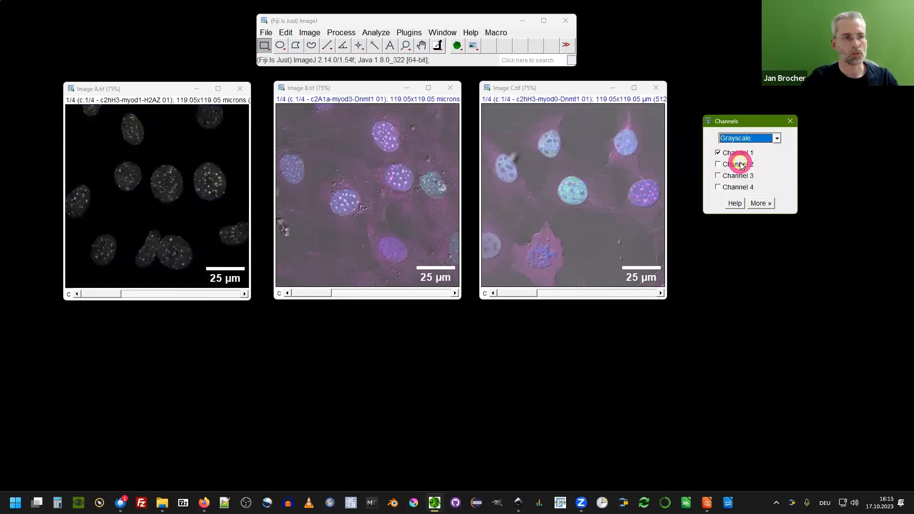
click(737, 140)
click(737, 148)
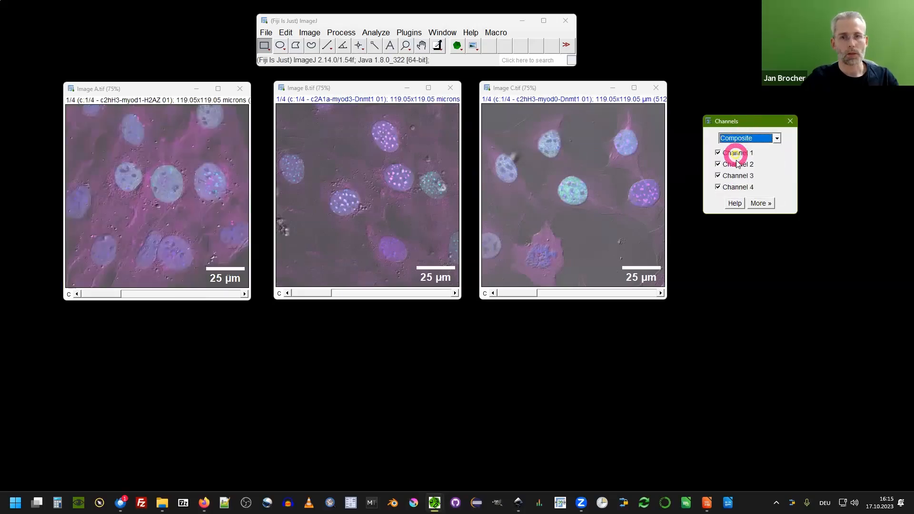
Toggle the visibility of channel 1 and channel 4 off and back on.
click(734, 187)
click(727, 154)
click(727, 154)
click(739, 186)
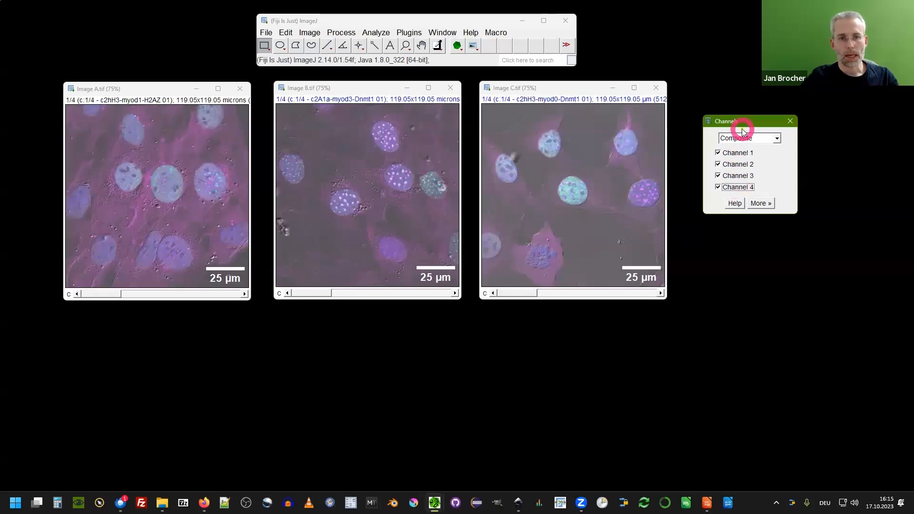
Move the Channels dialog to the screen corner and rearrange the three image windows in a row.
drag(744, 125, 54, 19)
drag(138, 87, 209, 93)
drag(358, 88, 399, 97)
drag(539, 87, 591, 92)
drag(380, 100, 388, 91)
Open the LUT Channels Tool from the BioVoxxel Figure Menu and move it beside the images.
click(475, 47)
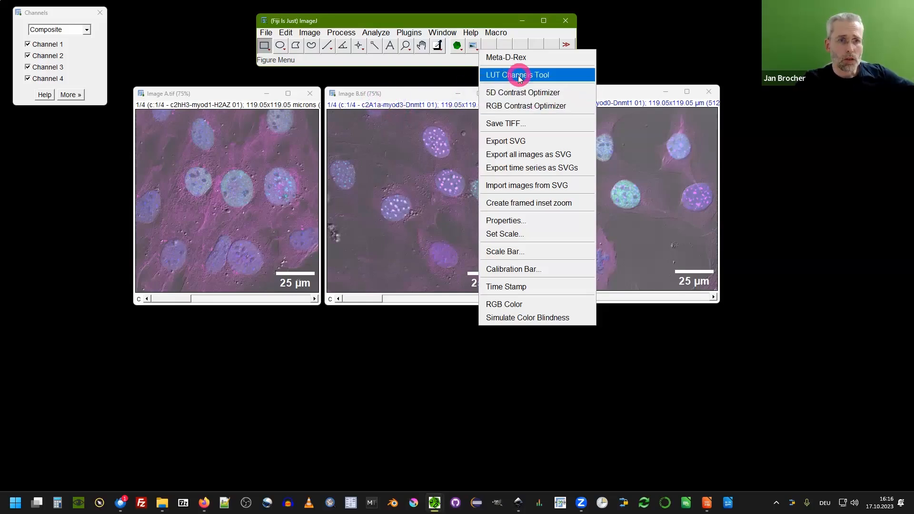
click(551, 80)
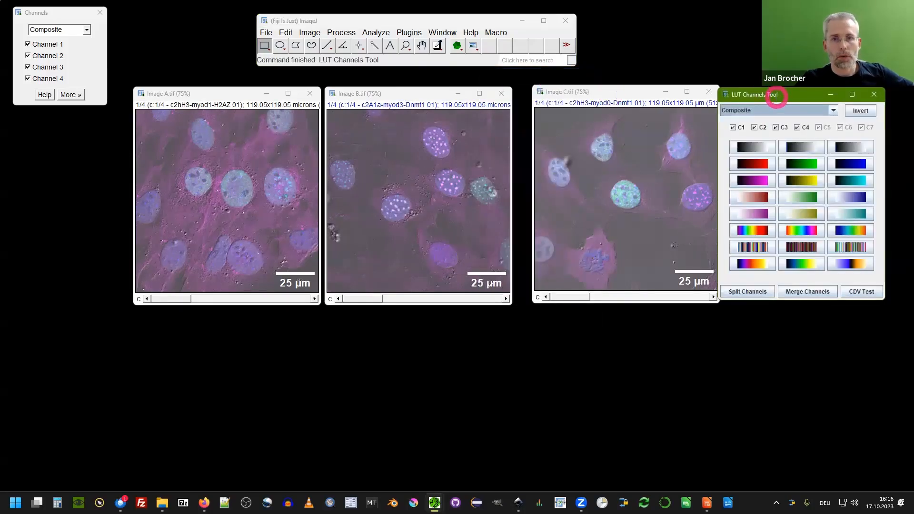
drag(776, 97, 792, 35)
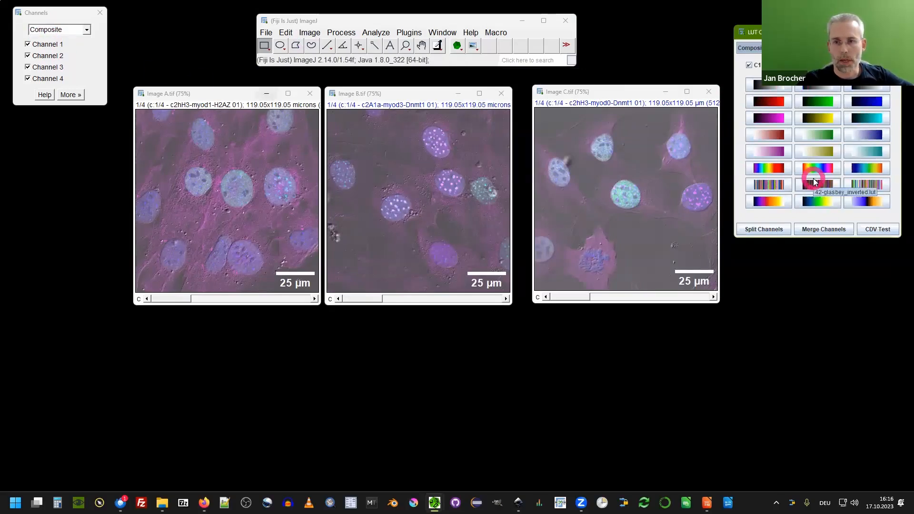
Enlarge Image A.tif, move it beside the LUT tool, and switch the LUT Channels Tool to Color mode.
click(241, 176)
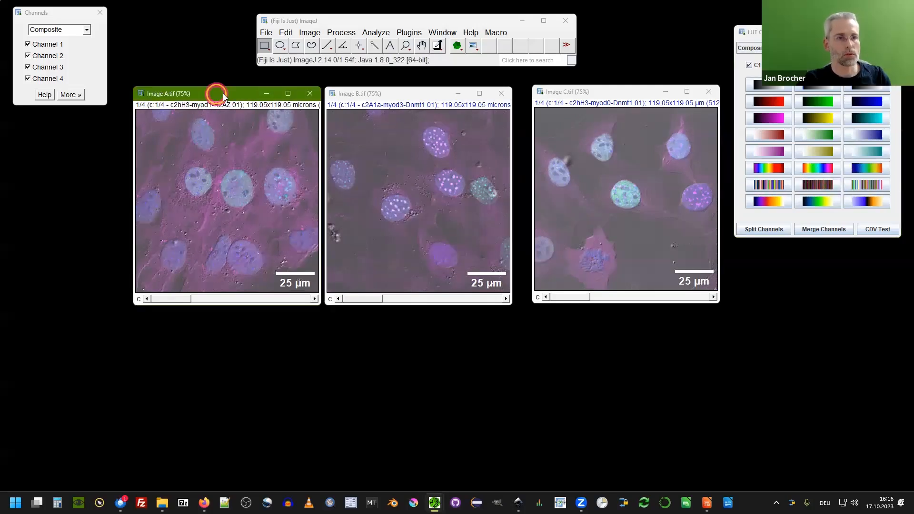
key(ctrl+plus)
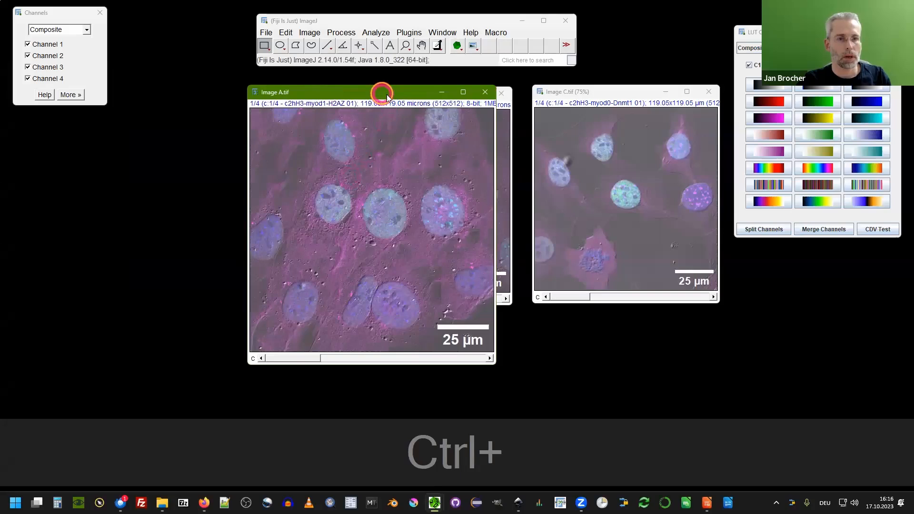
drag(387, 96, 467, 105)
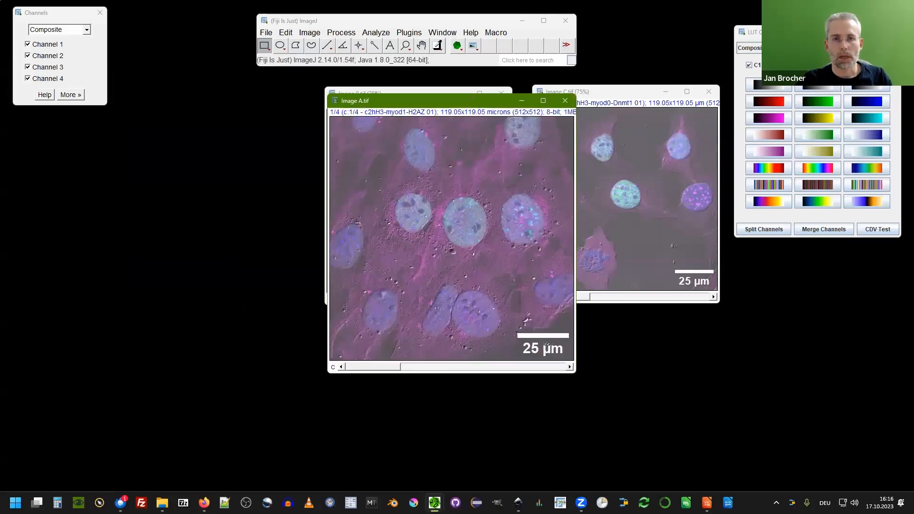
click(749, 48)
click(755, 59)
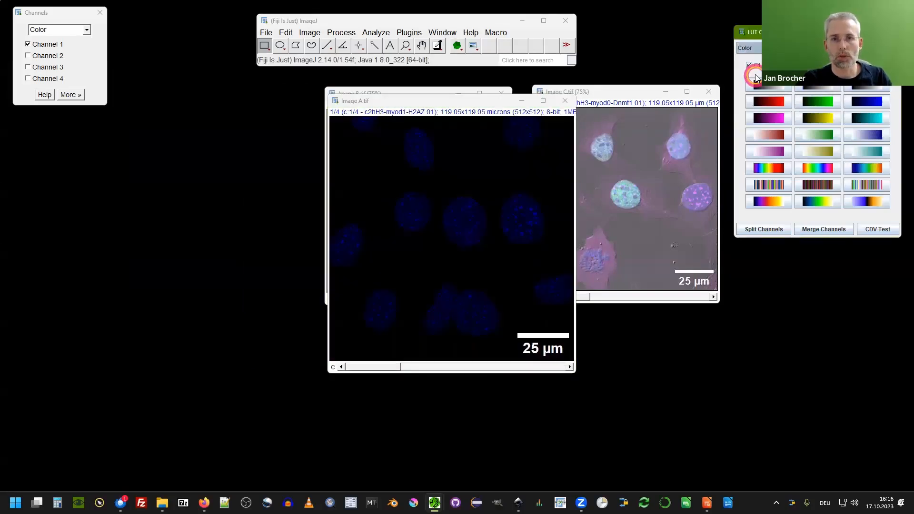
Switch the tool back to Composite with channel 1 hidden, then return it to Color mode.
click(757, 49)
click(756, 57)
click(748, 65)
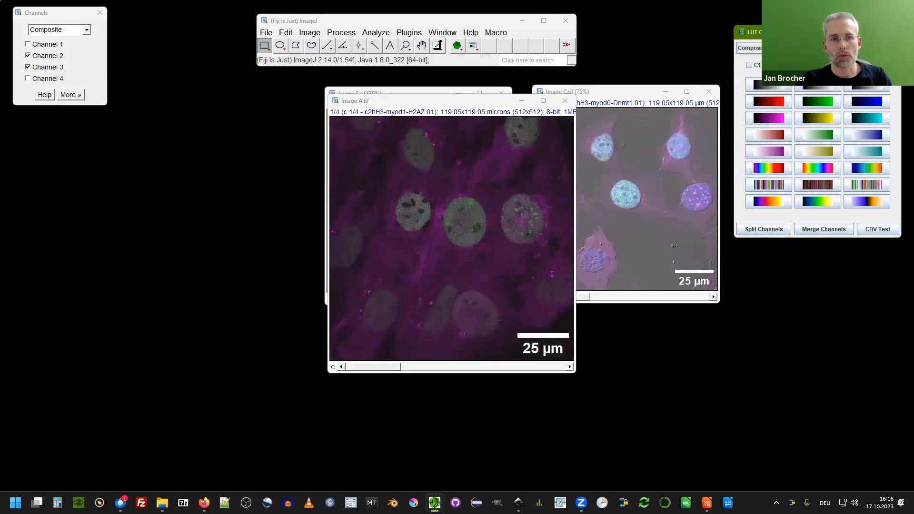
click(750, 48)
click(754, 59)
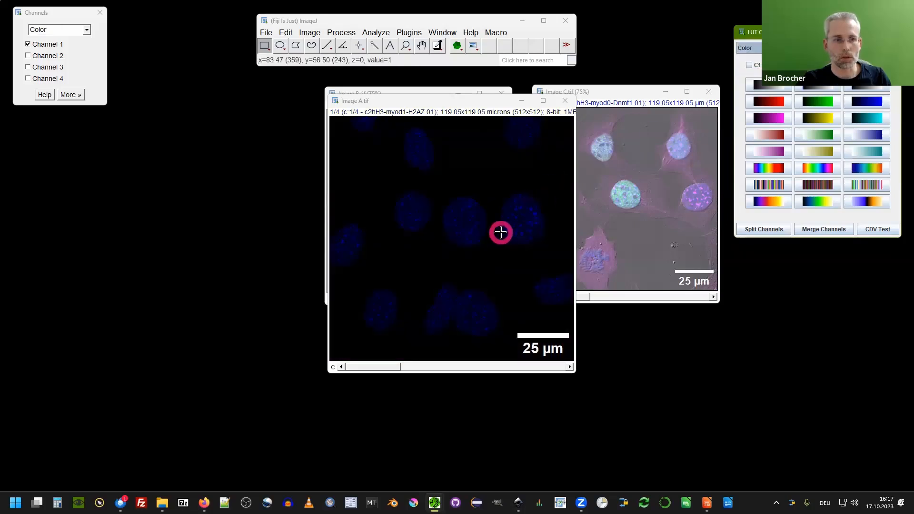
Try several lookup tables on channel 1 of Image A.tif, finishing with the blue LUT.
click(768, 101)
click(824, 117)
click(768, 118)
click(867, 118)
click(814, 135)
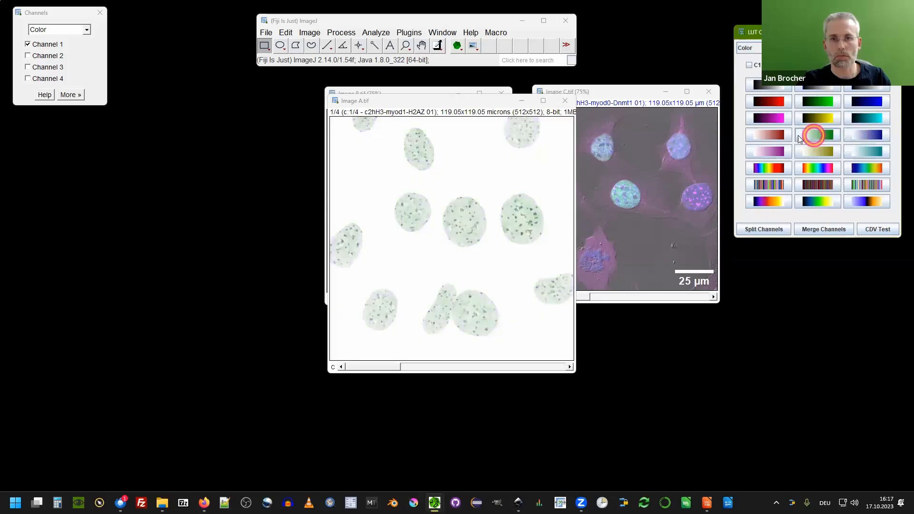
click(764, 166)
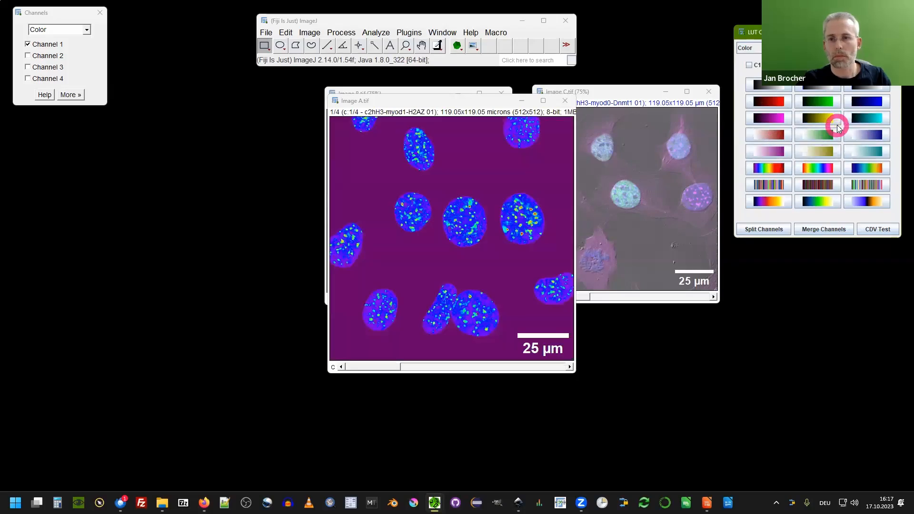
click(853, 103)
click(830, 102)
click(852, 103)
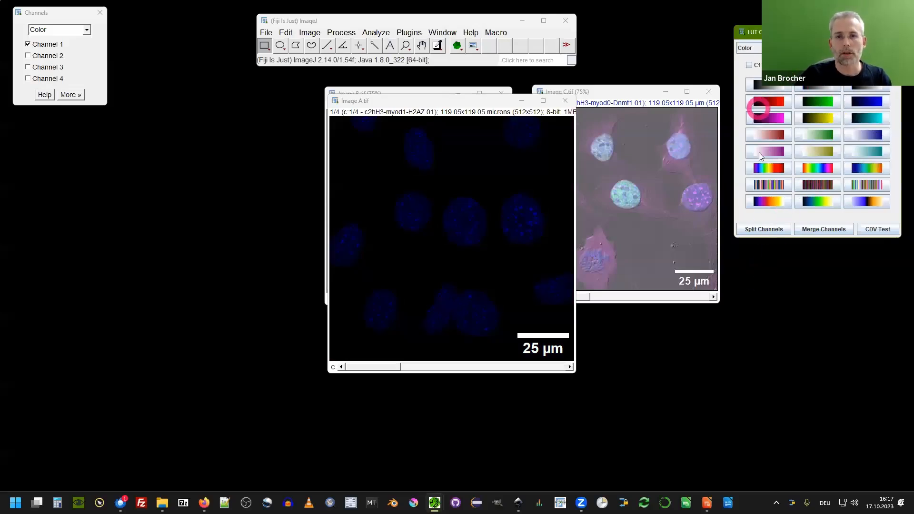
Browse the list of lookup tables available in the Lookup Tables submenu.
click(309, 32)
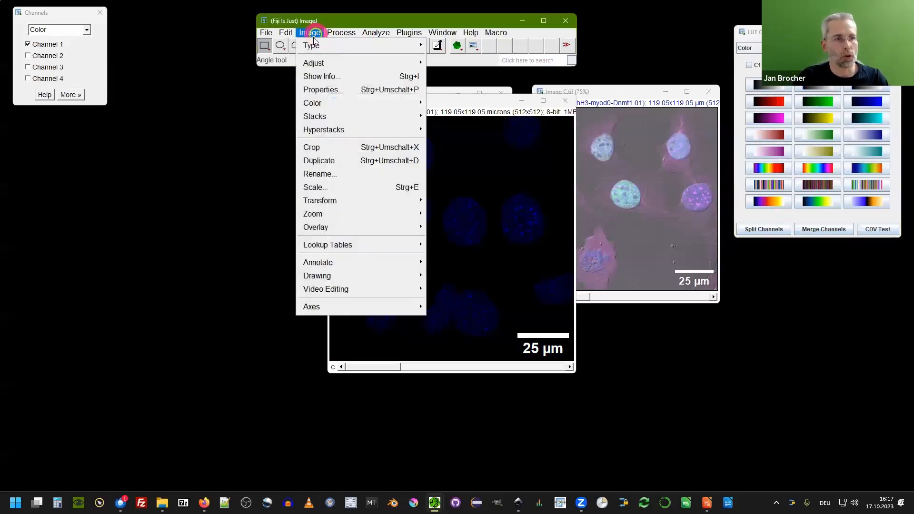
mouse_move(327, 245)
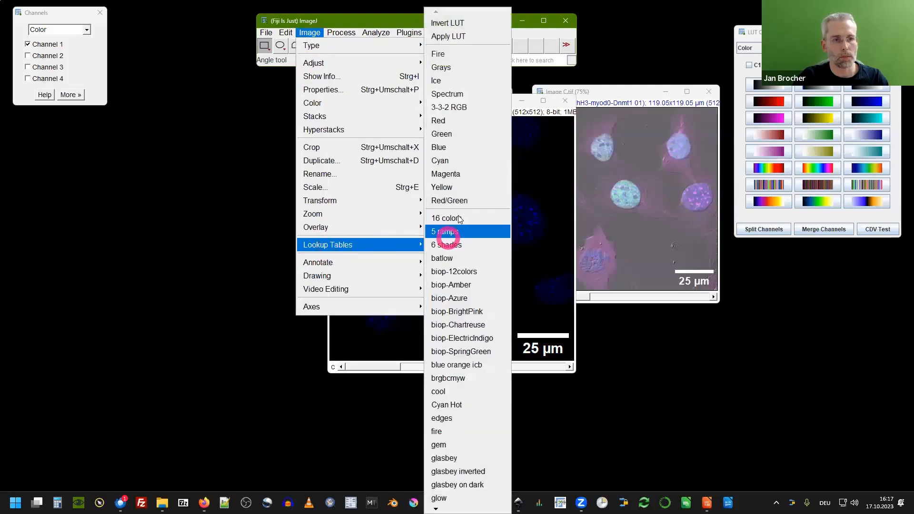
click(469, 339)
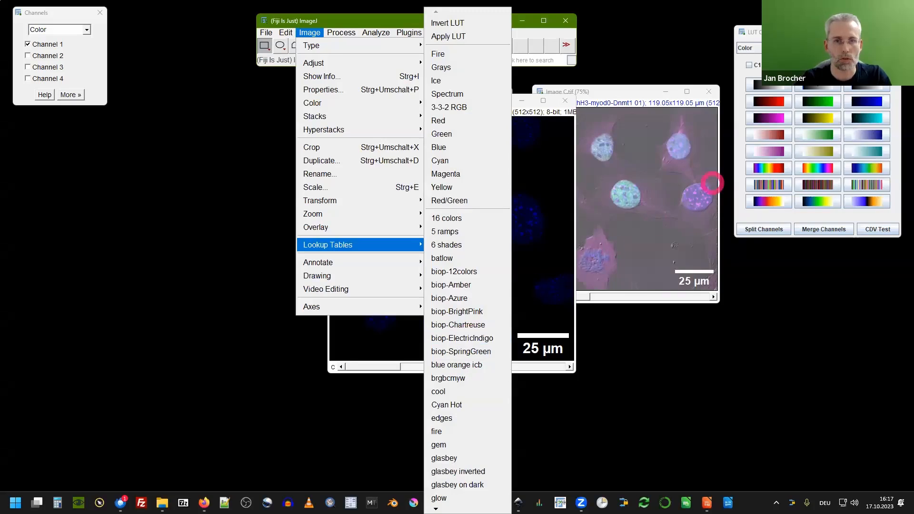
click(810, 234)
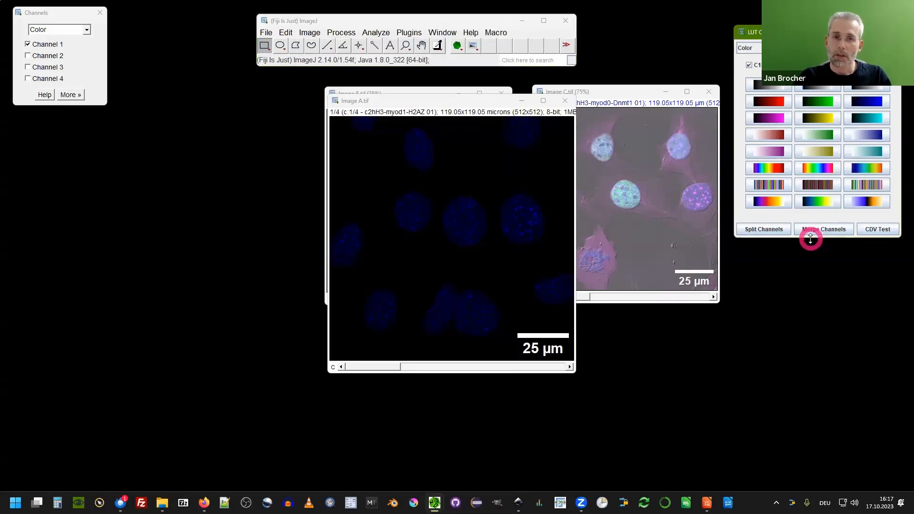
Lengthen the LUT Channels Tool window and open Fiji's luts folder in the file explorer.
drag(811, 237, 816, 299)
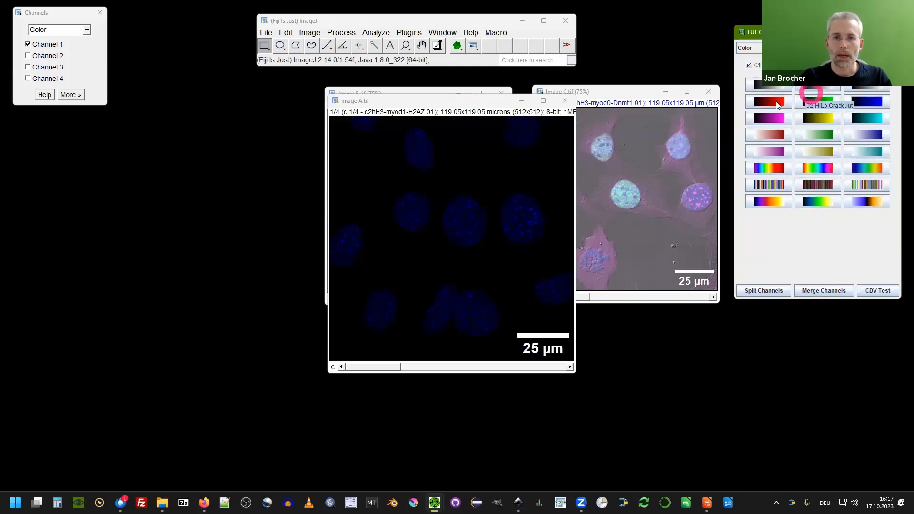
click(805, 155)
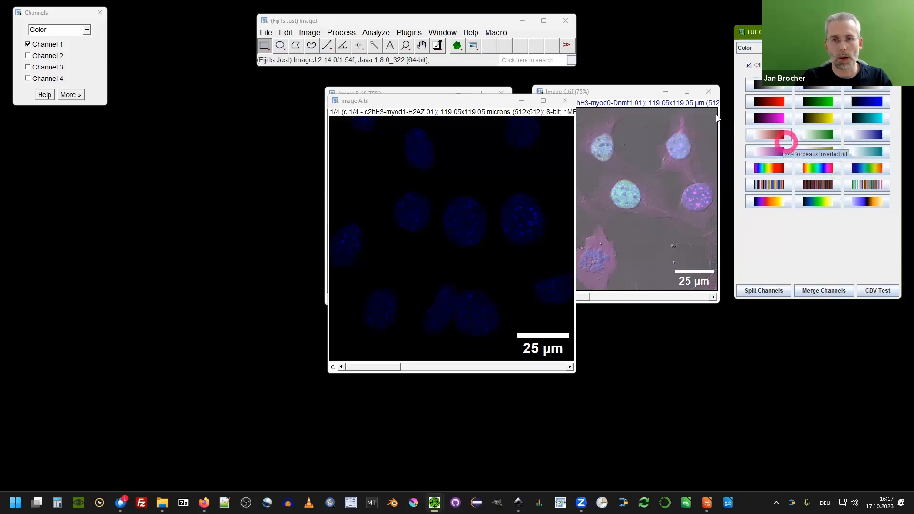
click(267, 33)
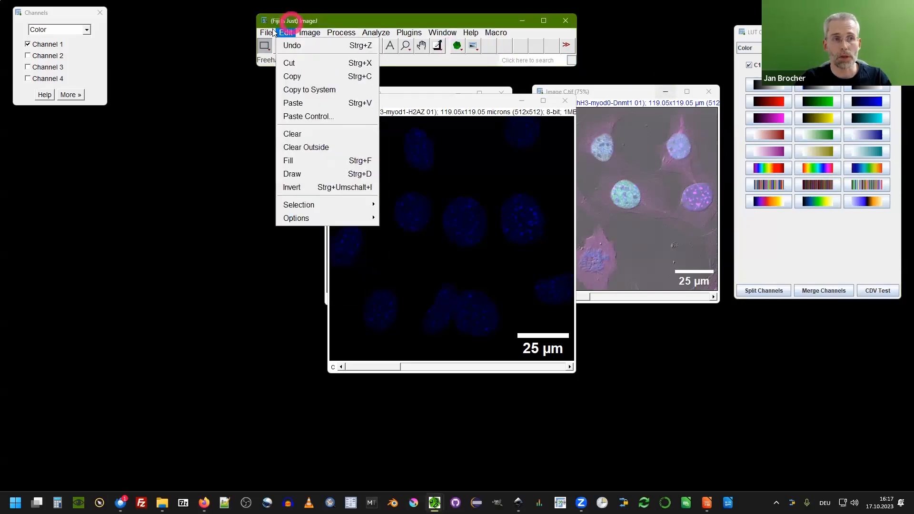
mouse_move(325, 125)
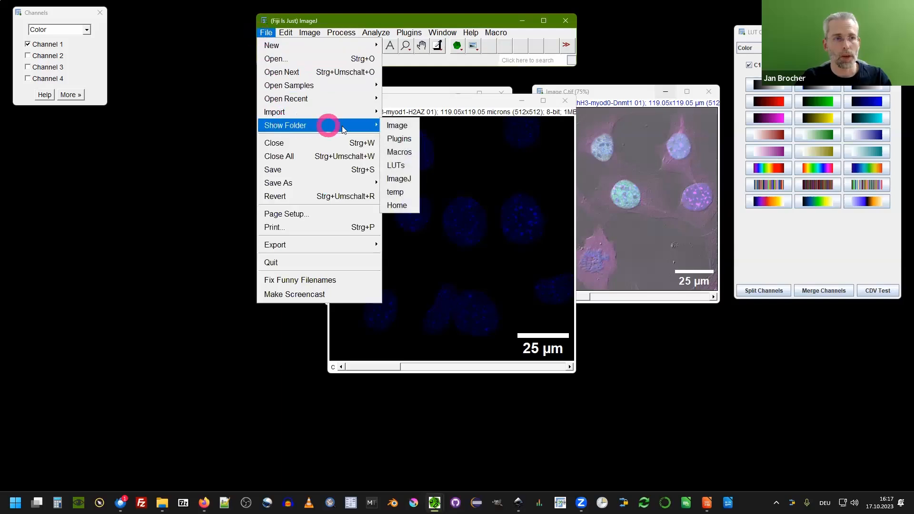
click(400, 170)
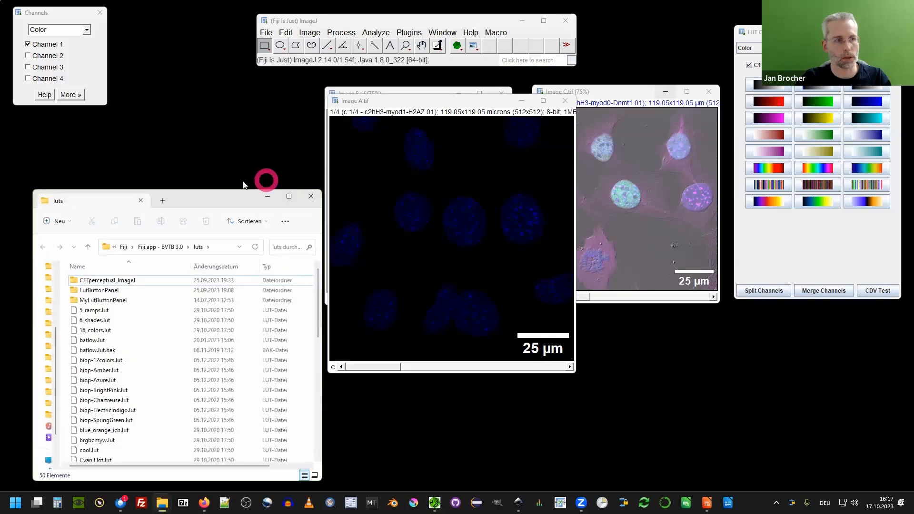
drag(218, 199, 469, 92)
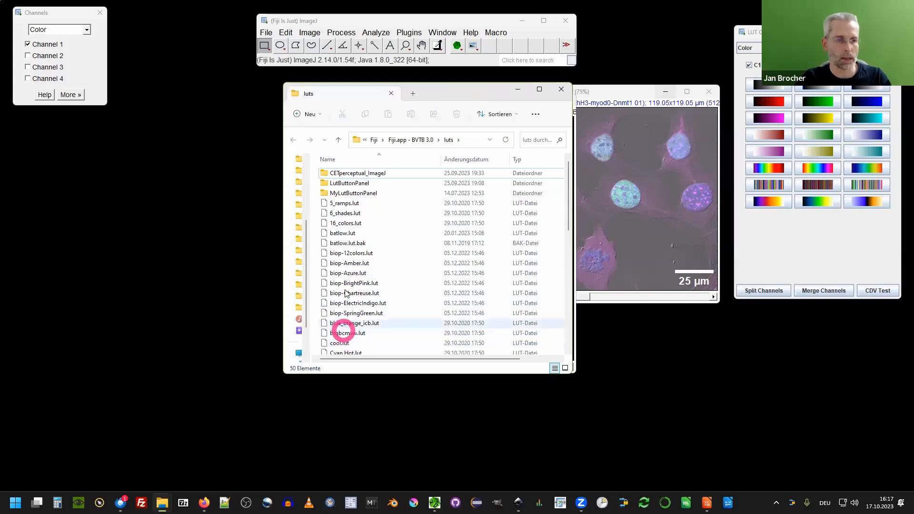
click(342, 183)
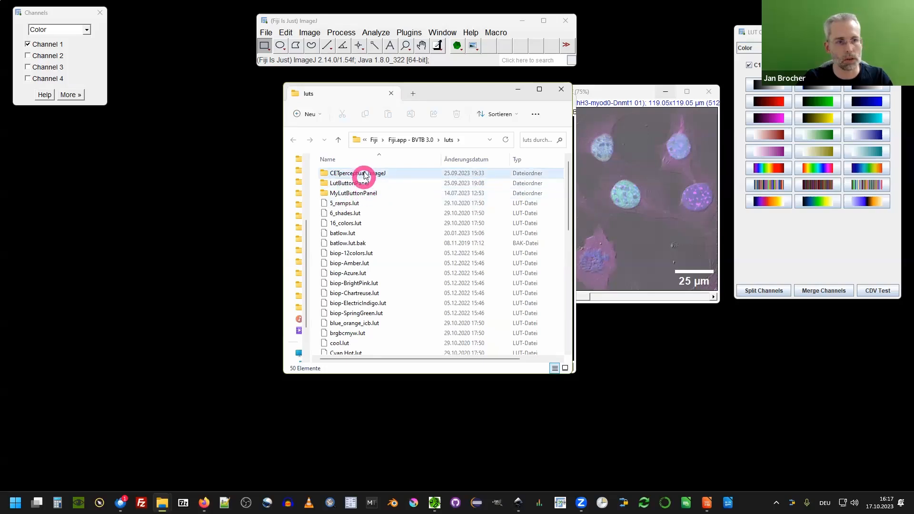
Switch the tool's LUT button panel to CETperceptual_ImageJ, then back to LutButtonPanel.
click(795, 233)
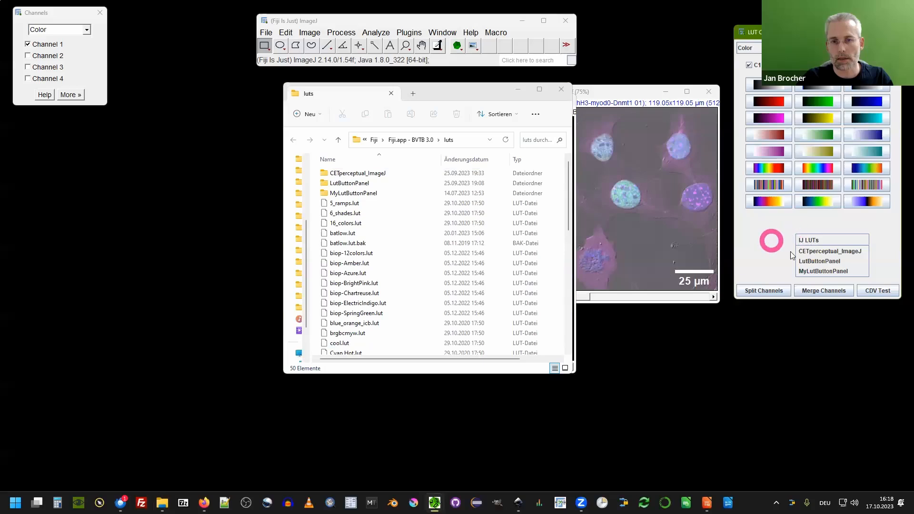
click(831, 251)
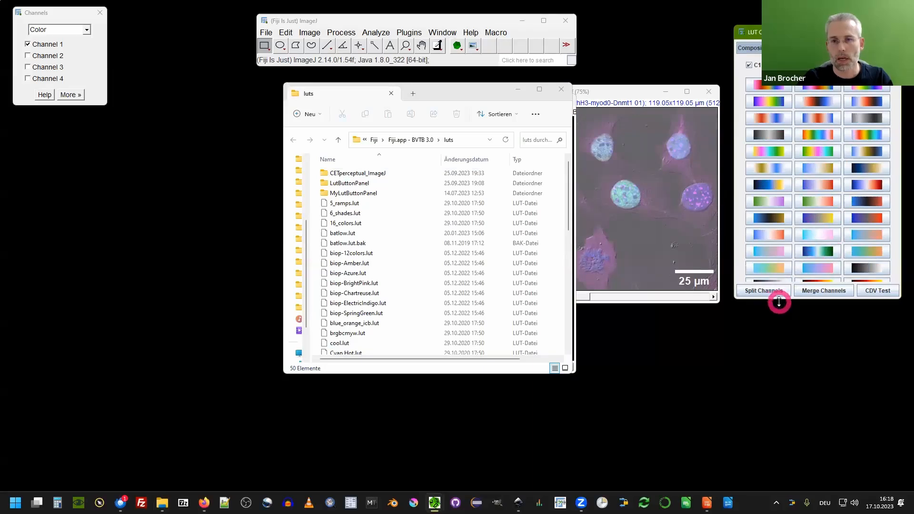
drag(778, 301, 778, 295)
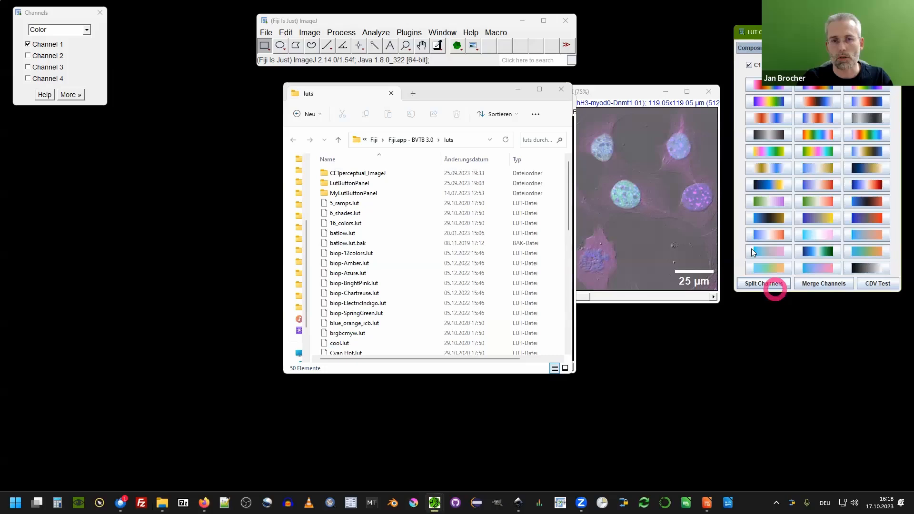
right_click(738, 228)
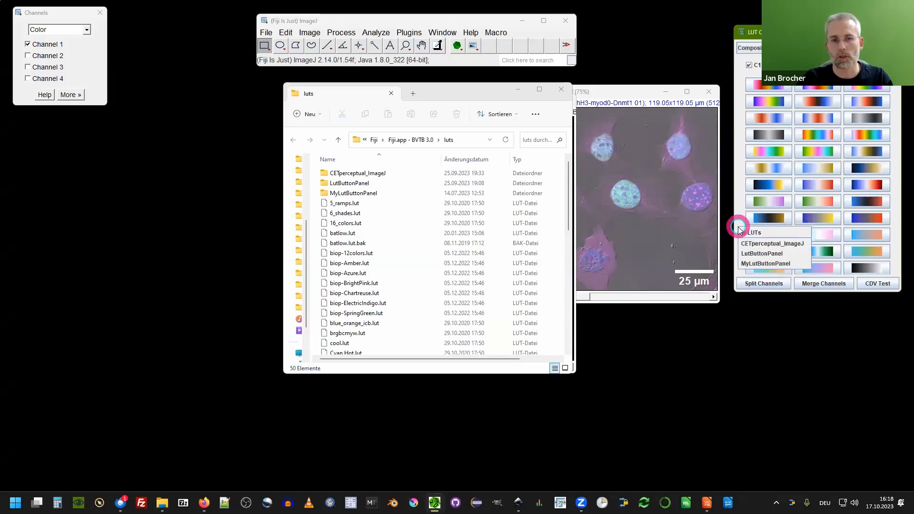
click(763, 253)
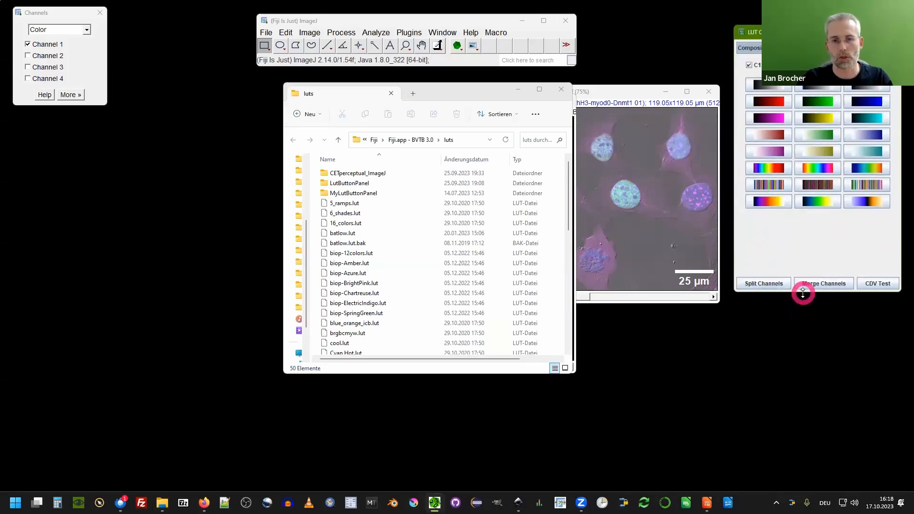
drag(799, 239, 798, 238)
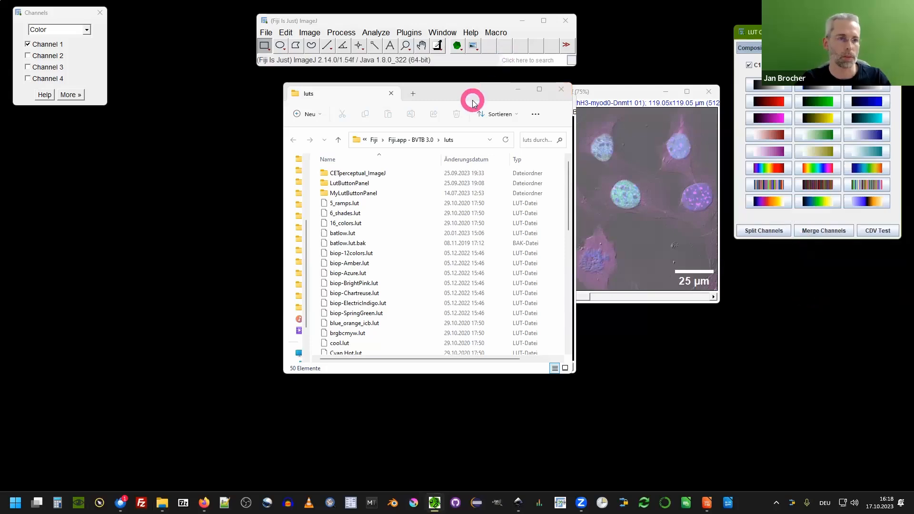
Close the file explorer and return Image A.tif to its place in the row at its original zoom.
click(473, 96)
click(561, 89)
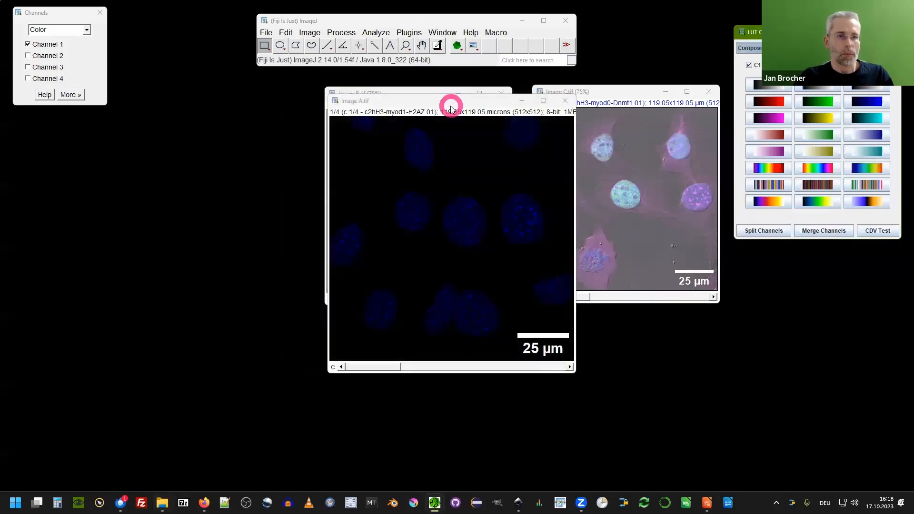
drag(451, 96, 255, 93)
click(240, 202)
key(ctrl+minus)
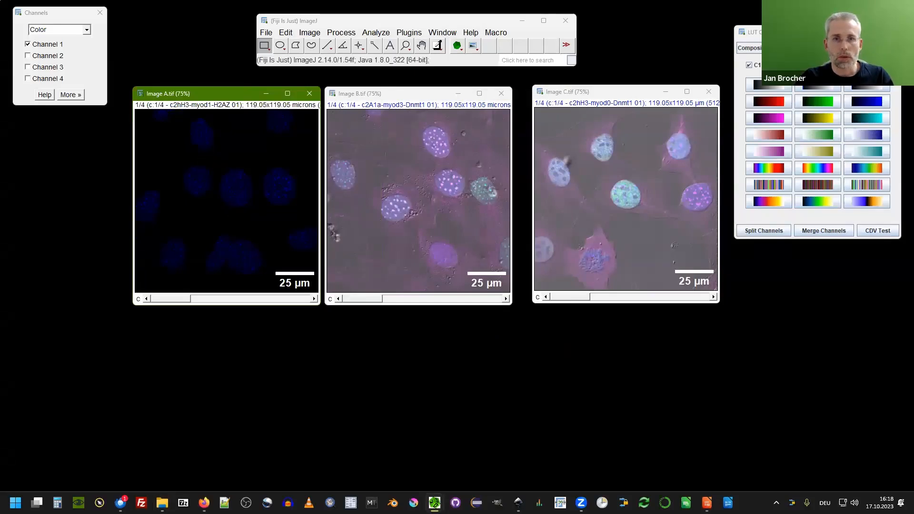
Set the tool to Composite mode and hide channels 1 and 4 in all three images.
click(757, 47)
click(749, 58)
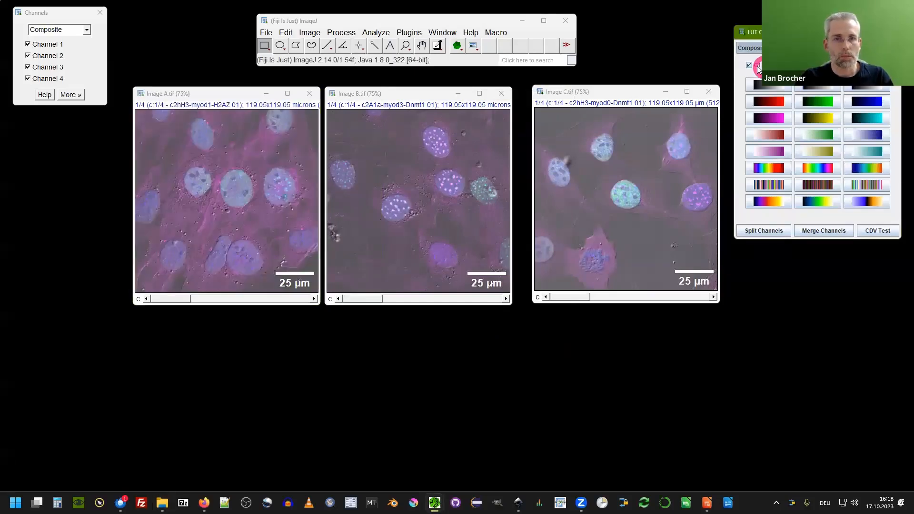
click(232, 148)
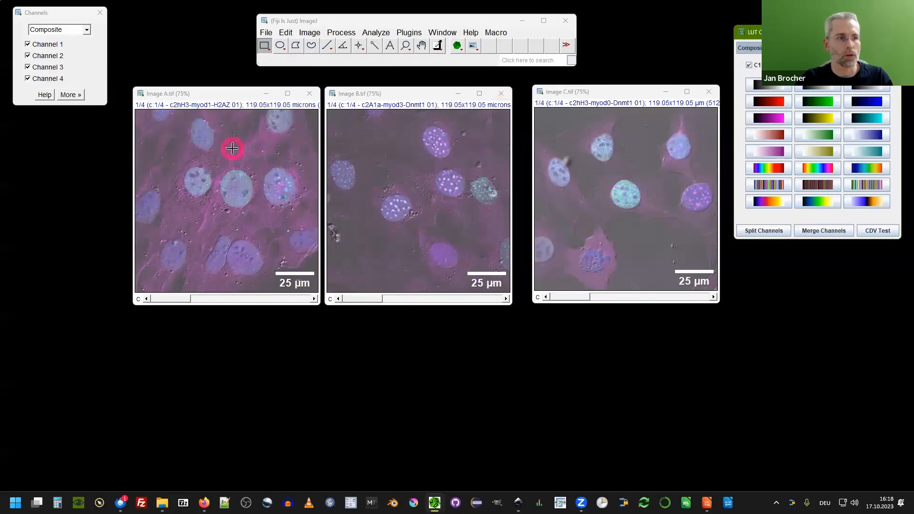
click(749, 65)
click(867, 66)
click(427, 134)
click(567, 129)
click(462, 132)
click(750, 65)
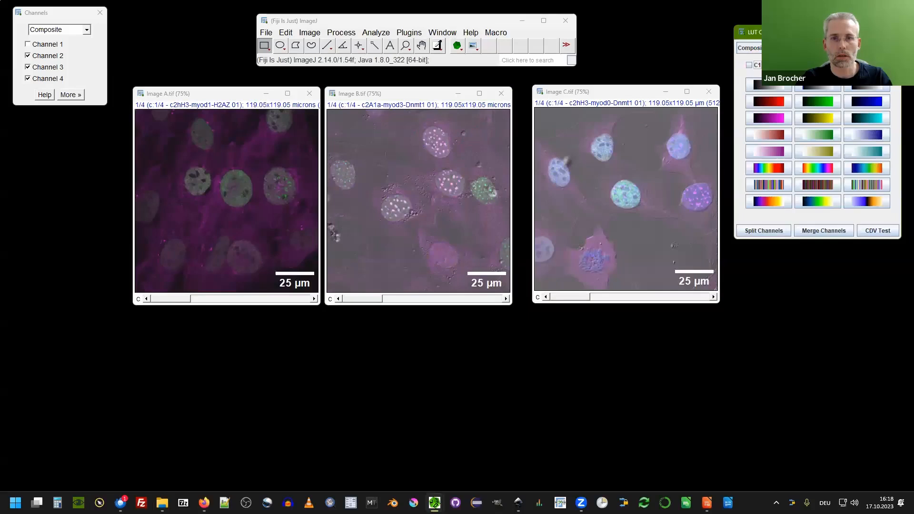
click(867, 65)
click(567, 110)
click(749, 65)
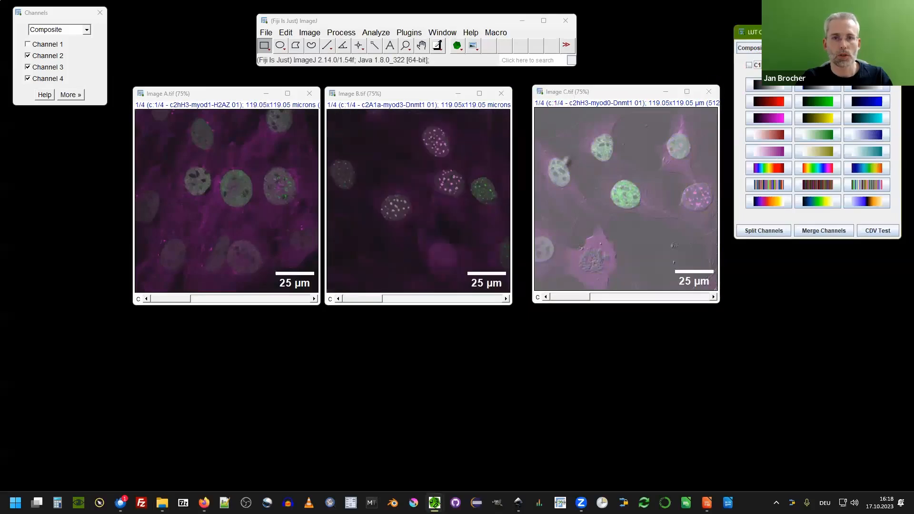
click(867, 65)
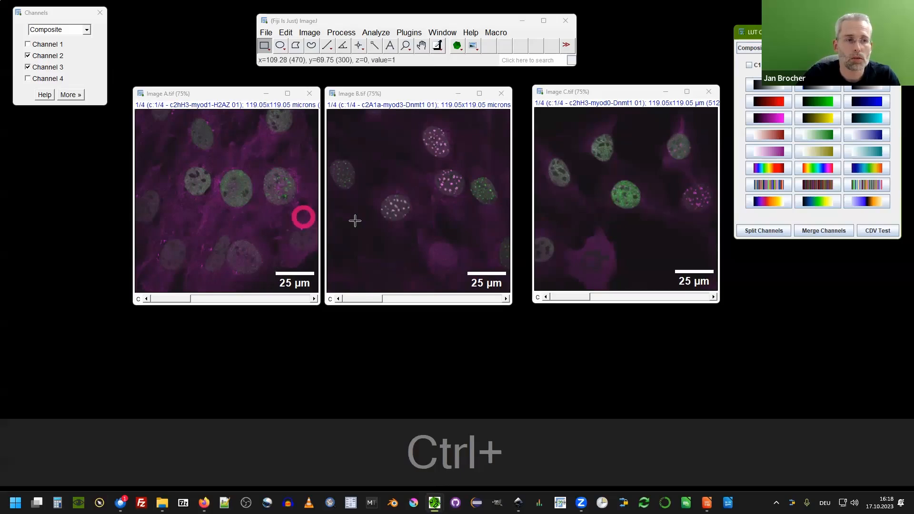
ctrl+scroll(625, 244, up, 2)
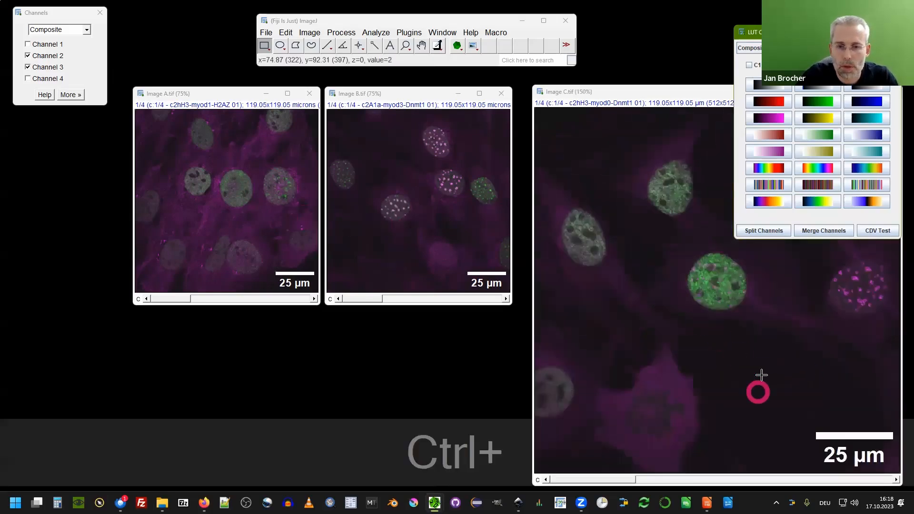
ctrl+scroll(597, 228, down, 2)
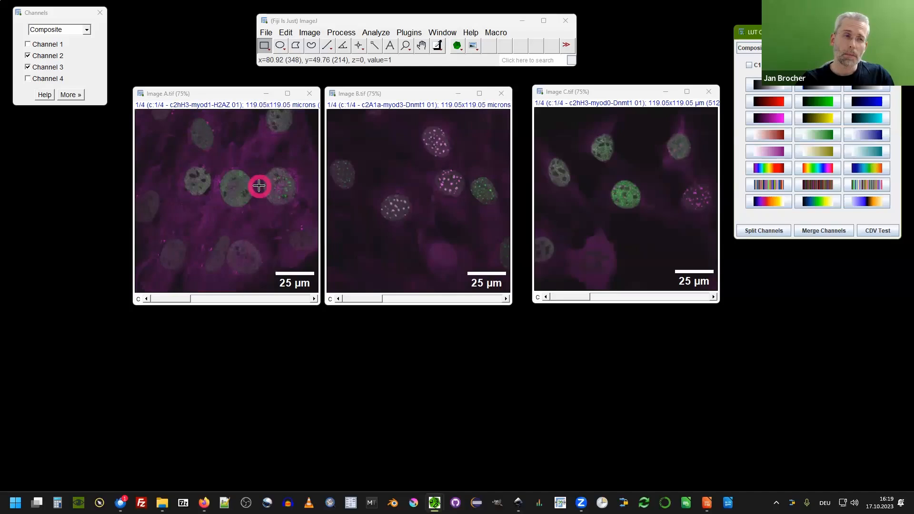
Open the 5D Contrast Optimizer from the figure tools menu and enable running it on all open images.
click(475, 46)
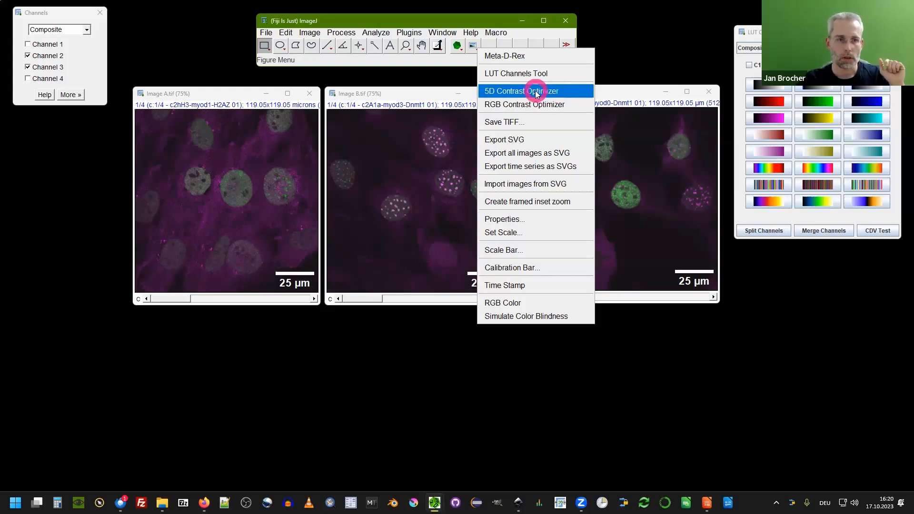
click(556, 92)
drag(459, 137, 455, 112)
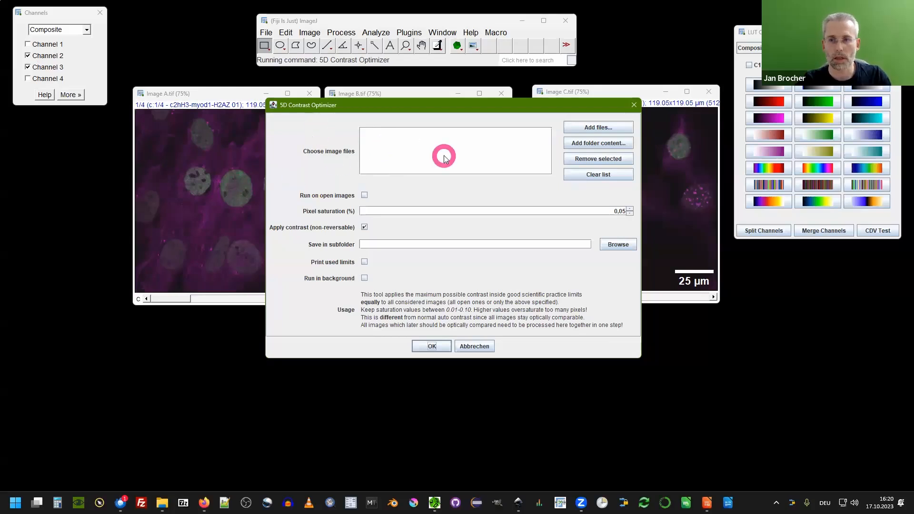
click(365, 196)
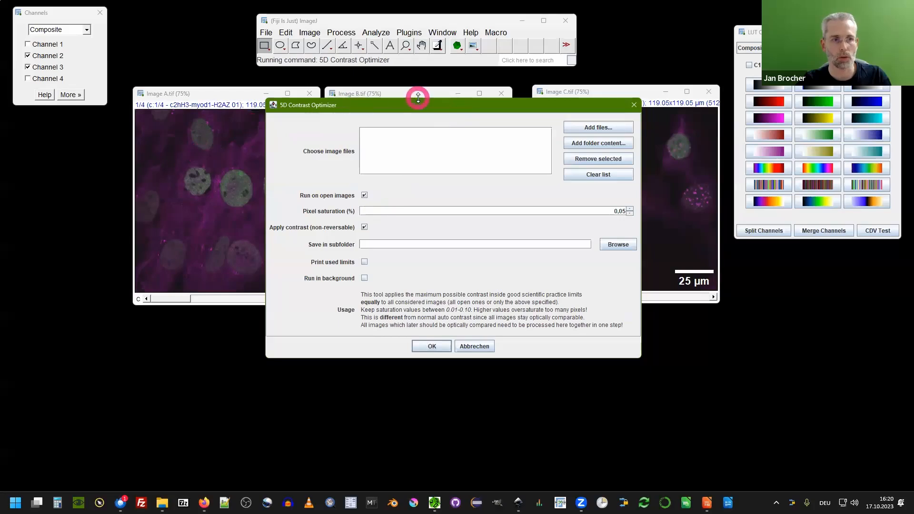
drag(416, 106, 409, 204)
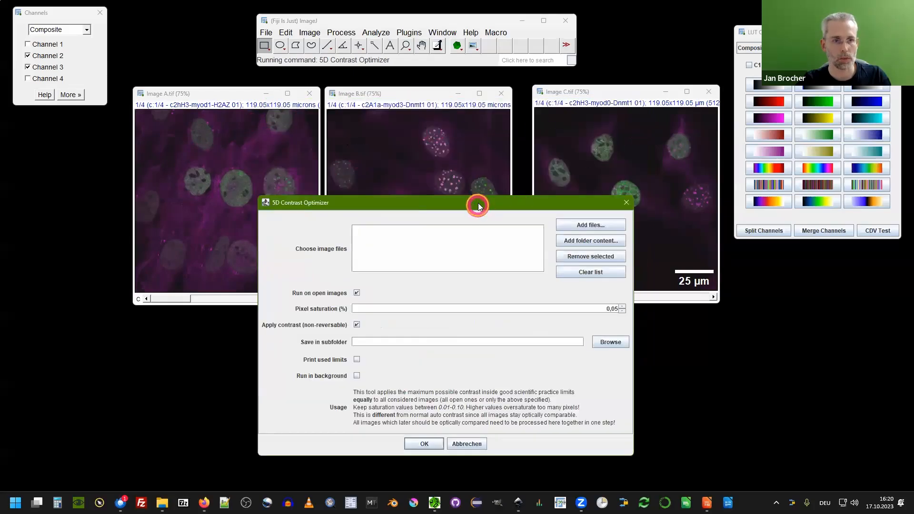
drag(478, 206, 478, 100)
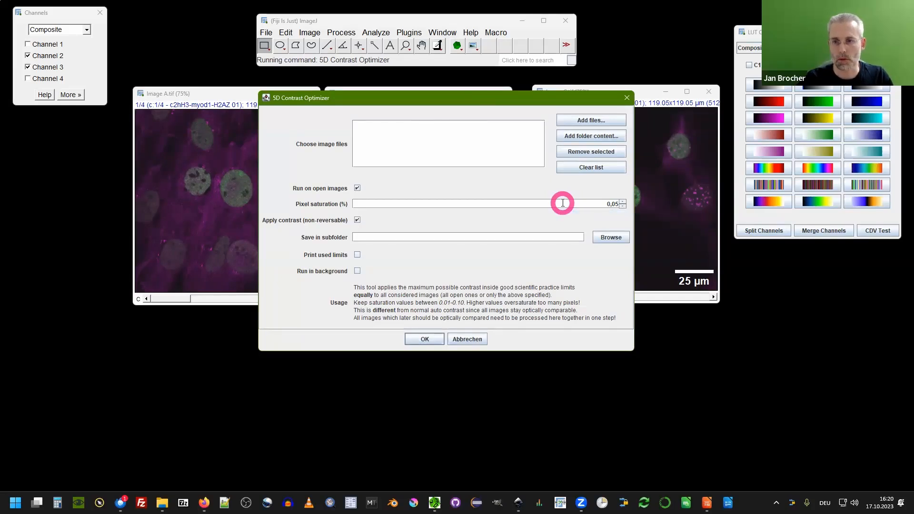
Run the optimizer on the open images with 0.05% pixel saturation and non-reversible contrast applied.
double_click(616, 204)
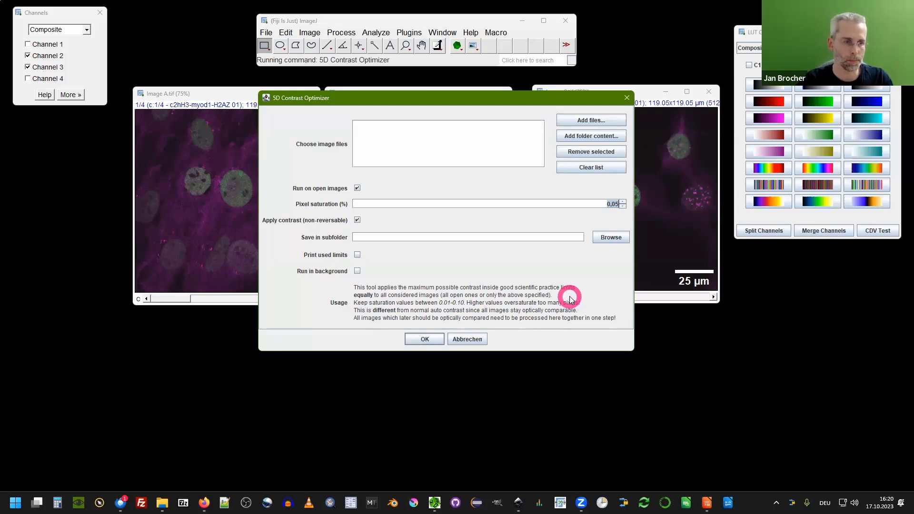
click(357, 220)
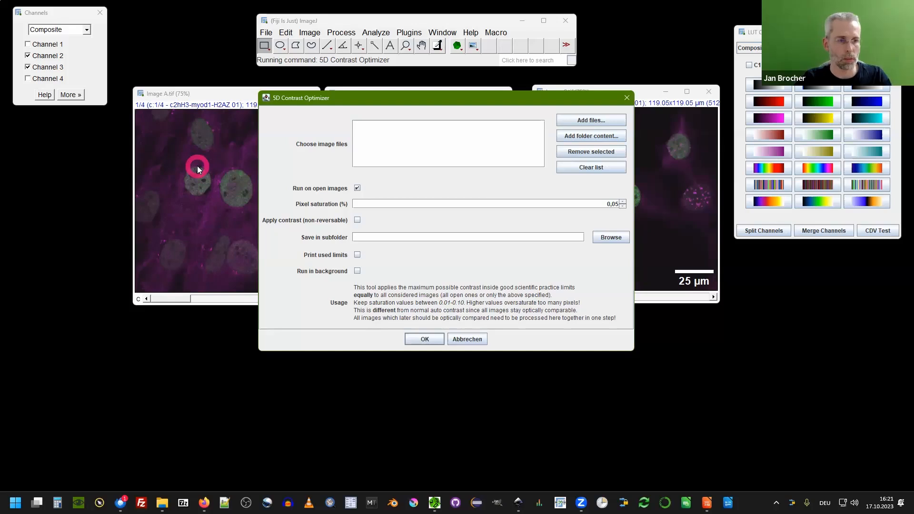
click(358, 221)
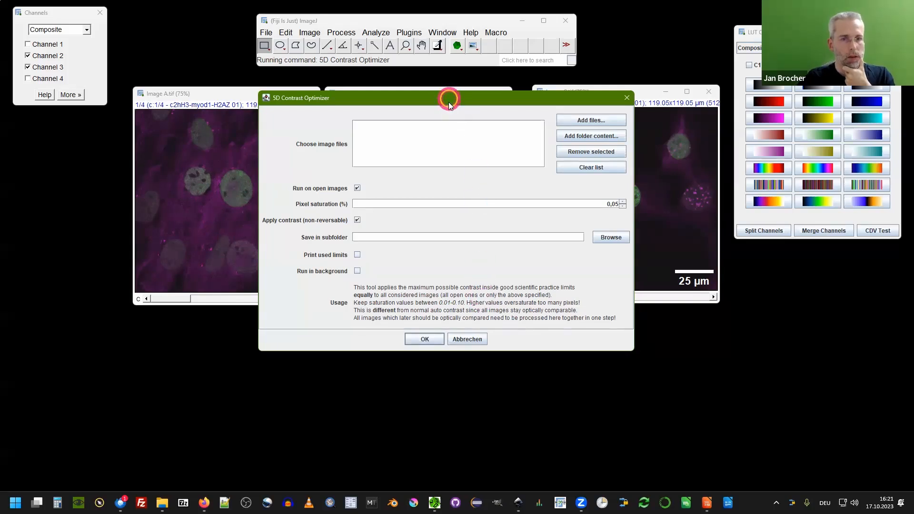
drag(448, 102, 667, 229)
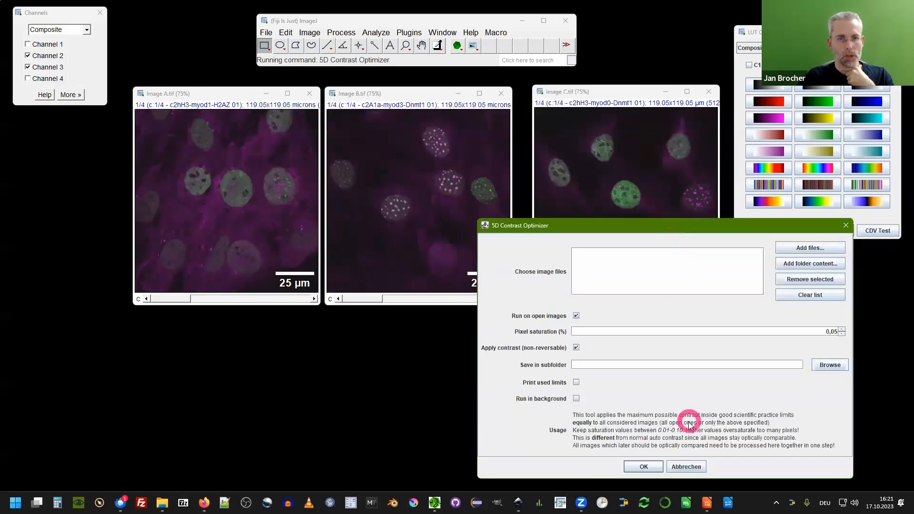
click(648, 464)
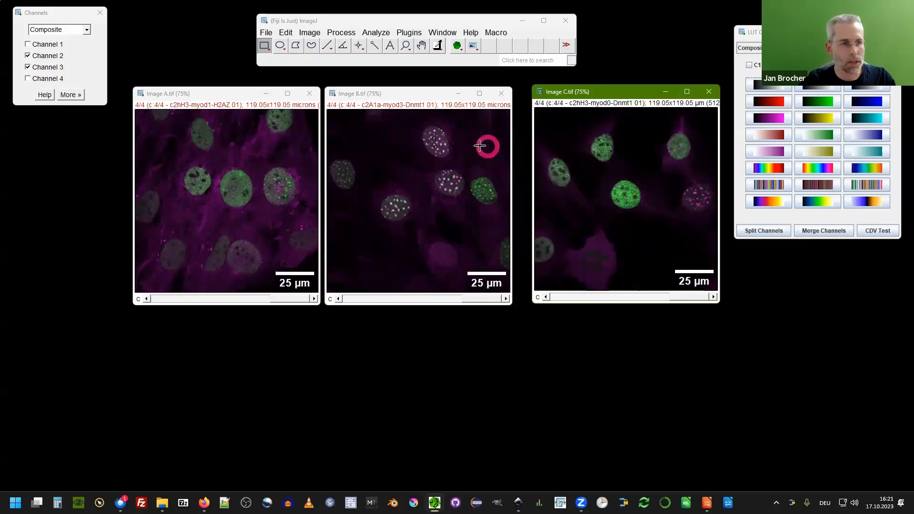
Close the Channels tool window.
key(ctrl)
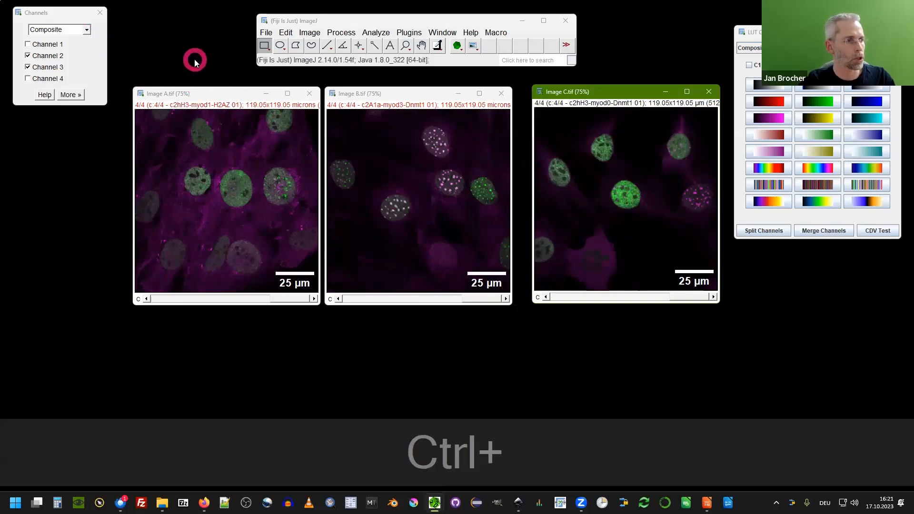
click(192, 60)
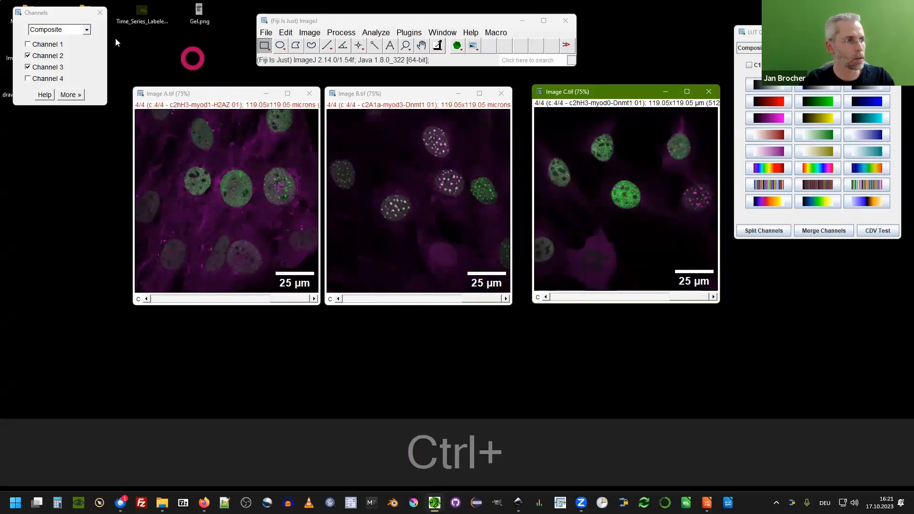
click(45, 14)
key(ctrl+w)
Open the Multi-channel folder and load the original Image C.tif into Fiji again as a copy.
click(28, 11)
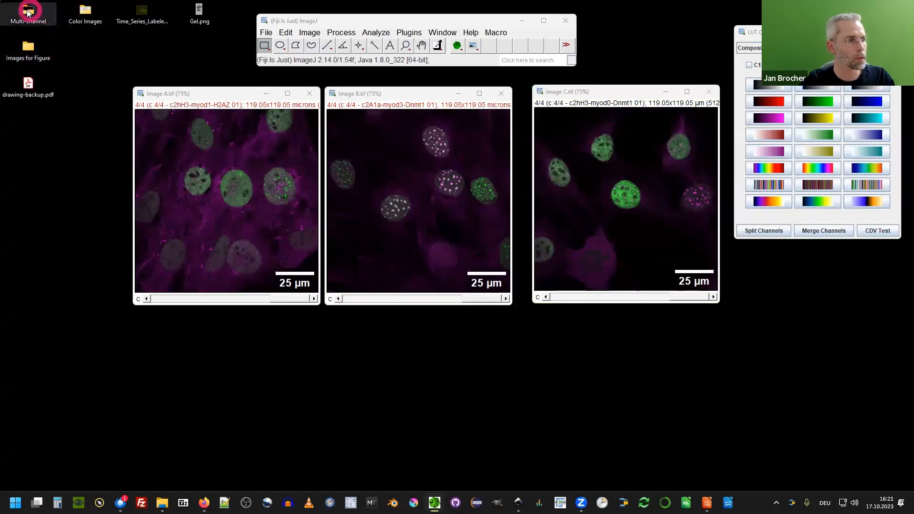
double_click(28, 10)
click(224, 247)
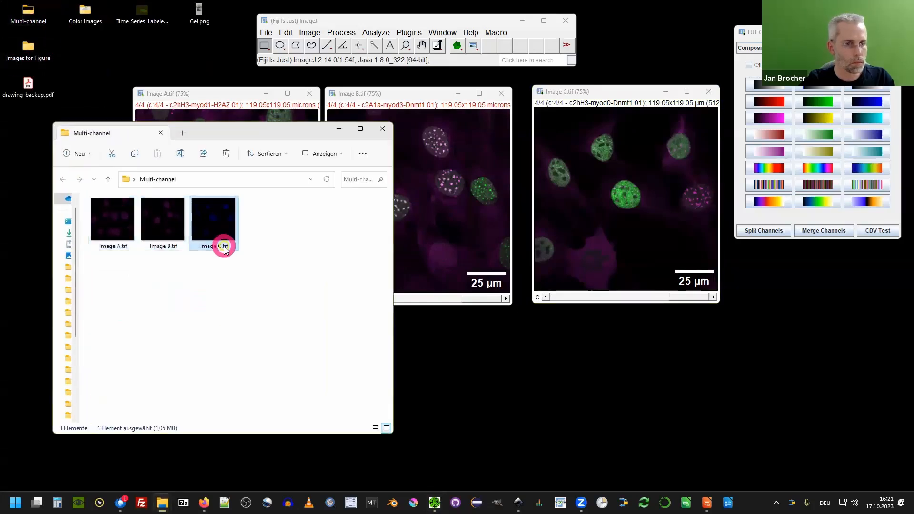
drag(220, 218, 401, 49)
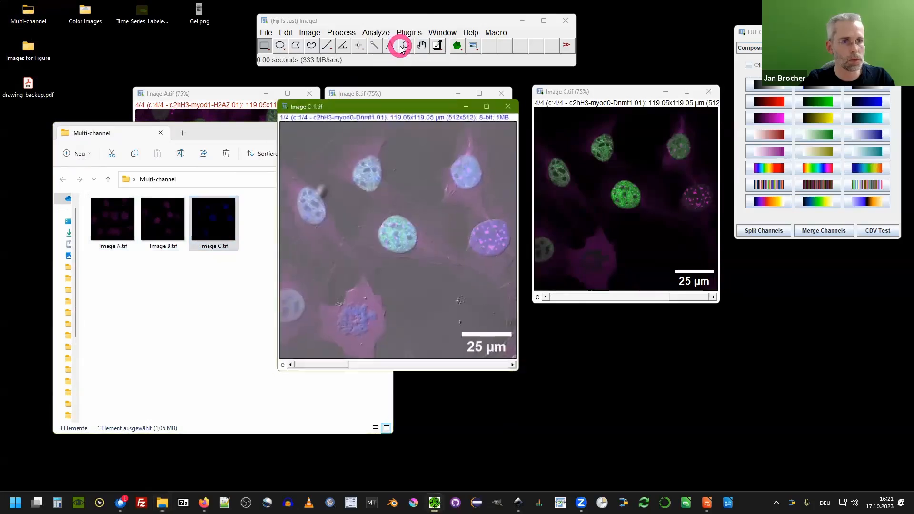
Place the reopened copy beside Image C.tif and zoom both to 150% for comparison.
scroll(363, 216, down, 2)
click(343, 92)
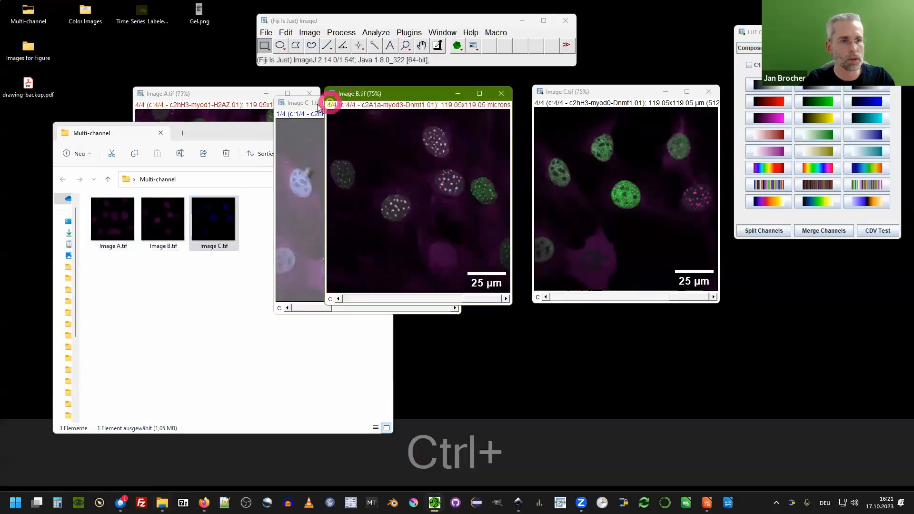
click(306, 101)
drag(306, 102, 126, 51)
scroll(190, 167, up, 2)
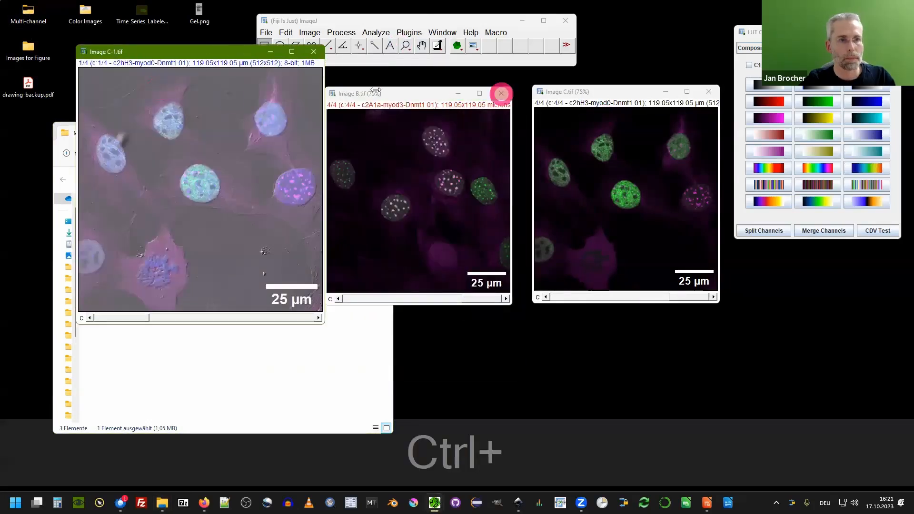
scroll(210, 98, up, 2)
click(568, 92)
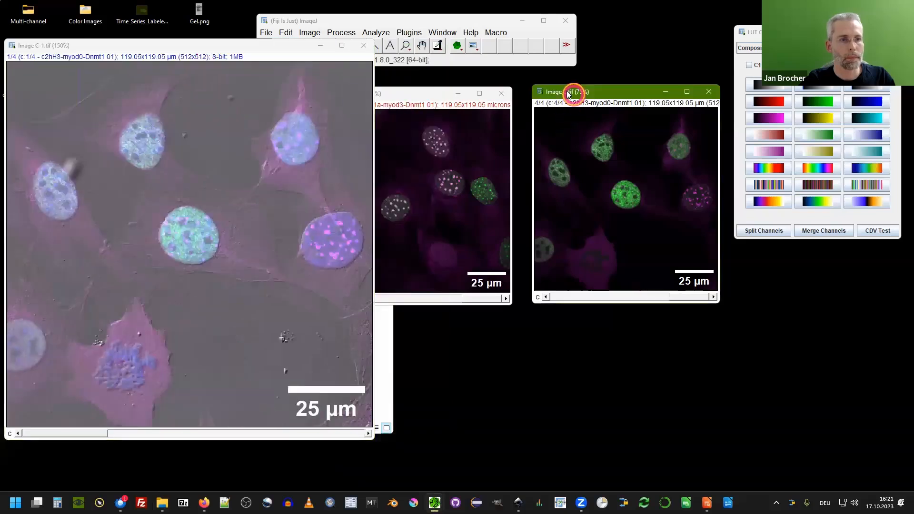
scroll(571, 143, up, 2)
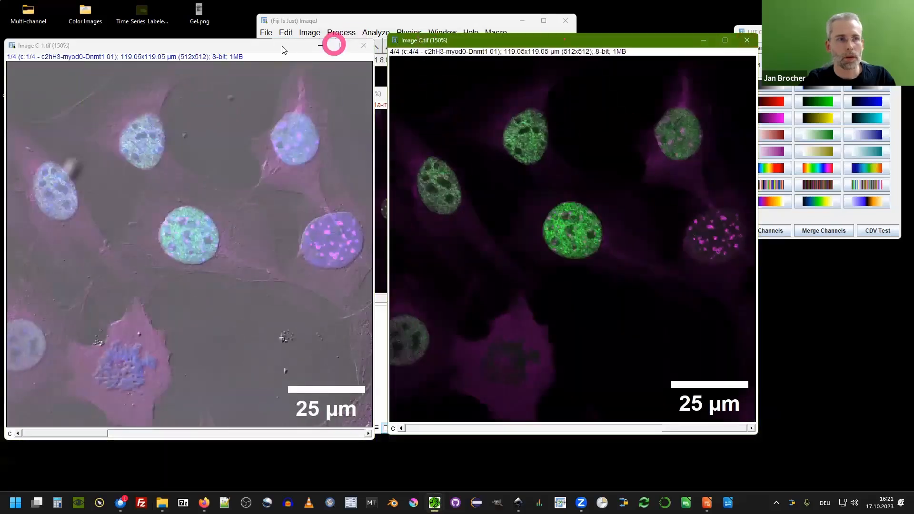
click(283, 50)
Hide channel 1 in the reopened copy, compare it with the optimized Image C.tif, then close the copy.
click(749, 32)
click(753, 65)
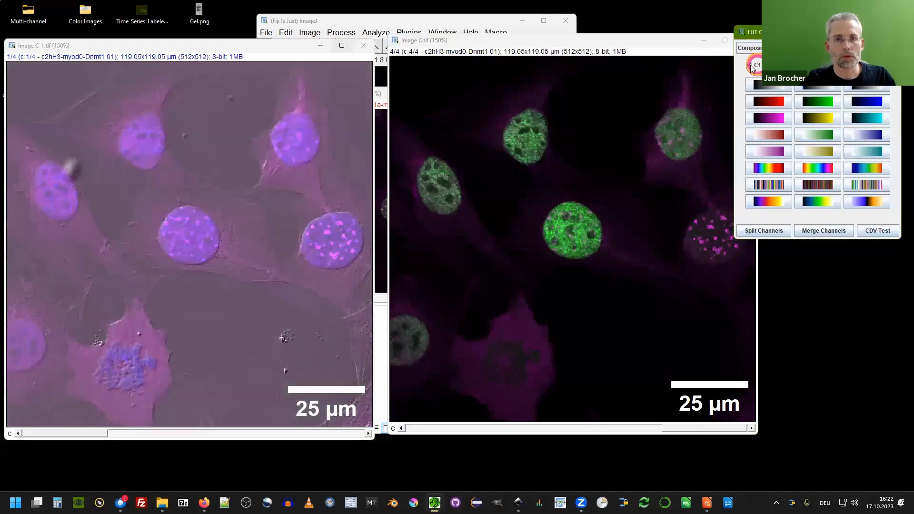
click(753, 65)
click(753, 65)
click(753, 66)
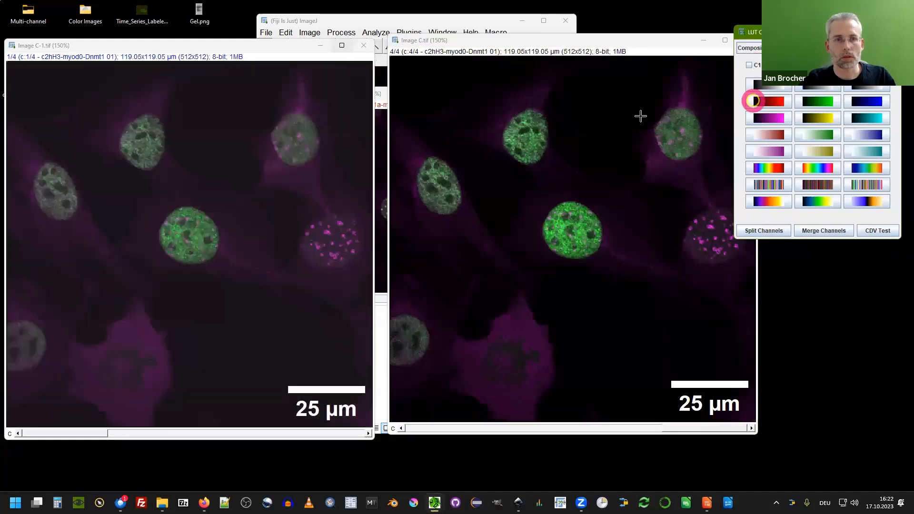
click(380, 330)
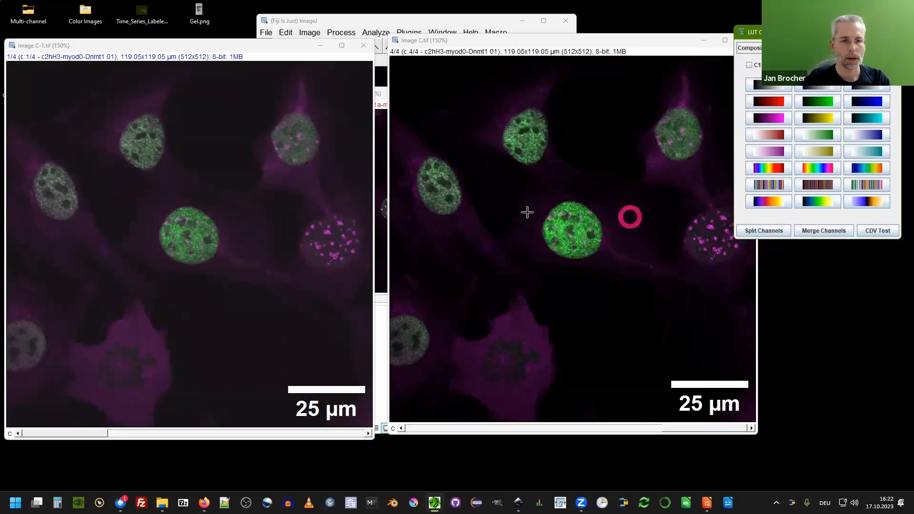
click(363, 47)
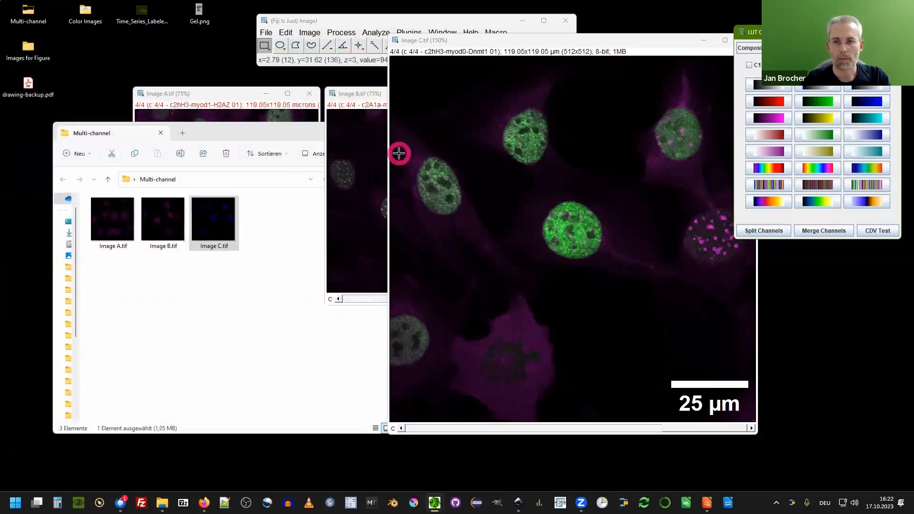
Show Image C.tif's image info and locate the contrast adjustment limits recorded for each channel.
click(535, 41)
drag(535, 41, 318, 78)
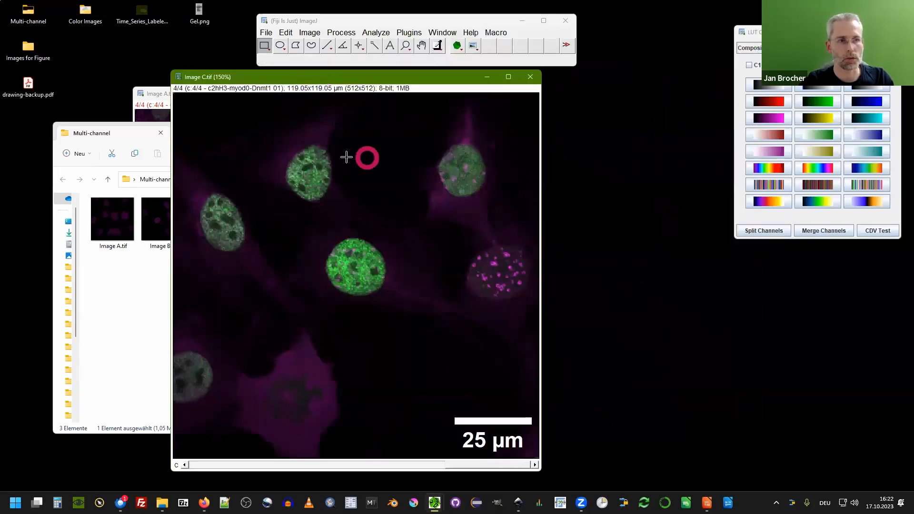
drag(404, 78, 287, 80)
click(311, 33)
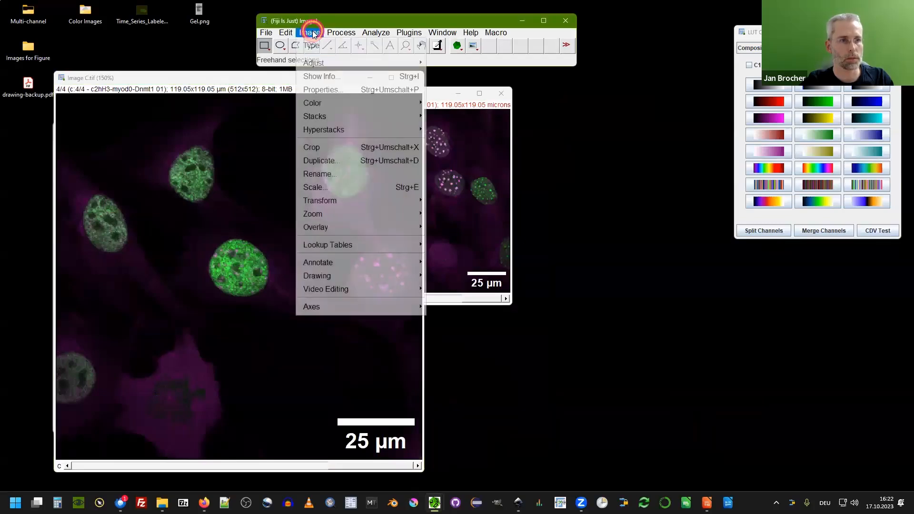
click(336, 75)
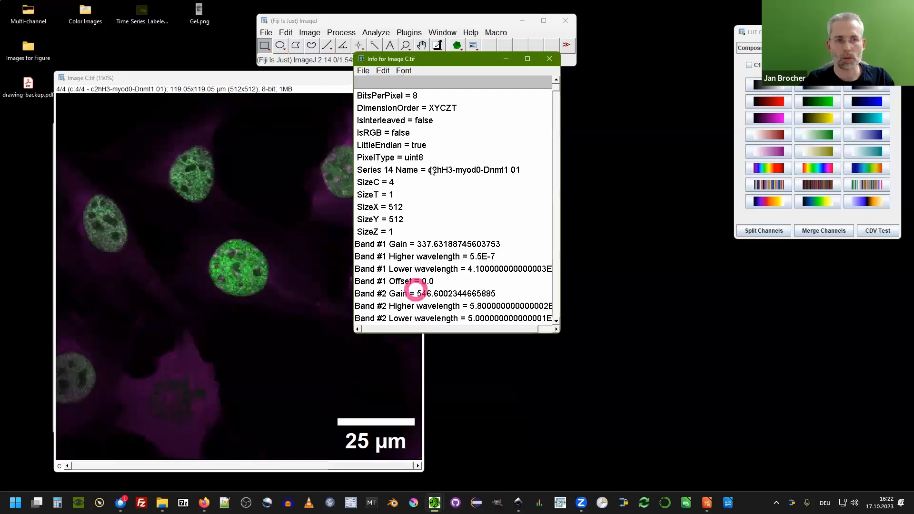
drag(561, 334, 658, 405)
drag(654, 88, 656, 372)
click(423, 186)
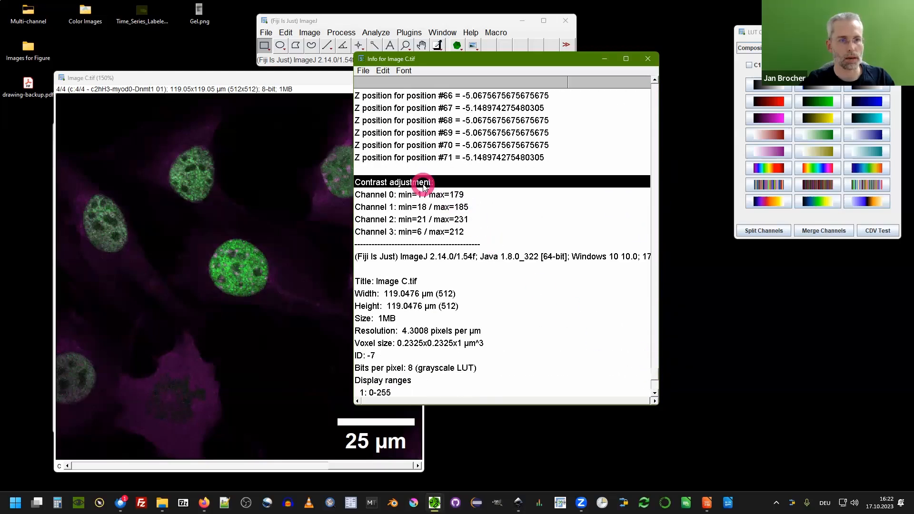
drag(423, 186, 431, 233)
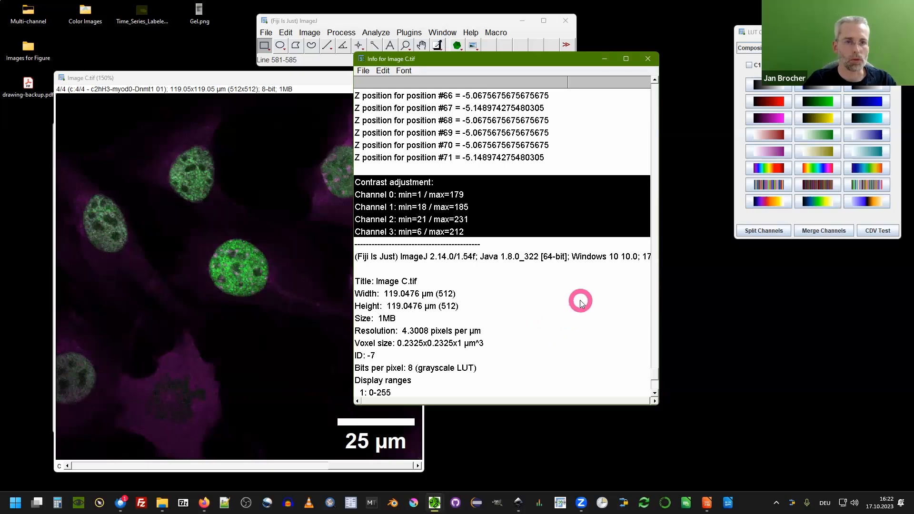
Close the info window and return Image C.tif to 75% zoom next to Image B.tif.
click(647, 60)
click(227, 80)
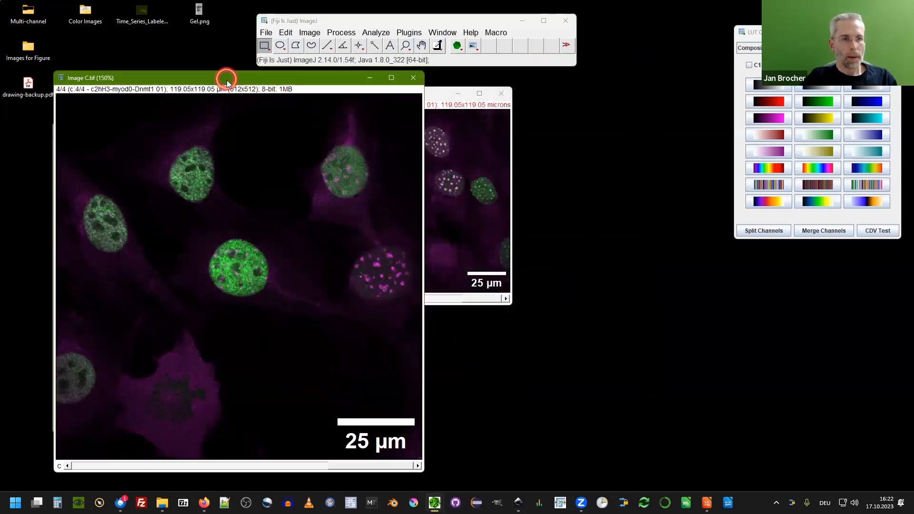
drag(227, 80, 661, 94)
click(266, 127)
click(336, 130)
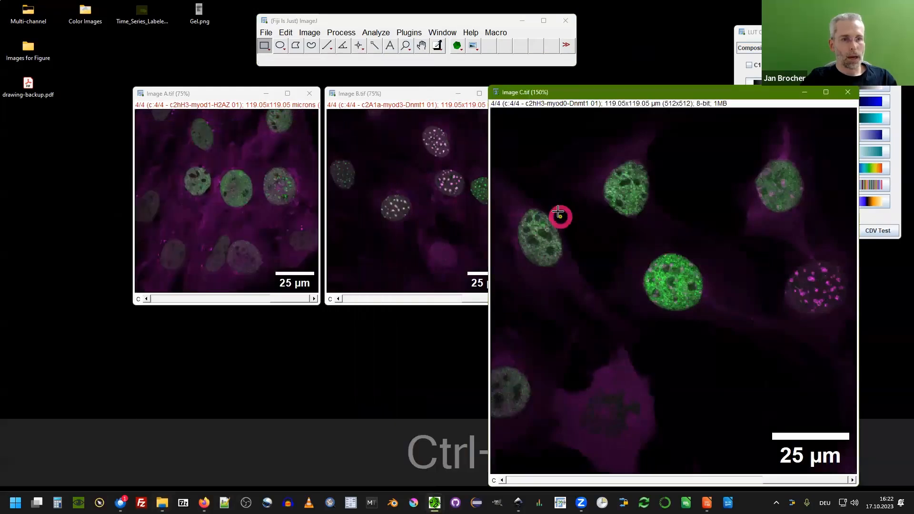
key(ctrl+minus)
key(ctrl+minus)
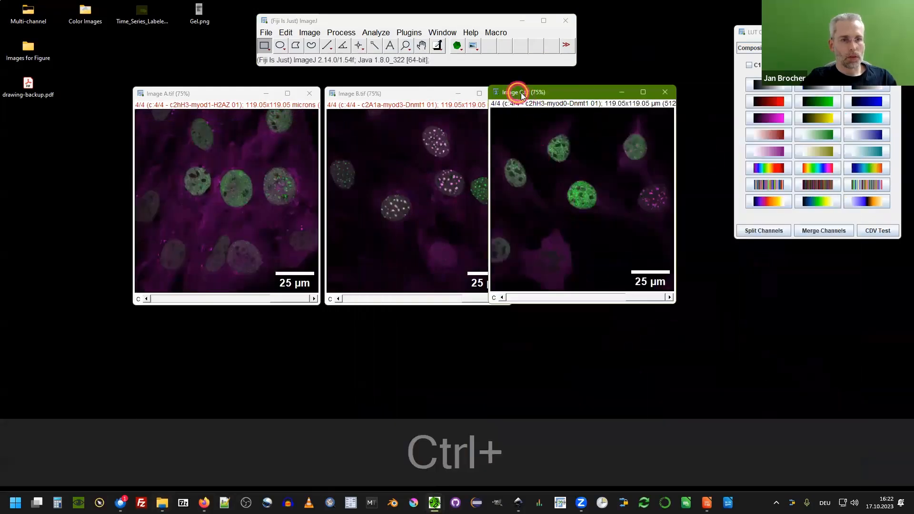
drag(521, 94, 549, 95)
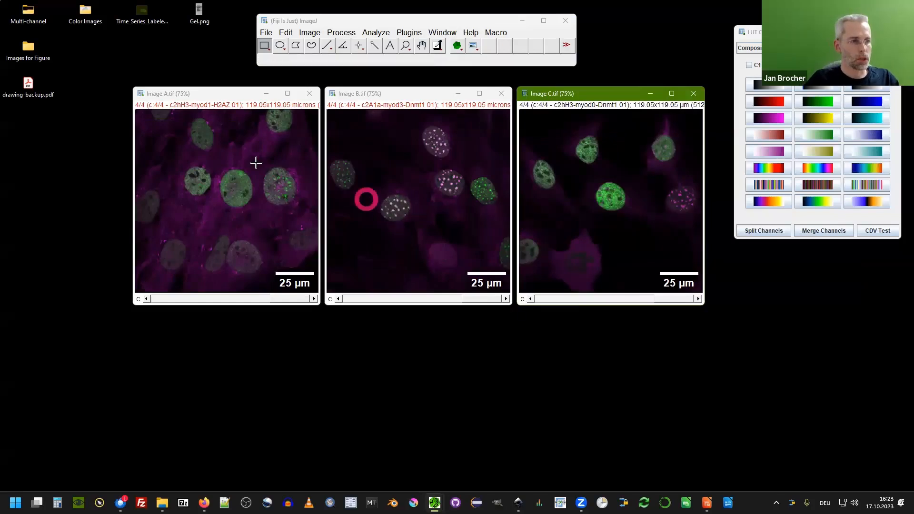
Rearrange the three image windows into an evenly spaced row.
click(195, 98)
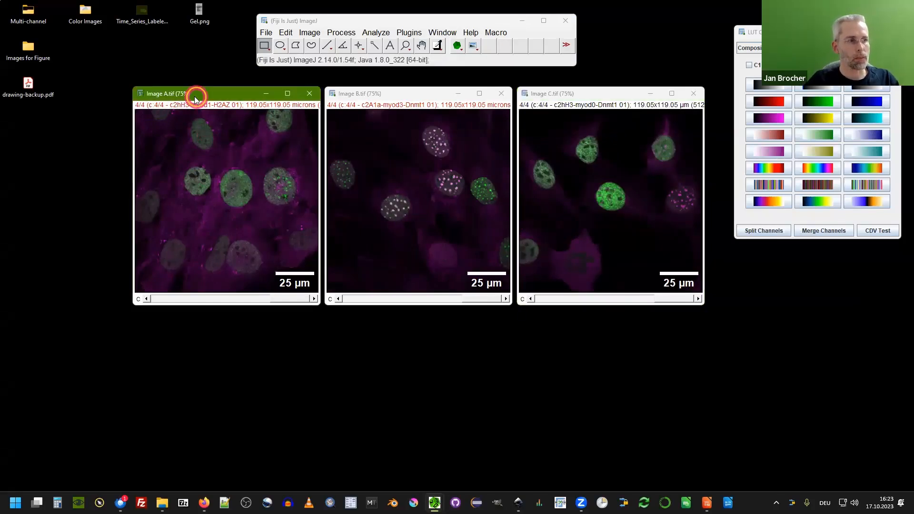
drag(196, 96, 75, 88)
click(372, 98)
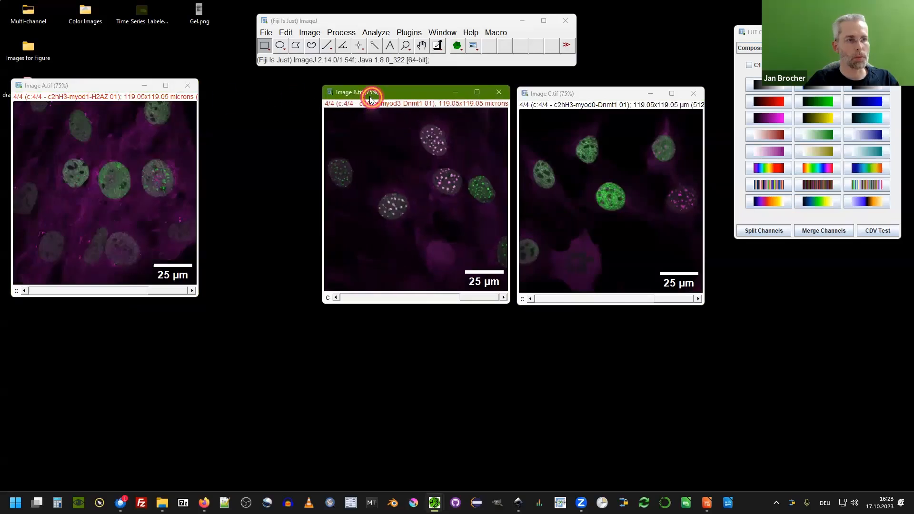
drag(372, 99, 262, 92)
click(554, 95)
drag(554, 95, 446, 89)
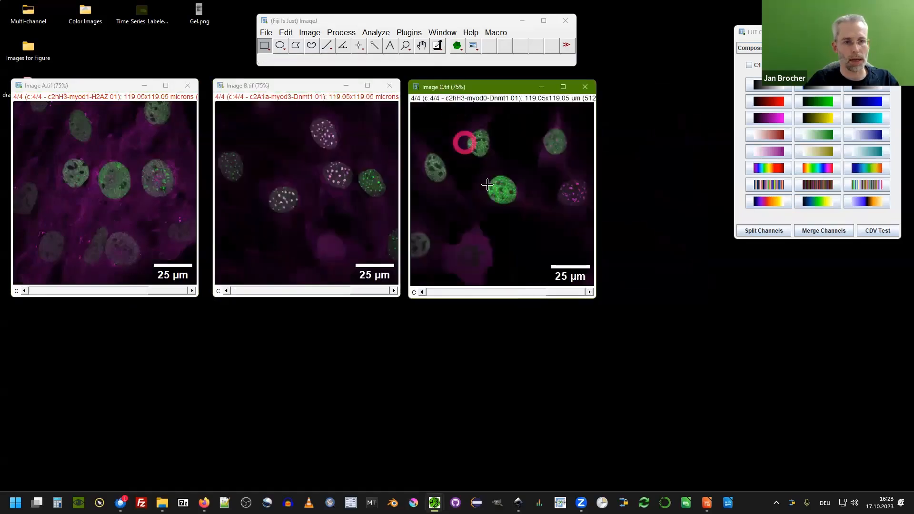
drag(477, 169, 524, 212)
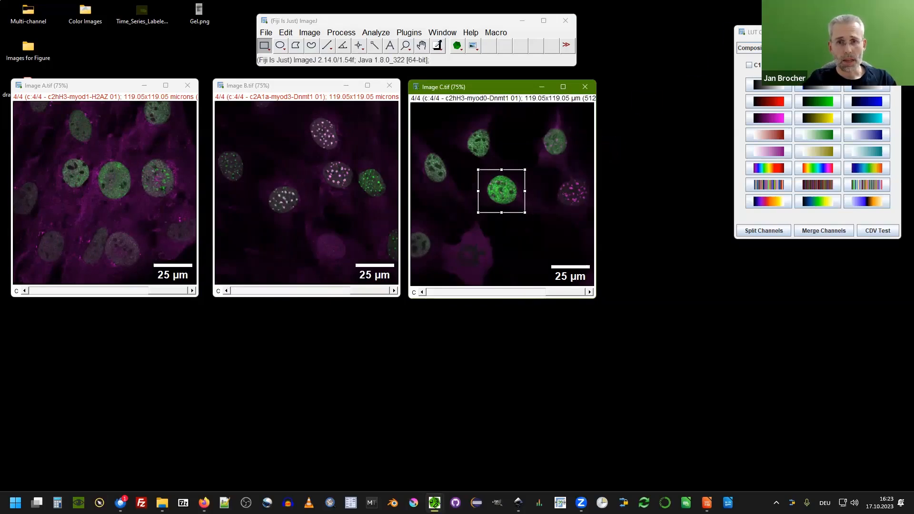
click(628, 104)
click(541, 135)
Move Image C.tif to the left over the other windows and enlarge its view.
click(494, 89)
drag(479, 87, 234, 95)
scroll(177, 112, up, 1)
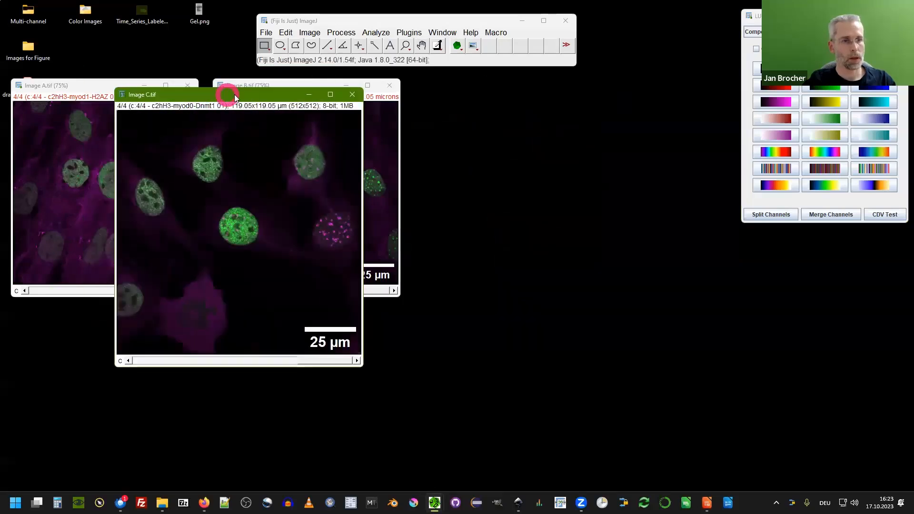
Open the Create framed inset zoom tool for Image C.tif and move its dialog aside.
click(473, 46)
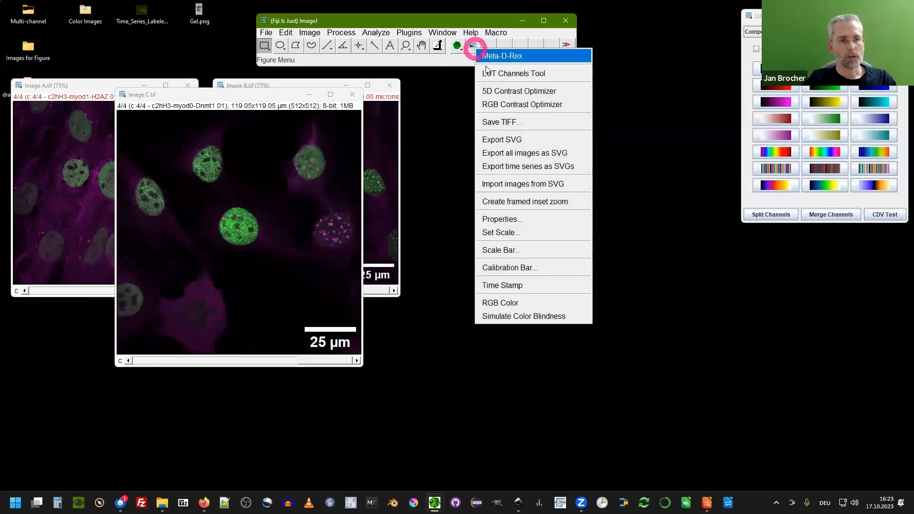
click(580, 206)
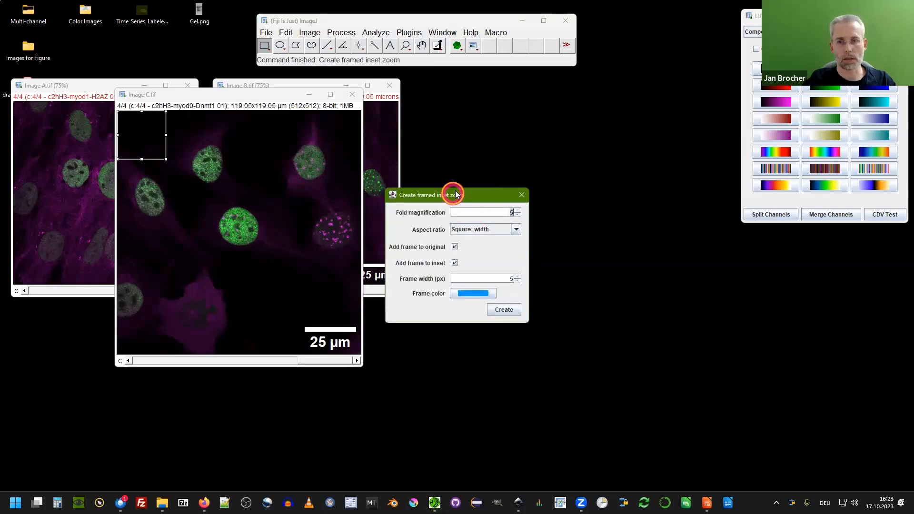
drag(452, 194, 633, 125)
Zoom Image C.tif to 150% and reposition its window.
click(243, 94)
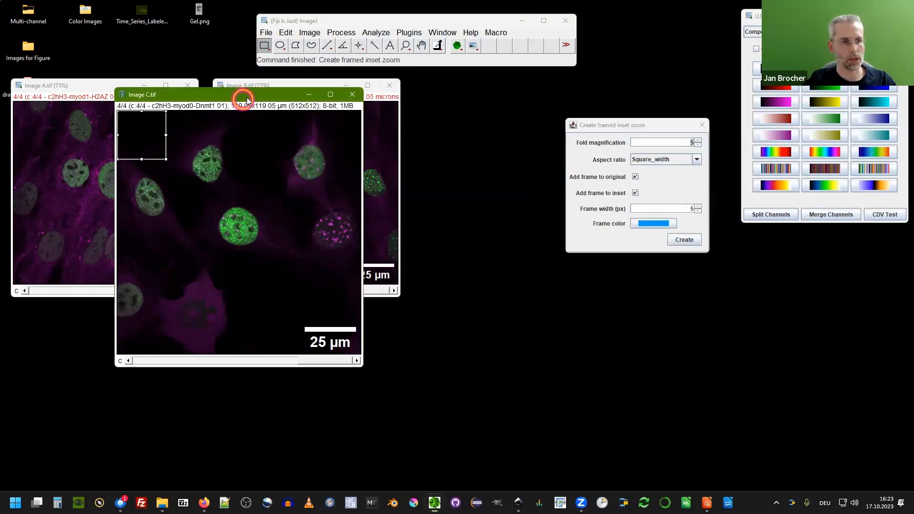
key(ctrl+plus)
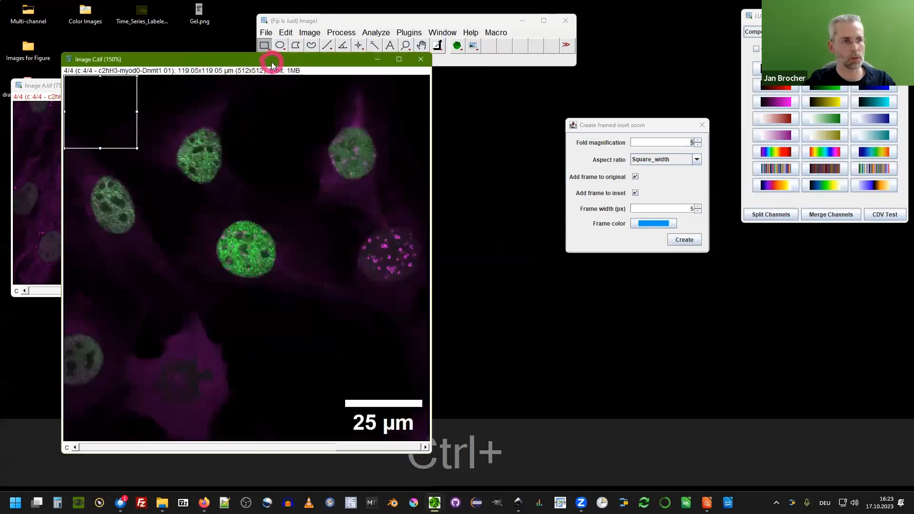
drag(276, 64, 341, 91)
Move and shrink the inset selection box onto the central green nucleus, and reposition the dialog.
drag(169, 147, 283, 173)
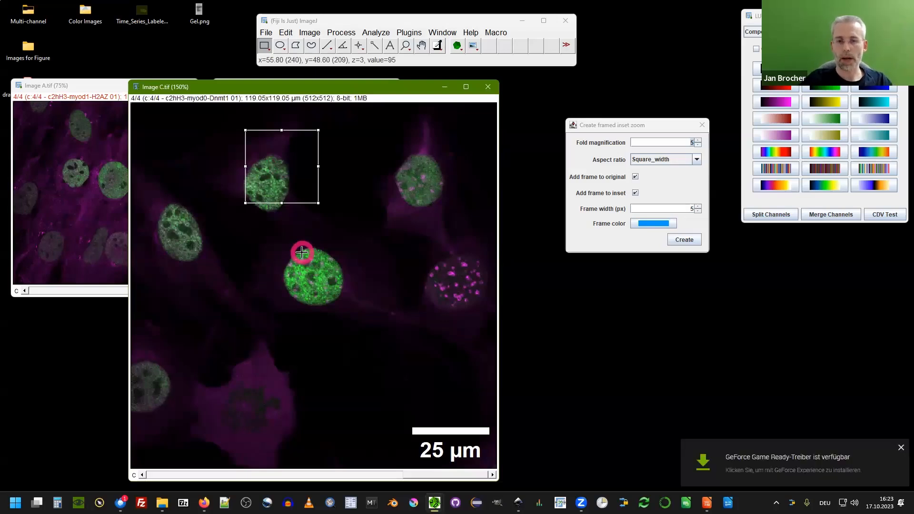
click(900, 448)
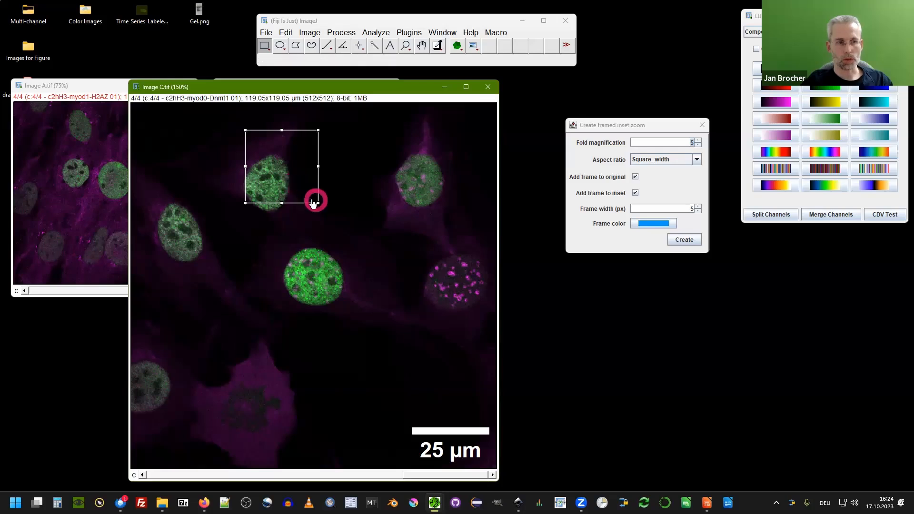
drag(318, 206, 297, 183)
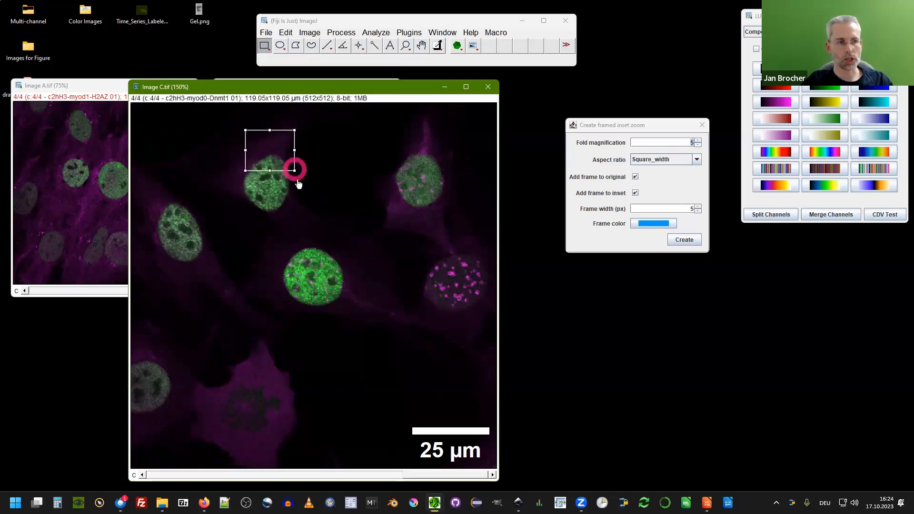
drag(282, 153, 347, 311)
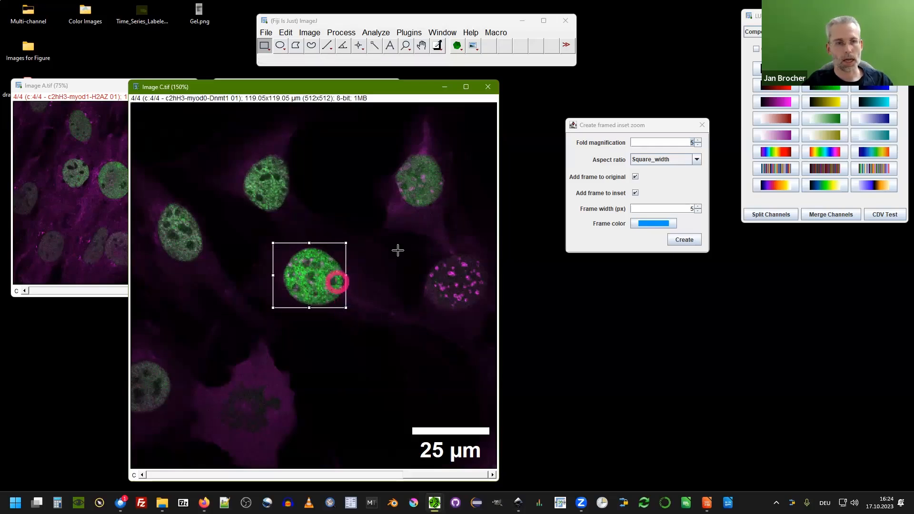
drag(633, 126, 552, 161)
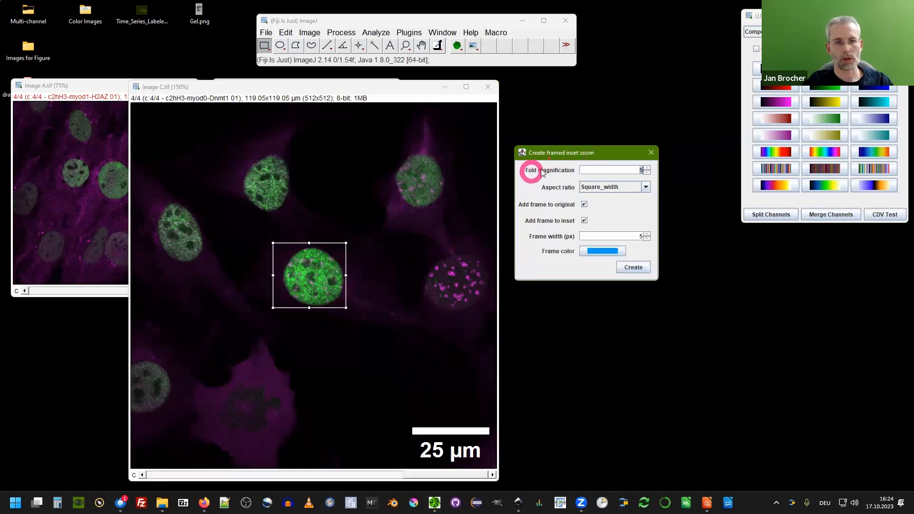
Keep the fold magnification at 5 and fine-position the selection box over the central nucleus.
click(646, 173)
click(647, 168)
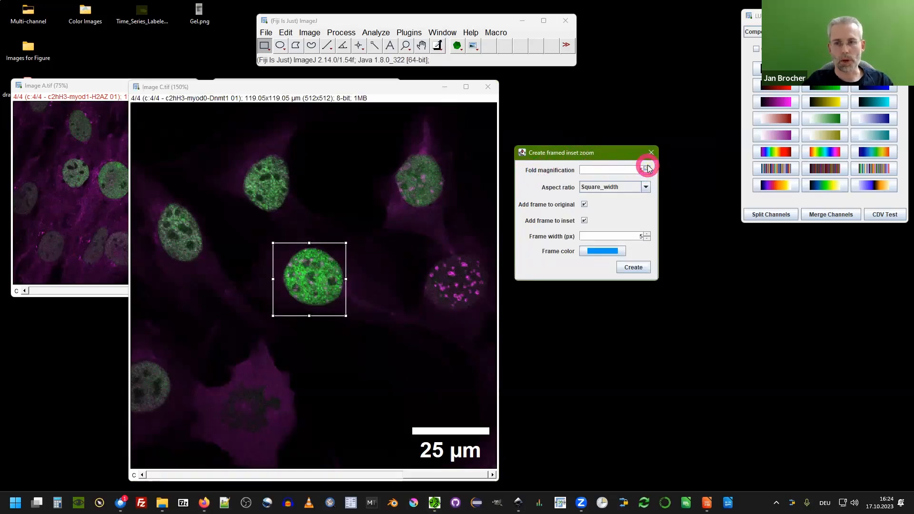
drag(307, 303, 313, 296)
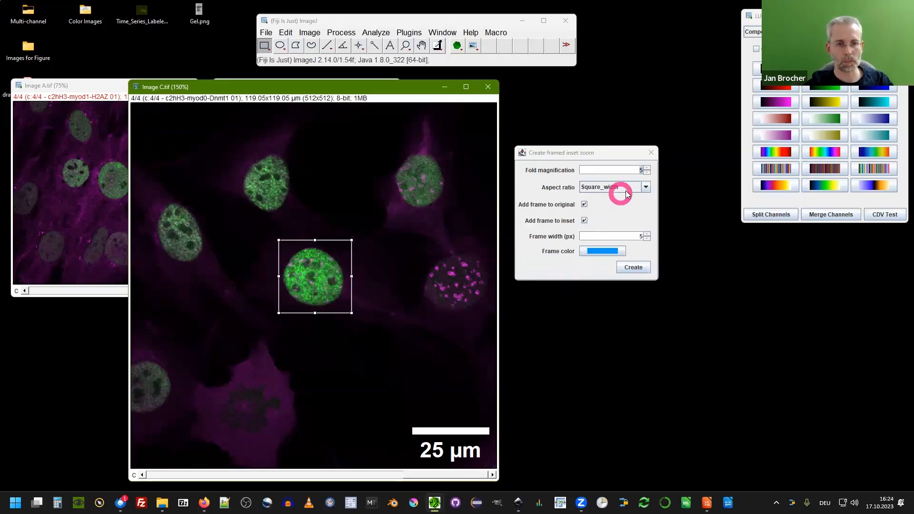
Preview the Square_height and Circle_height aspect ratios, then restore Square_width.
click(648, 190)
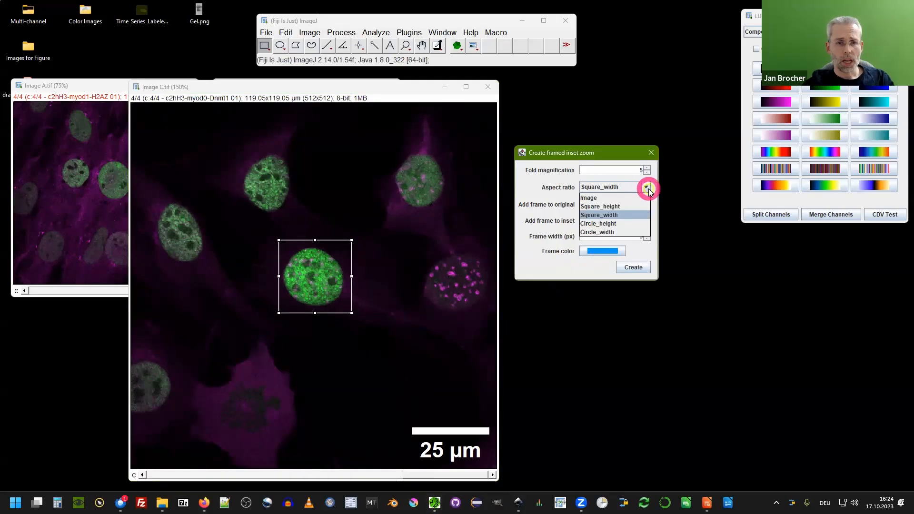
click(611, 207)
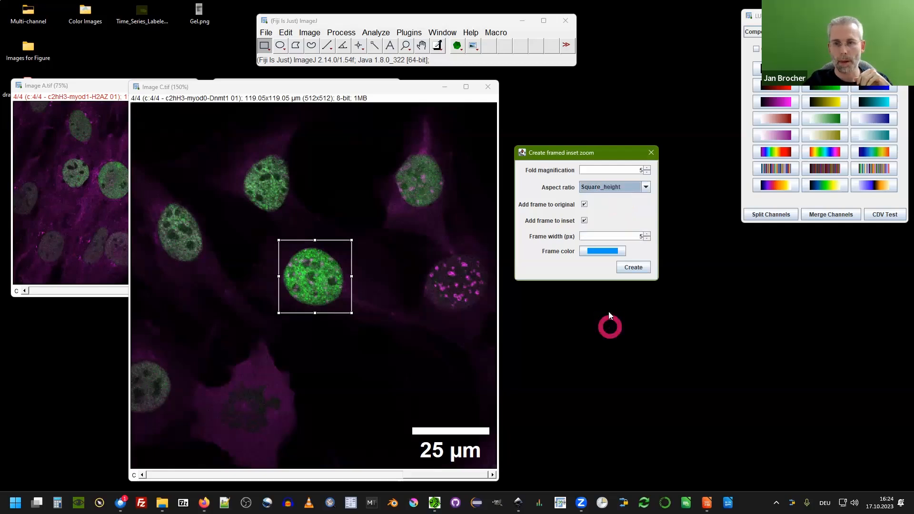
click(640, 187)
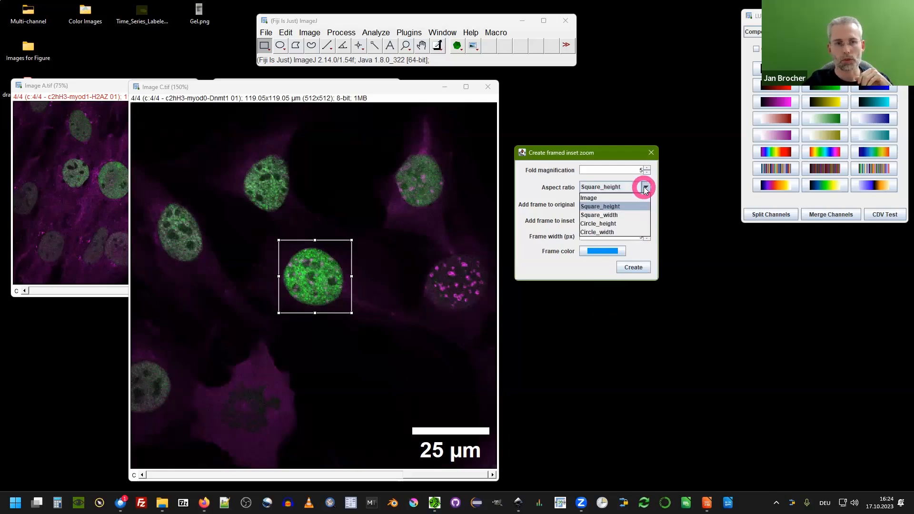
click(619, 224)
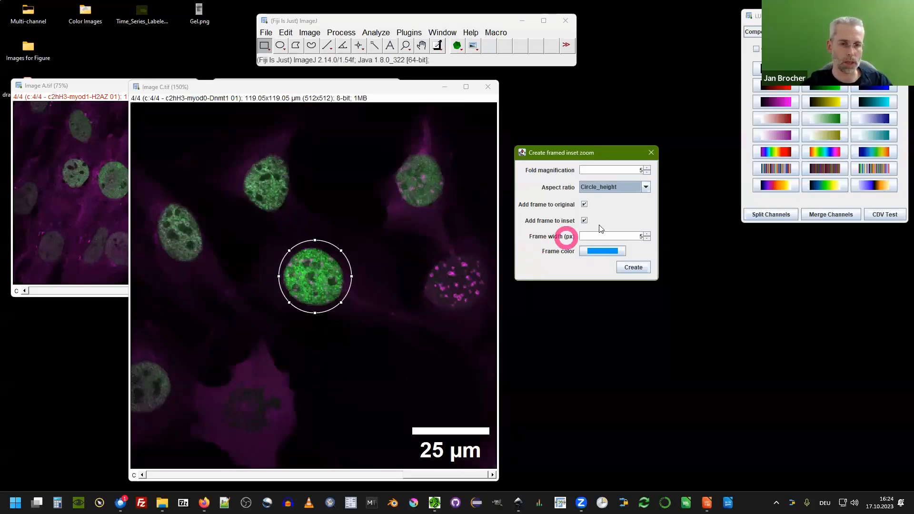
click(645, 187)
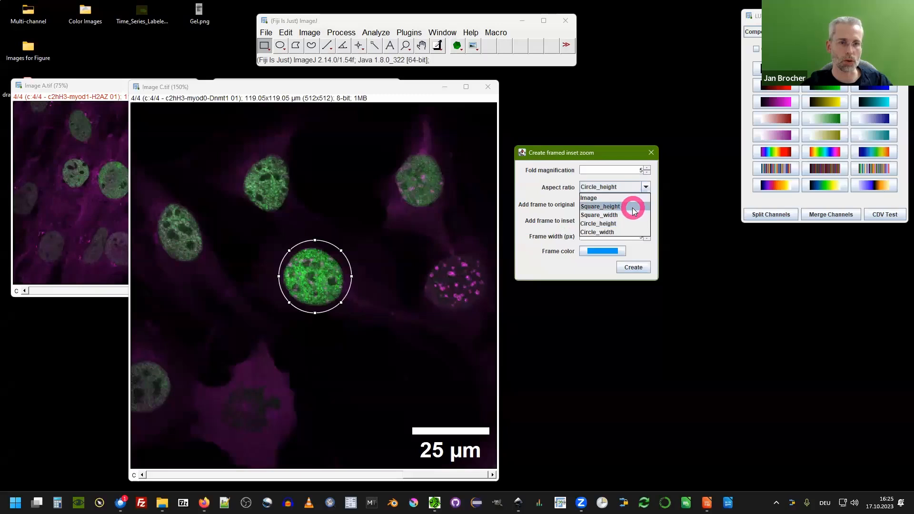
click(629, 214)
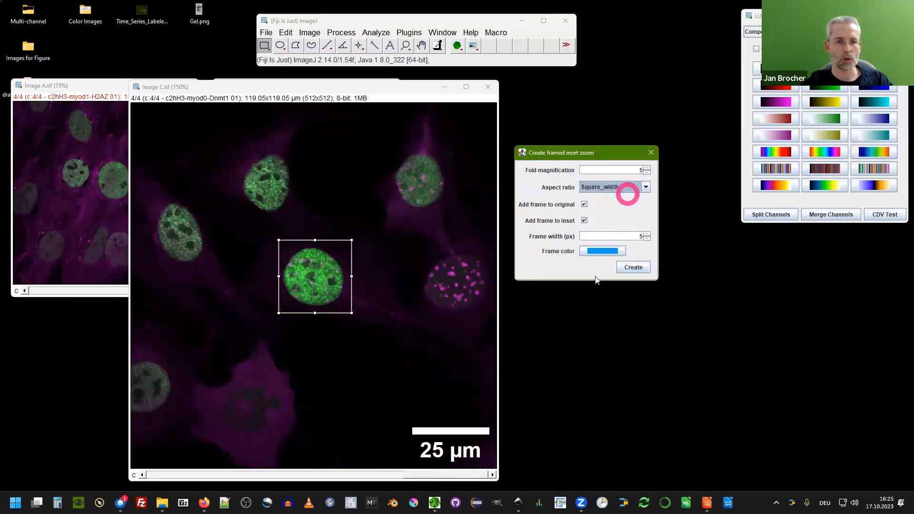
Keep the blue frame color and create the framed inset zoom of the central nucleus.
drag(337, 302, 337, 300)
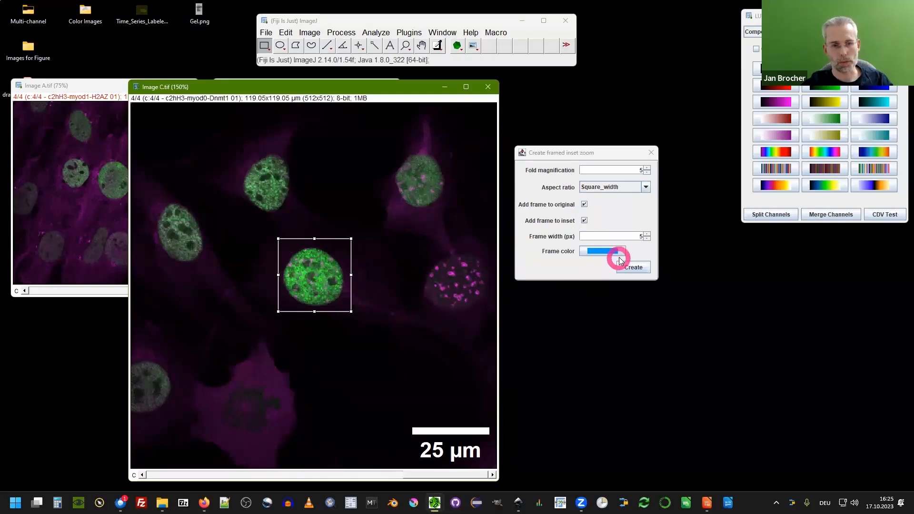
click(593, 237)
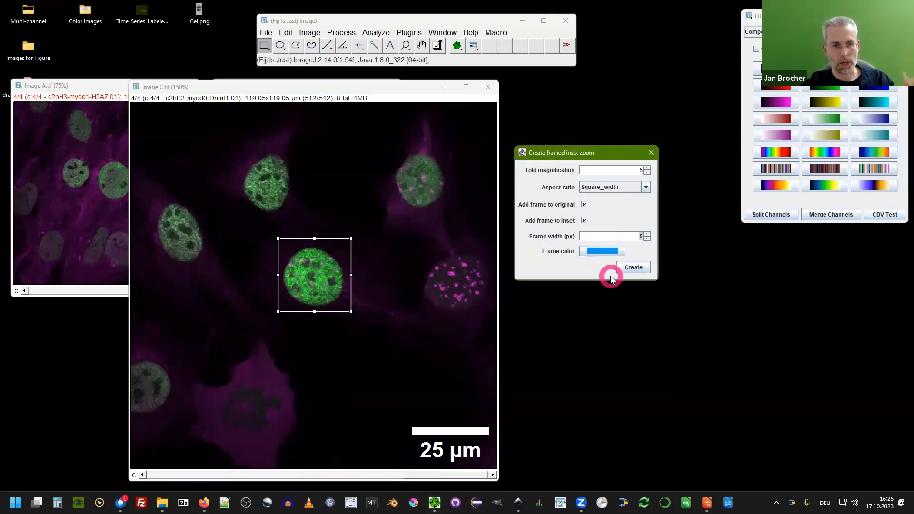
click(601, 251)
click(550, 331)
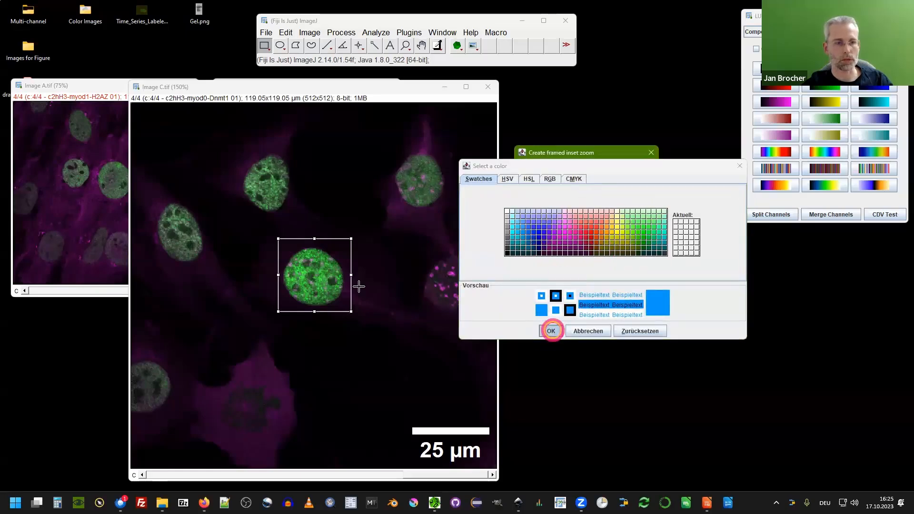
click(631, 269)
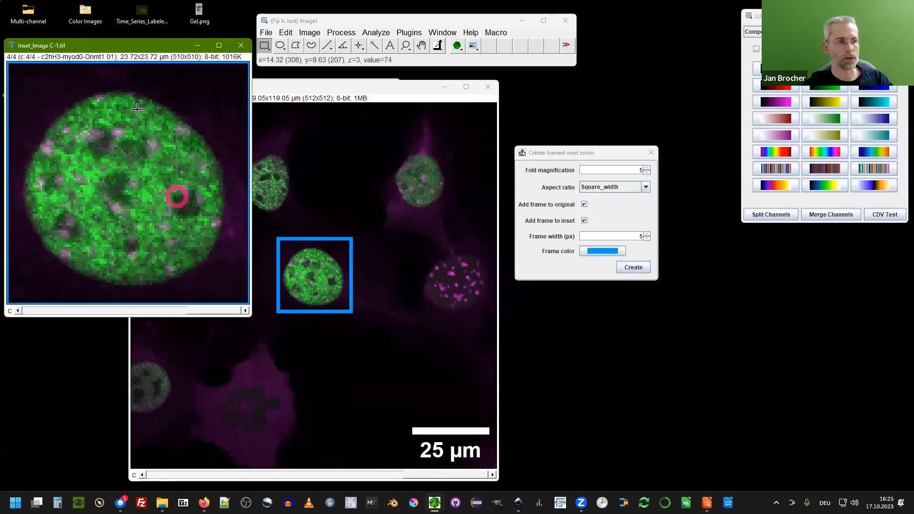
Place the inset window beside Image C.tif and shift both windows to the left.
click(102, 48)
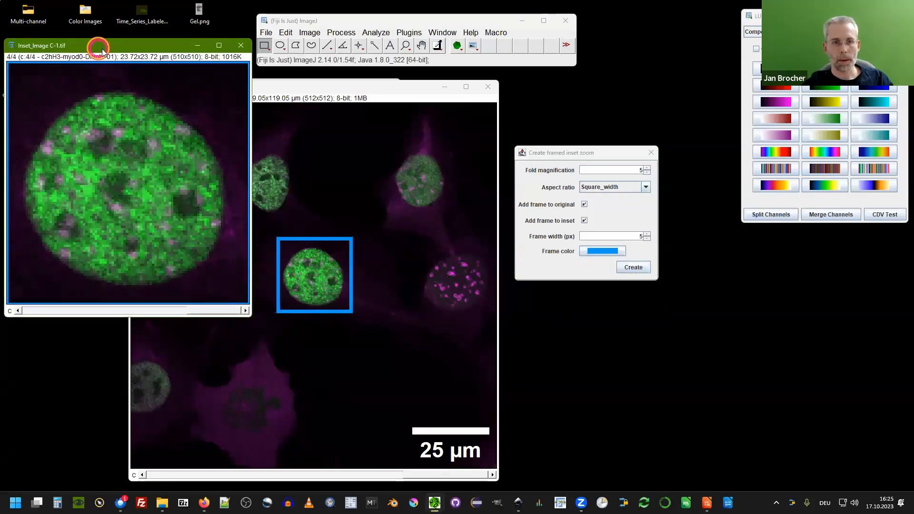
drag(98, 48, 597, 88)
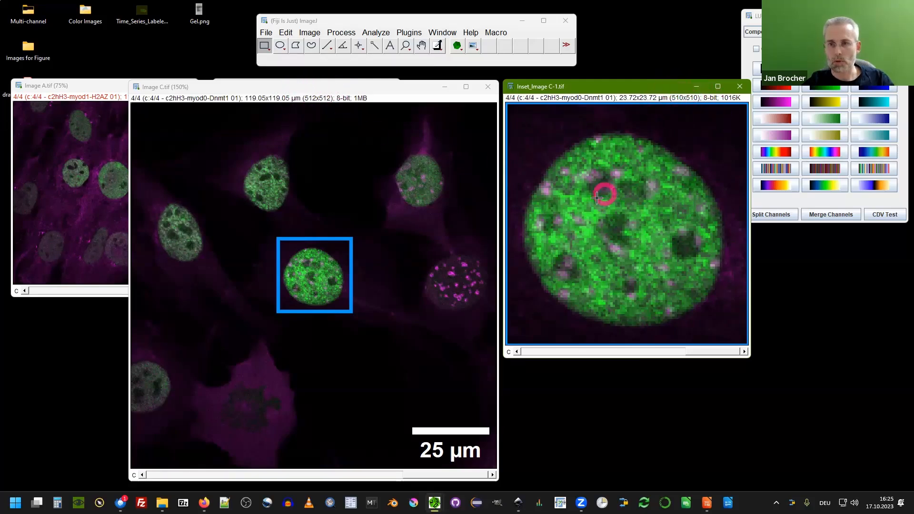
drag(385, 87, 266, 77)
drag(566, 89, 448, 77)
Zoom into Image C.tif to compare it with the inset, then zoom both windows back out.
key(ctrl+plus)
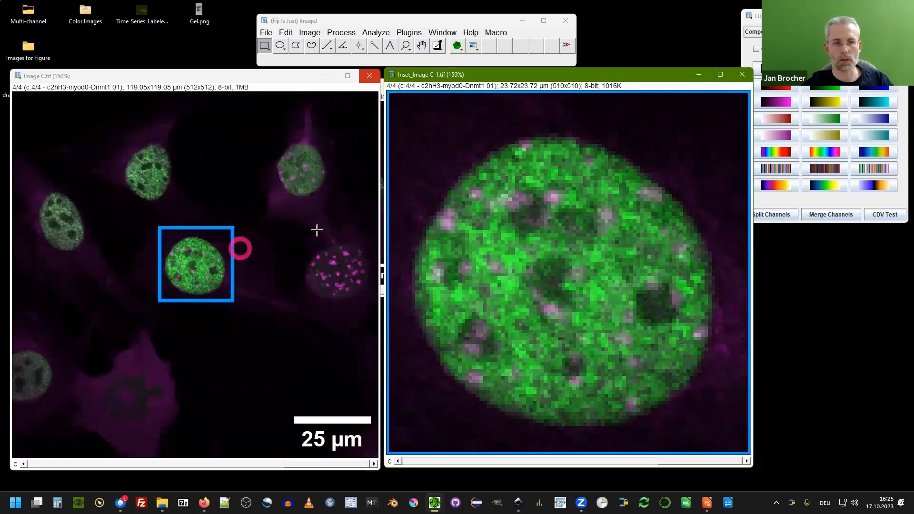
key(ctrl+plus)
key(ctrl+plus)
key(ctrl+plus)
key(ctrl+plus)
key(ctrl+plus)
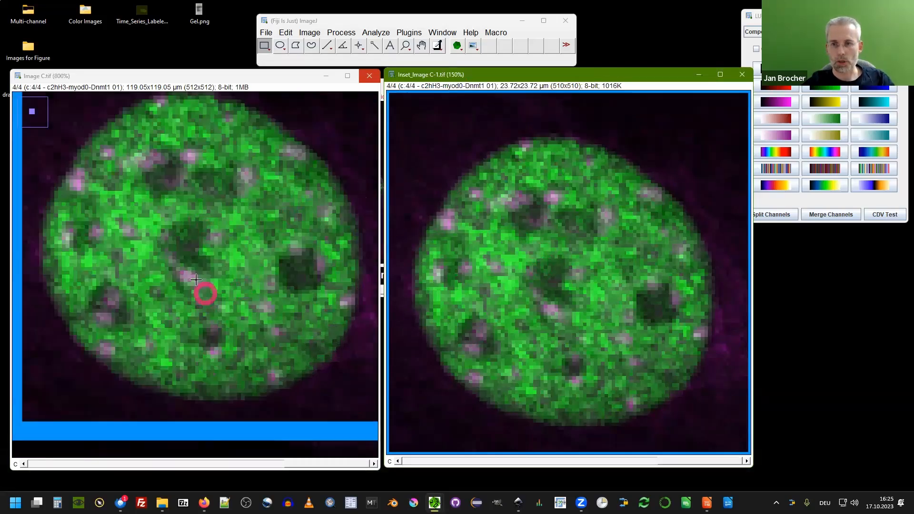
key(ctrl+minus)
key(ctrl+minus)
key(ctrl+minus)
key(ctrl+minus)
key(ctrl+minus)
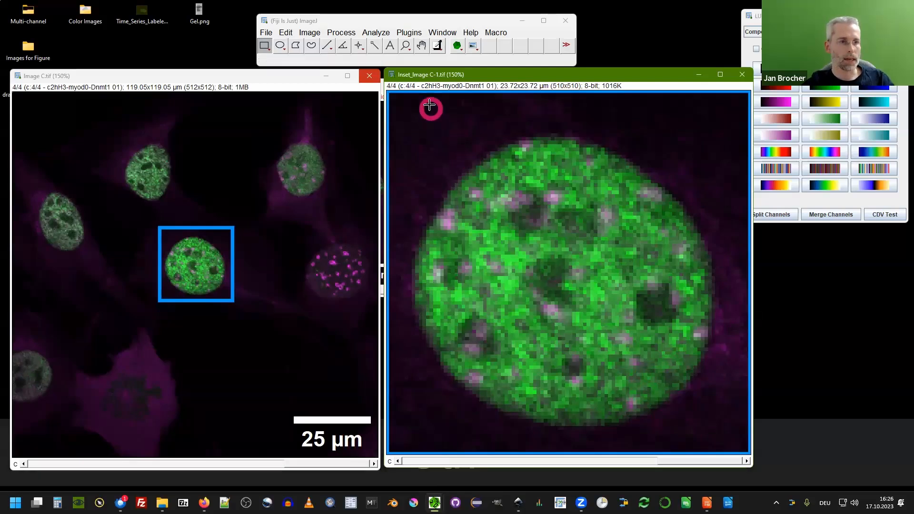
key(ctrl+minus)
key(ctrl+minus)
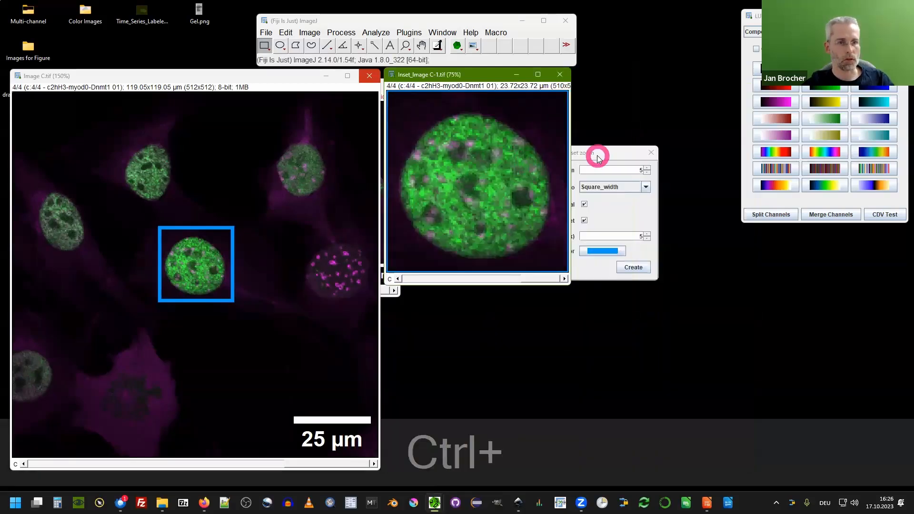
Position a second selection box over the magenta-spotted nucleus at right and set fold magnification to 4.
drag(595, 154, 569, 196)
click(222, 130)
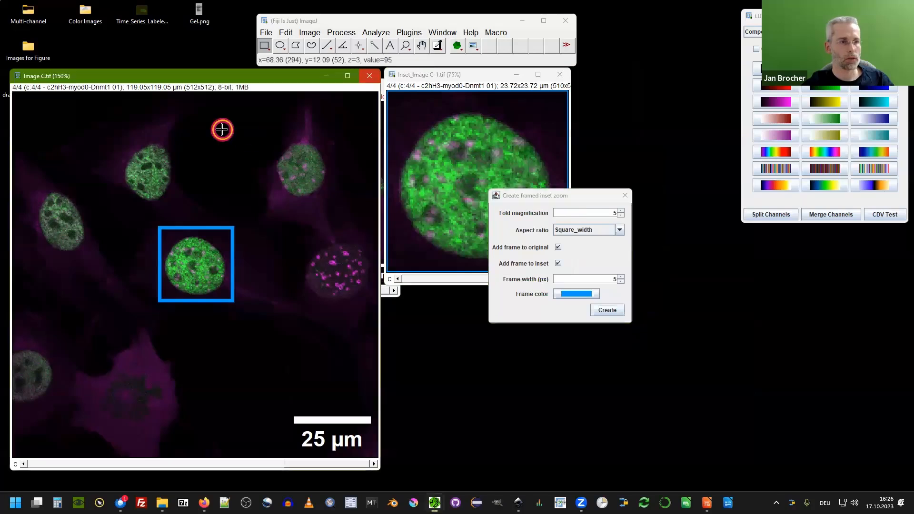
click(621, 210)
drag(33, 126, 322, 272)
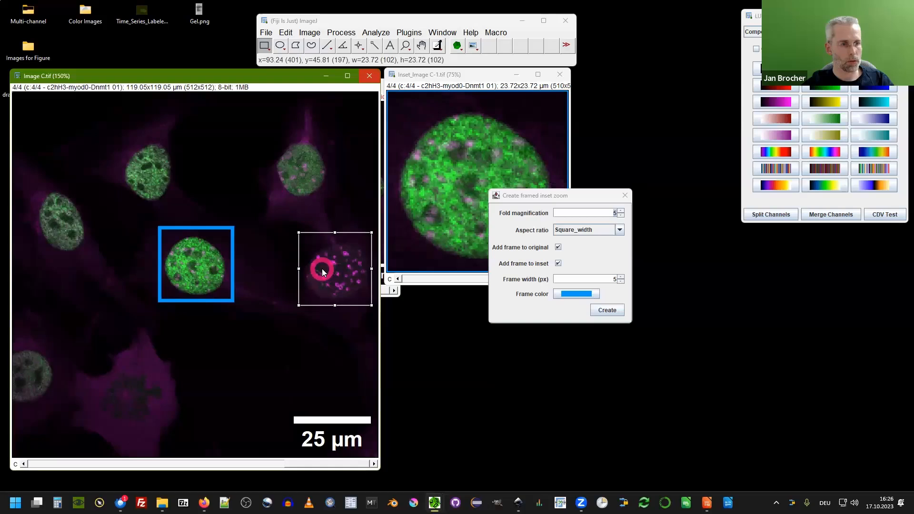
click(620, 215)
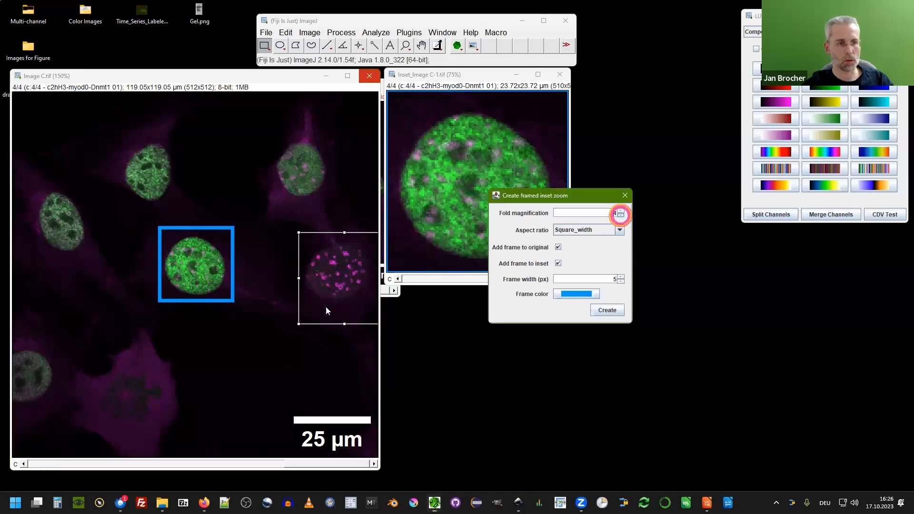
drag(312, 300, 325, 302)
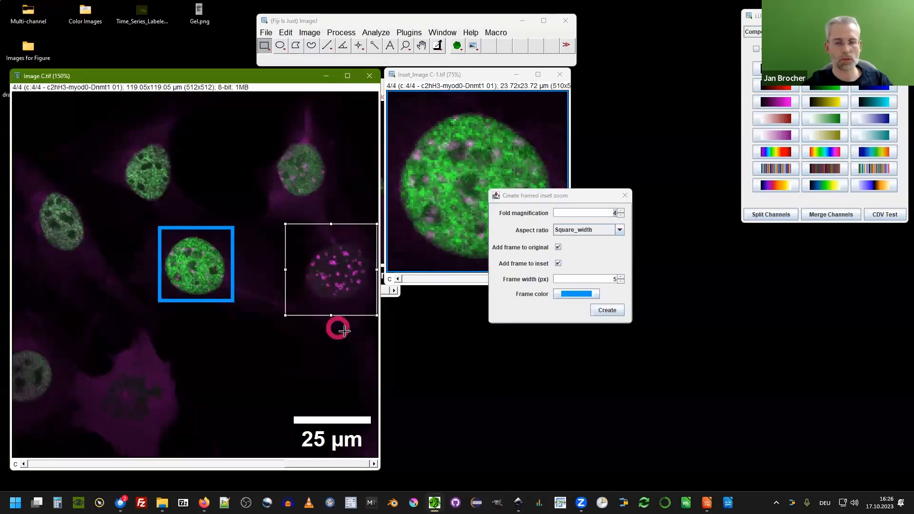
Change the frame color to orange and create the framed inset zoom of the magenta-spotted nucleus.
click(588, 293)
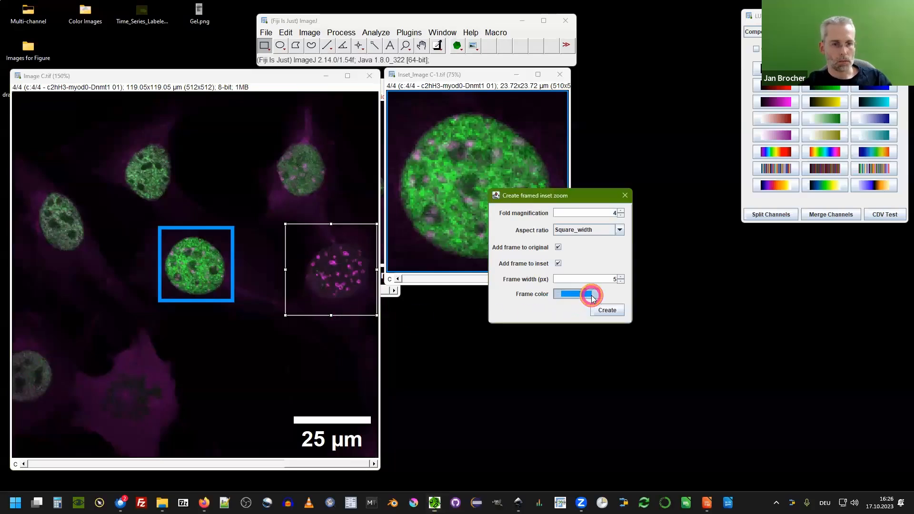
click(581, 271)
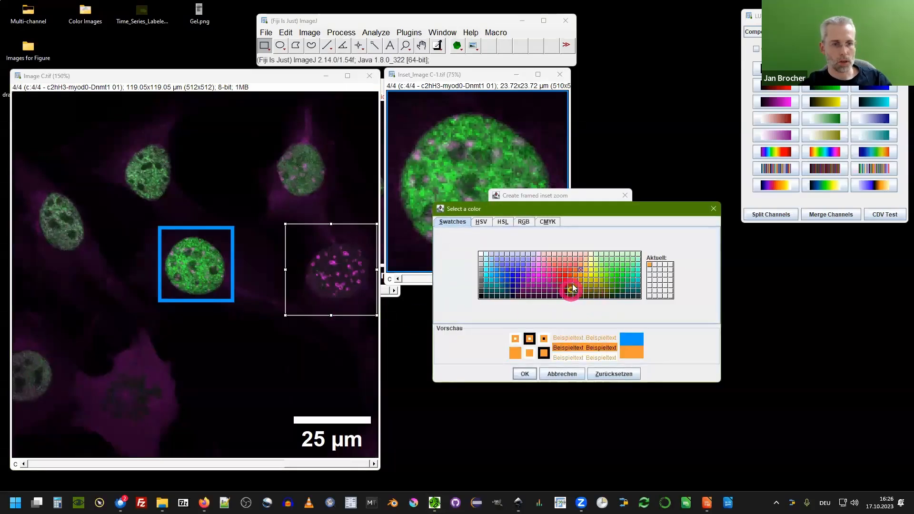
click(575, 270)
click(574, 279)
click(572, 273)
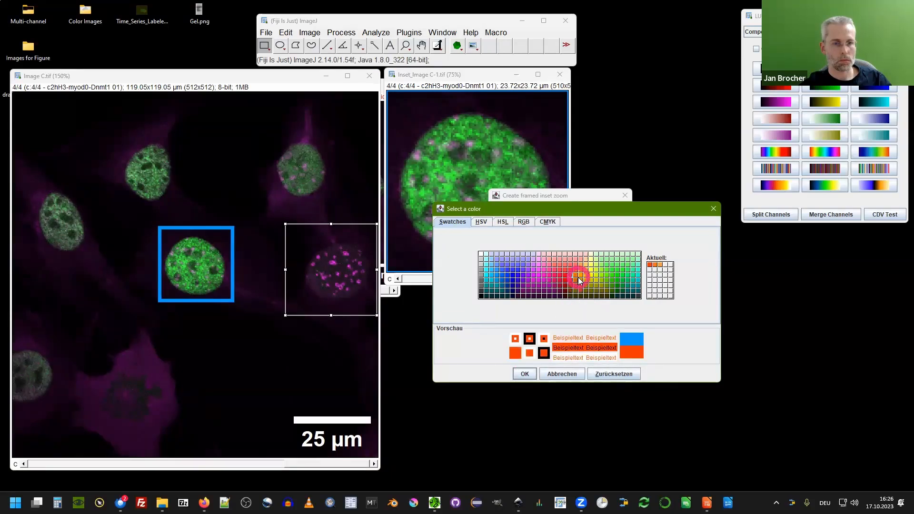
click(575, 275)
click(523, 374)
click(607, 310)
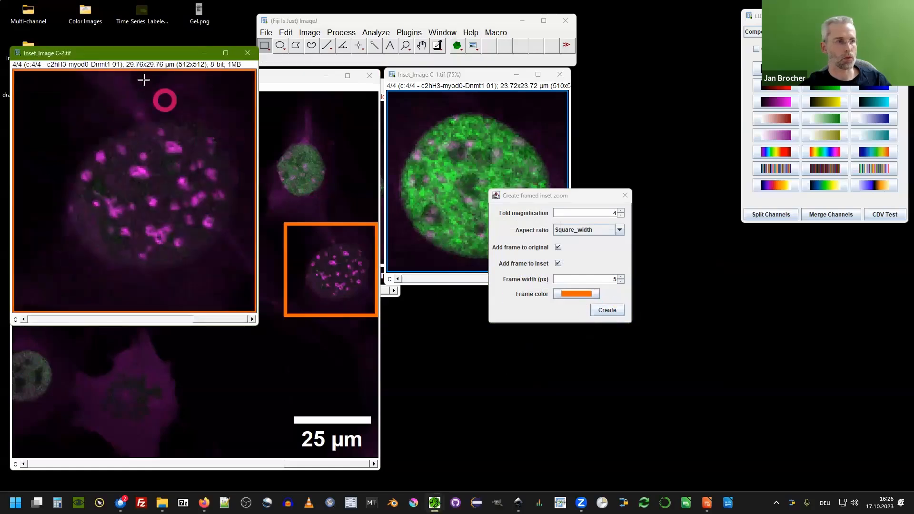
Move the inset dialog aside, zoom out the new orange-framed inset and arrange both inset windows beside Image C.tif.
drag(106, 55, 373, 167)
click(551, 196)
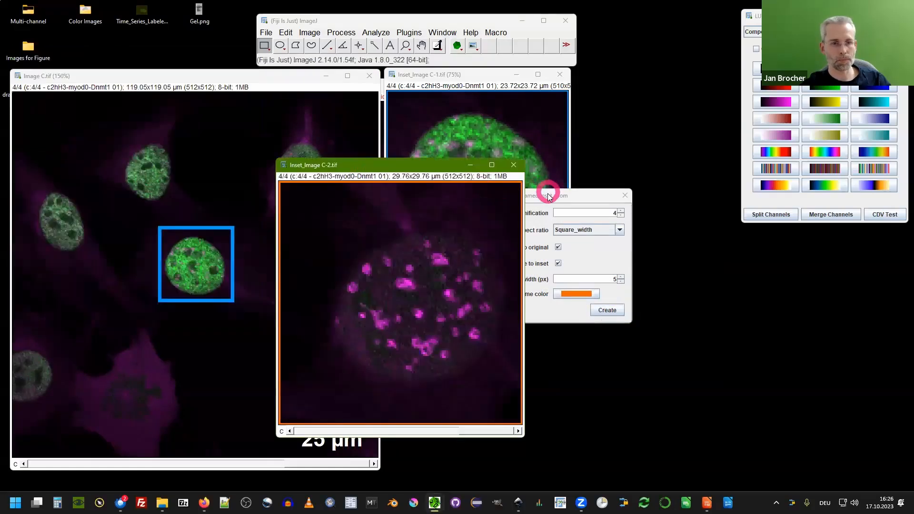
drag(552, 198, 826, 75)
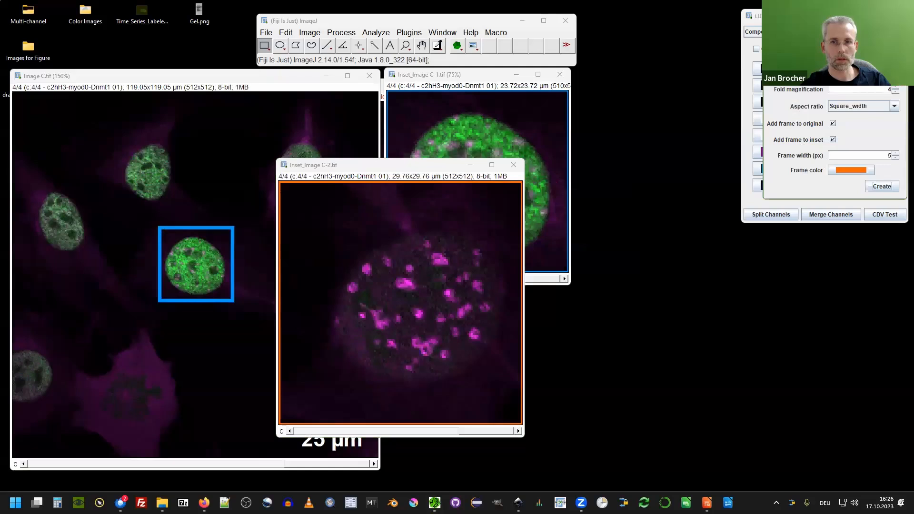
click(758, 116)
drag(418, 163, 490, 253)
key(ctrl+minus)
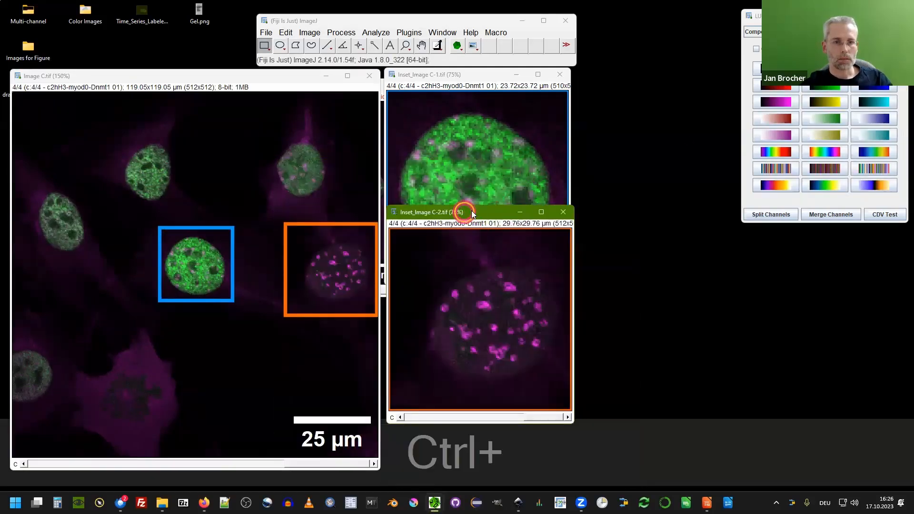
drag(473, 213, 657, 131)
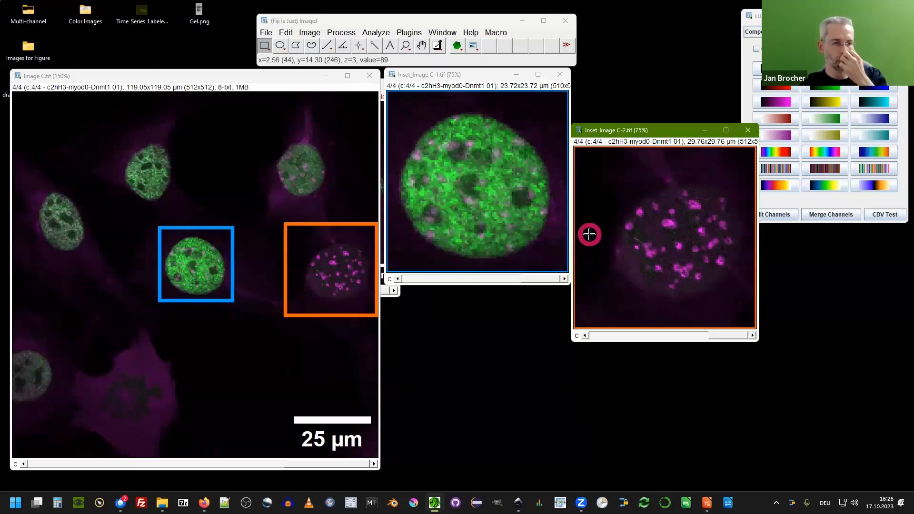
drag(457, 74, 449, 80)
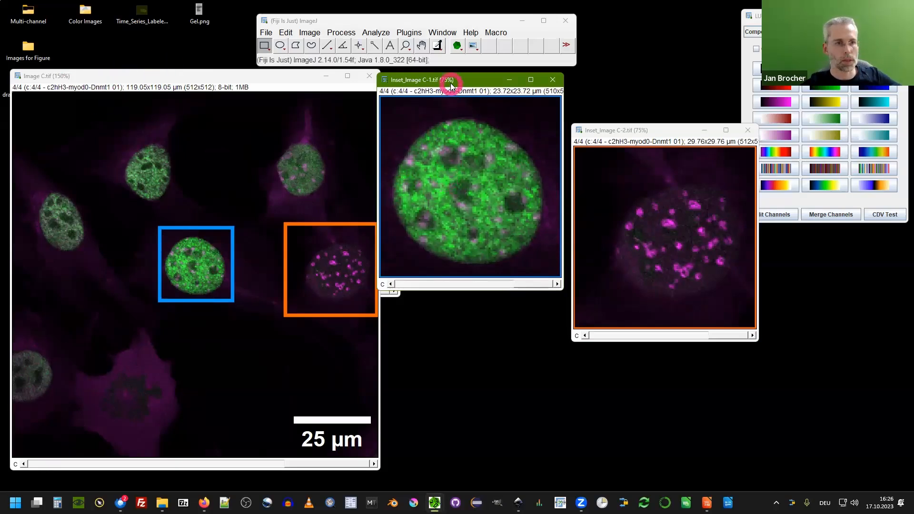
drag(453, 81, 426, 85)
Add a scale bar to the blue-framed inset with width 5 µm, thickness 10 pixels and font size 30.
click(378, 33)
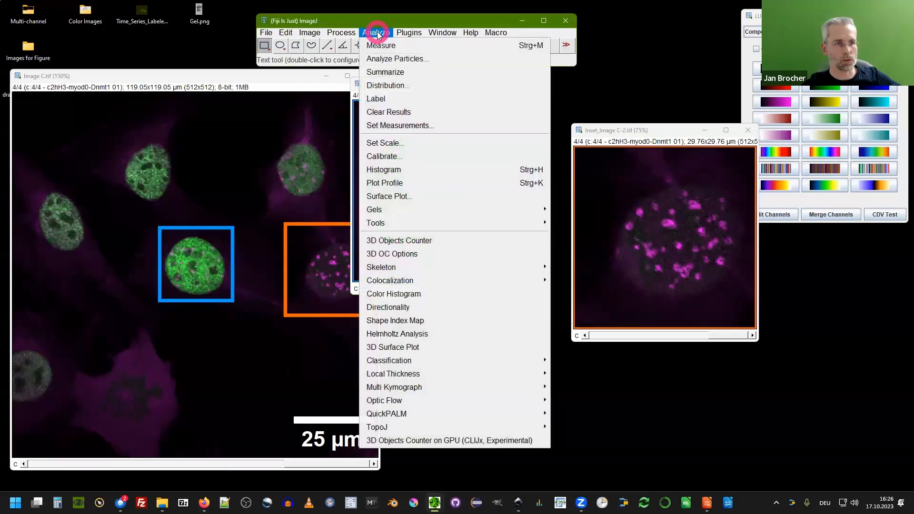
mouse_move(403, 223)
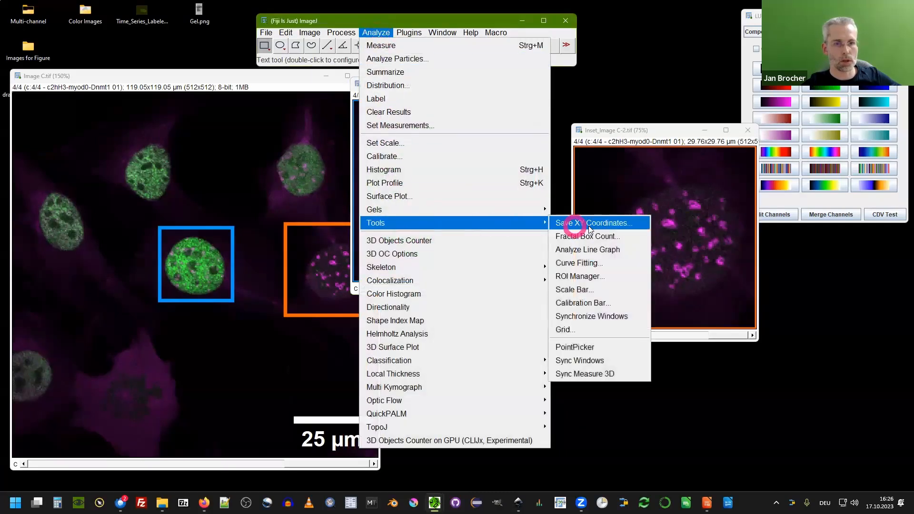
click(592, 290)
click(444, 79)
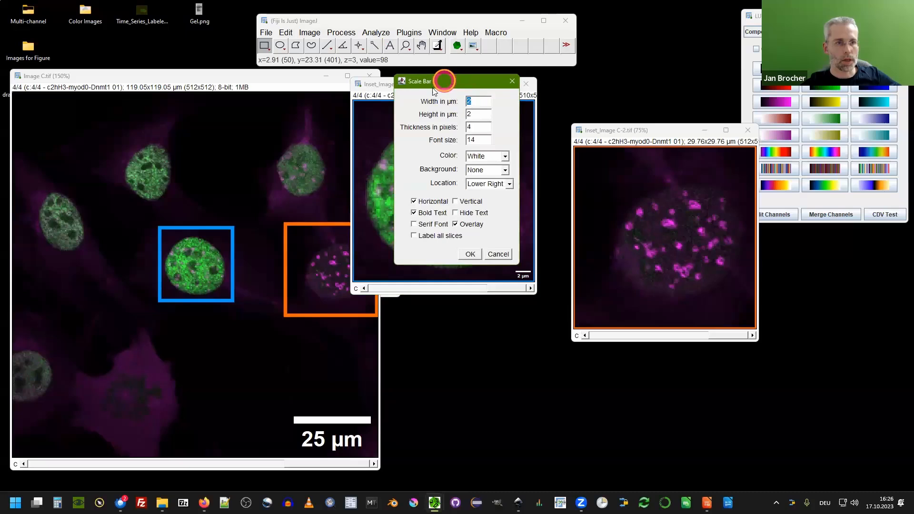
drag(444, 80, 454, 61)
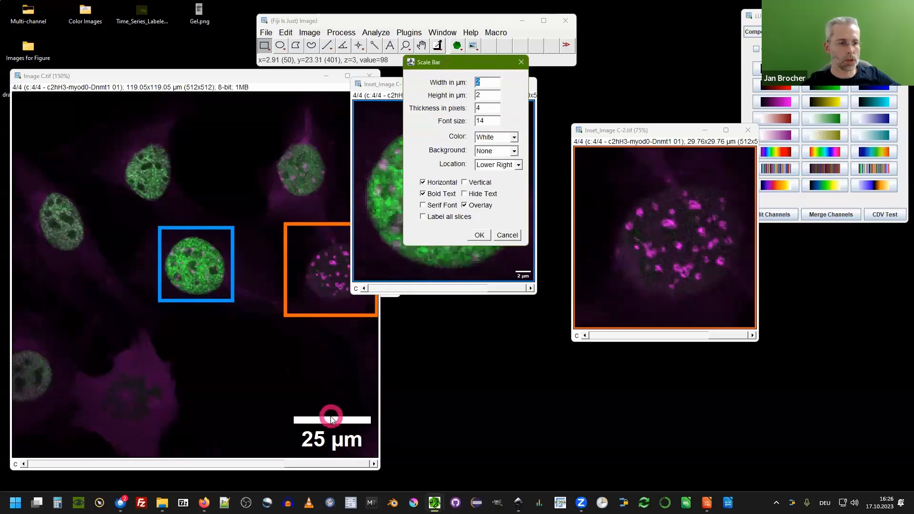
text(5)
double_click(489, 107)
text(10)
double_click(487, 120)
text(30)
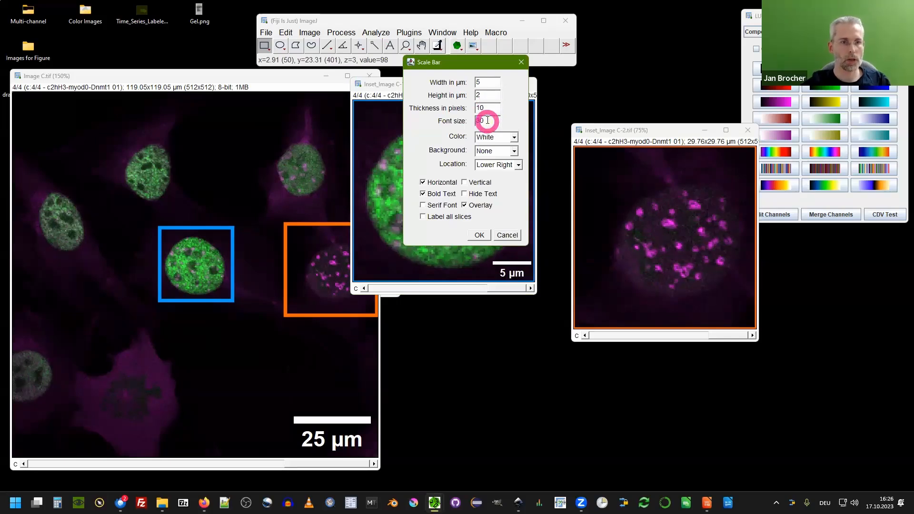
click(457, 62)
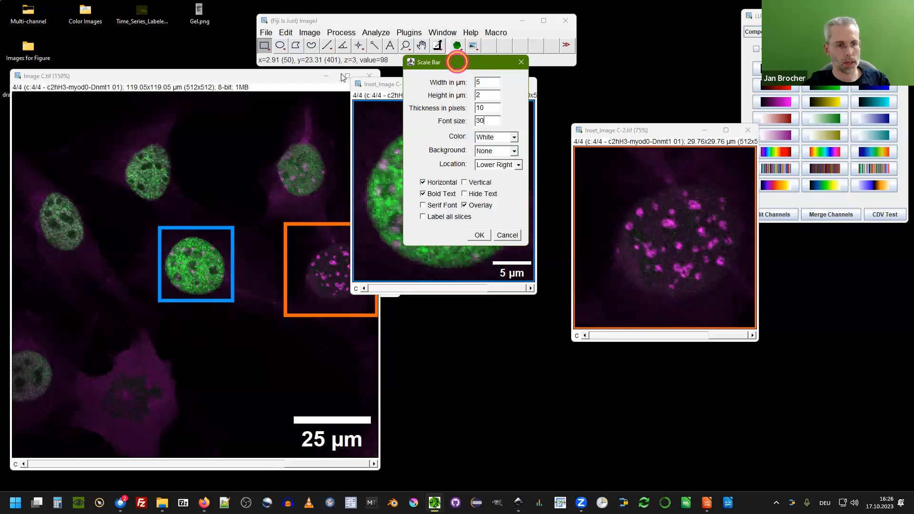
drag(456, 62, 340, 74)
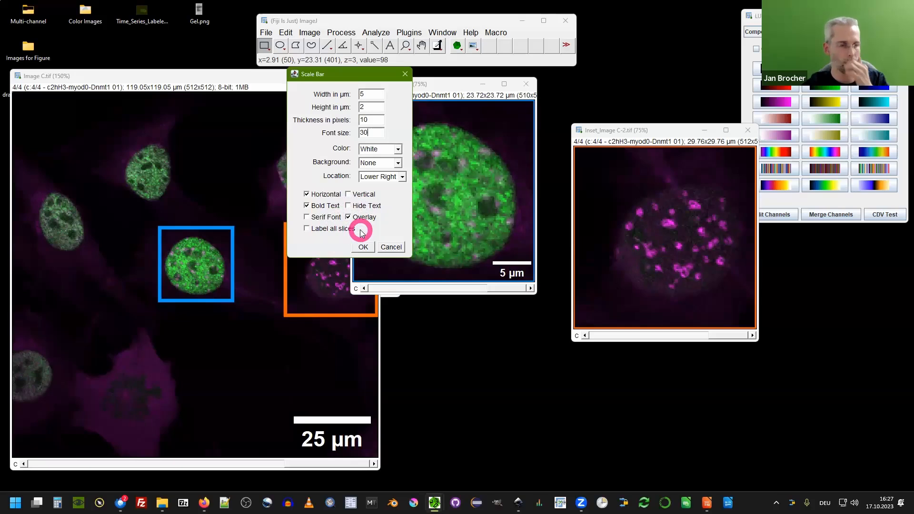
click(363, 246)
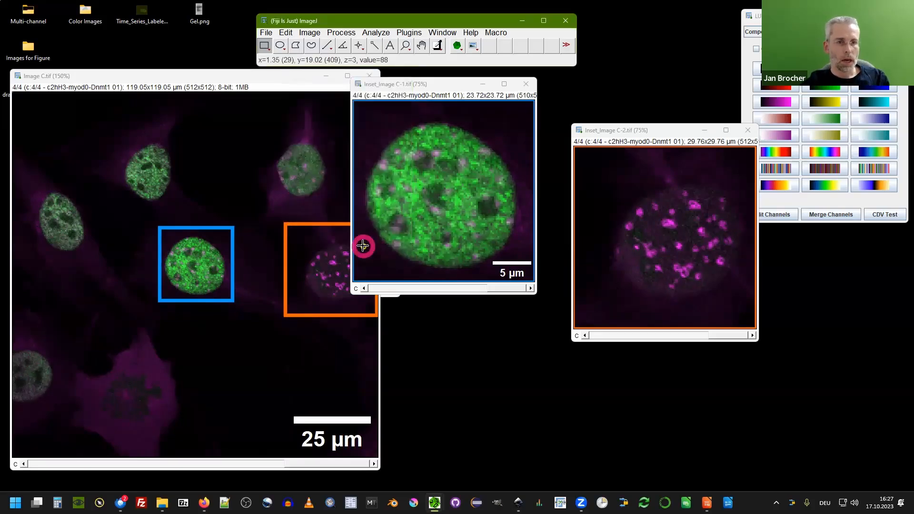
Repeat the same scale bar settings on the orange-framed inset.
click(640, 131)
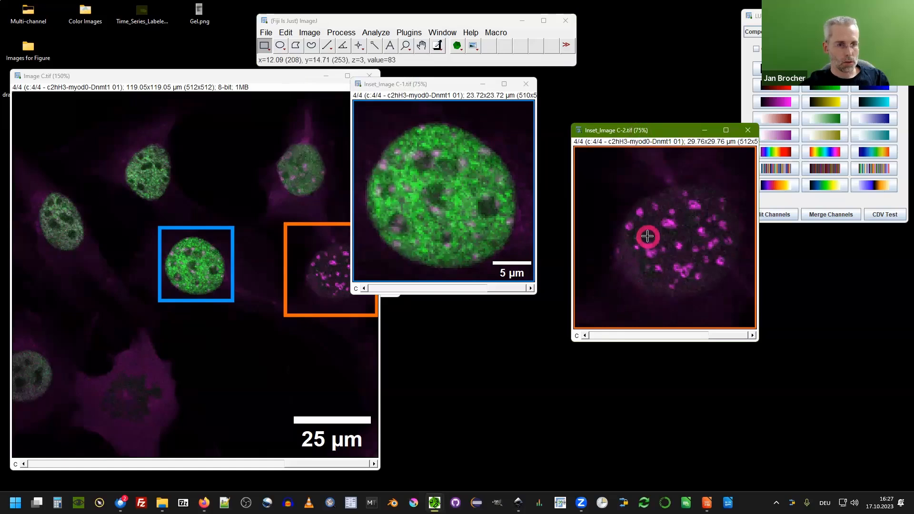
key(ctrl+shift+r)
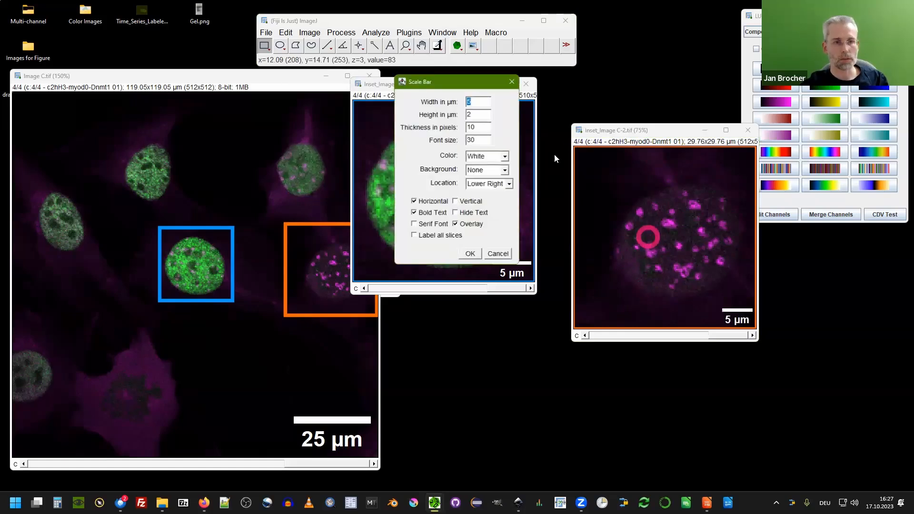
drag(444, 79, 517, 92)
click(532, 175)
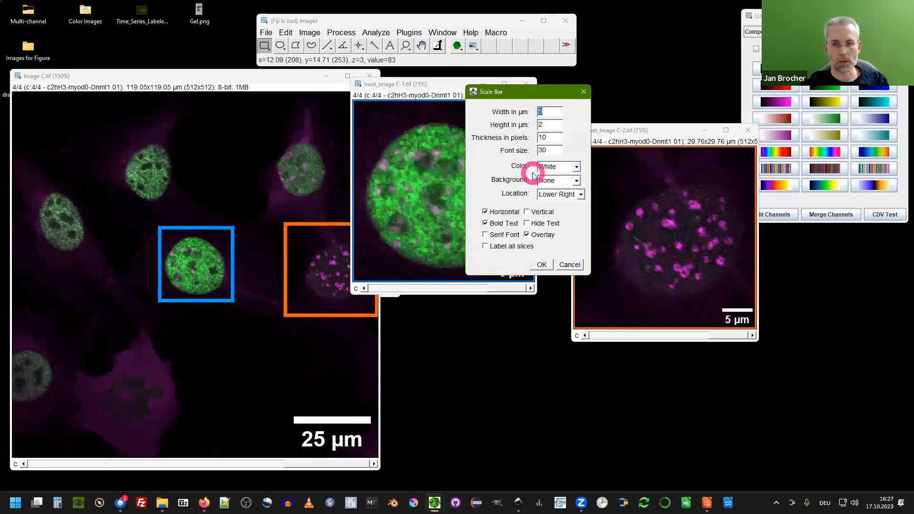
click(517, 93)
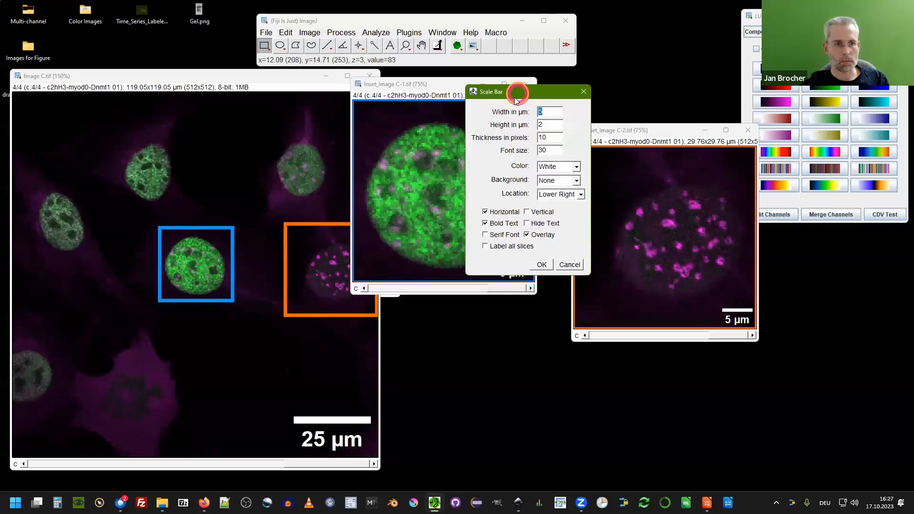
drag(517, 93, 342, 153)
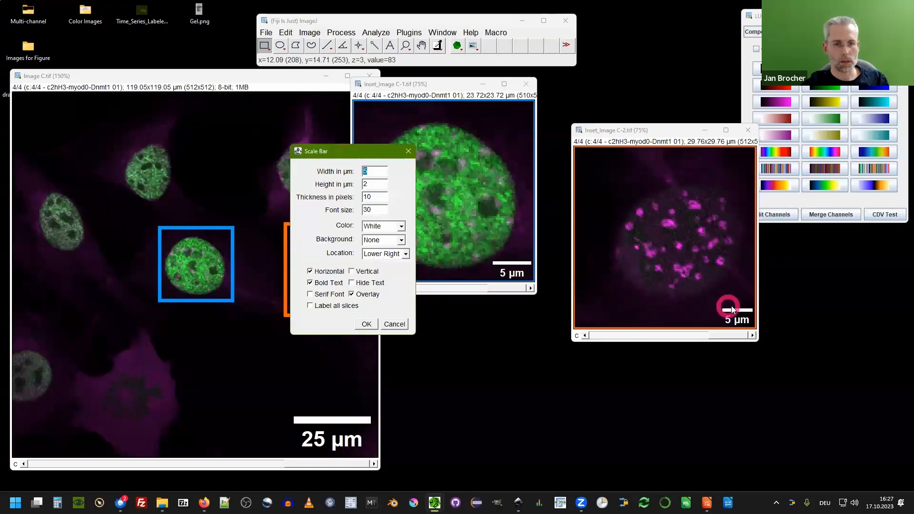
click(366, 324)
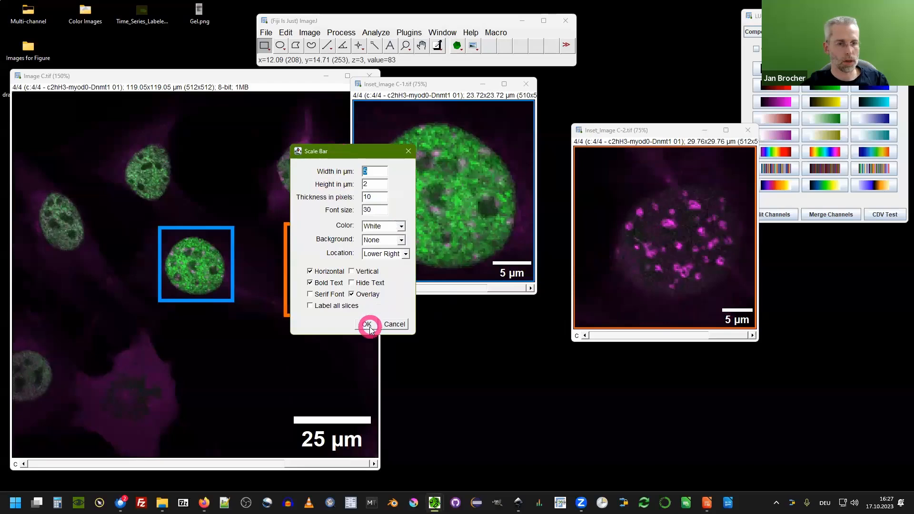
Zoom out Image C.tif and both insets and arrange them beside Image A.tif and Image B.tif.
click(624, 134)
drag(623, 134, 589, 91)
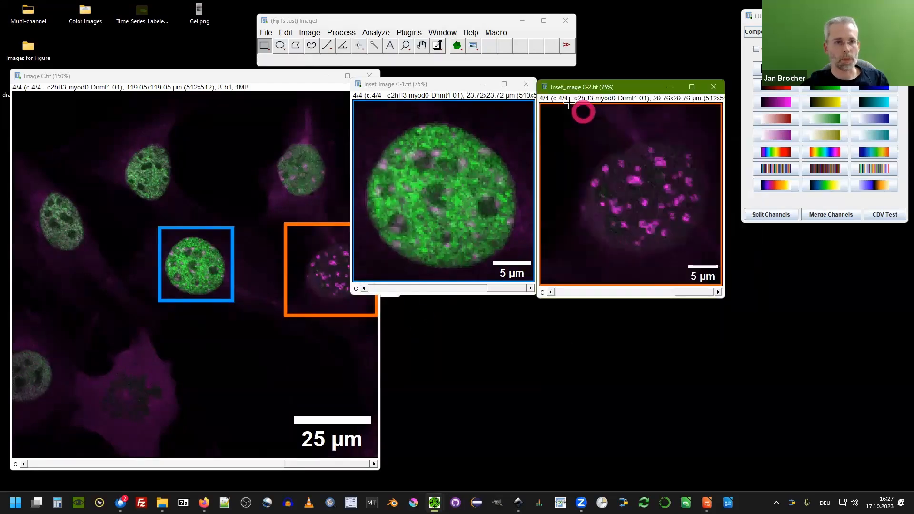
ctrl+scroll(78, 164, down, 2)
drag(67, 75, 295, 186)
drag(392, 86, 467, 248)
drag(592, 86, 653, 218)
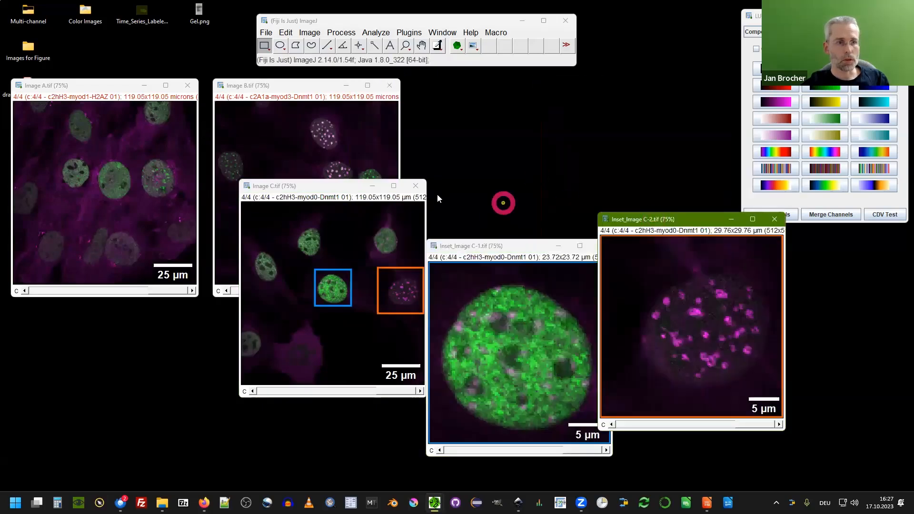
click(318, 186)
drag(318, 186, 483, 85)
click(453, 327)
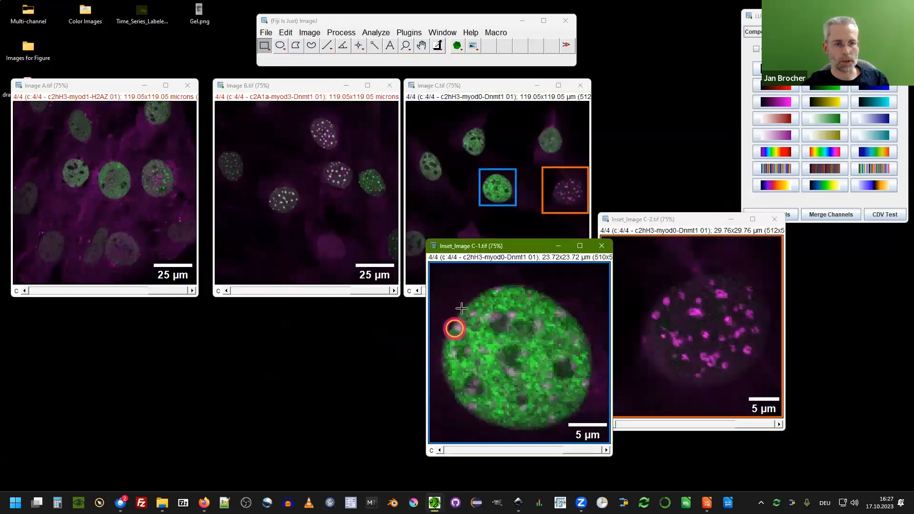
ctrl+scroll(452, 327, down, 2)
ctrl+scroll(616, 255, down, 2)
click(631, 224)
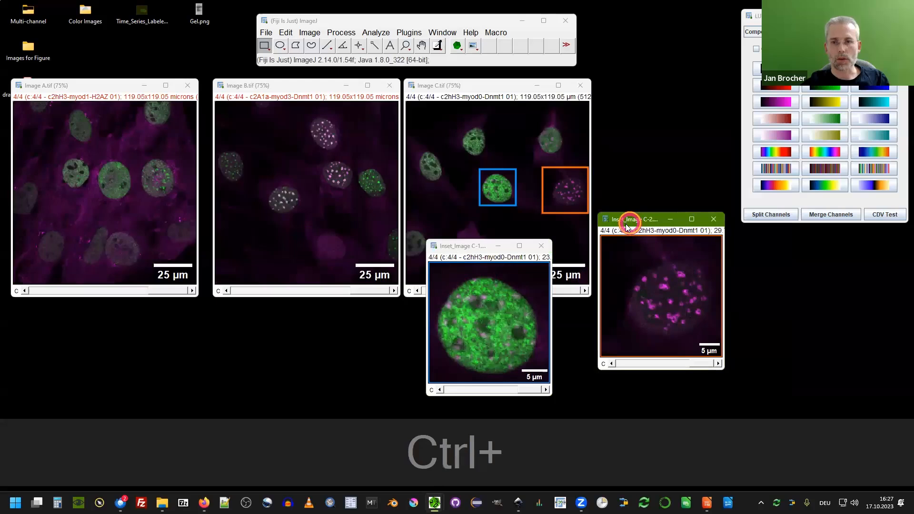
drag(627, 226, 587, 251)
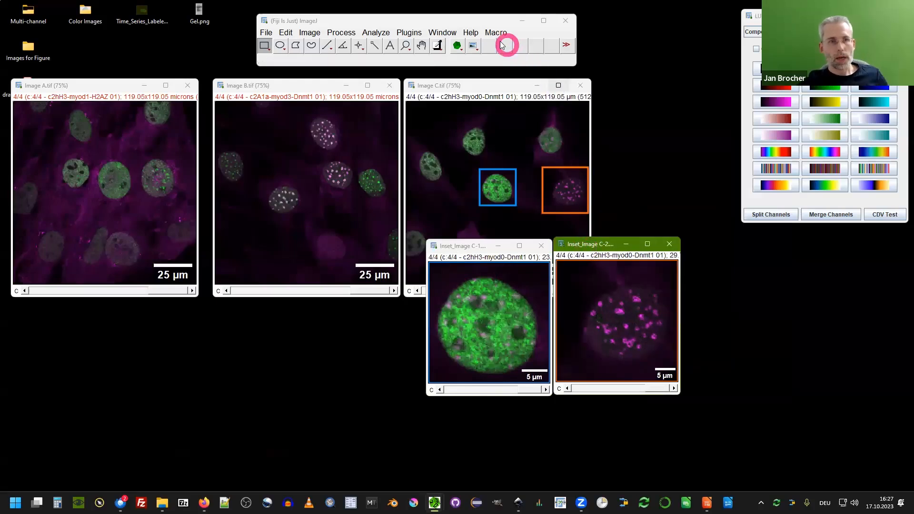
Open the Export all images as SVG dialog from the Figure Menu.
click(476, 48)
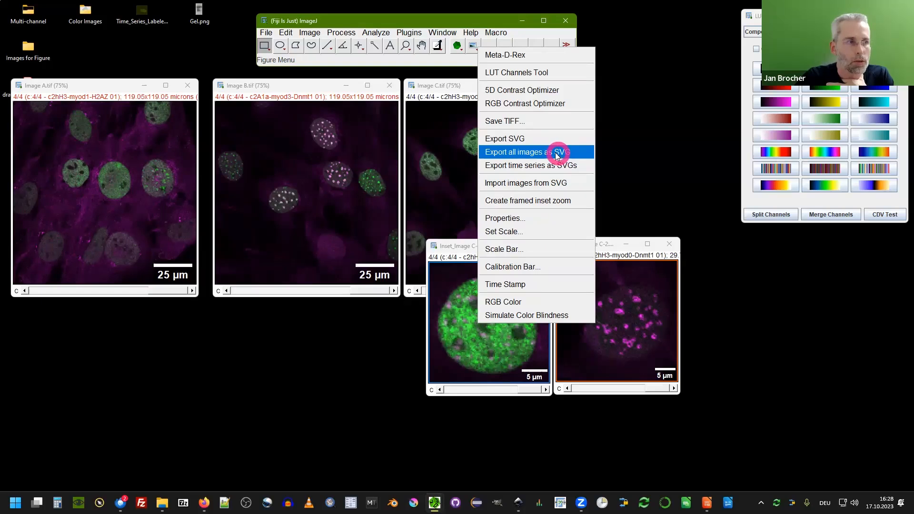
click(30, 46)
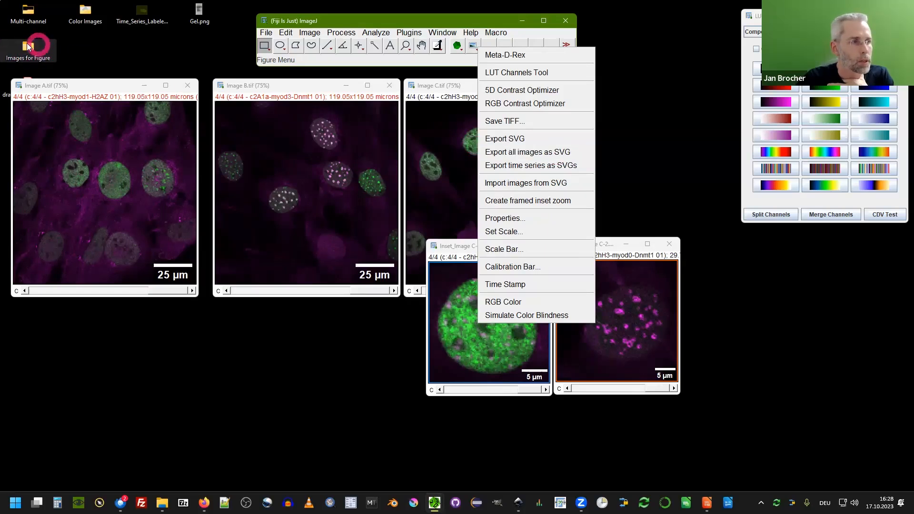
click(568, 156)
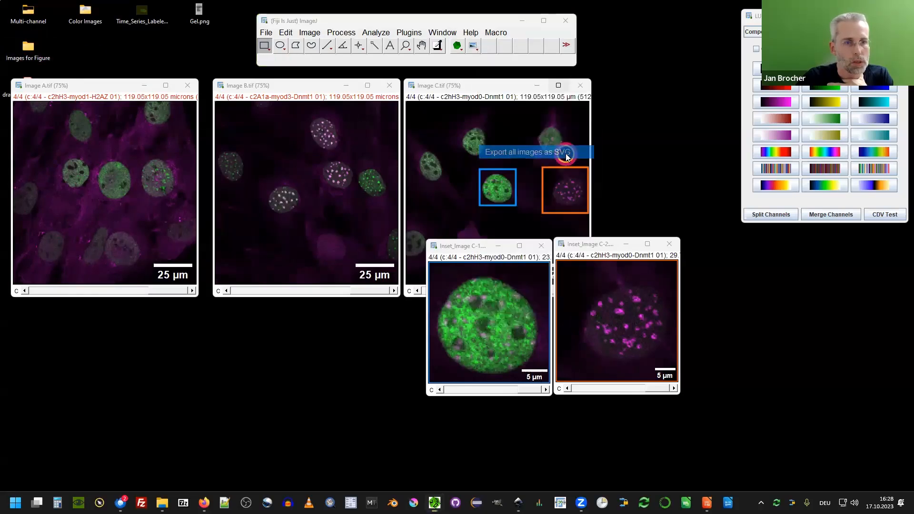
drag(480, 195, 373, 151)
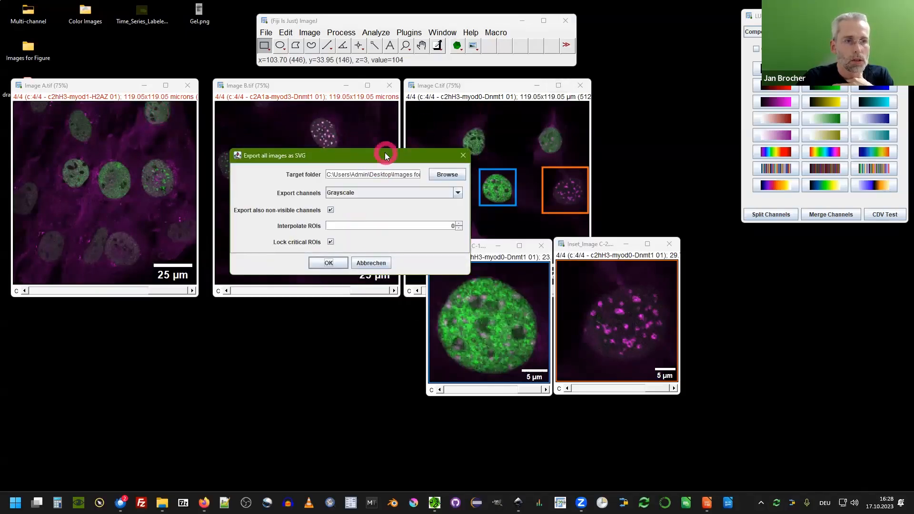
drag(385, 152, 376, 151)
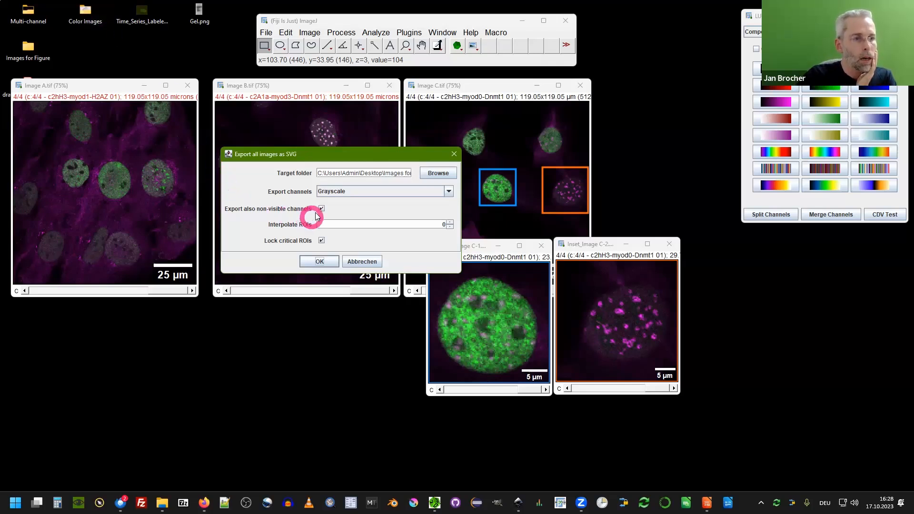
Set the target folder to Images for Figure and the export channels to Grayscale.
drag(28, 46, 363, 173)
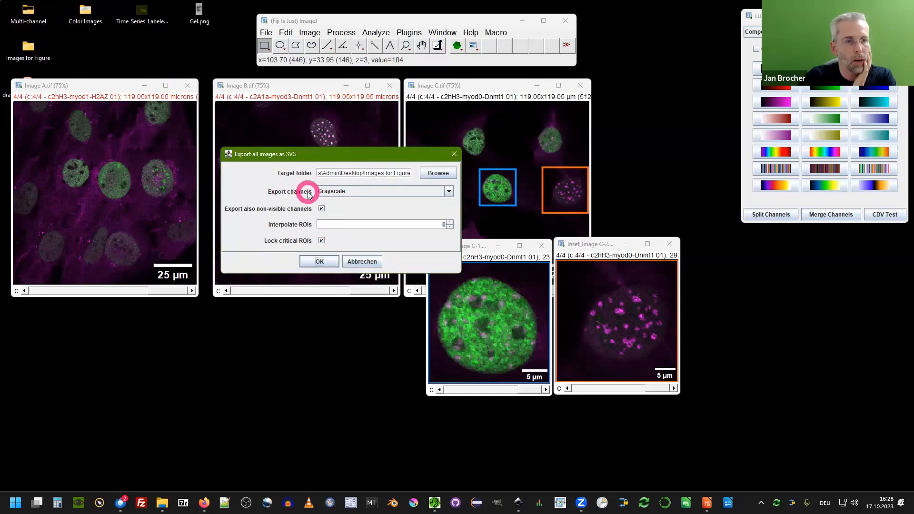
click(326, 189)
click(329, 219)
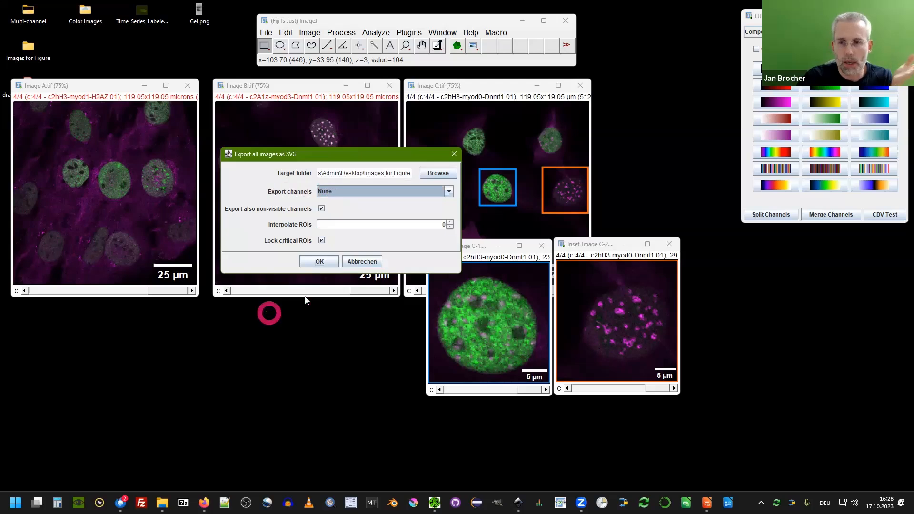
click(325, 191)
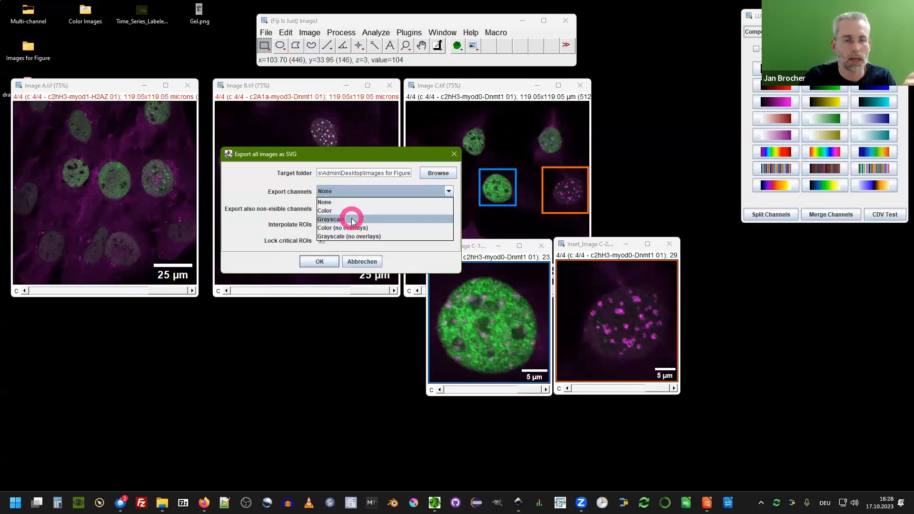
click(353, 221)
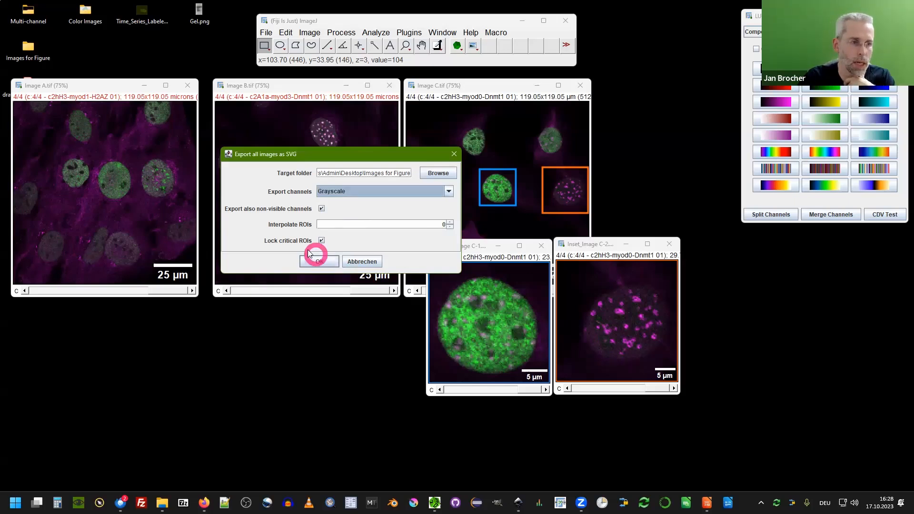
Turn off Lock critical ROIs in the export dialog.
drag(306, 157, 314, 185)
click(325, 150)
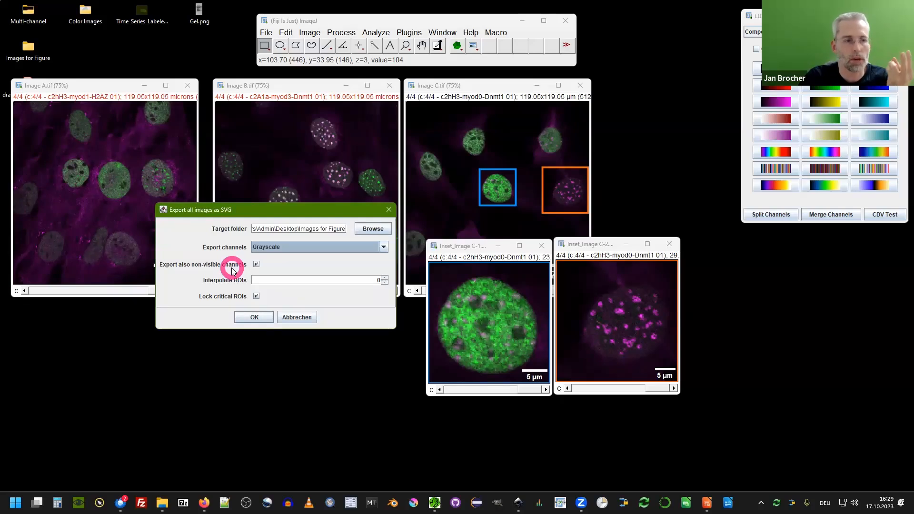
drag(261, 210, 312, 168)
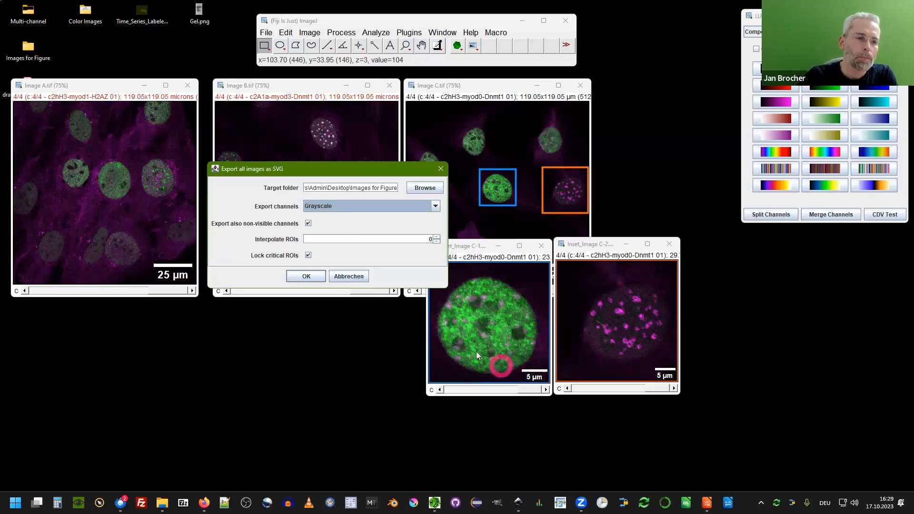
click(308, 255)
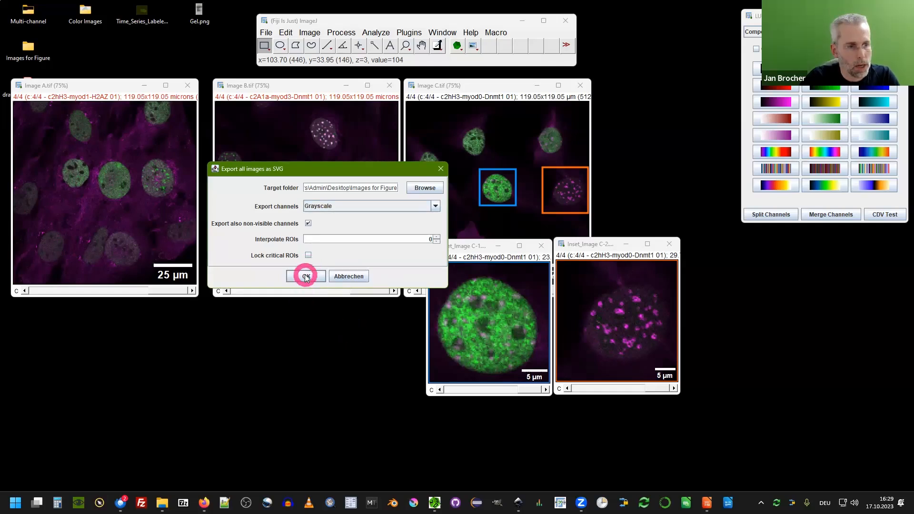
Open the Images for Figure folder and run the export of all images as SVG.
double_click(29, 46)
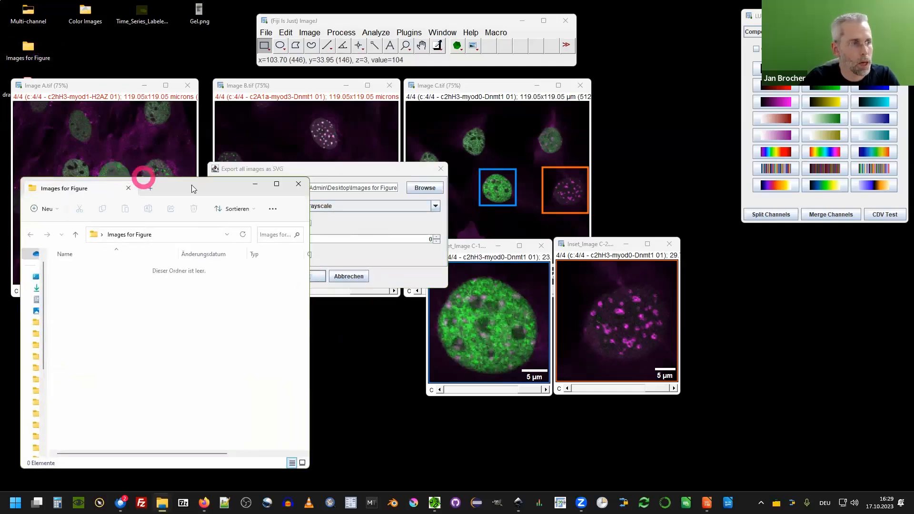
drag(312, 168, 414, 144)
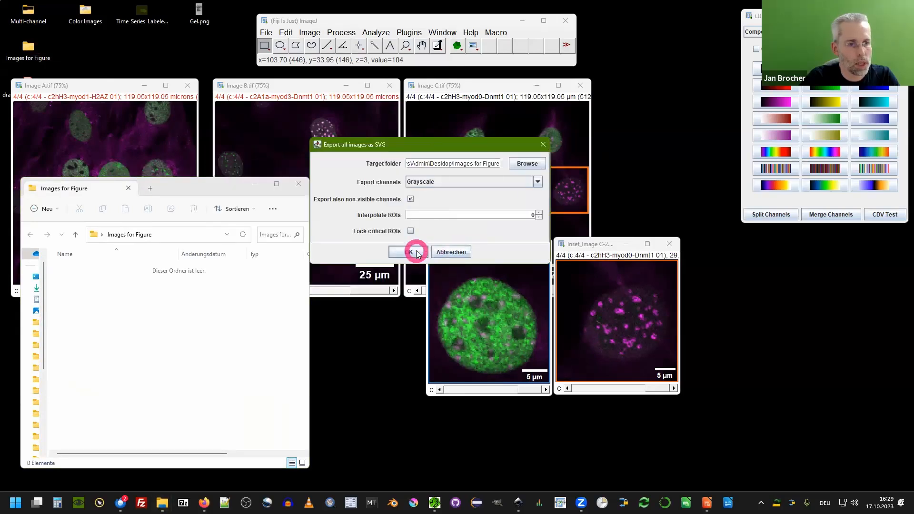
click(417, 252)
click(129, 327)
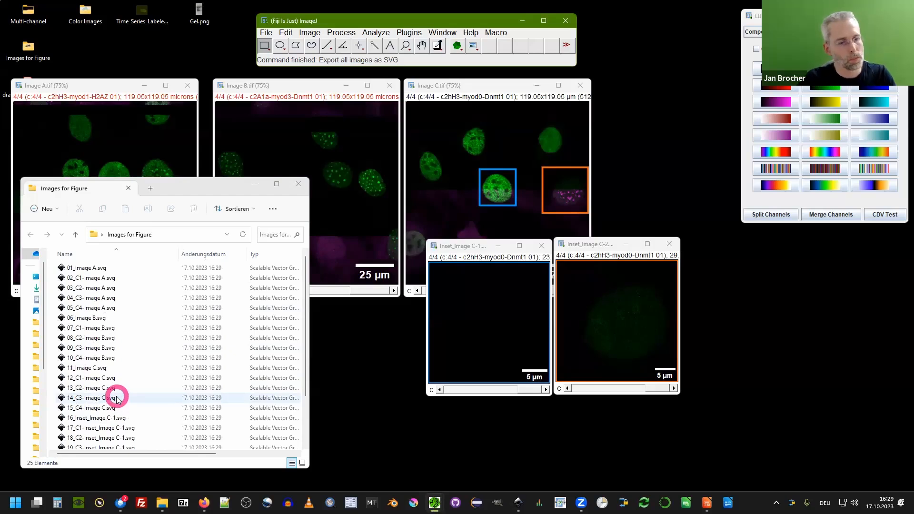
click(213, 189)
click(255, 184)
click(518, 503)
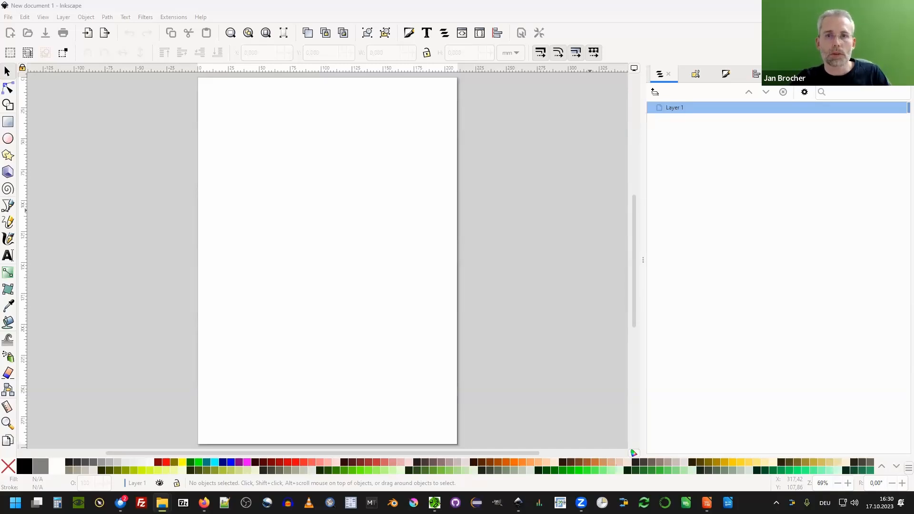
click(859, 6)
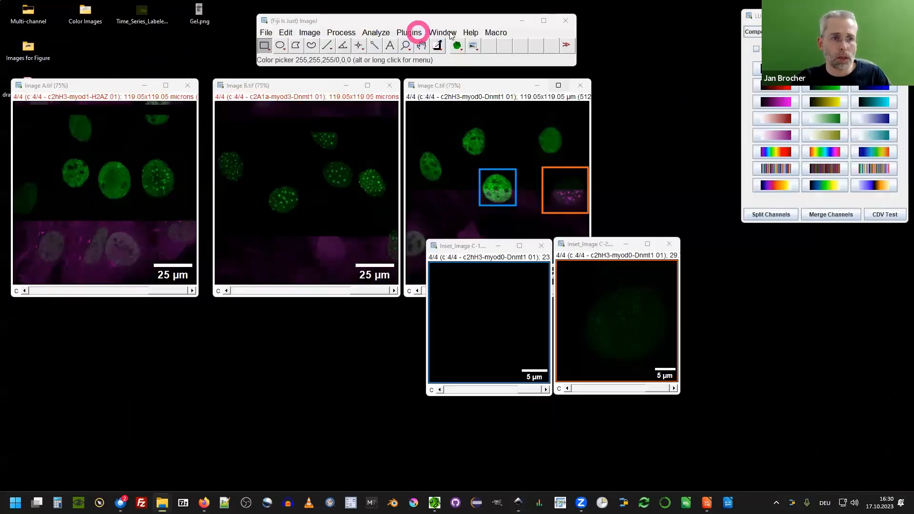
click(468, 34)
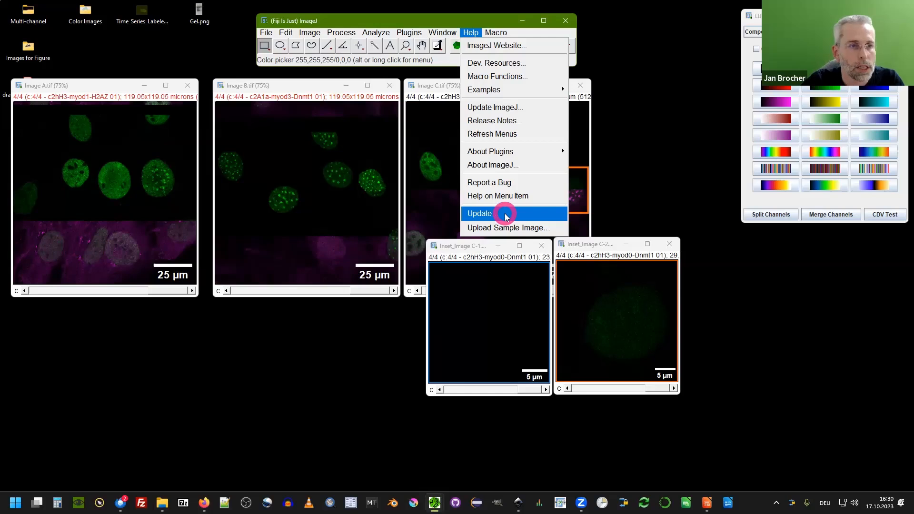
click(429, 60)
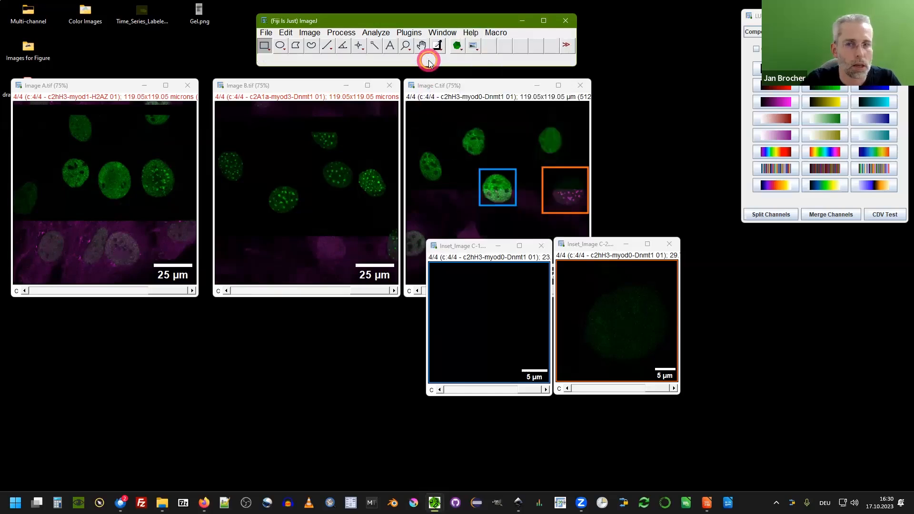
Refresh the image windows in Fiji and switch to the blank Inkscape document.
click(367, 139)
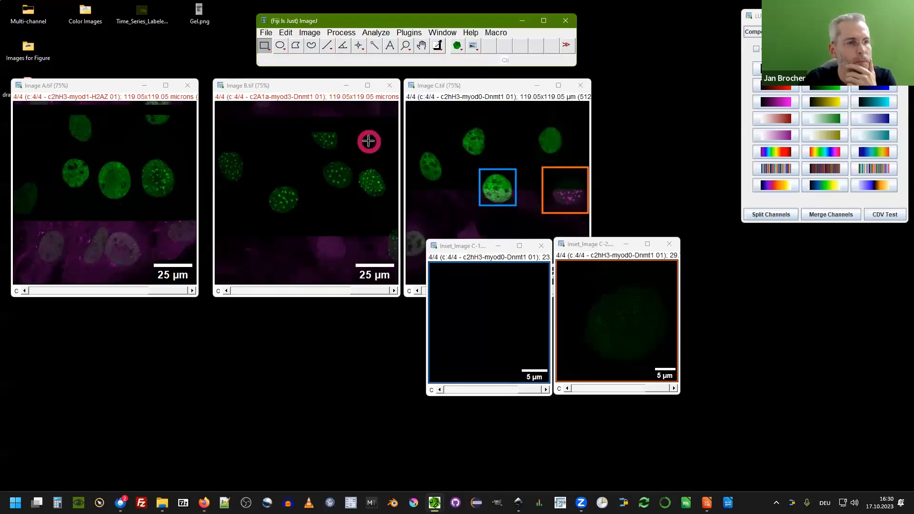
click(183, 120)
click(493, 157)
click(429, 398)
click(517, 502)
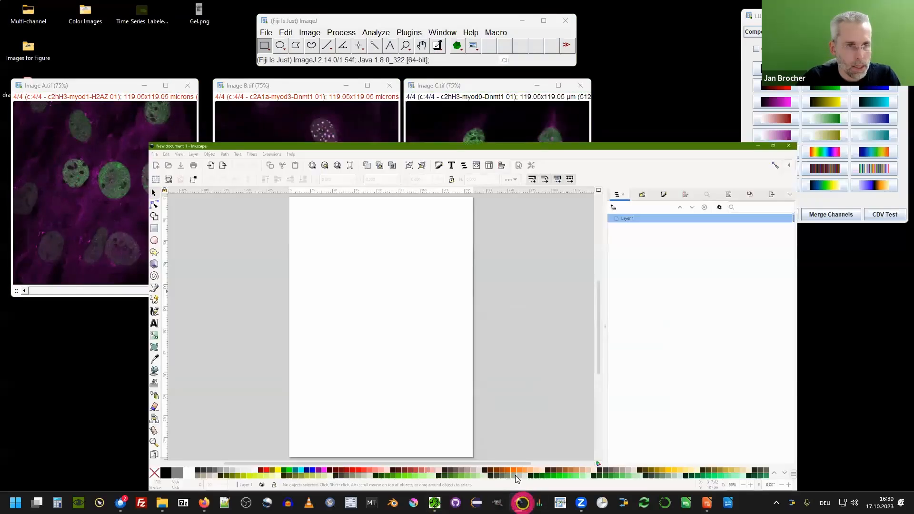
Import the SVG files 01_Image A.svg through 15_C4-Image C.svg into the Inkscape document.
click(482, 437)
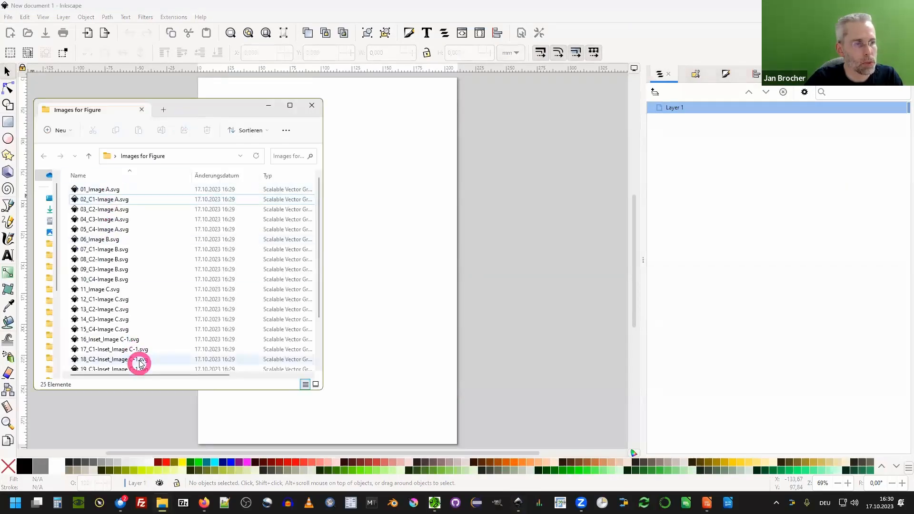
scroll(130, 276, down, 2)
scroll(133, 294, up, 2)
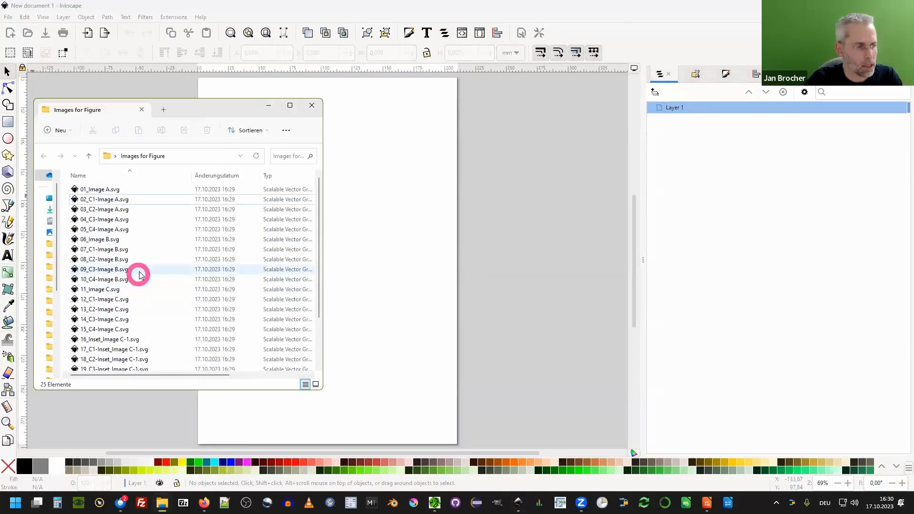
click(106, 190)
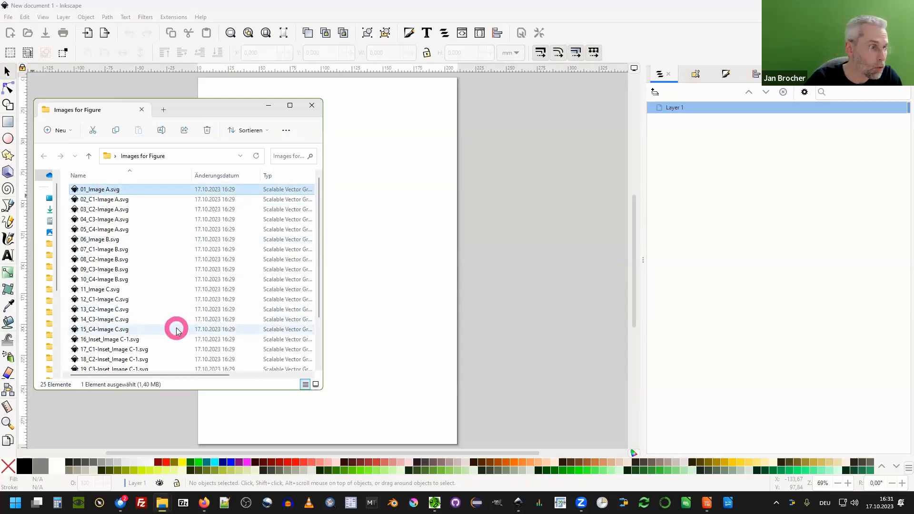
shift+click(133, 330)
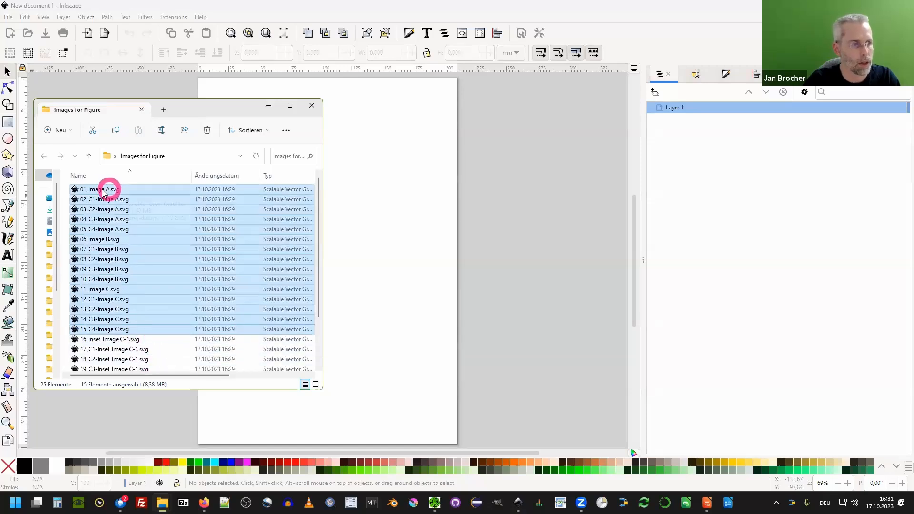
drag(101, 190, 423, 150)
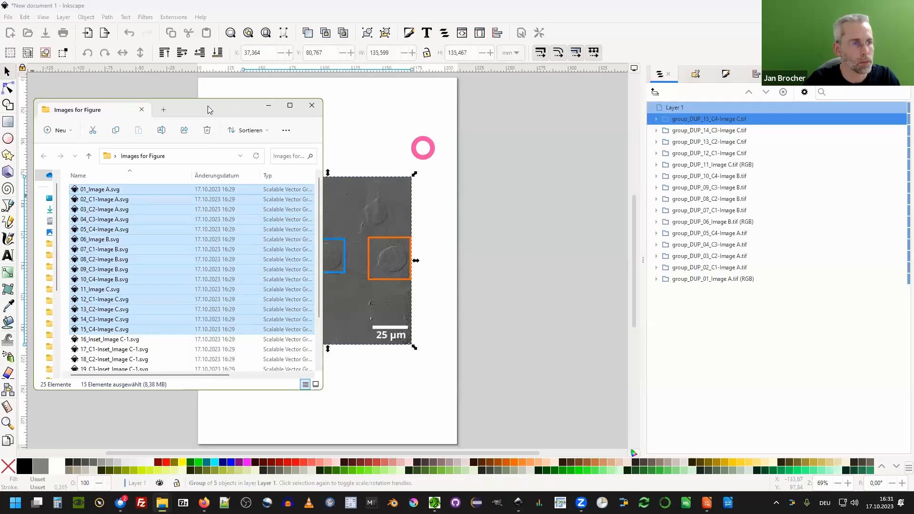
Import the inset SVG files 16_Inset_Image C-1.svg through 25_C4-Inset_Image C-2.svg into the document.
click(222, 112)
click(269, 105)
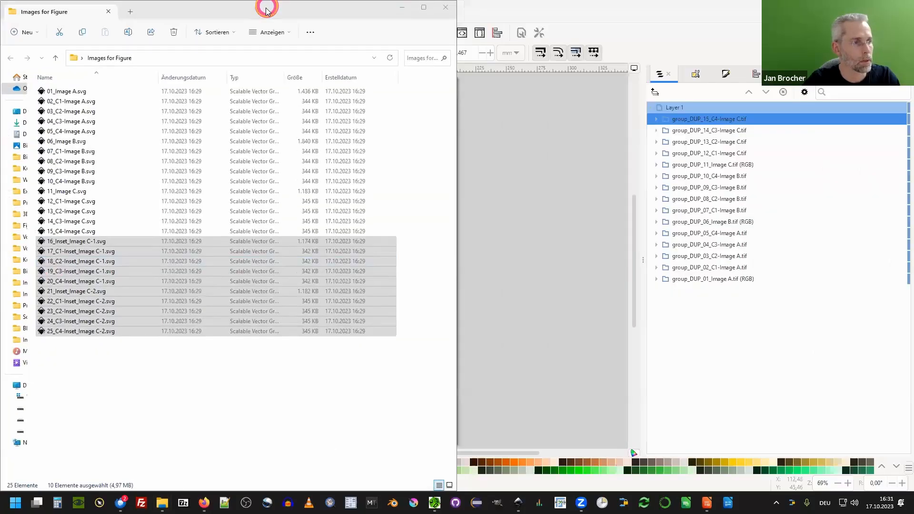
drag(261, 8, 207, 48)
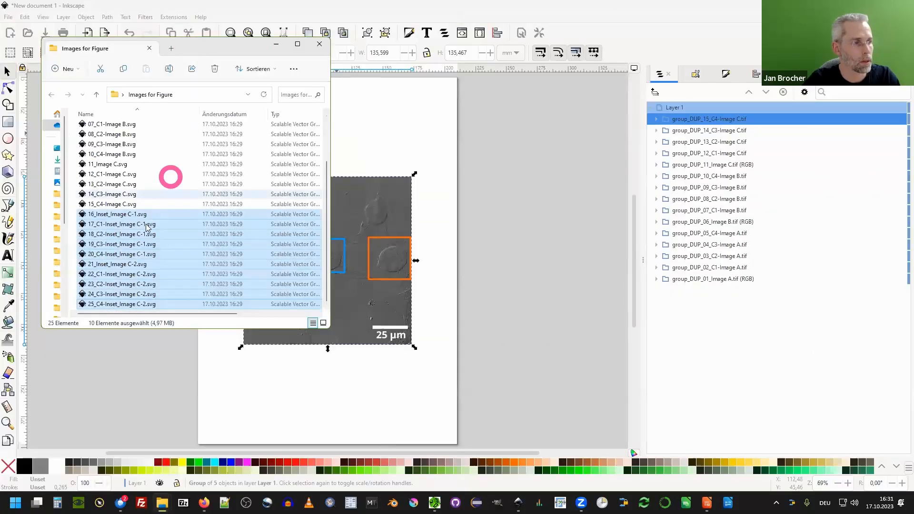
drag(117, 212, 527, 258)
Zoom in on the imported inset to inspect its pixel detail, then zoom back out.
click(274, 43)
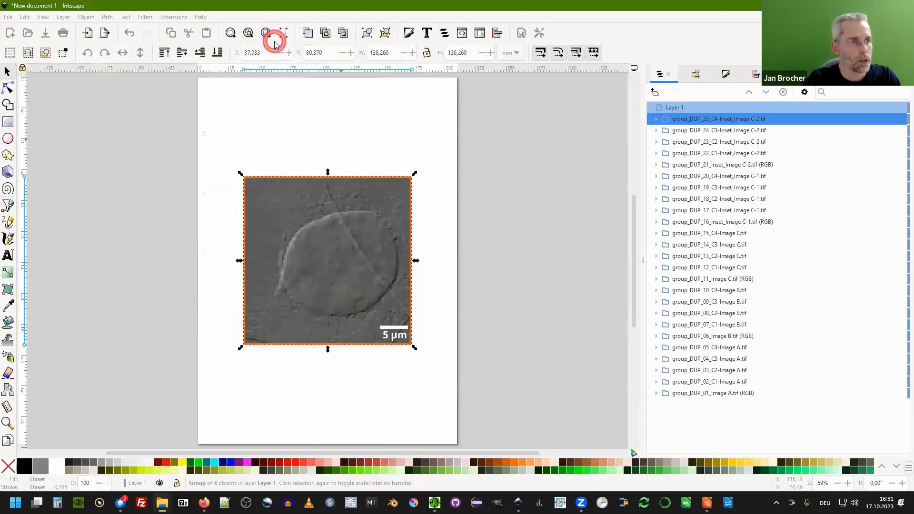
click(327, 316)
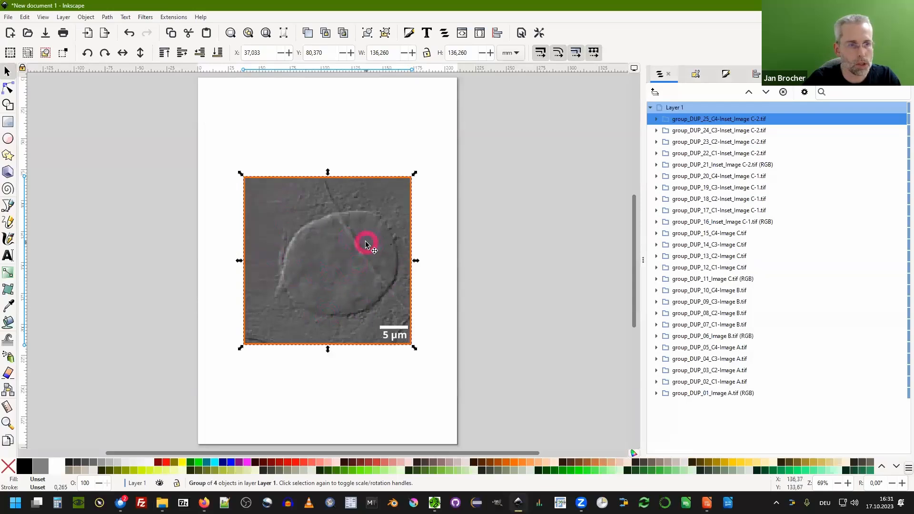
scroll(367, 241, up, 3)
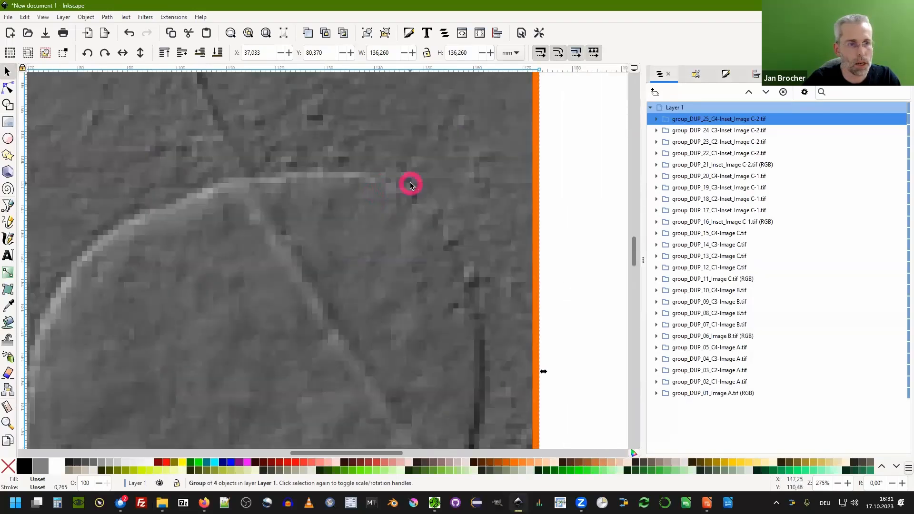
scroll(406, 180, up, 4)
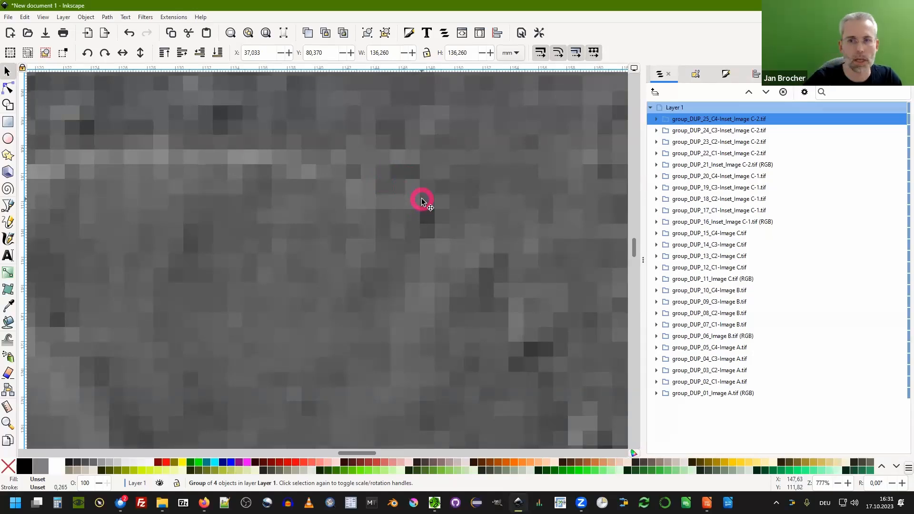
scroll(409, 145, down, 7)
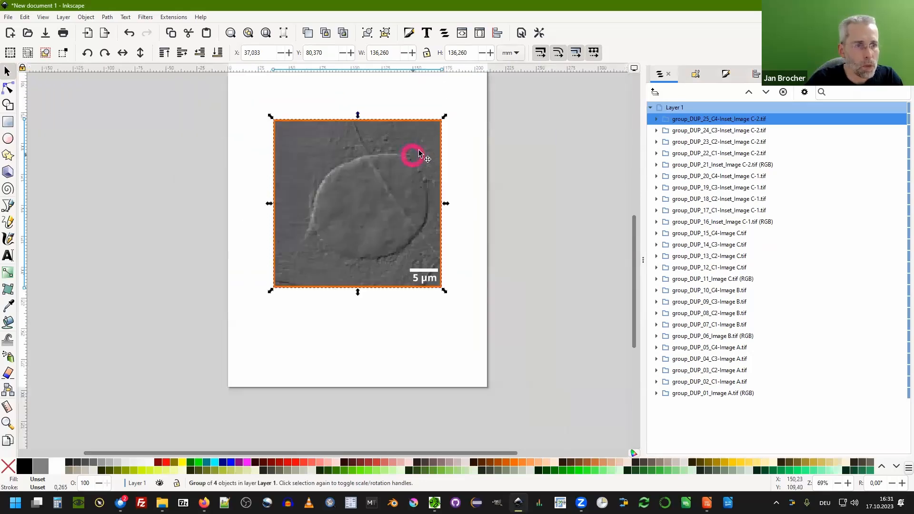
Move the grey top inset channel off the stack and duplicate the C3 inset channel beneath it.
click(468, 194)
drag(418, 181, 283, 163)
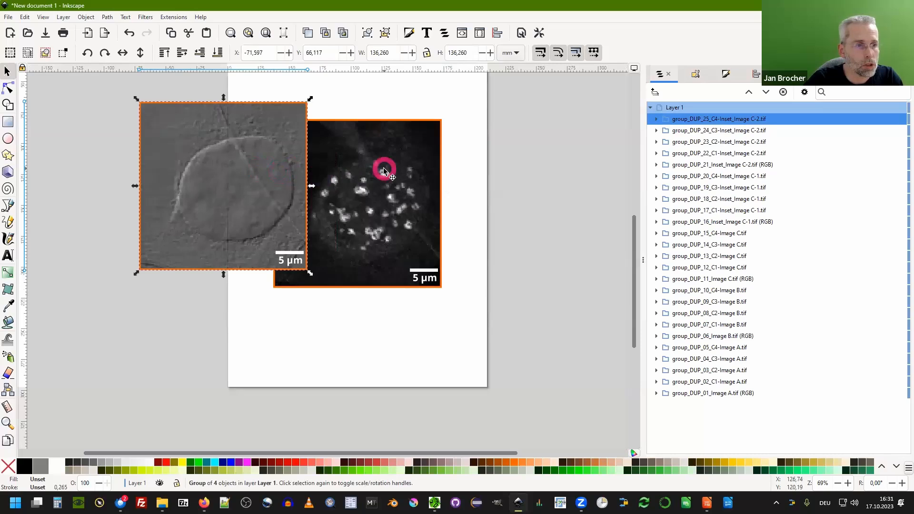
click(384, 171)
key(ctrl+c)
key(ctrl+v)
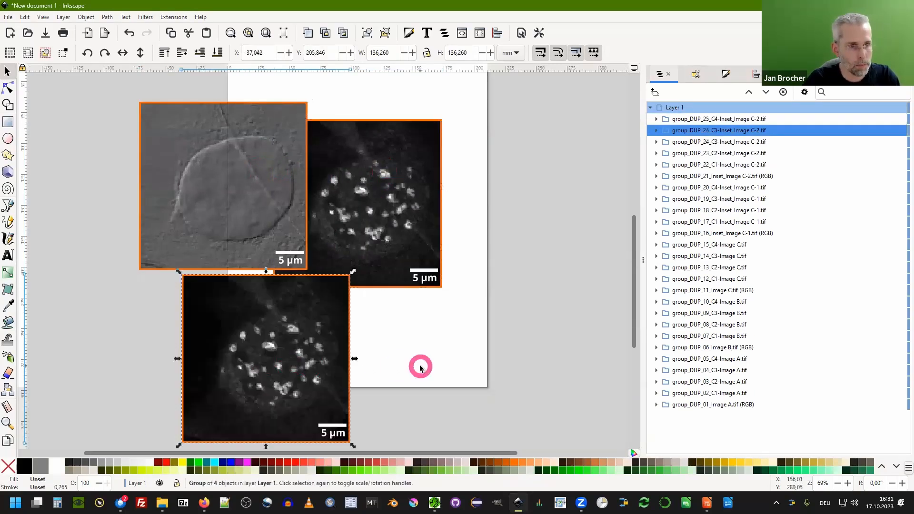
Paste a copy of the inset, scale it to about 56 mm with locked proportions and place it over the lower image.
key(ctrl+v)
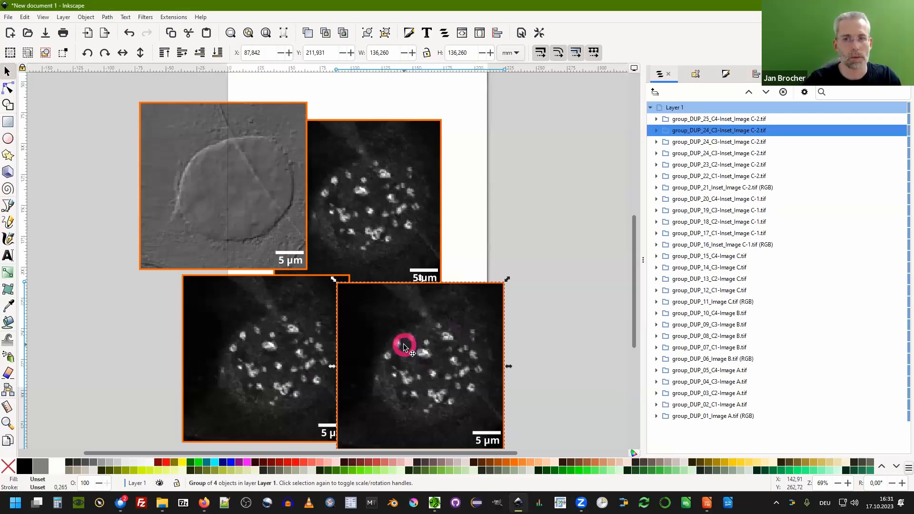
scroll(381, 340, down, 2)
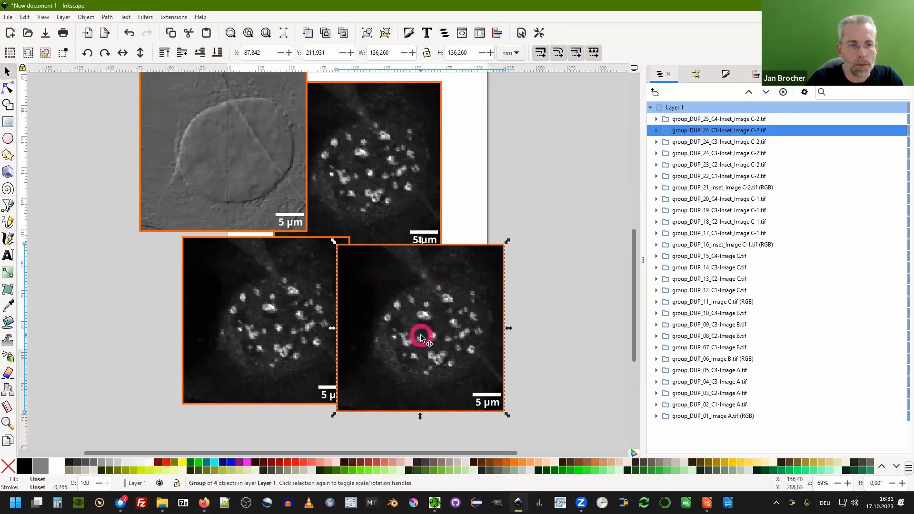
click(427, 54)
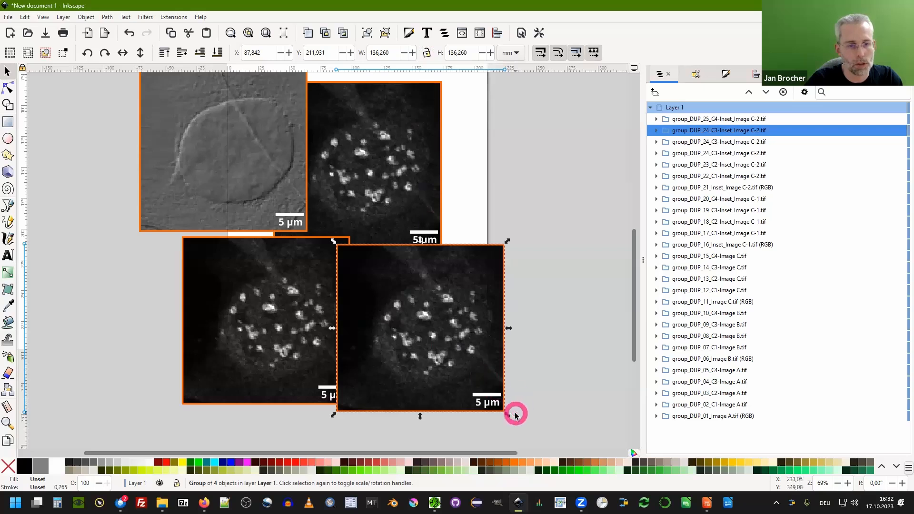
drag(507, 416, 619, 398)
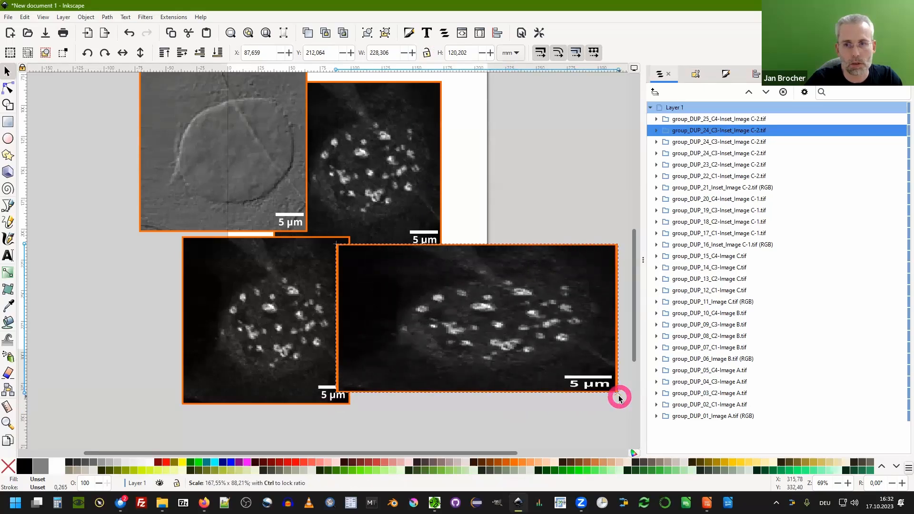
key(ctrl+z)
click(428, 52)
drag(506, 416, 404, 333)
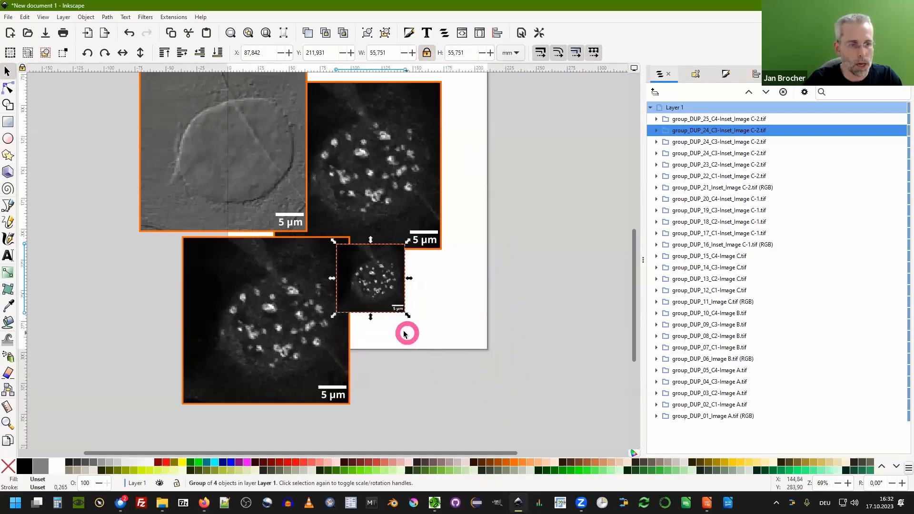
drag(377, 272, 280, 314)
Undo the recent paste, scaling and moves of the inset copies.
ctrl+scroll(301, 341, up, 2)
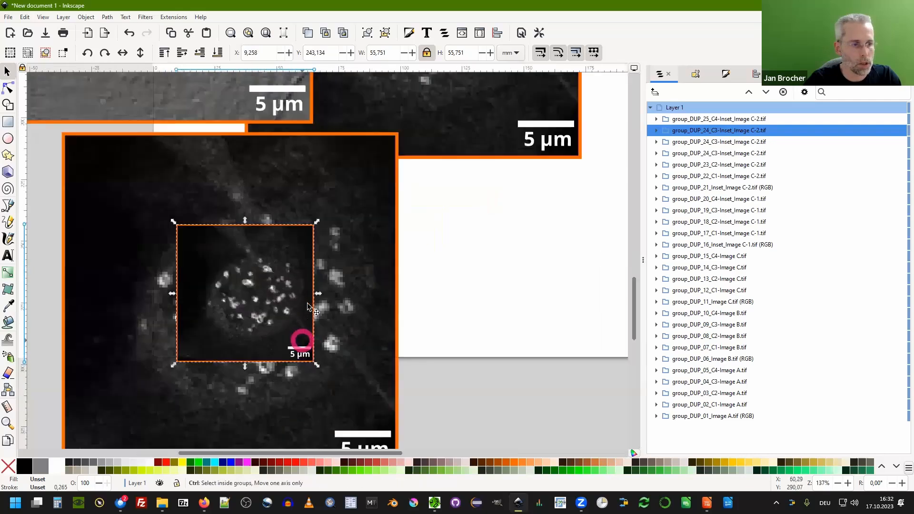
ctrl+scroll(307, 303, up, 7)
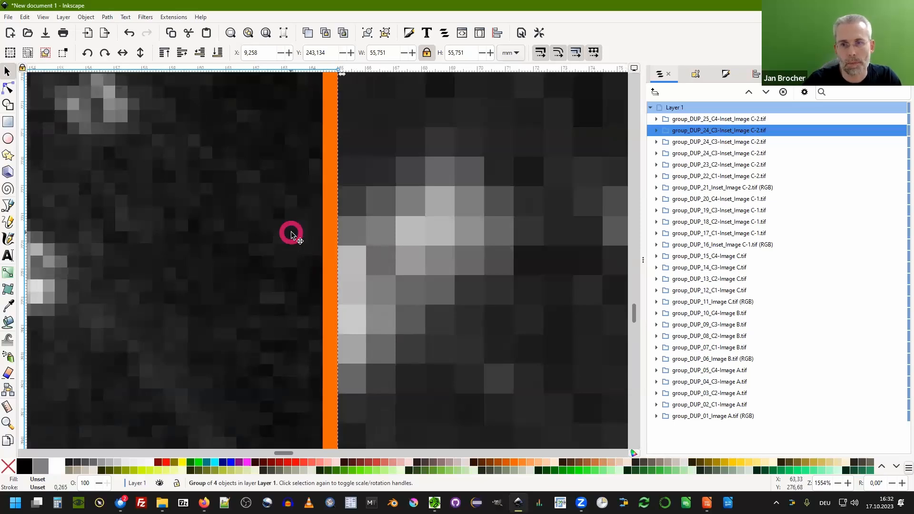
ctrl+scroll(354, 204, down, 3)
ctrl+scroll(375, 232, down, 6)
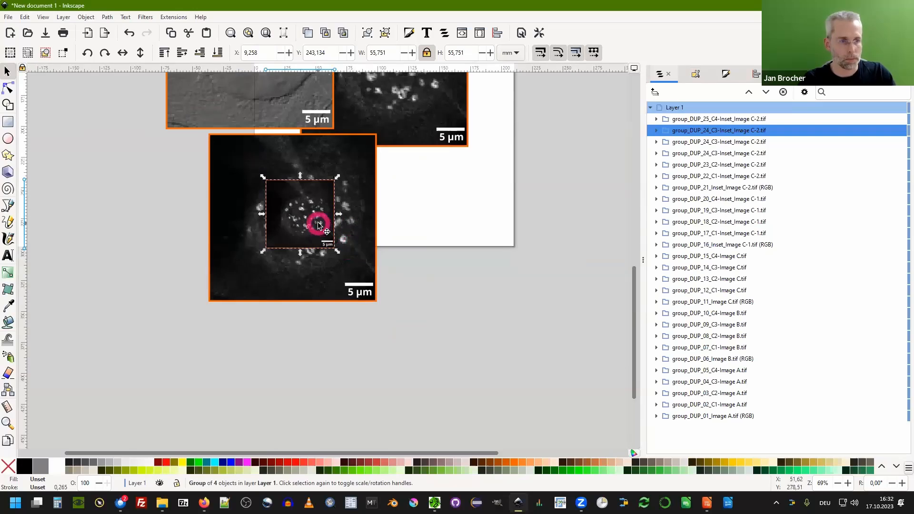
key(ctrl+z)
key(ctrl+z)
key(ctrl+z)
key(ctrl+z)
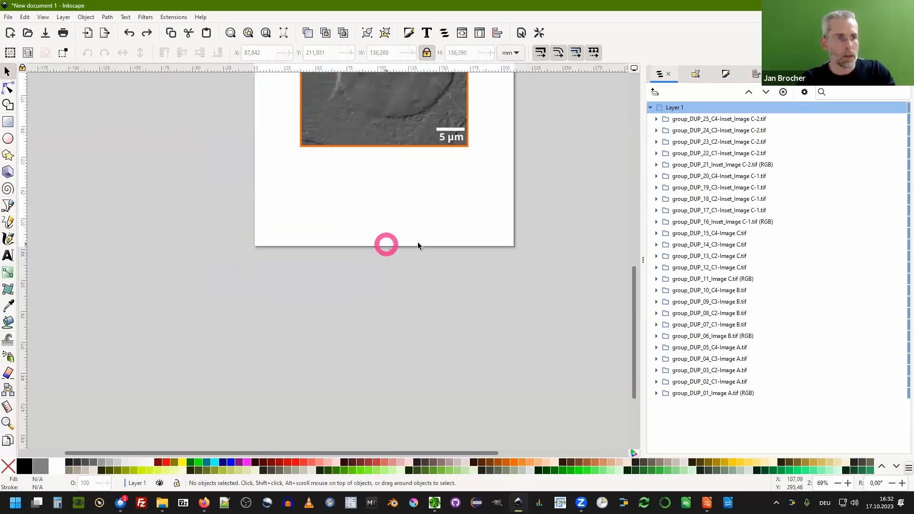
Open the grid arrangement options and select all 25 imported images on the canvas.
ctrl+scroll(390, 343, down, 1)
ctrl+scroll(391, 343, down, 2)
ctrl+scroll(515, 329, up, 1)
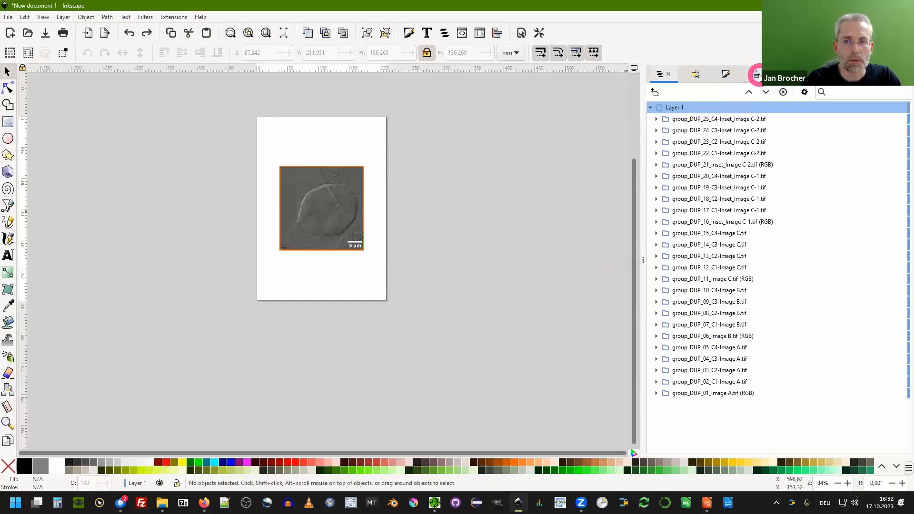
click(497, 34)
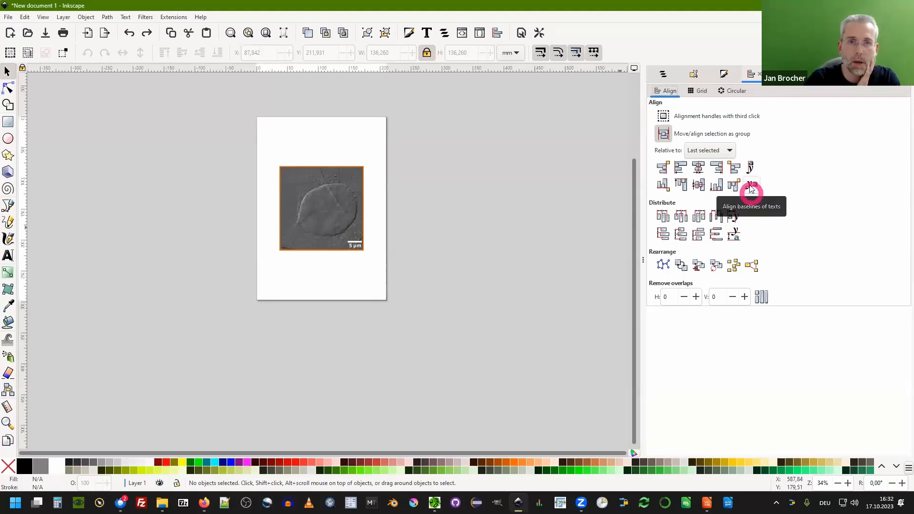
click(697, 90)
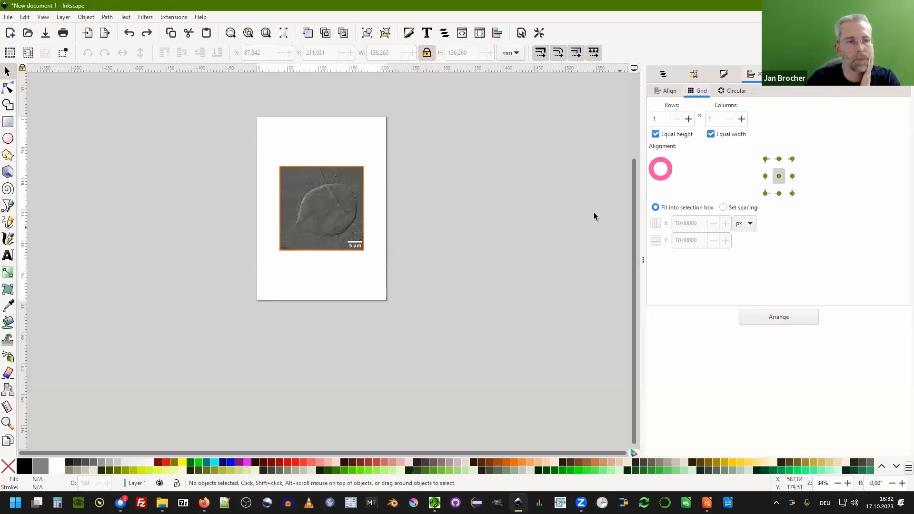
drag(271, 158, 328, 233)
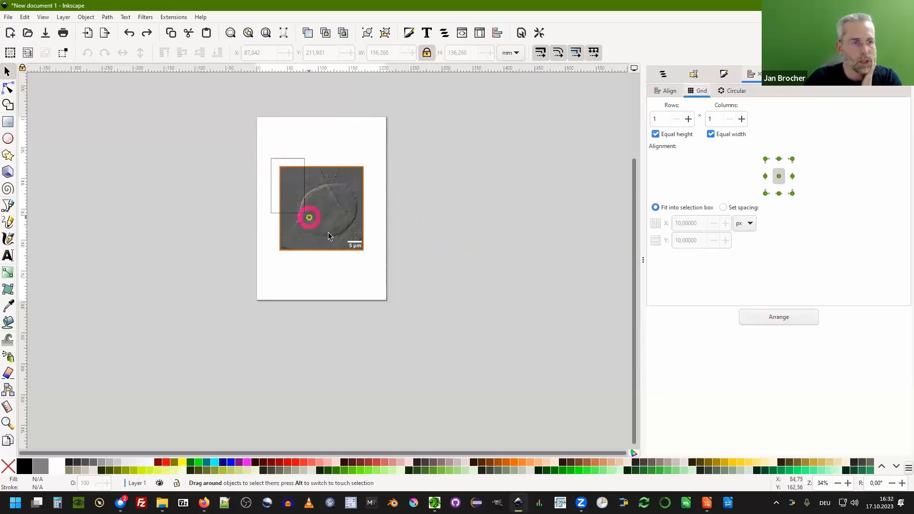
drag(372, 262, 370, 260)
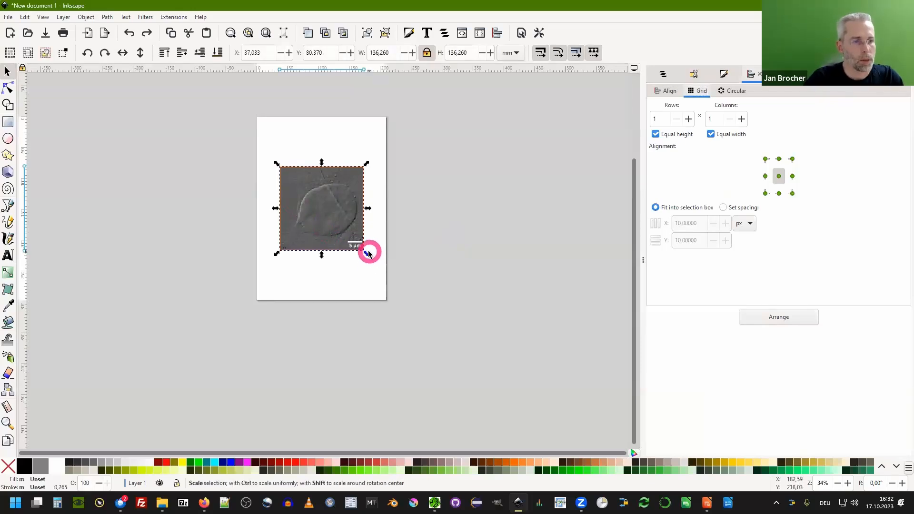
drag(245, 129, 387, 277)
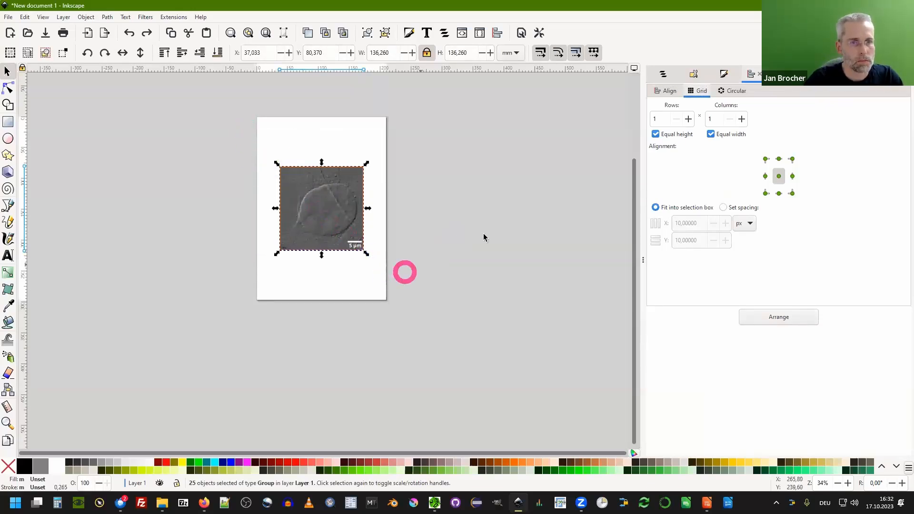
click(663, 74)
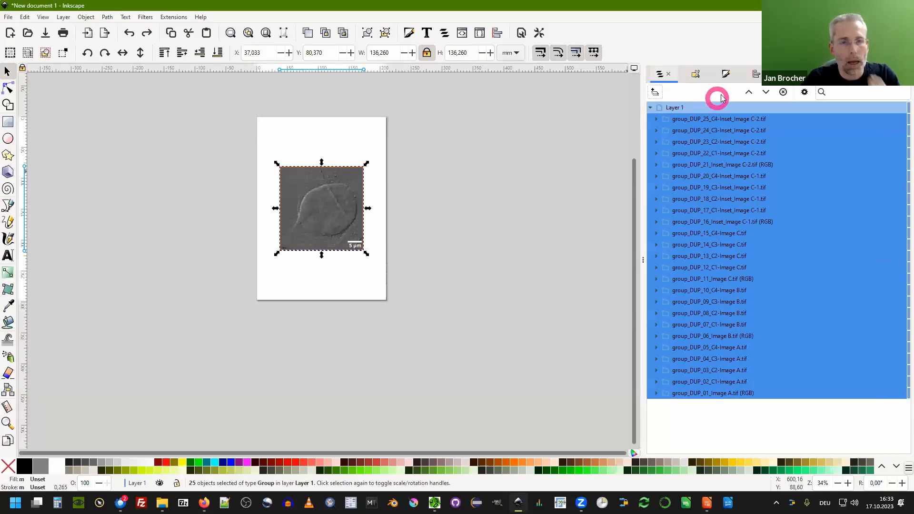
Scale the selected images to about 48 mm and arrange them in a 5 by 5 grid with 10 px spacing.
click(755, 74)
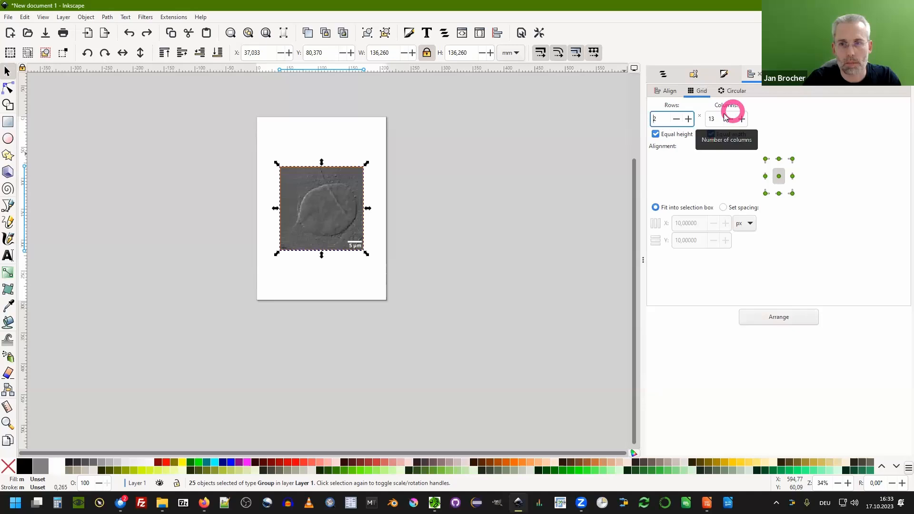
click(689, 119)
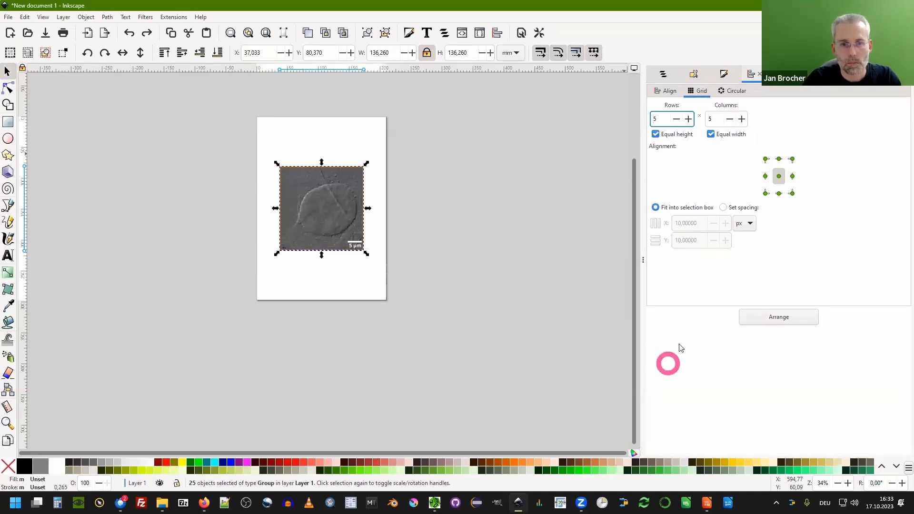
click(735, 210)
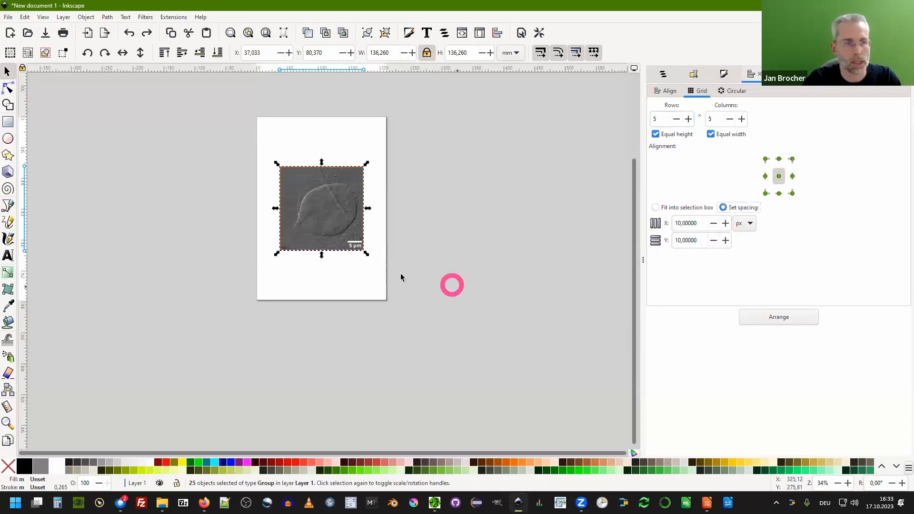
drag(366, 253, 313, 205)
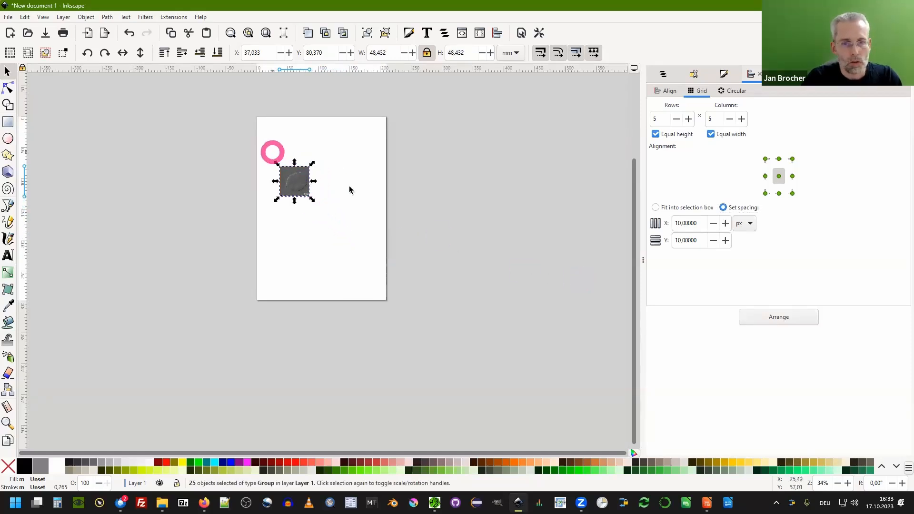
click(790, 317)
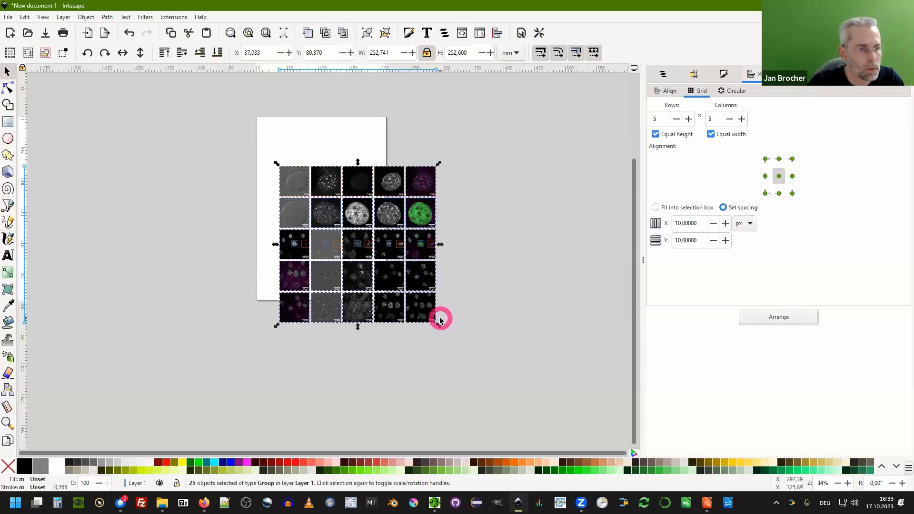
Select and delete all objects from the canvas.
drag(246, 148, 470, 374)
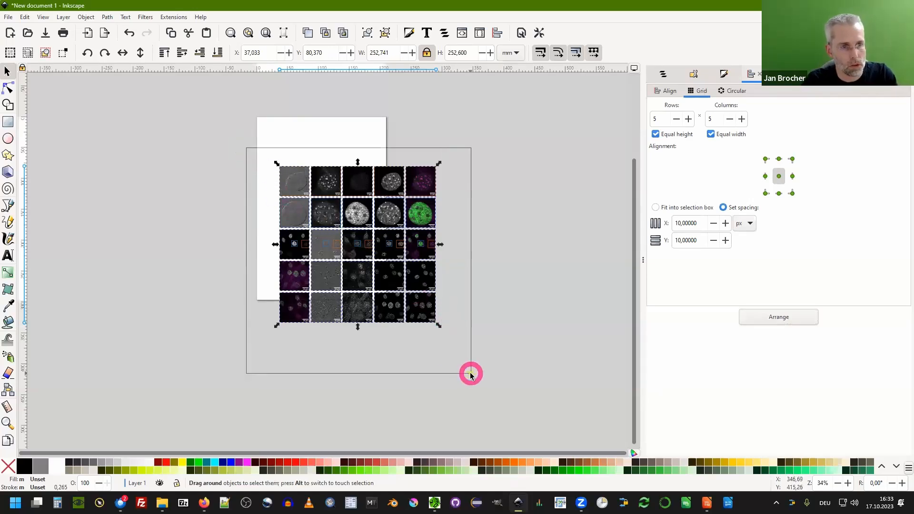
key(Delete)
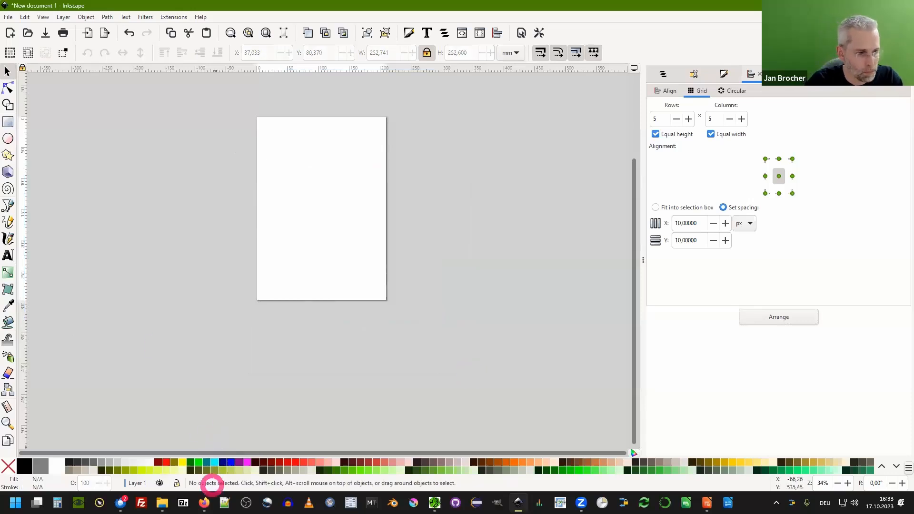
Import the SVG files 01_Image A.svg through 15_C4-Image C.svg from the Images for Figure folder.
click(163, 503)
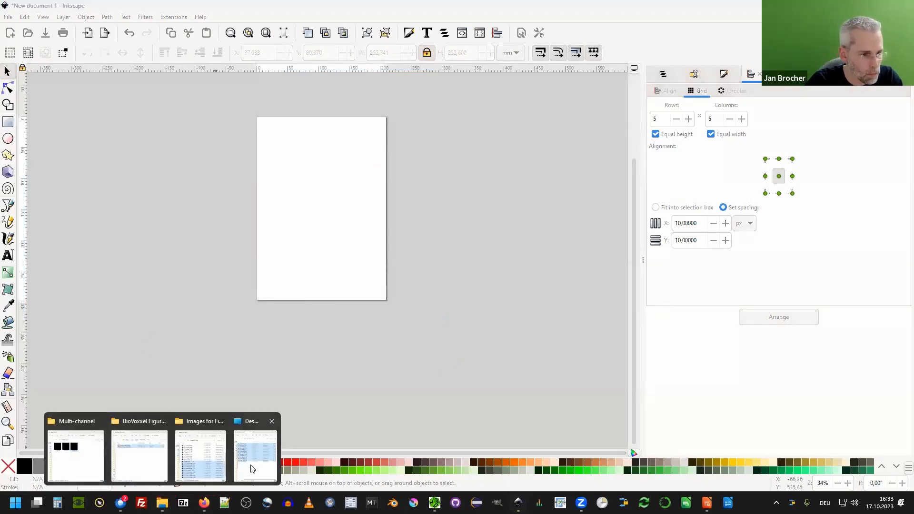
click(207, 466)
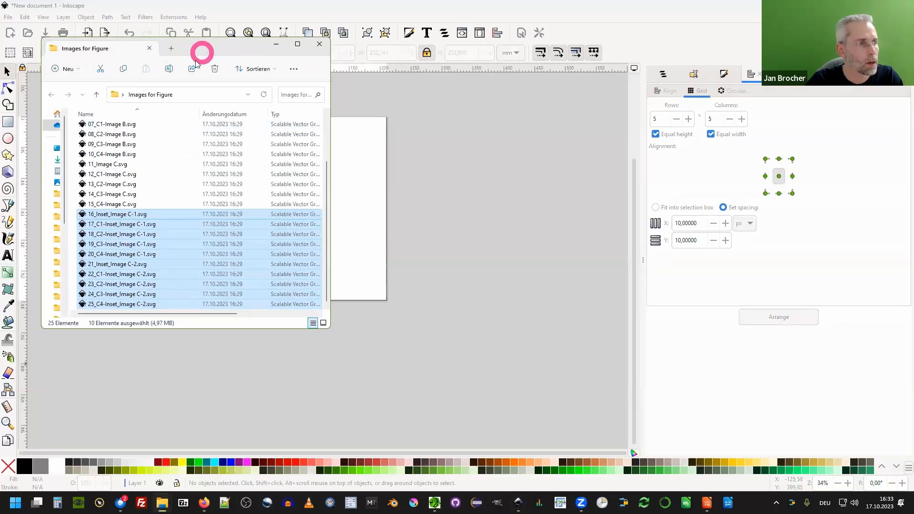
scroll(125, 197, up, 3)
click(104, 165)
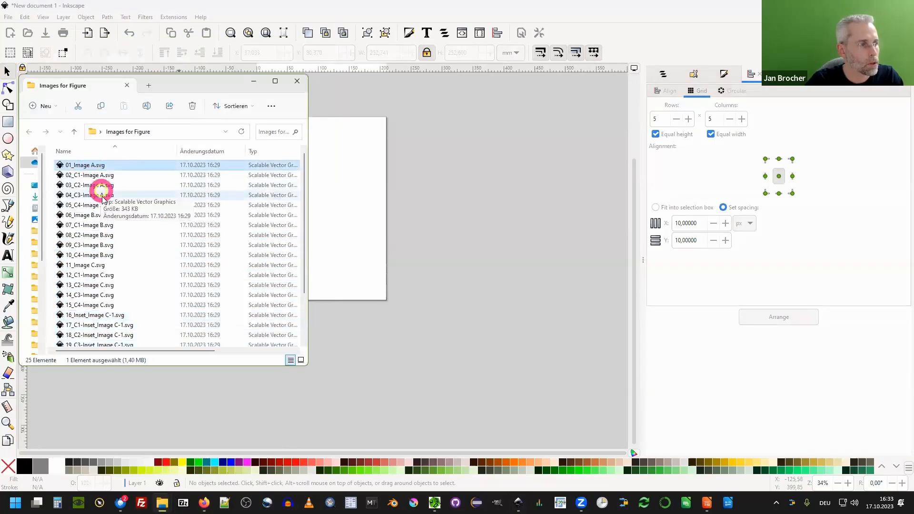
shift+click(110, 305)
drag(110, 305, 375, 166)
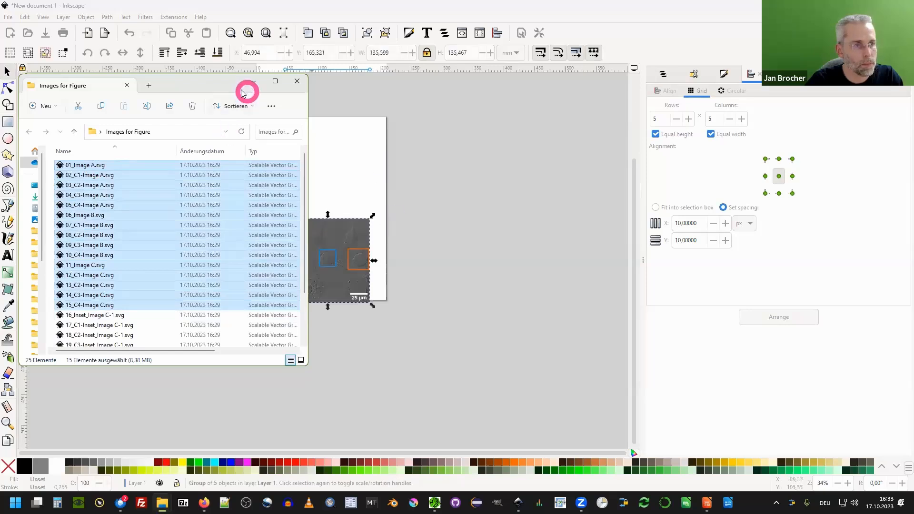
click(254, 81)
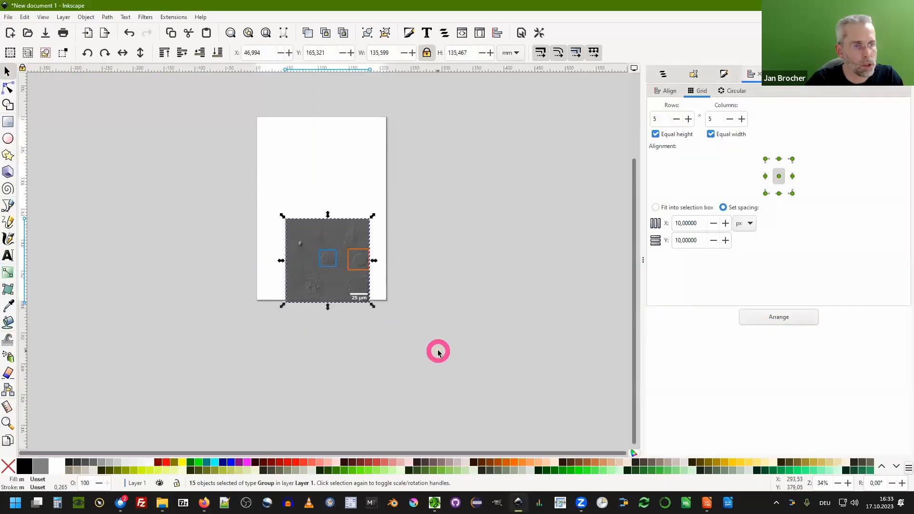
Arrange the 15 imported images in a grid of 3 rows by 5 columns and move it up.
click(676, 119)
click(779, 317)
scroll(395, 228, down, 1)
drag(394, 228, 261, 96)
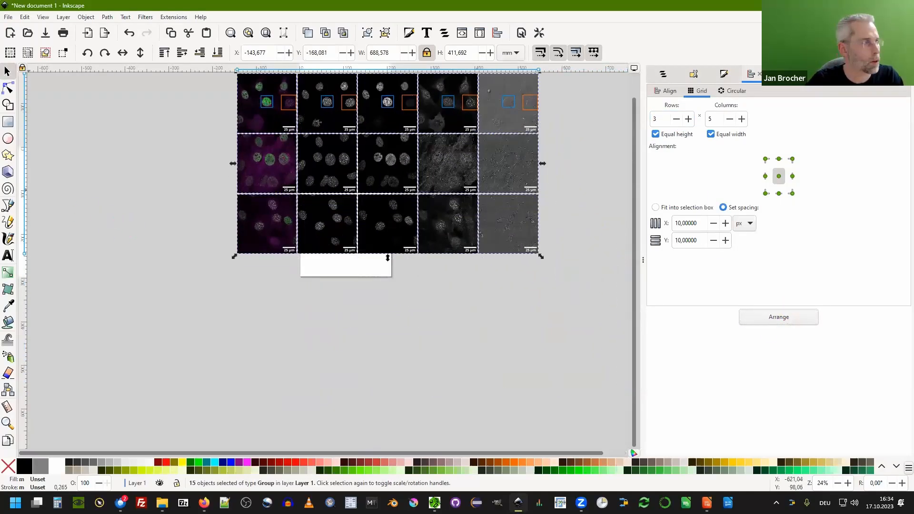
Import the ten inset SVG files 16 through 25 into the document.
key(alt+Tab)
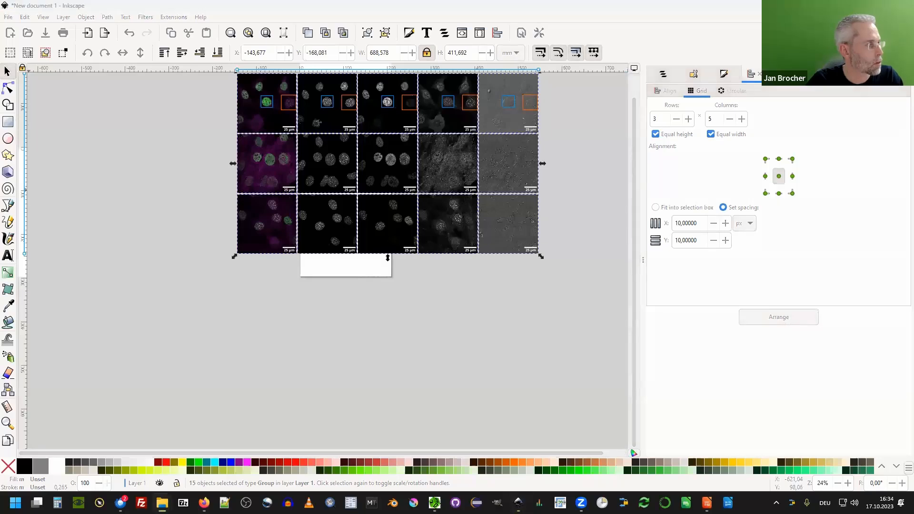
drag(264, 320, 318, 394)
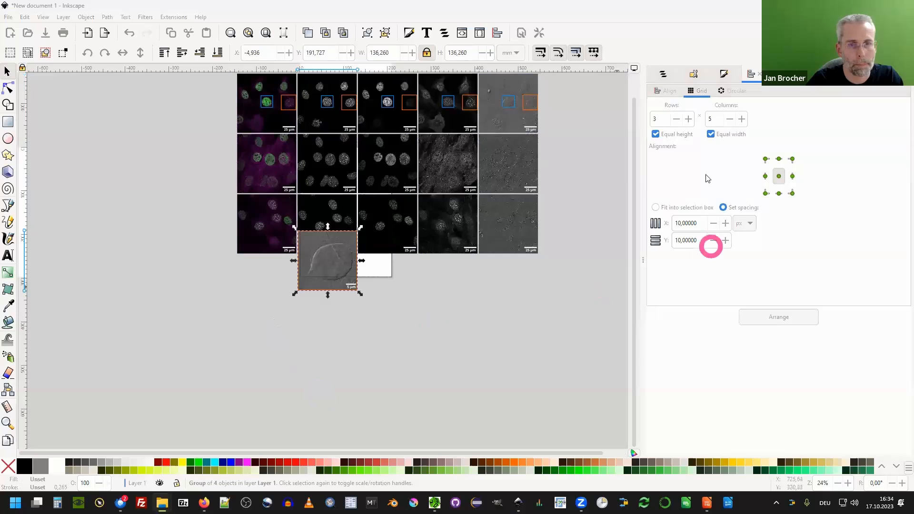
click(674, 120)
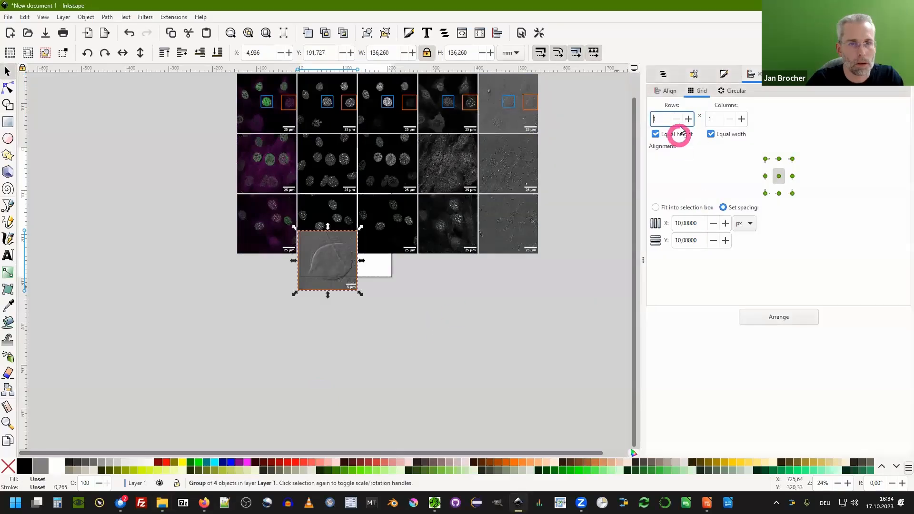
Select the ten insets, move them below the image grid, and arrange them in 2 rows by 5 columns.
drag(372, 320, 265, 214)
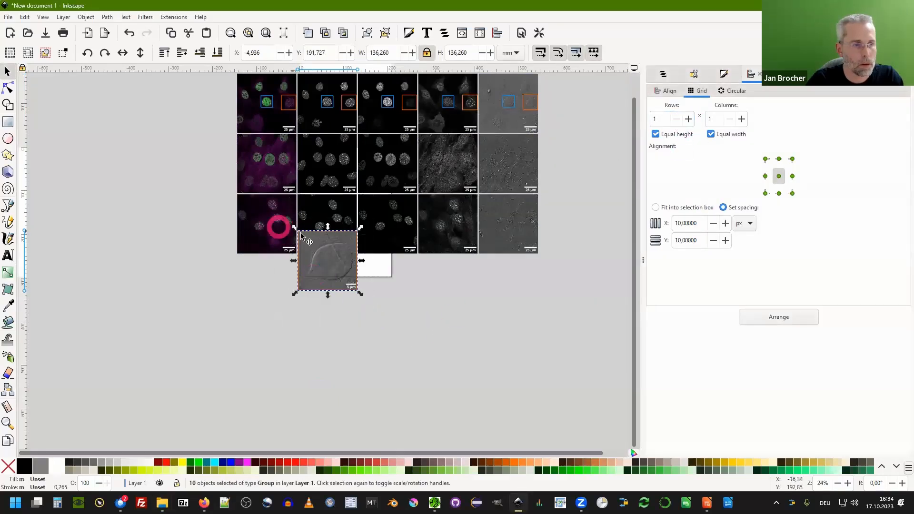
drag(317, 246, 320, 291)
click(688, 119)
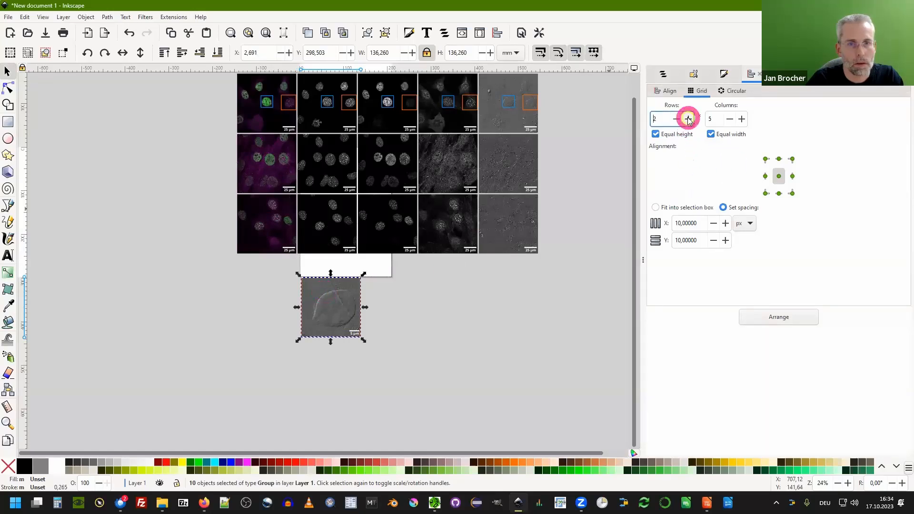
click(767, 317)
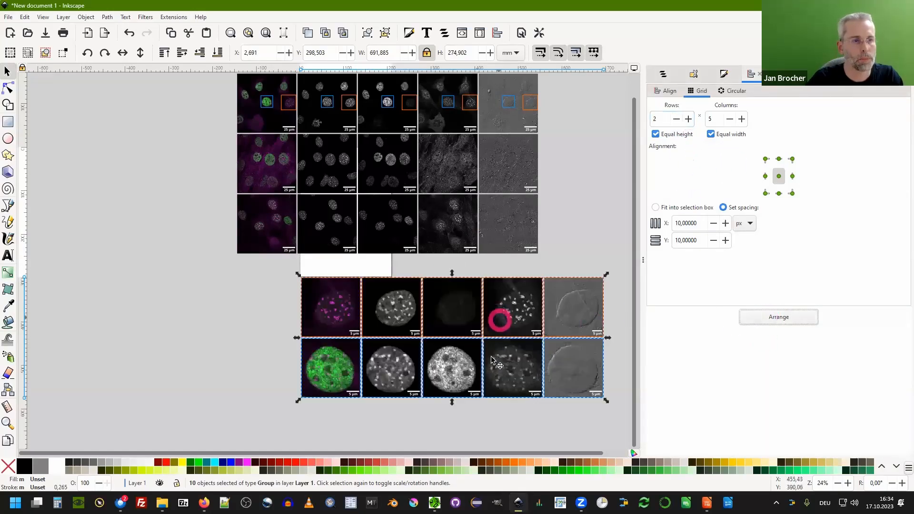
Select all 25 images and insets and arrange them in a grid of 5 rows by 5 columns.
scroll(493, 372, down, 1)
drag(372, 334, 327, 319)
drag(265, 132, 536, 404)
click(687, 119)
click(688, 119)
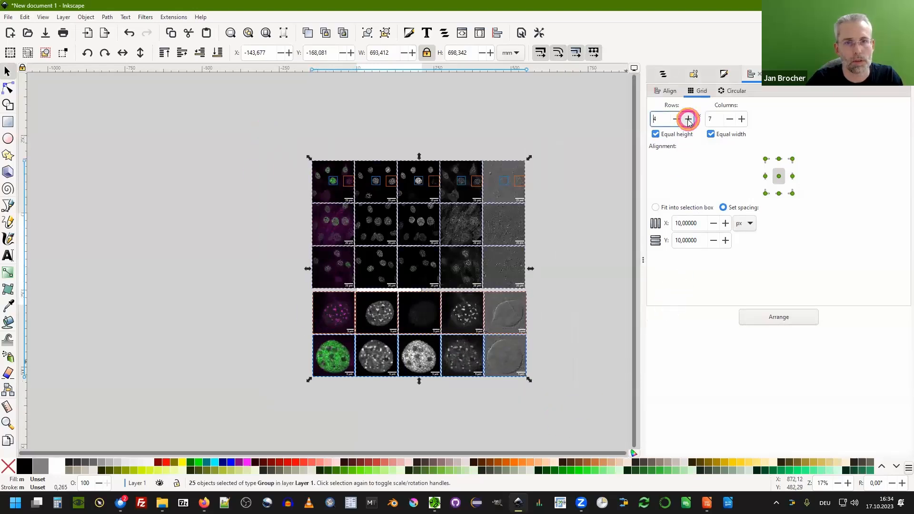
click(772, 317)
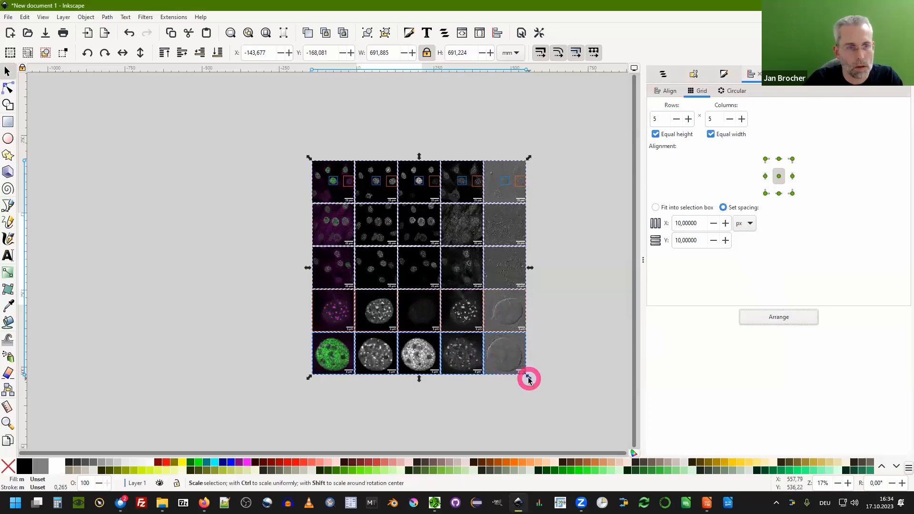
Scale the combined grid down to about 199 mm wide and position it on the page.
drag(528, 378, 372, 221)
drag(316, 165, 366, 229)
key(3)
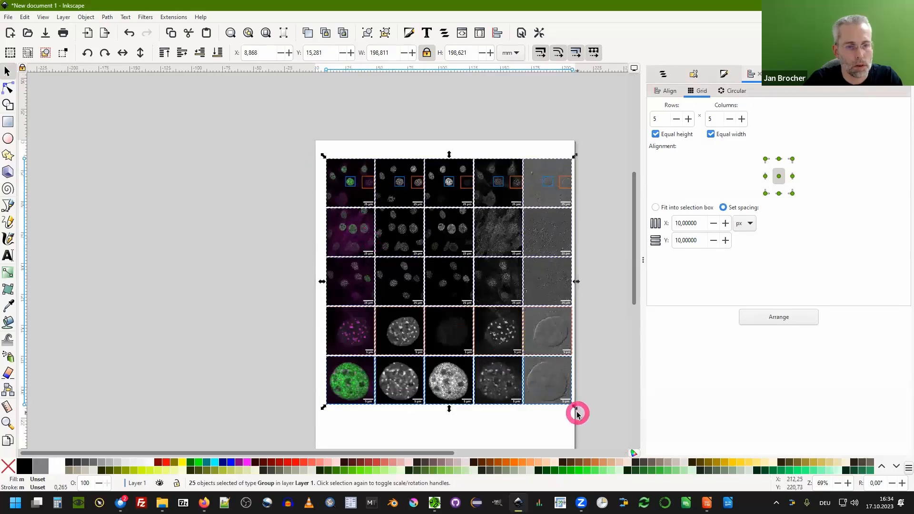
drag(575, 408, 574, 402)
drag(351, 180, 355, 177)
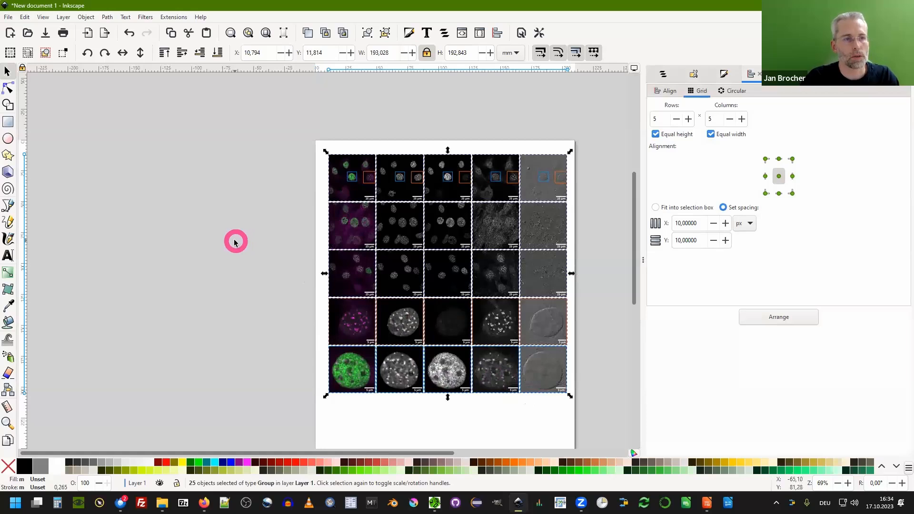
Move the first image column to the right end and re-arrange all 25 tiles in the 5 by 5 grid.
drag(302, 149, 404, 419)
drag(347, 190, 595, 182)
scroll(291, 143, down, 1)
drag(297, 132, 587, 362)
click(778, 317)
Reposition and slightly rescale the grid to about 191 mm wide, then deselect it.
drag(364, 168, 324, 173)
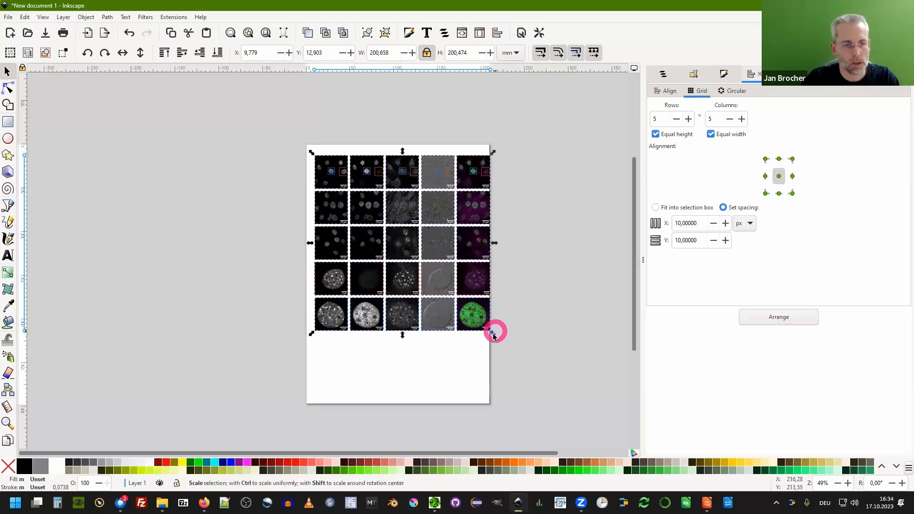
drag(490, 333, 482, 326)
click(498, 342)
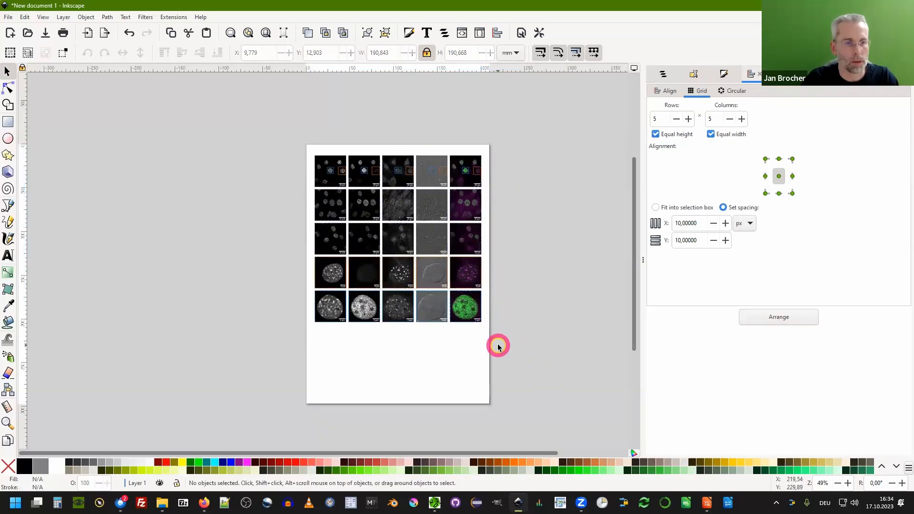
Zoom in to examine the scale bar on the bottom-right inset, then zoom back out.
scroll(478, 326, up, 8)
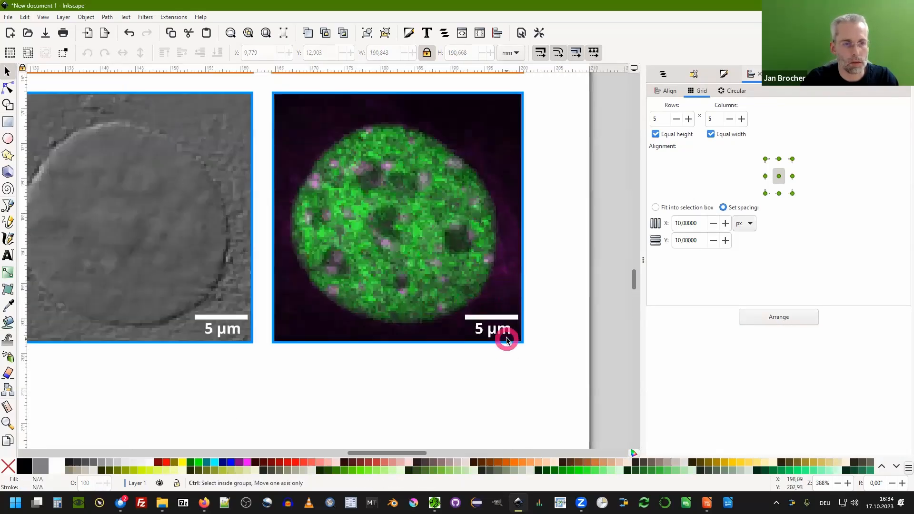
scroll(506, 338, up, 2)
scroll(466, 328, down, 1)
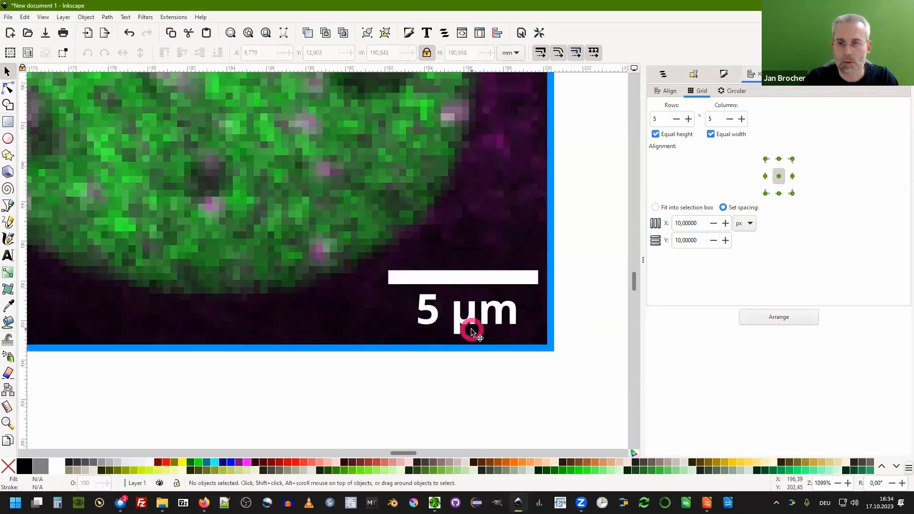
scroll(514, 281, down, 5)
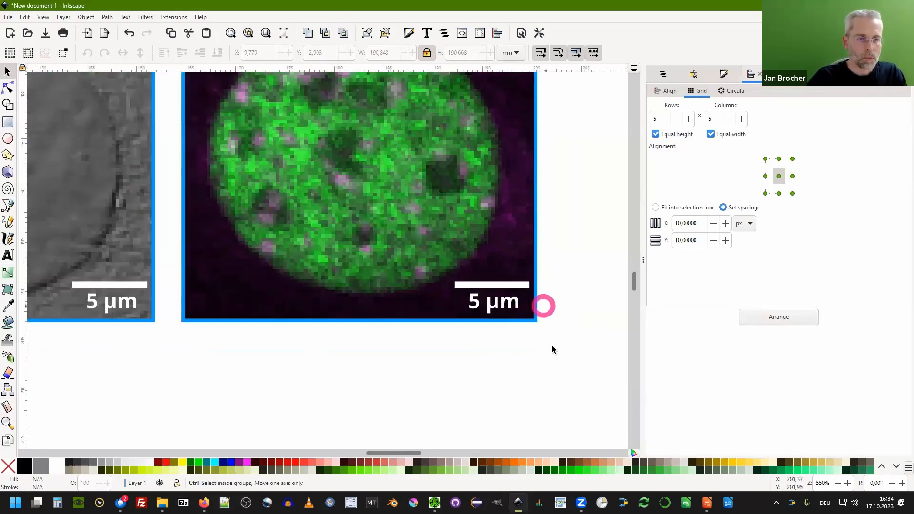
scroll(550, 364, down, 1)
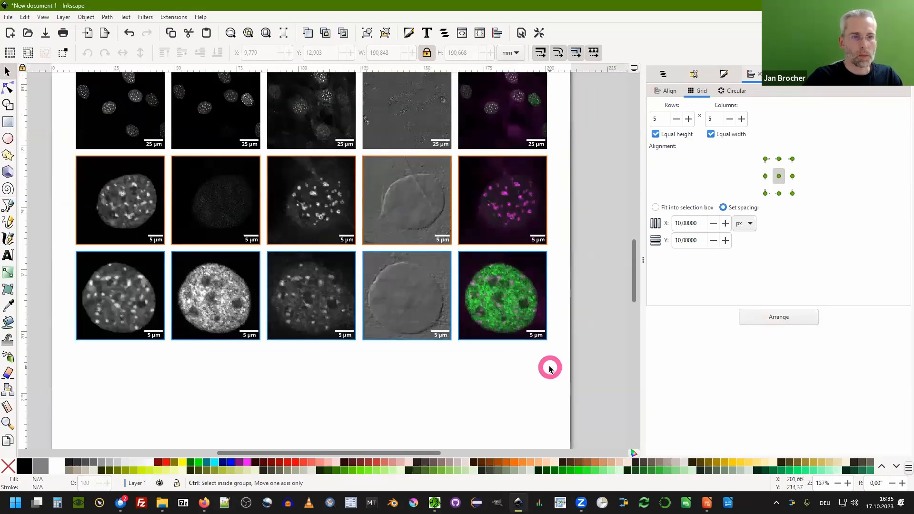
Open the Layers and Objects panel, expand the bottom-right inset's group, and lock its two [SB] scale bar items.
click(666, 76)
click(650, 107)
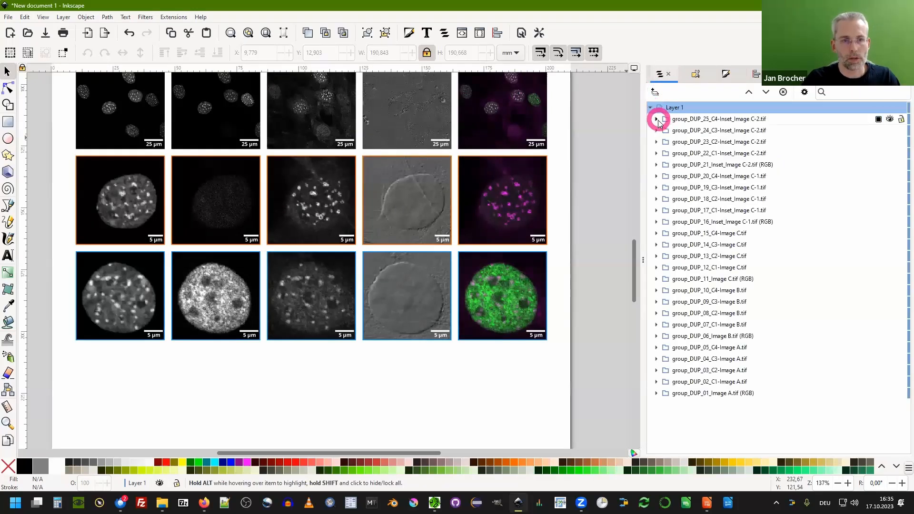
click(534, 290)
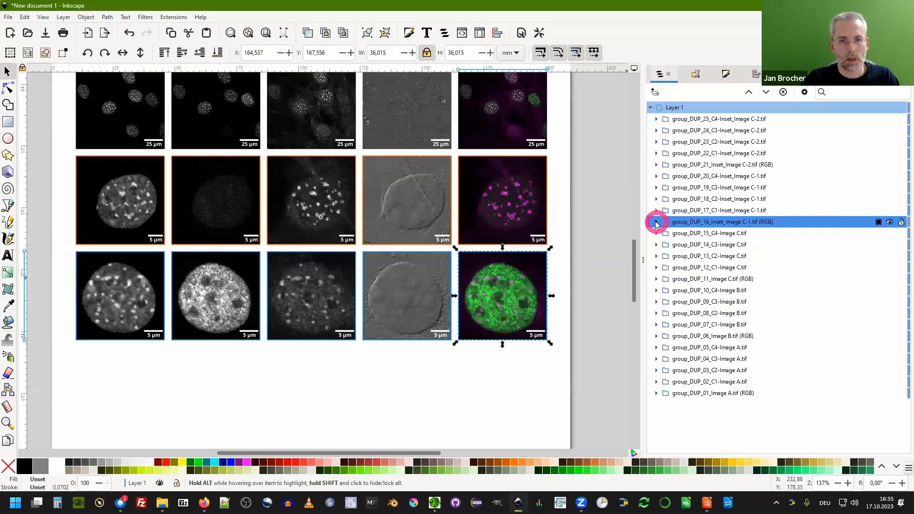
click(656, 222)
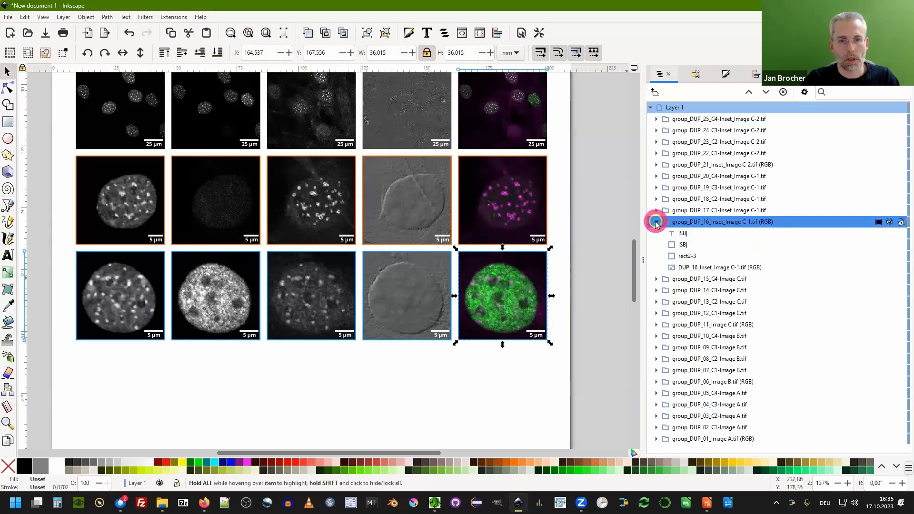
click(684, 234)
click(685, 245)
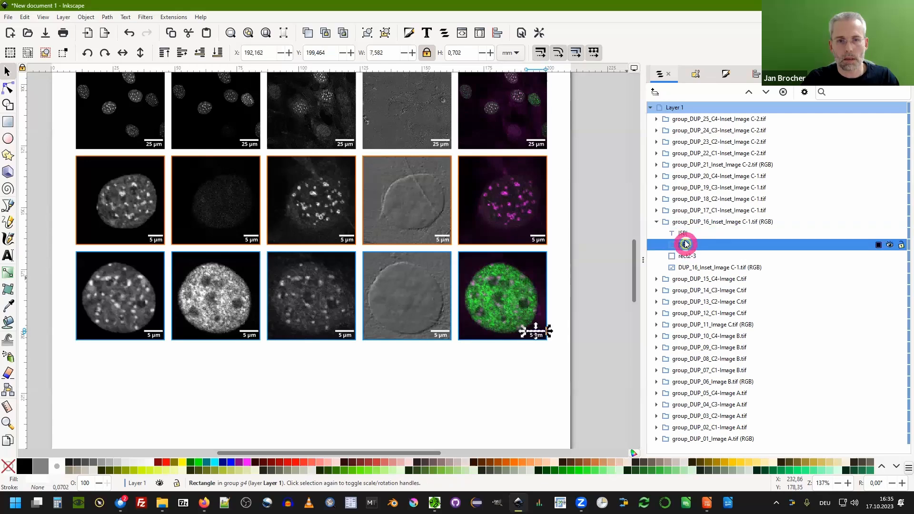
click(684, 234)
click(684, 243)
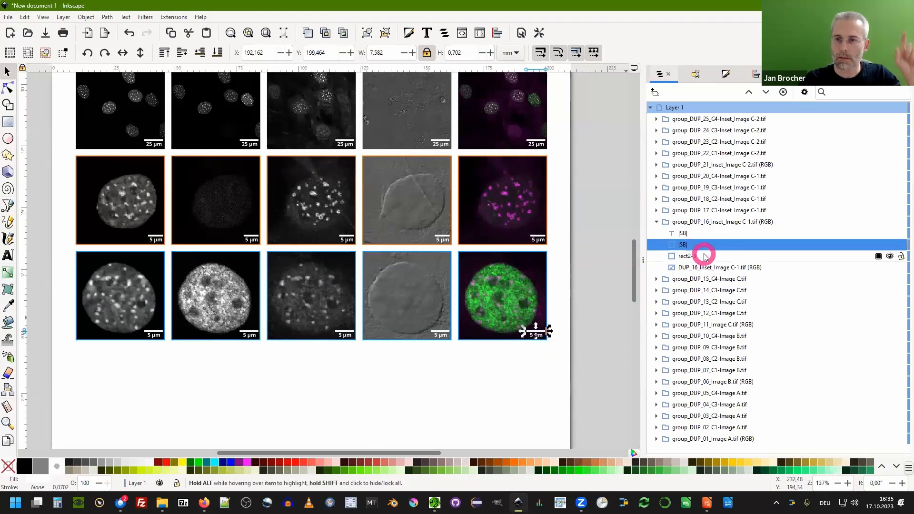
shift+click(685, 233)
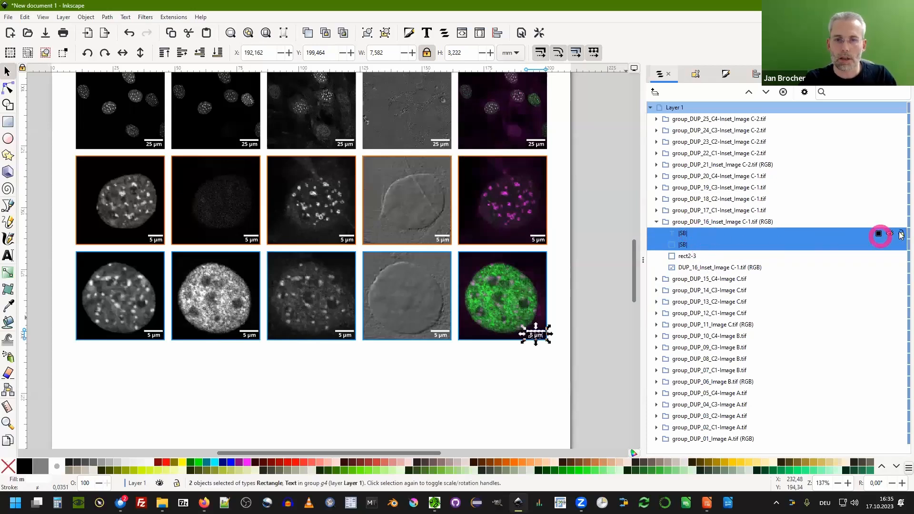
click(558, 403)
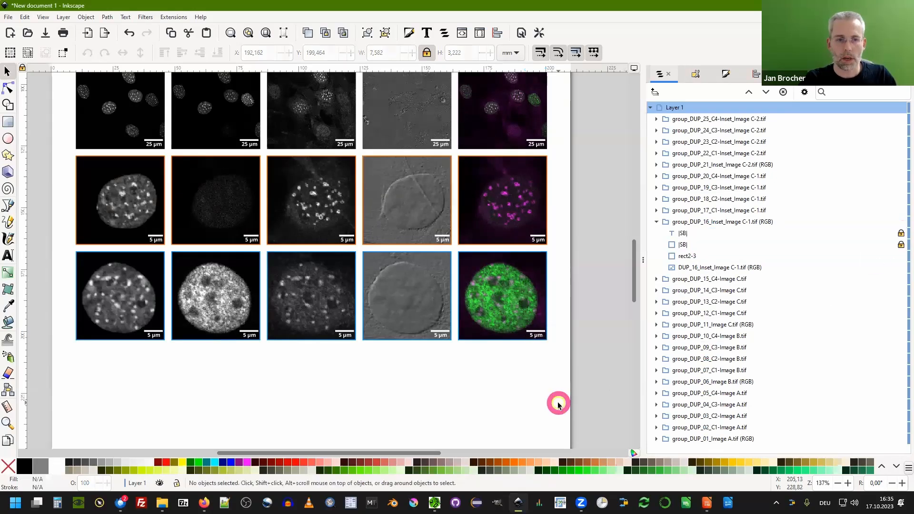
Test selecting the locked scale bar on the bottom-right inset and collapse its group in the layers list.
click(540, 338)
double_click(539, 337)
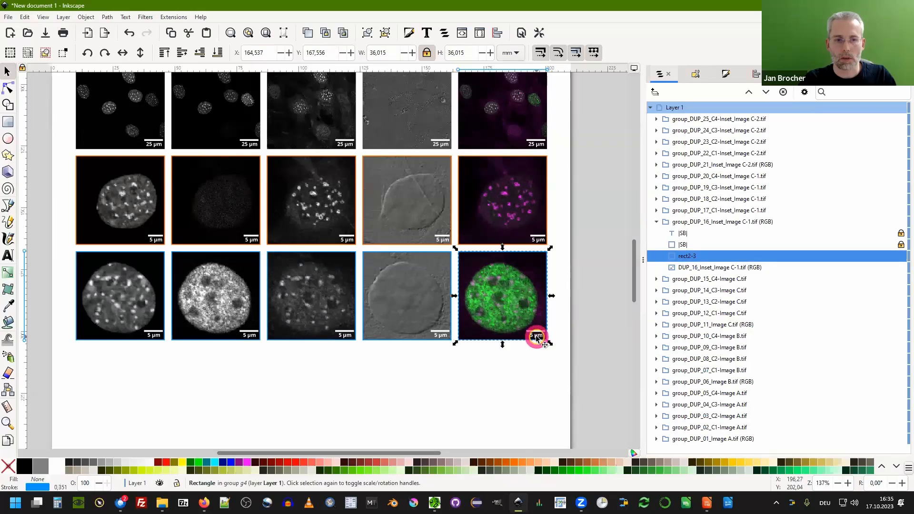
double_click(536, 336)
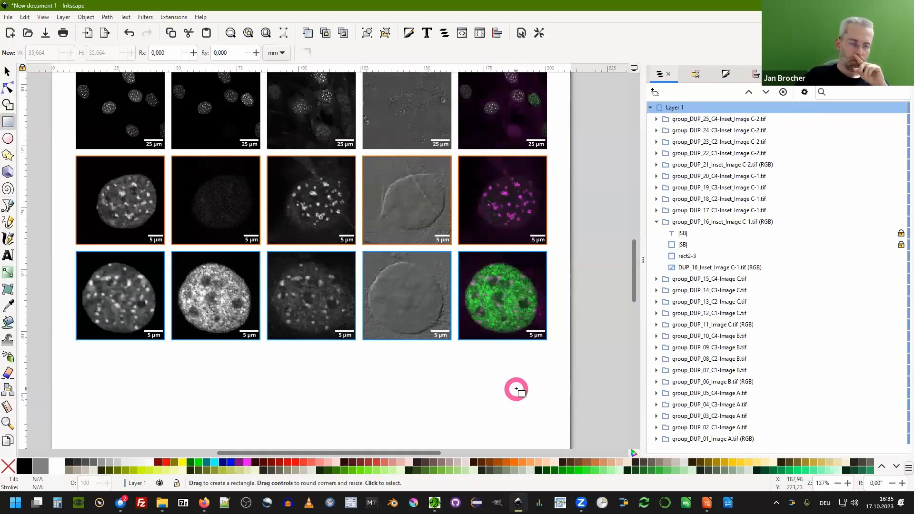
click(655, 222)
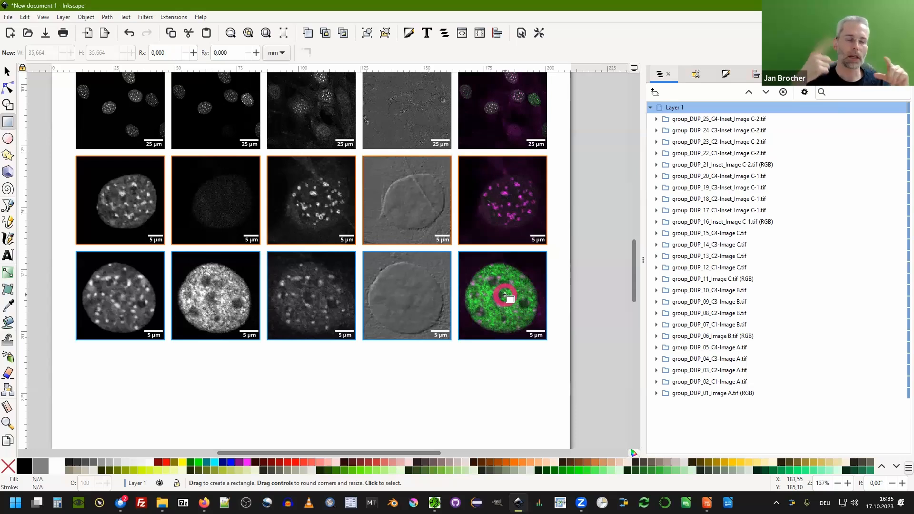
Switch to Fiji, pick the Arrow tool, and draw an arrow pointing at a nucleus in Image B.
click(858, 6)
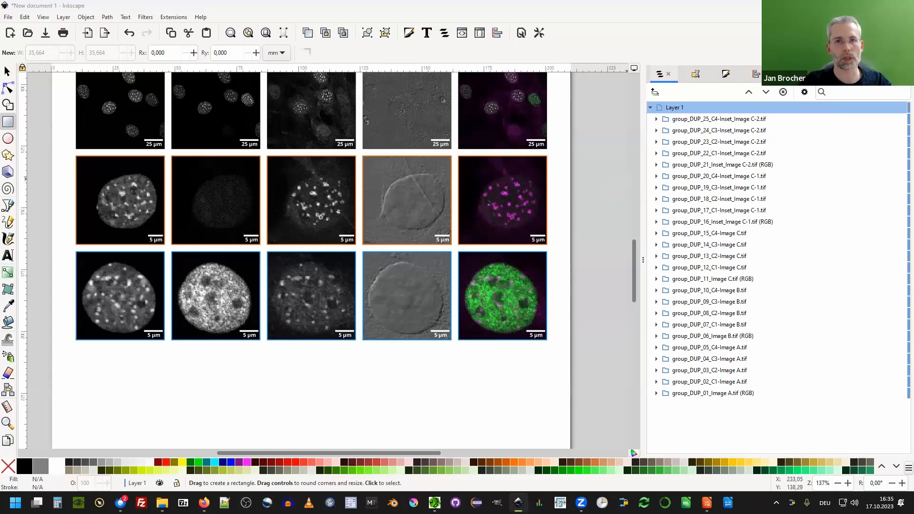
right_click(325, 43)
click(344, 90)
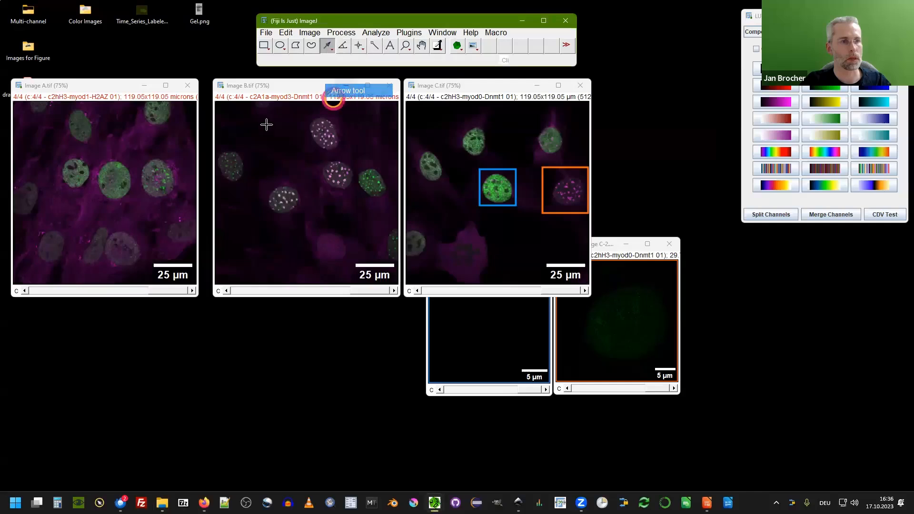
drag(261, 126, 319, 168)
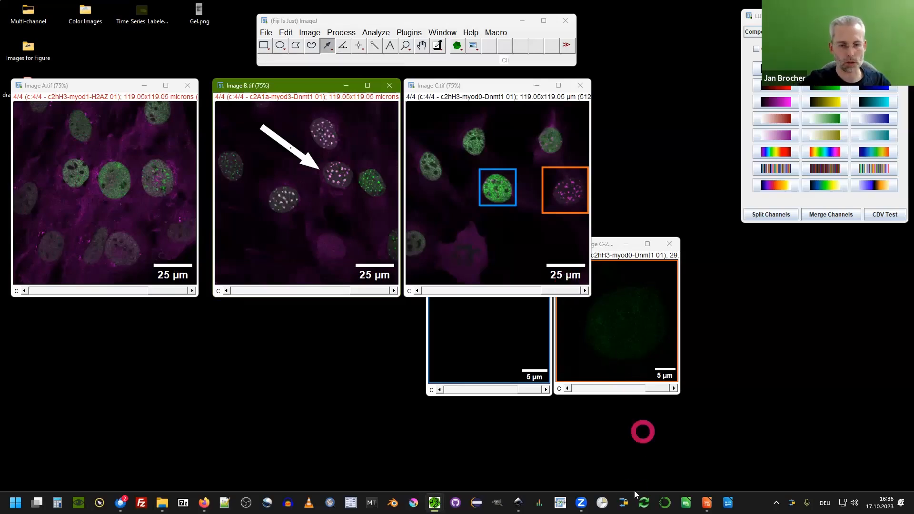
Return to Inkscape and inspect the scale bar, rectangle and image items of the group_DUP_24 inset.
click(517, 501)
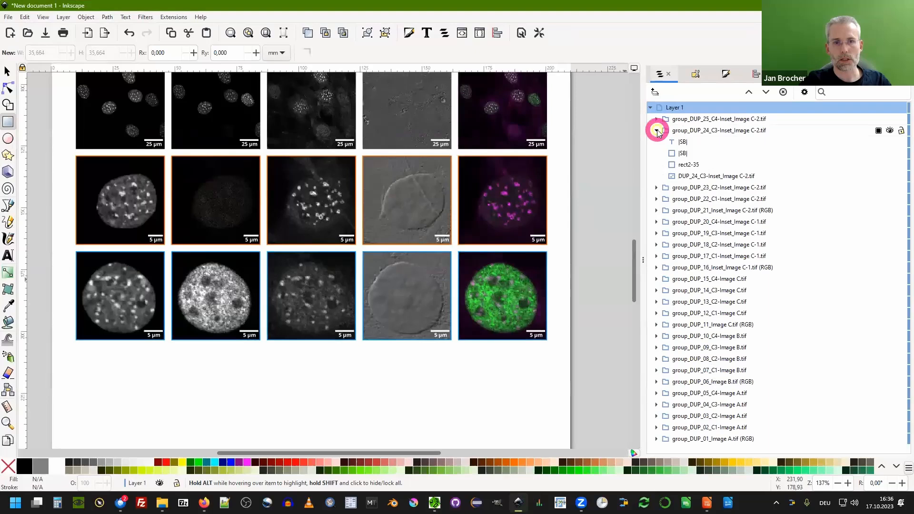
click(693, 141)
click(703, 165)
click(703, 176)
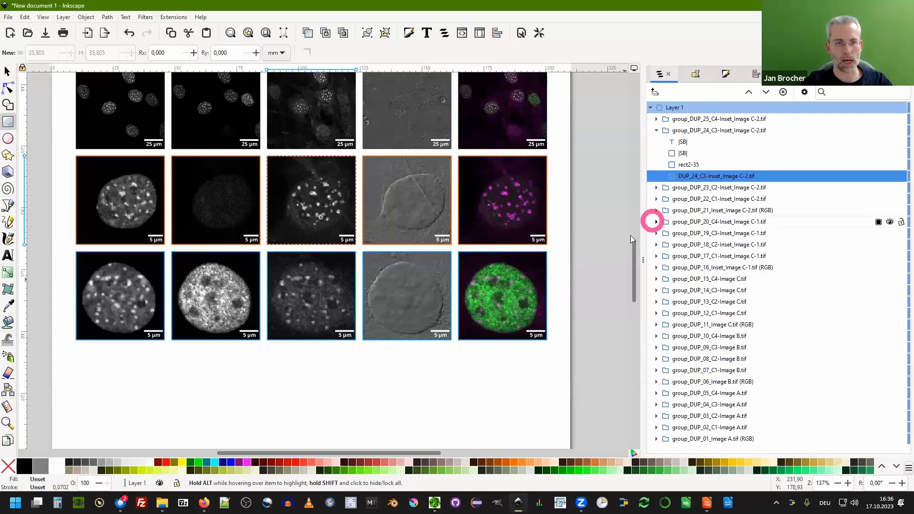
Unlock the scale bar items of the bottom-right inset and collapse its group.
click(533, 310)
click(893, 243)
click(894, 255)
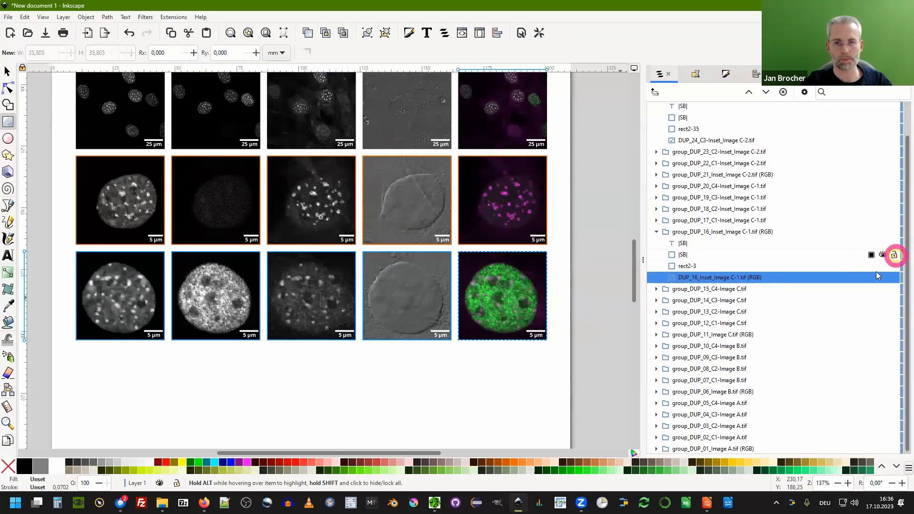
click(656, 232)
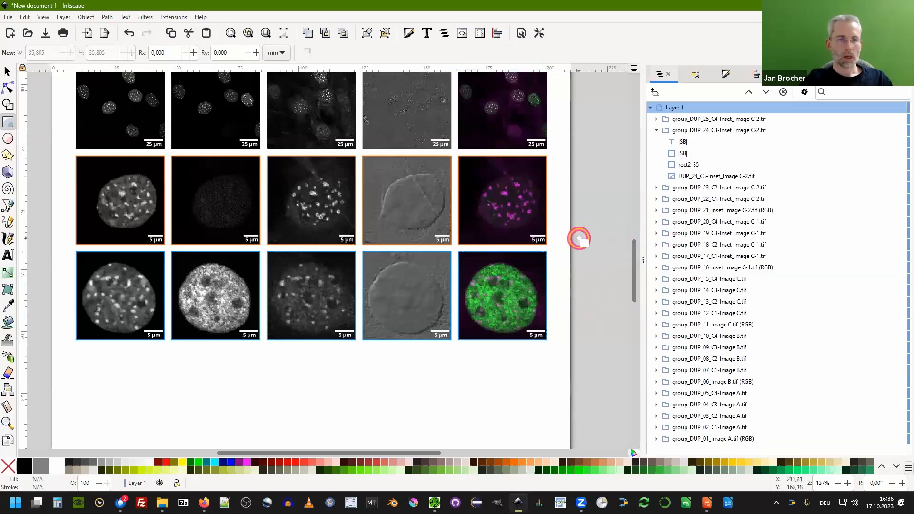
Add a second A4 page next to the figure page with the Pages tool.
scroll(346, 320, down, 2)
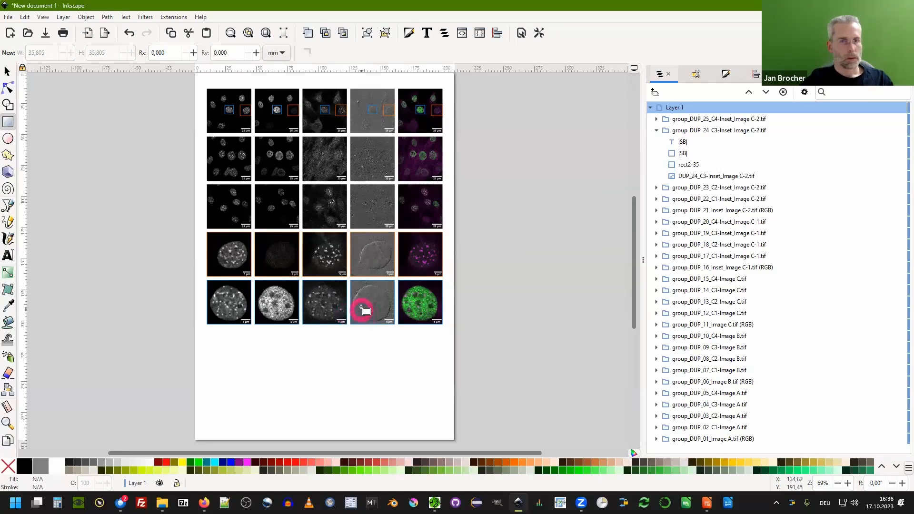
scroll(345, 292, up, 2)
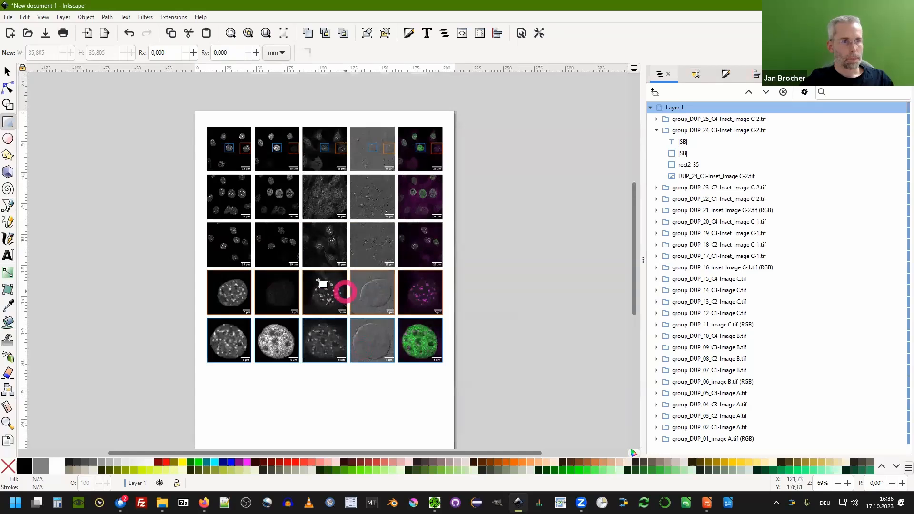
scroll(159, 206, down, 1)
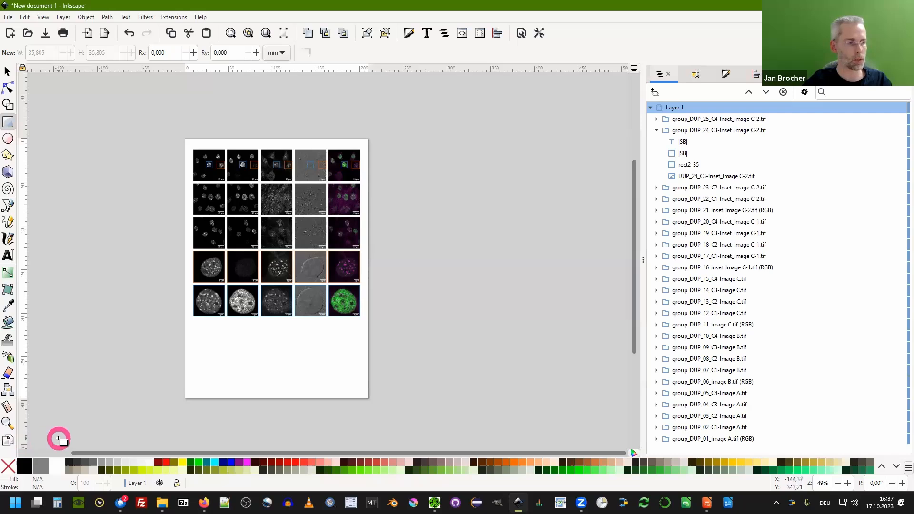
click(7, 439)
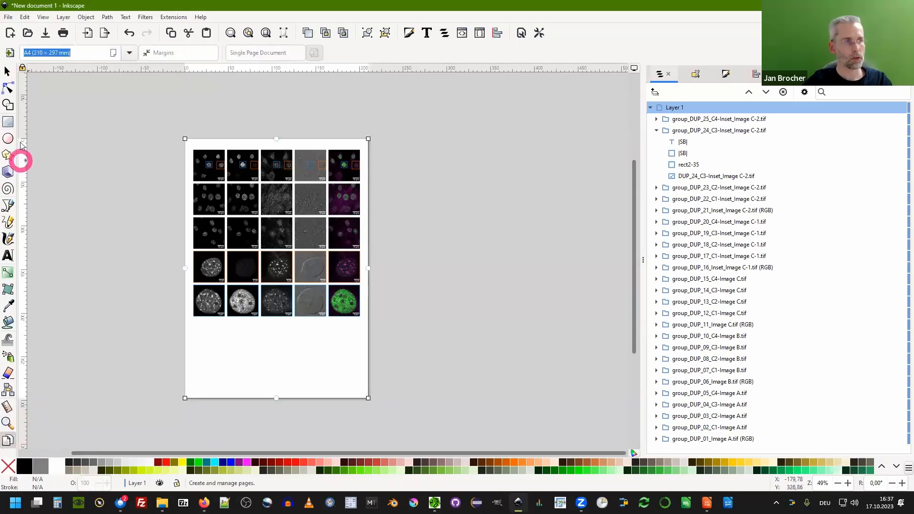
click(10, 52)
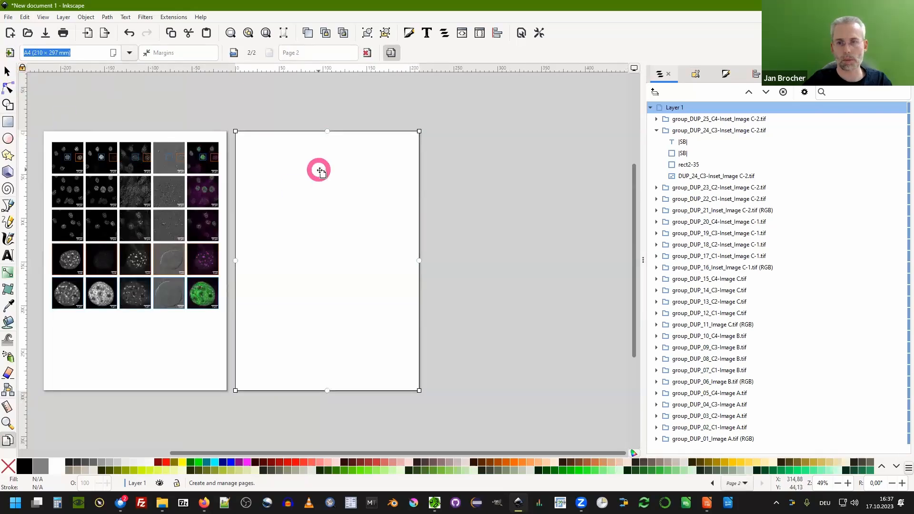
scroll(543, 198, down, 1)
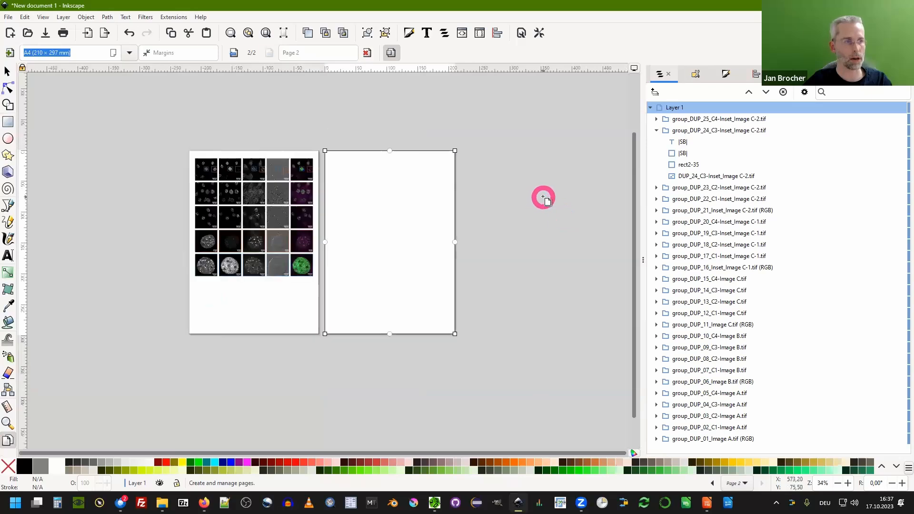
scroll(543, 197, down, 1)
scroll(397, 213, up, 1)
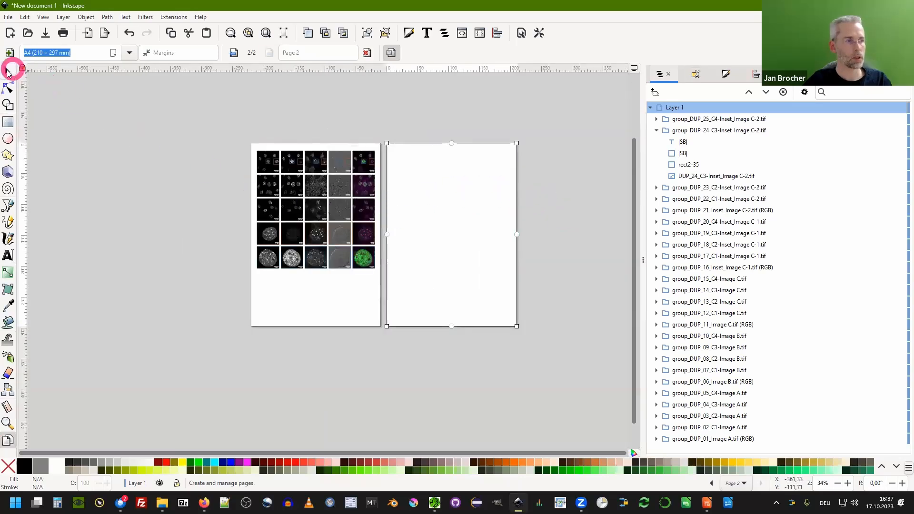
Return to the selection tool, deselect everything, and restore the window to a smaller size.
click(7, 71)
click(470, 226)
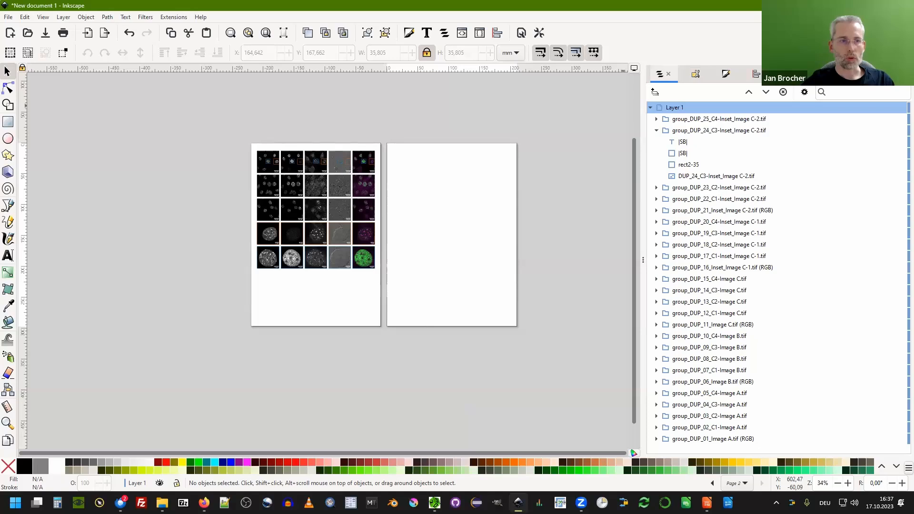
click(849, 5)
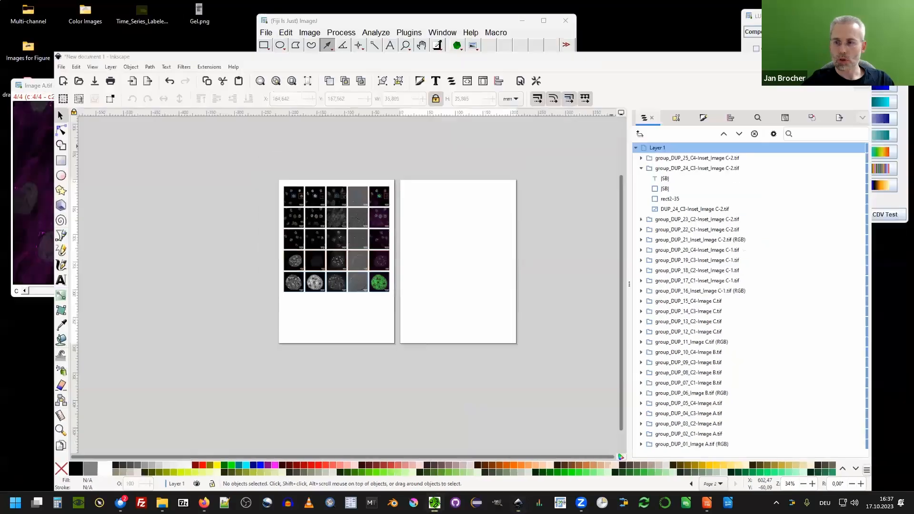
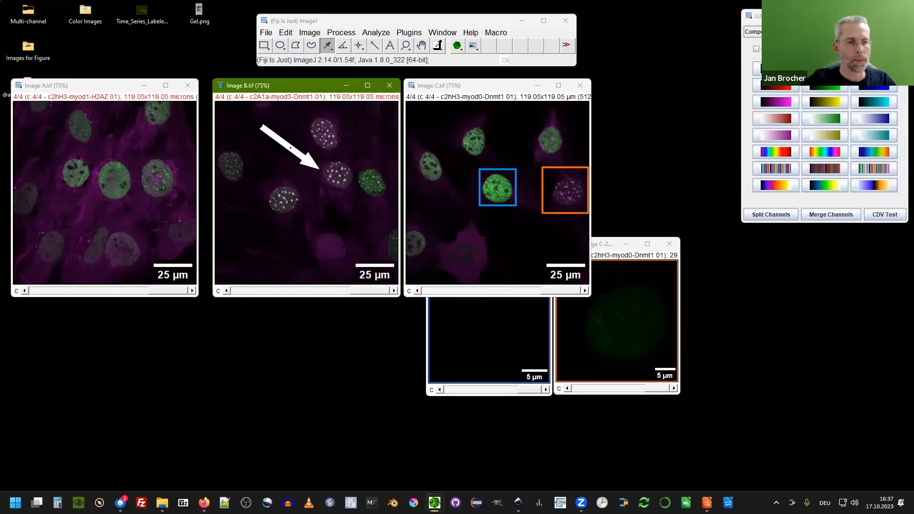
Clear the arrow selection from Image B and switch back to Inkscape.
click(339, 186)
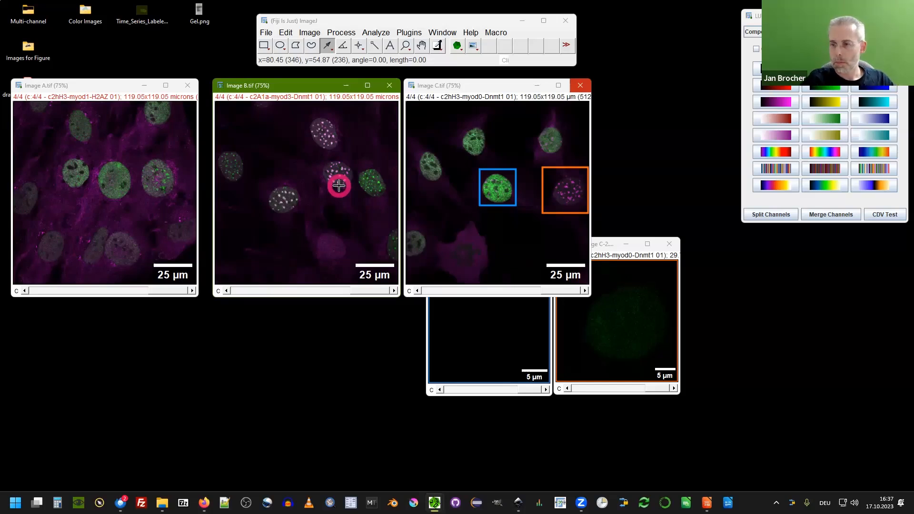
click(609, 305)
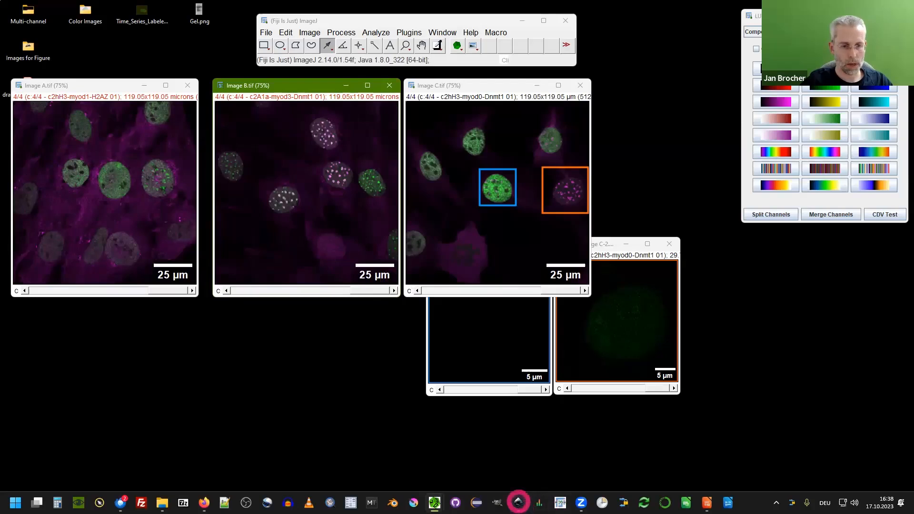
click(518, 502)
Inspect the bottom-right inset group's items in the Objects panel, then collapse the layer tree and deselect everything.
scroll(269, 188, up, 2)
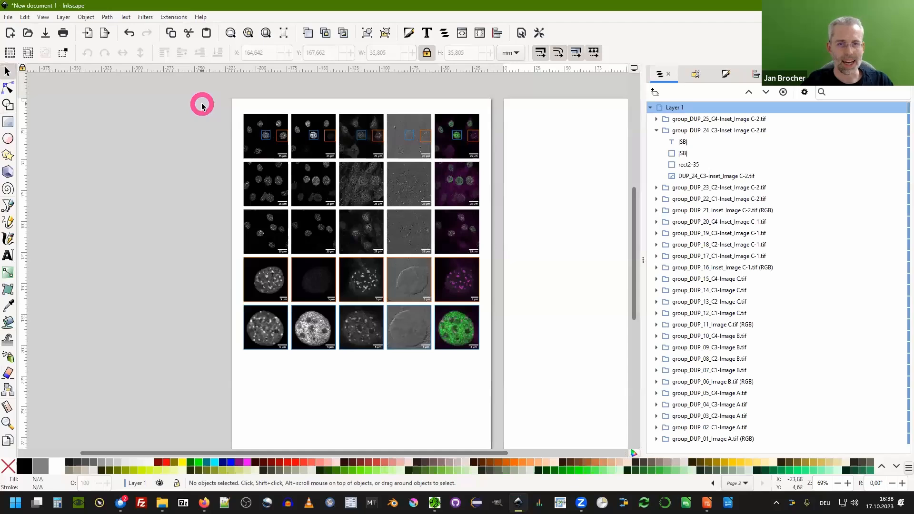
click(656, 131)
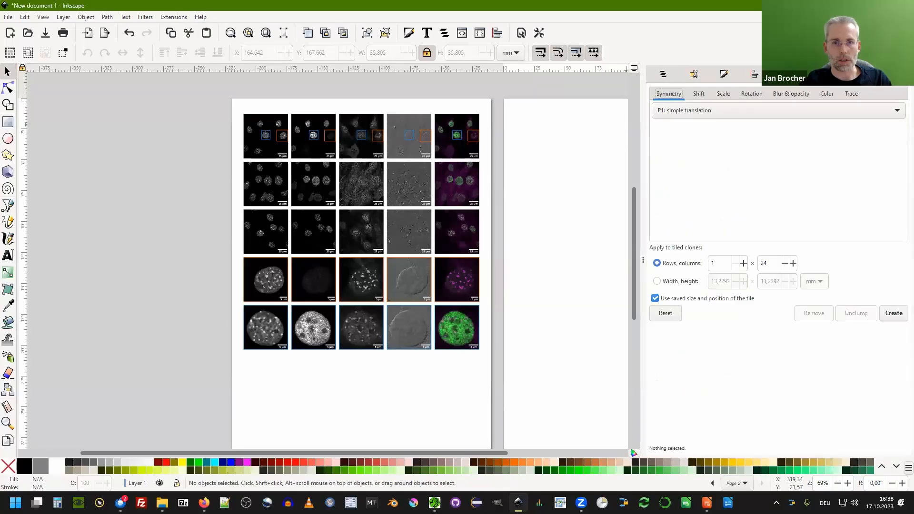
click(454, 329)
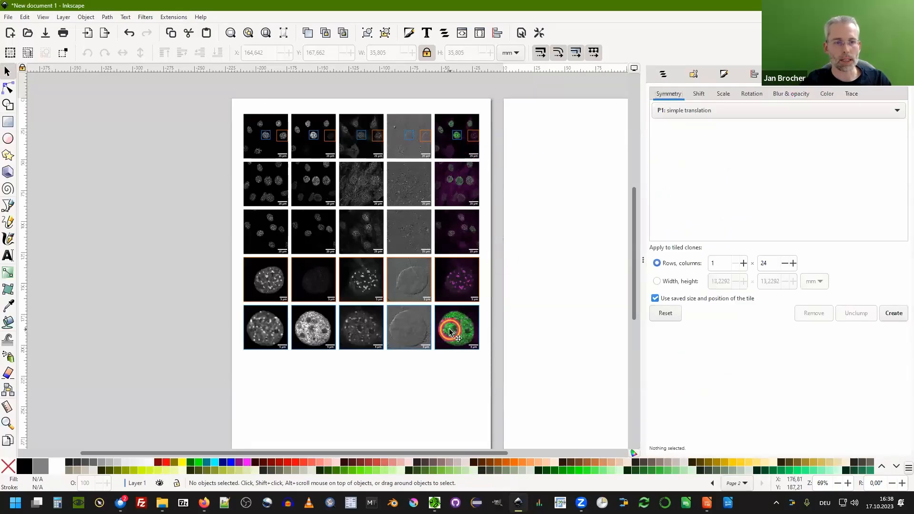
click(663, 73)
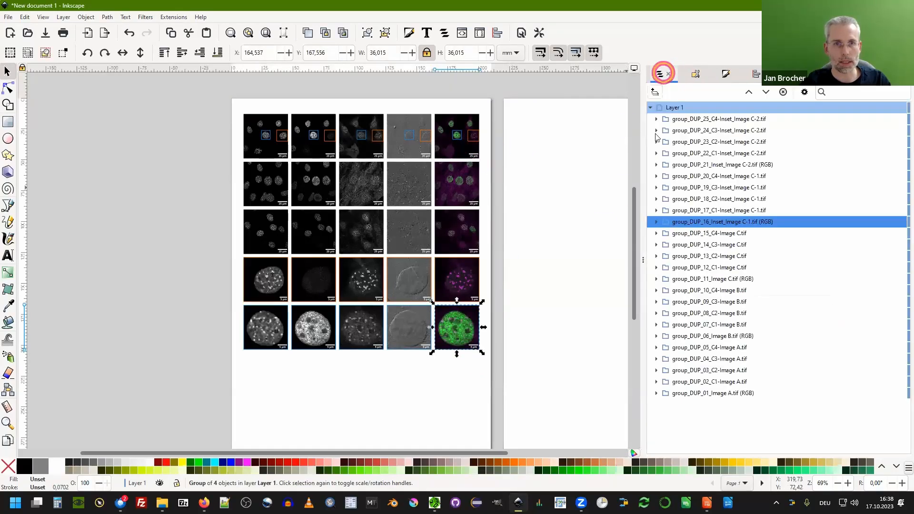
click(656, 222)
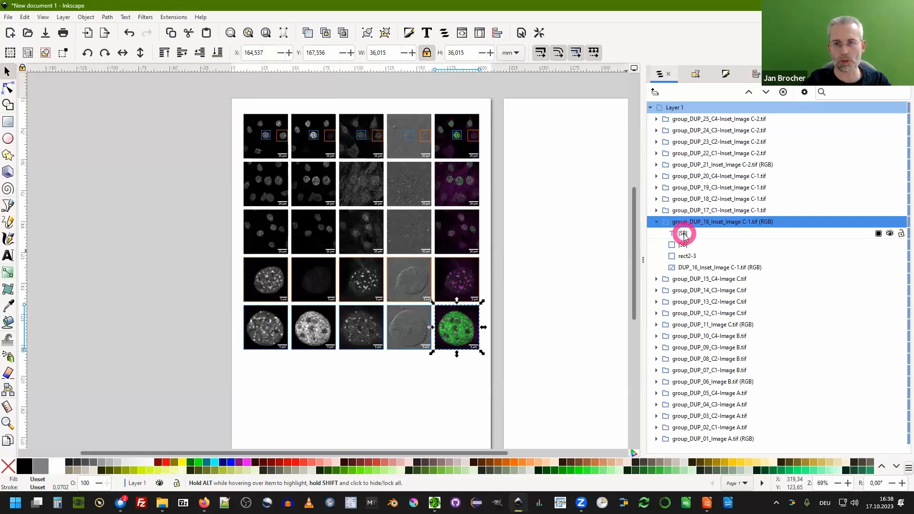
click(650, 107)
click(573, 161)
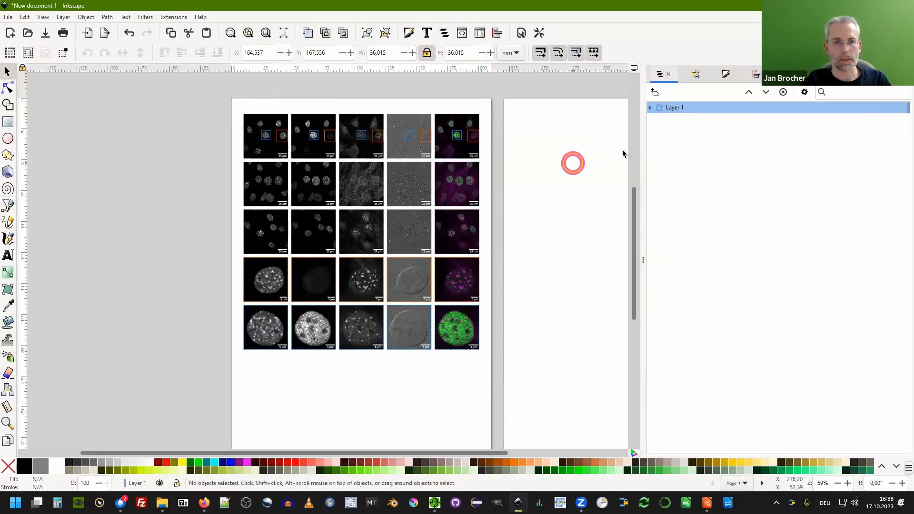
Find all |SB| scale bar objects by properties, limited to a selection of the top image row.
click(823, 77)
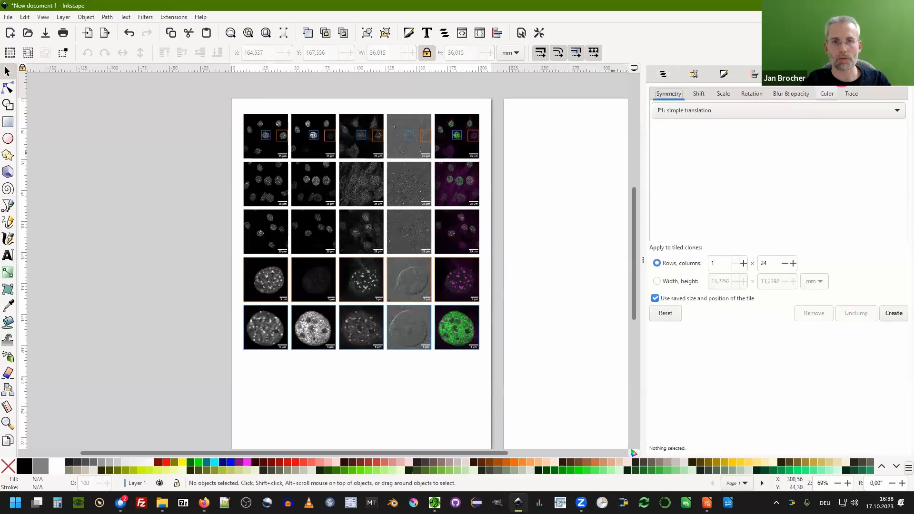
key(ctrl+f)
click(709, 93)
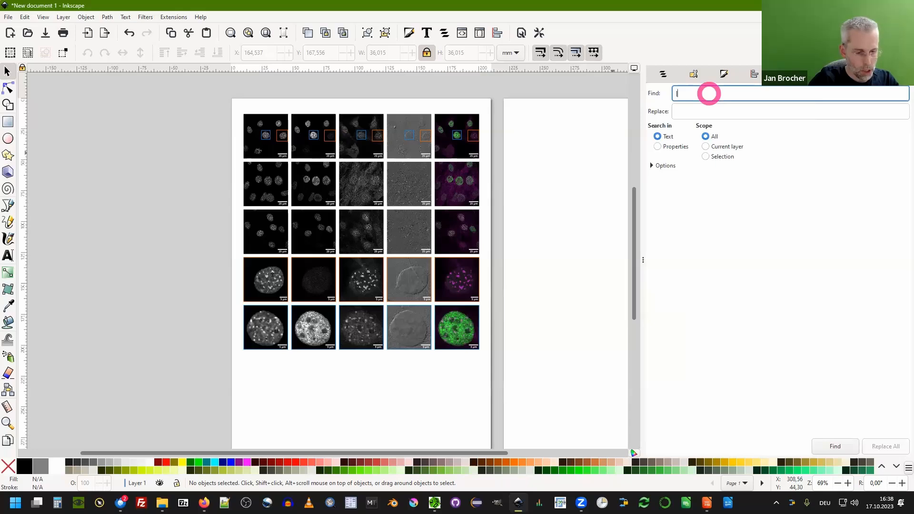
click(674, 146)
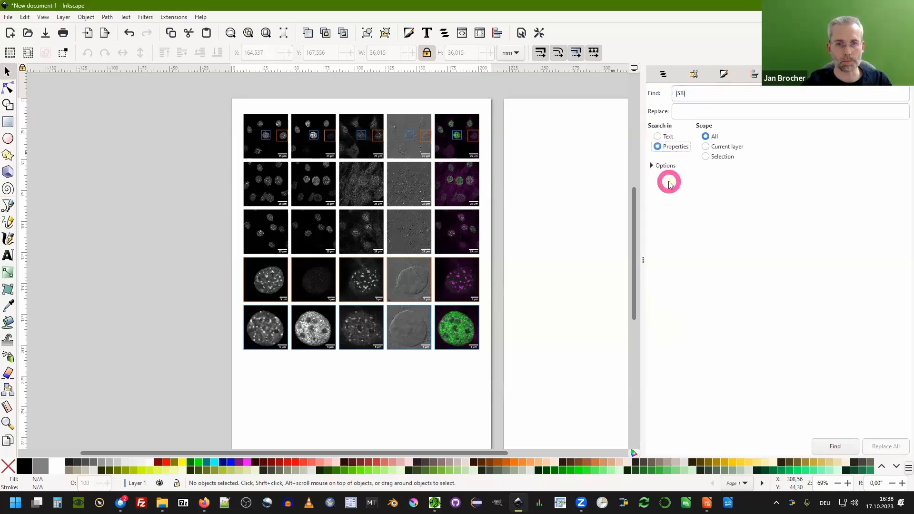
drag(223, 103, 493, 165)
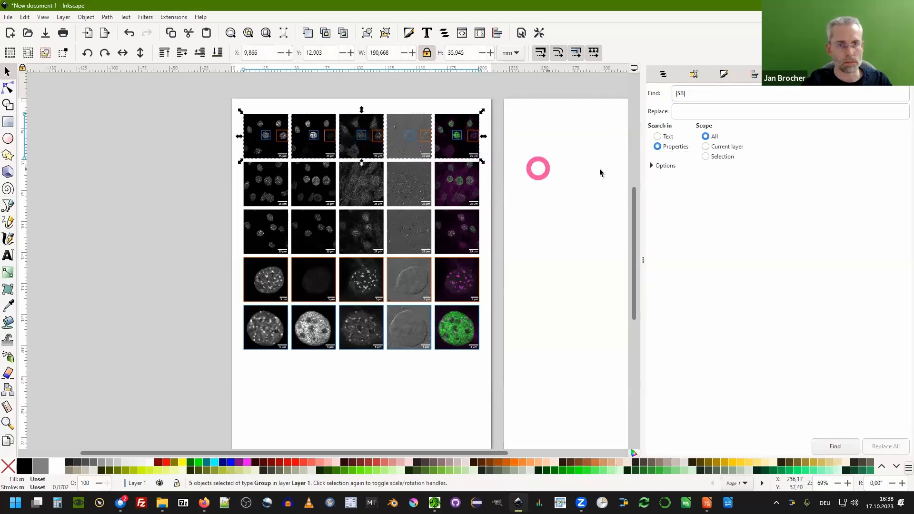
click(721, 158)
click(838, 446)
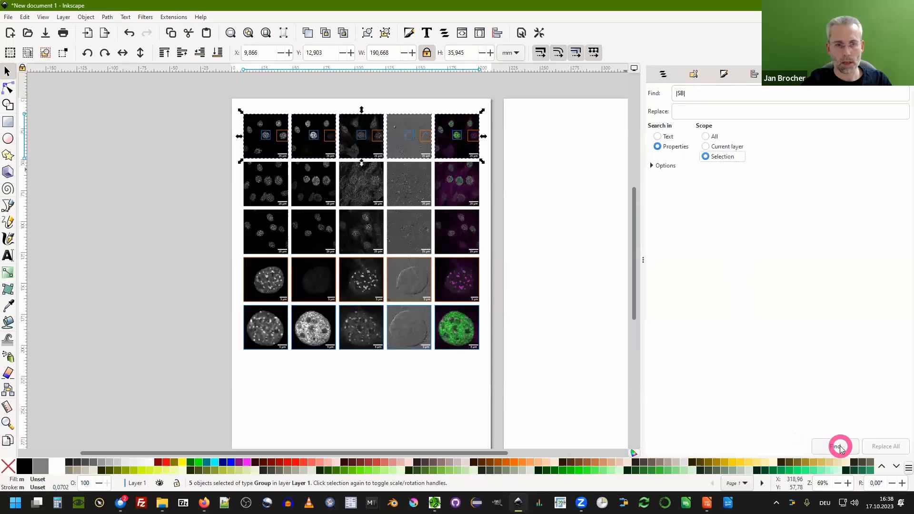
Remove the top-right merged image's scale bar text and rectangle from the found selection.
ctrl+scroll(328, 155, up, 1)
ctrl+scroll(234, 151, up, 1)
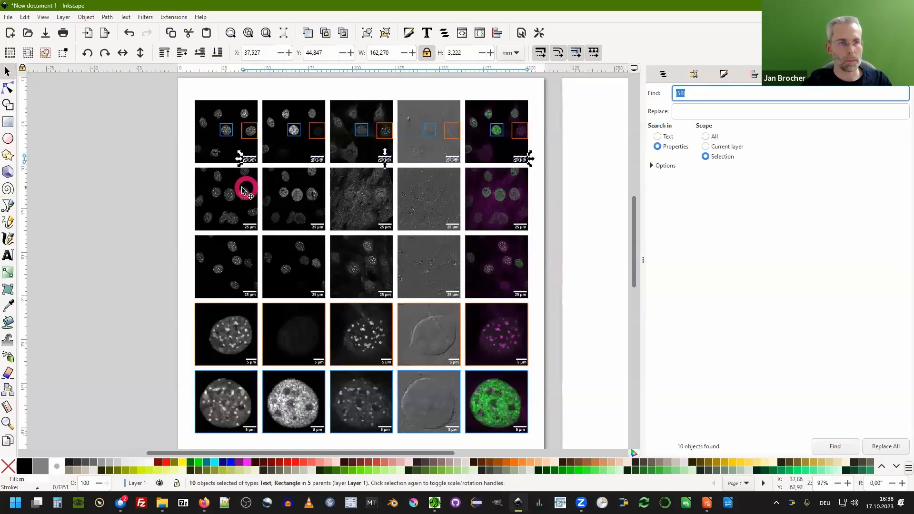
ctrl+scroll(245, 187, down, 1)
ctrl+scroll(522, 159, up, 1)
ctrl+scroll(520, 169, up, 2)
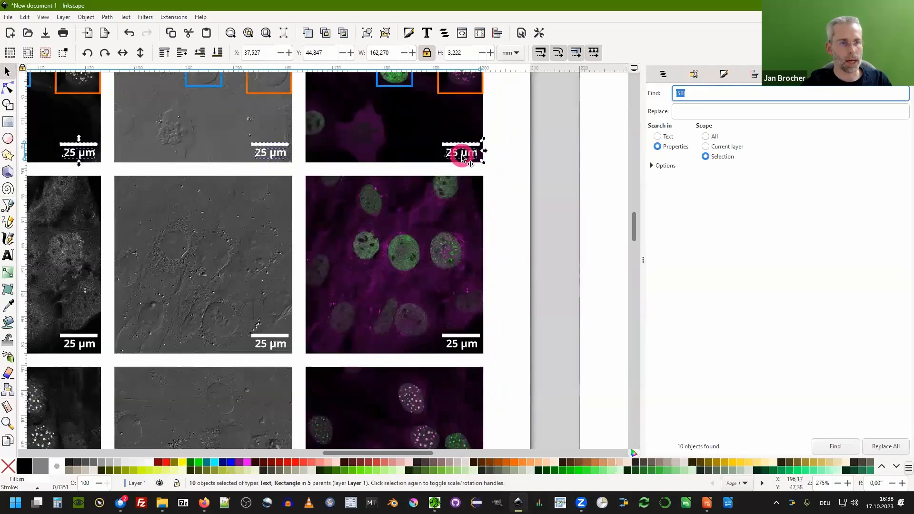
ctrl+shift+click(467, 156)
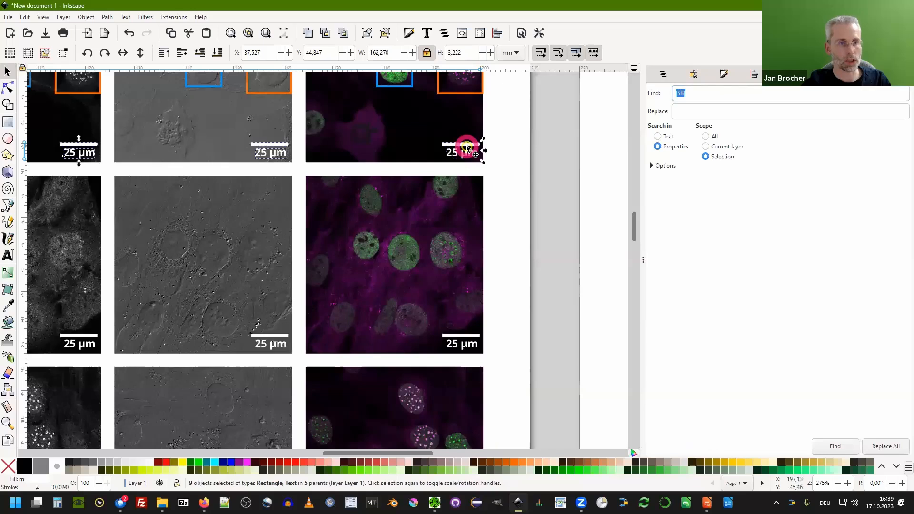
ctrl+shift+click(467, 146)
ctrl+scroll(553, 163, down, 3)
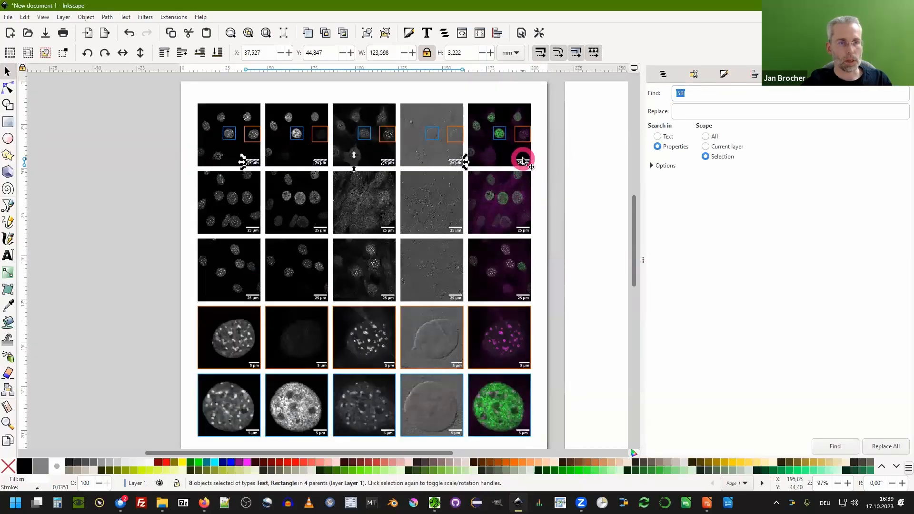
Toggle the selected scale bars' visibility off and back on in the Objects panel.
click(661, 74)
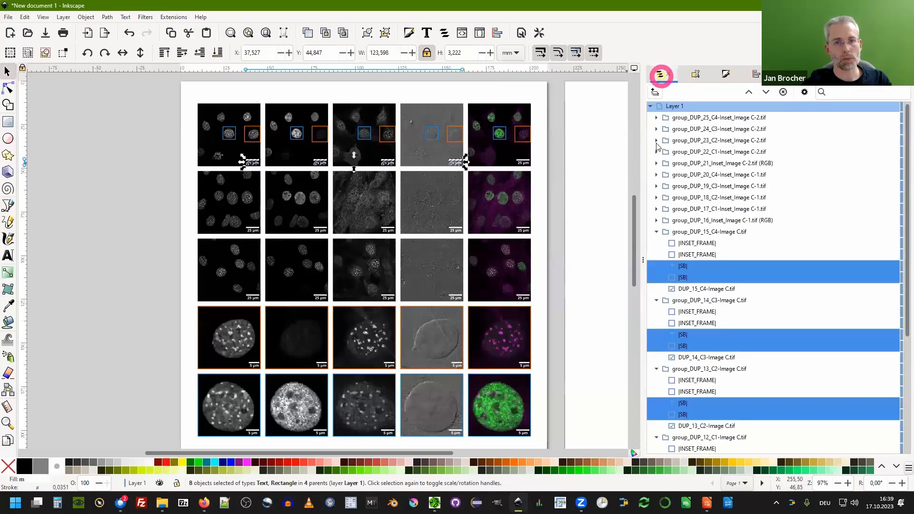
scroll(809, 404, down, 5)
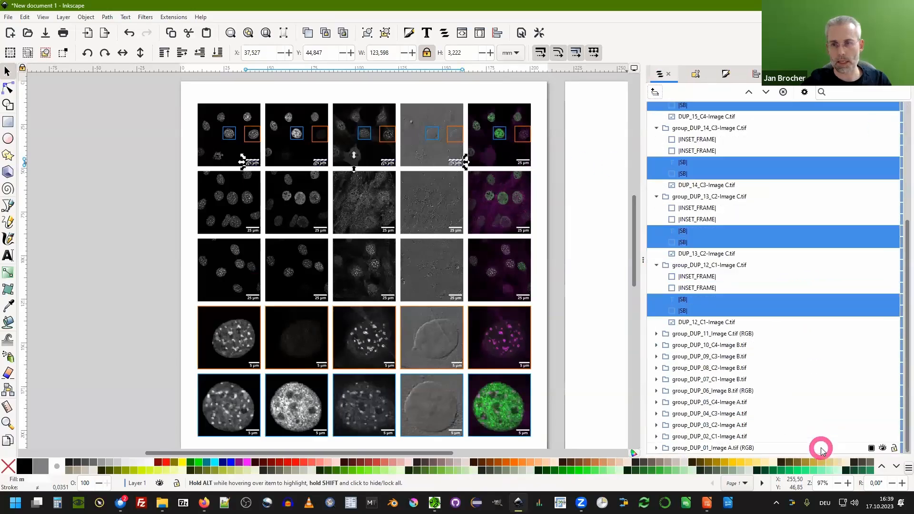
scroll(852, 224, up, 4)
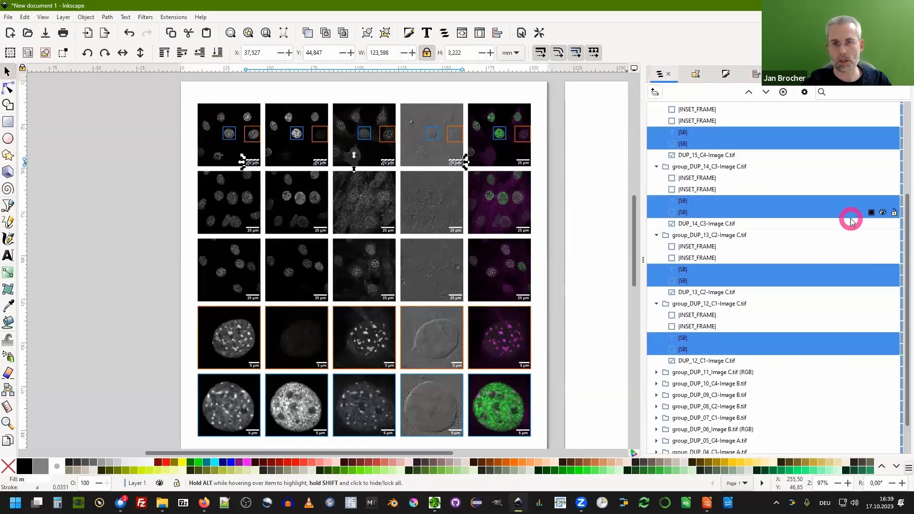
click(883, 210)
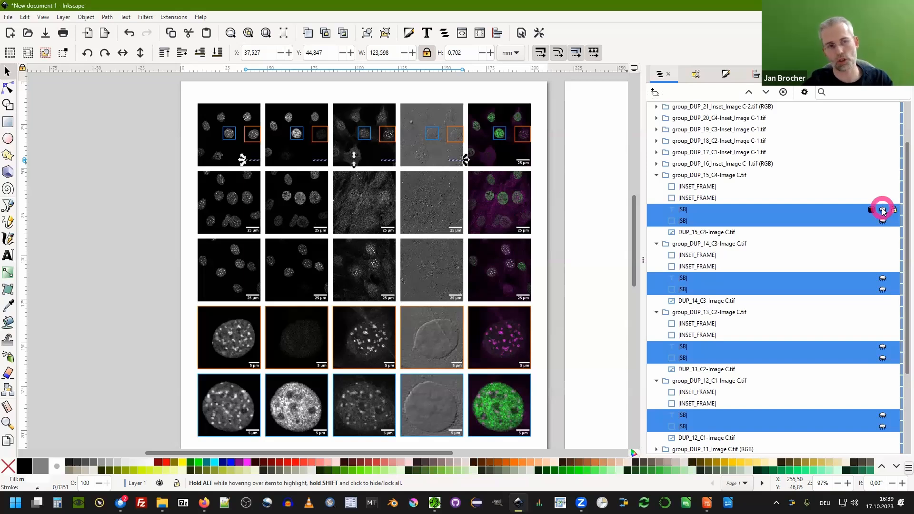
click(883, 210)
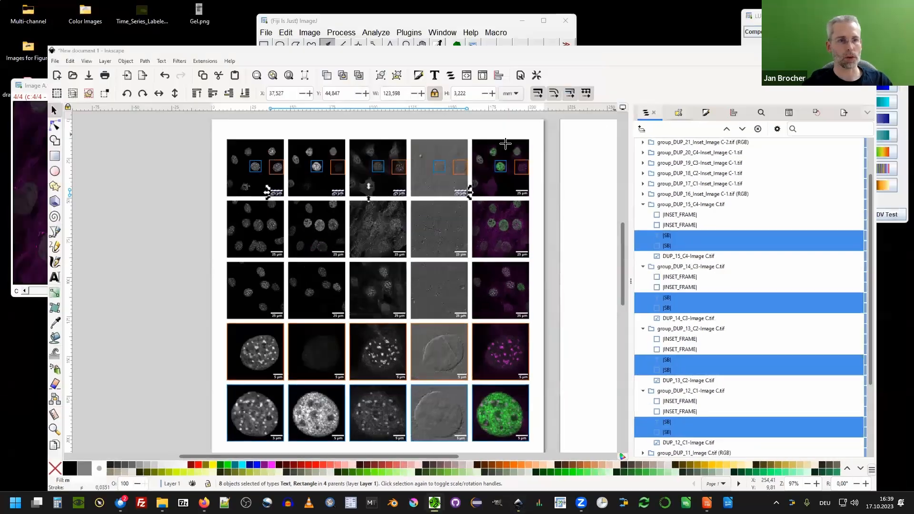
click(317, 84)
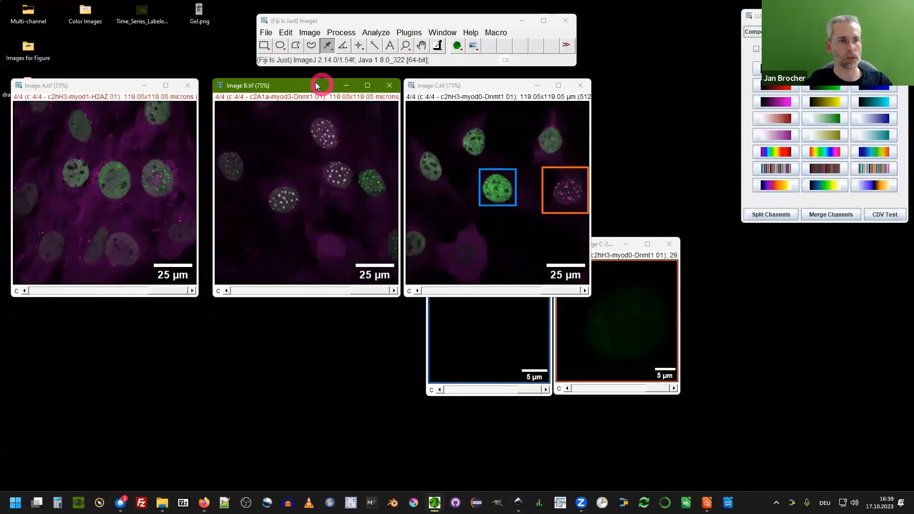
click(473, 45)
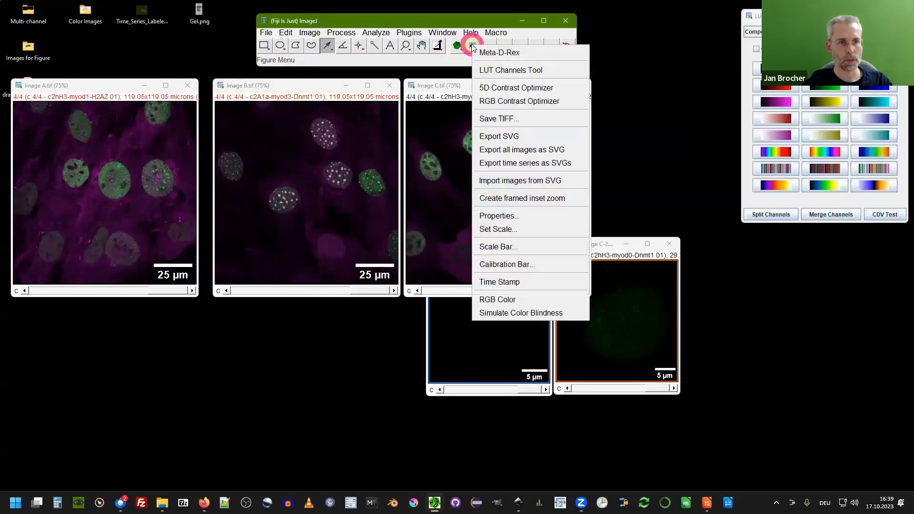
click(534, 150)
click(453, 238)
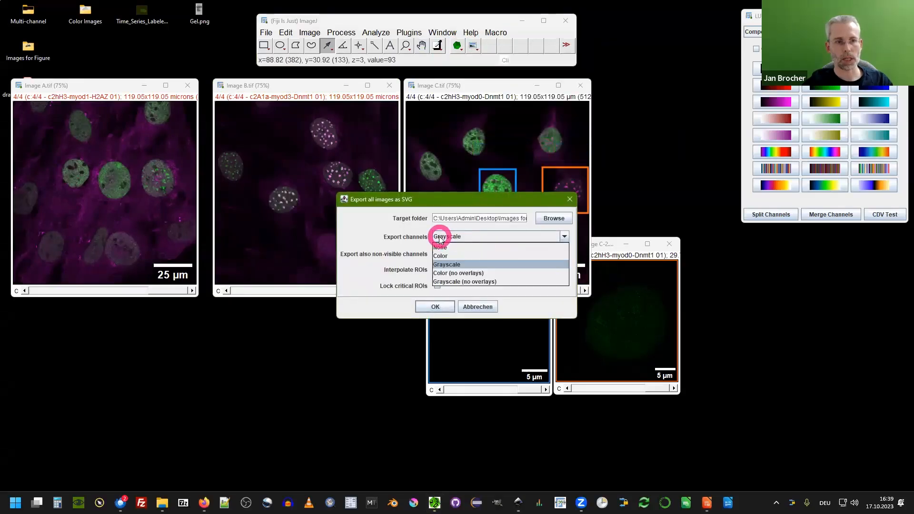
click(465, 281)
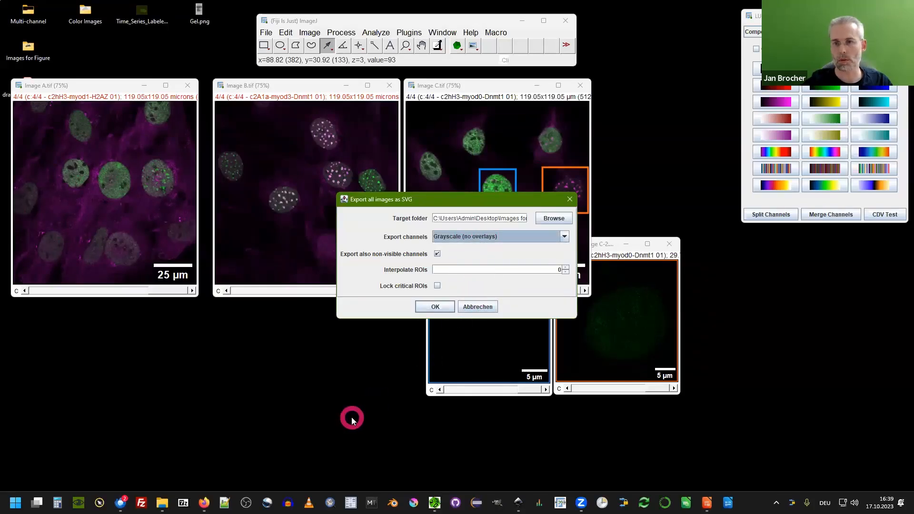
click(618, 345)
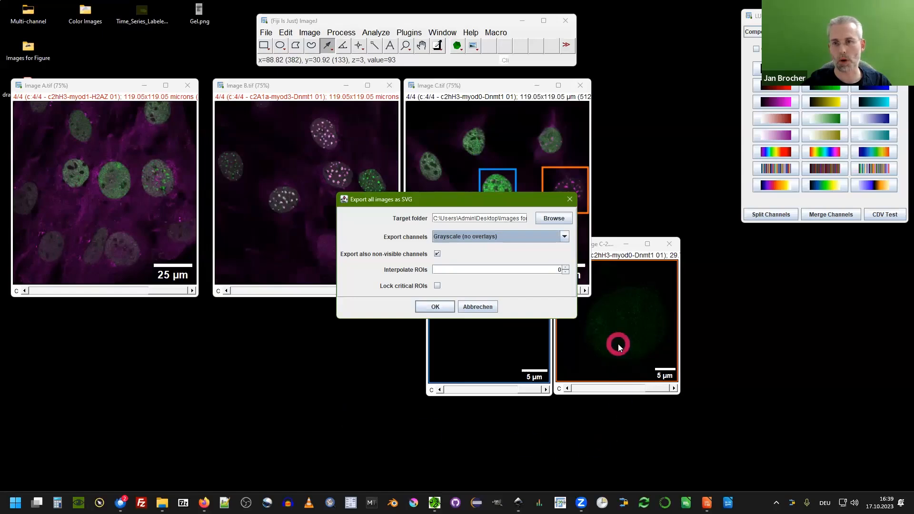
click(480, 306)
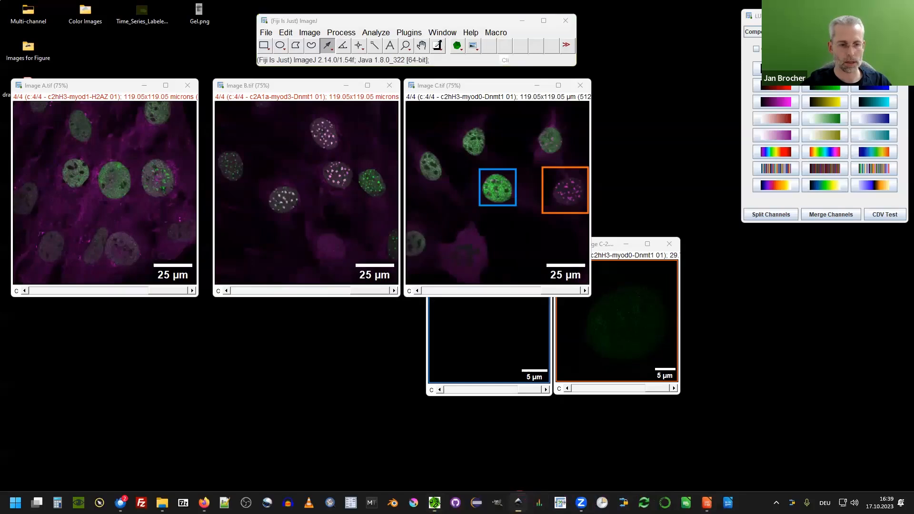
click(519, 502)
scroll(432, 284, down, 2)
scroll(432, 285, up, 2)
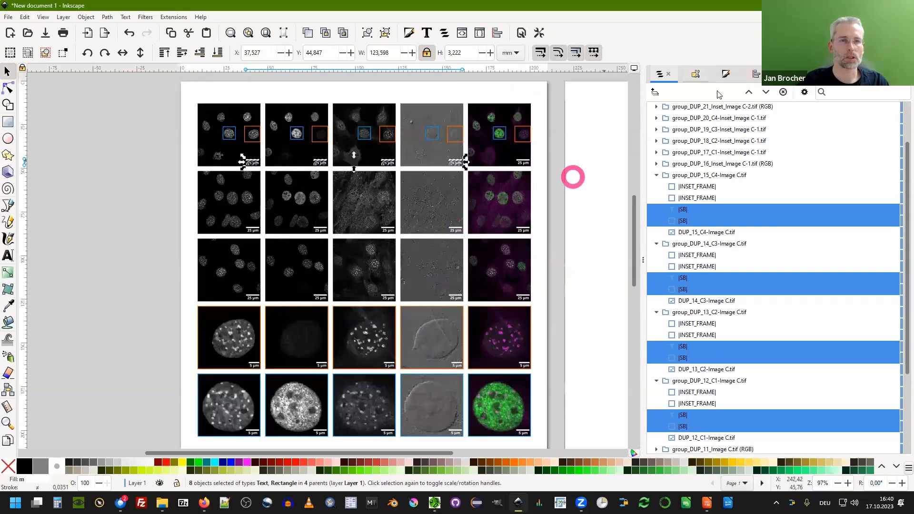
click(859, 5)
click(473, 45)
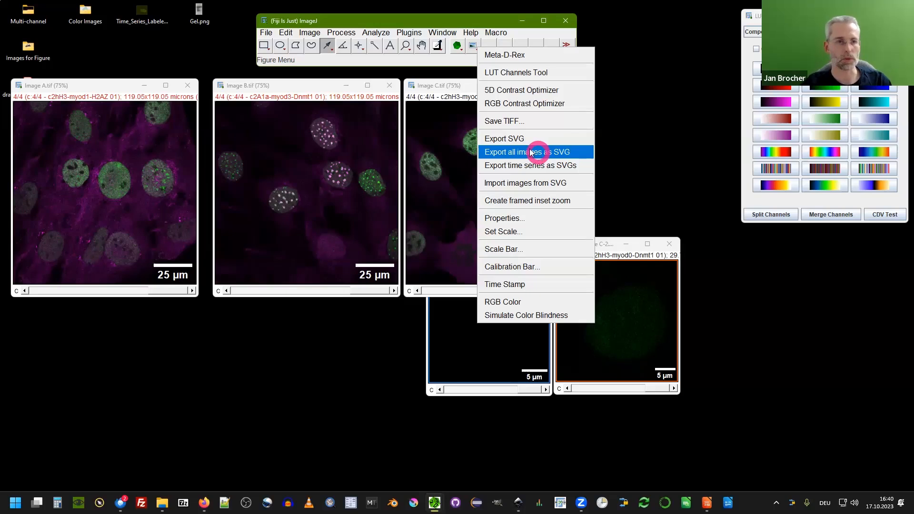
click(431, 127)
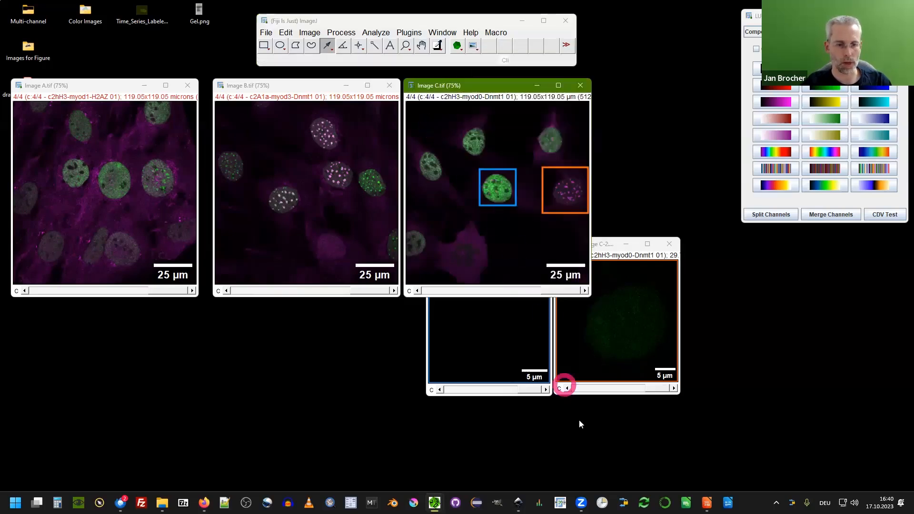
click(516, 501)
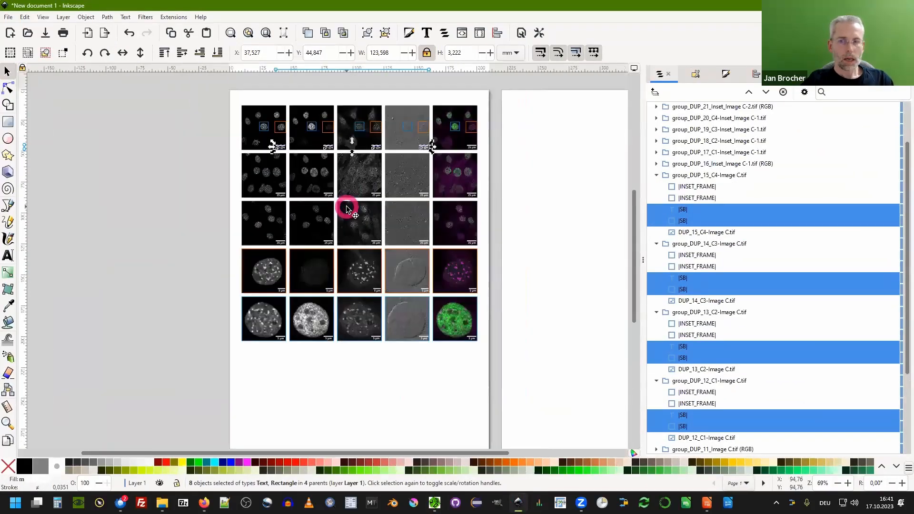
scroll(265, 198, down, 2)
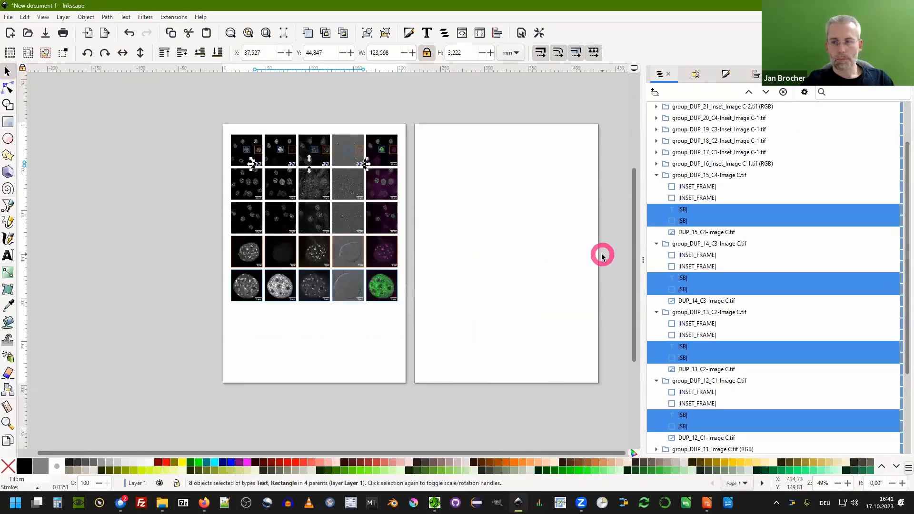
scroll(616, 244, right, 3)
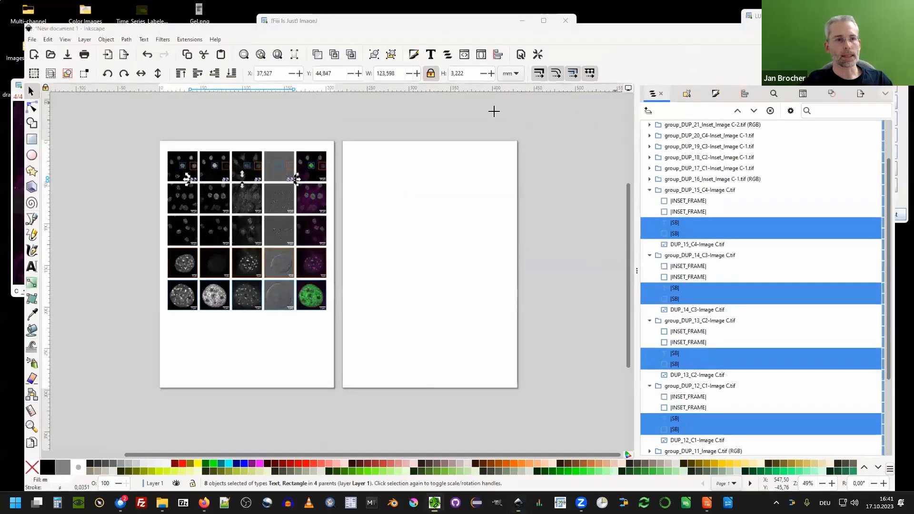
click(471, 84)
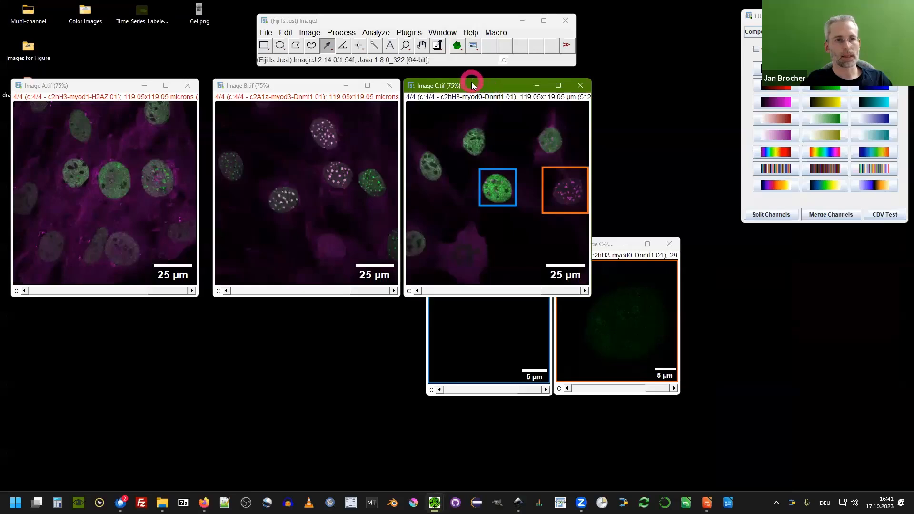
drag(473, 88, 494, 87)
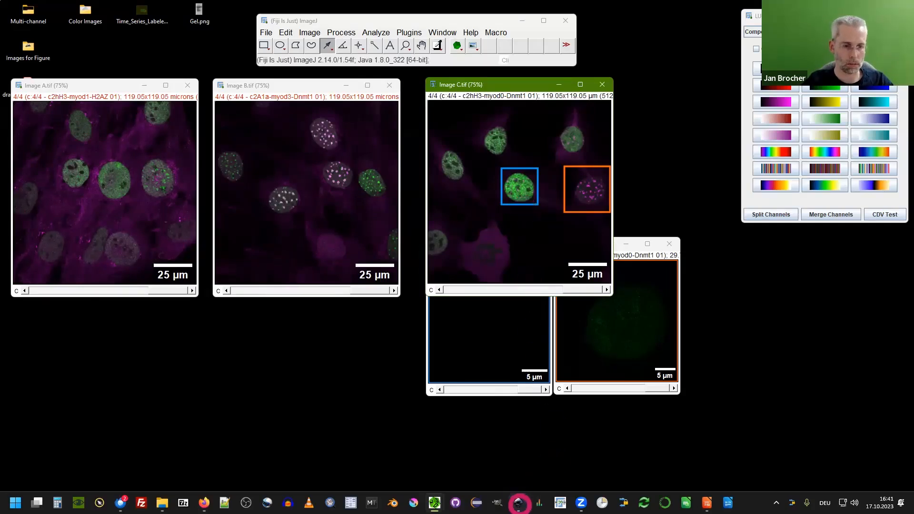
click(513, 484)
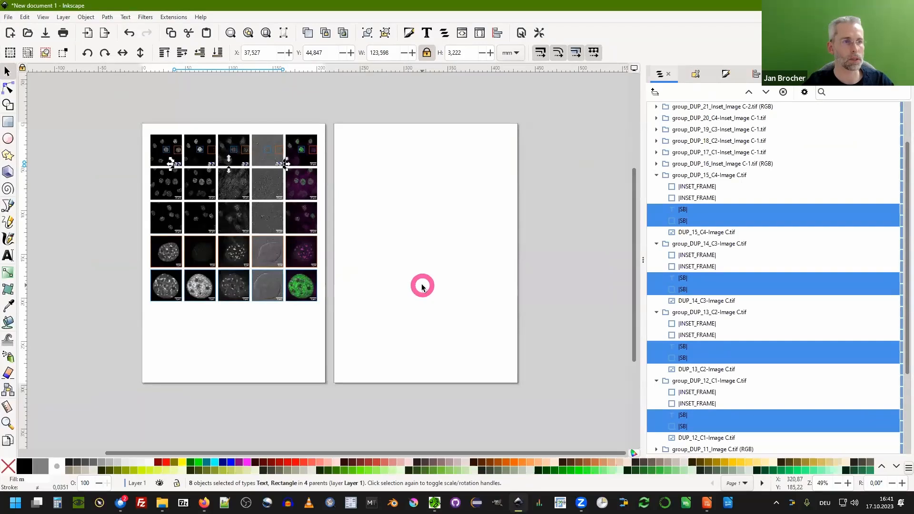
click(517, 502)
click(469, 114)
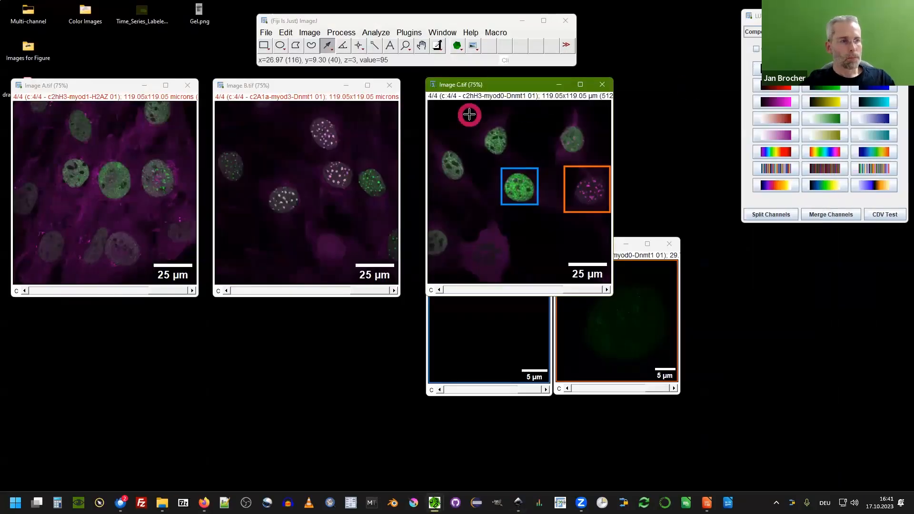
click(115, 89)
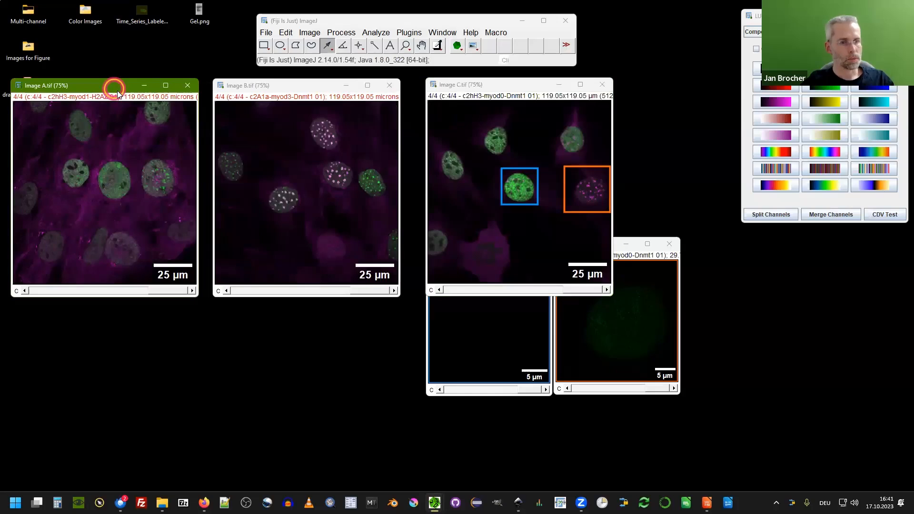
drag(117, 90, 125, 93)
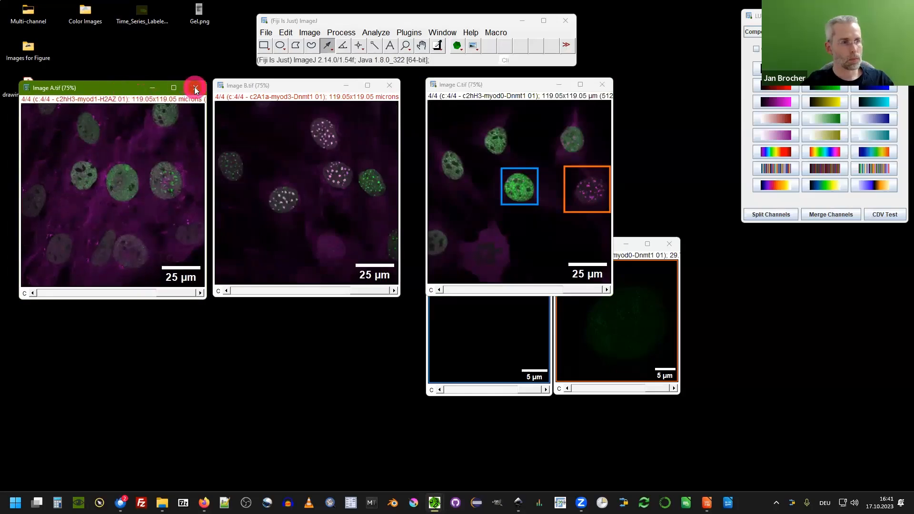
Close all open images in Fiji without saving them.
click(301, 173)
key(shift+w)
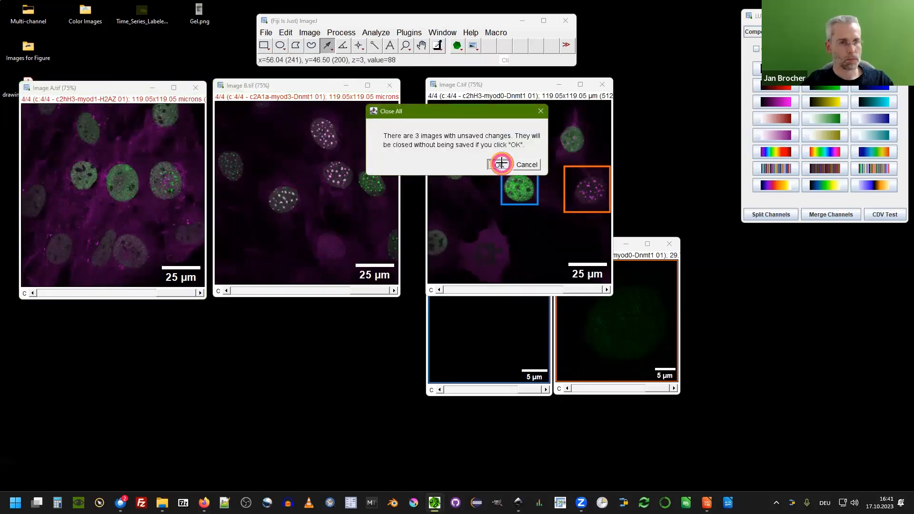
click(497, 163)
Open Time_Series_Labeled.tif from the desktop in Fiji and enlarge its view.
drag(141, 10, 339, 57)
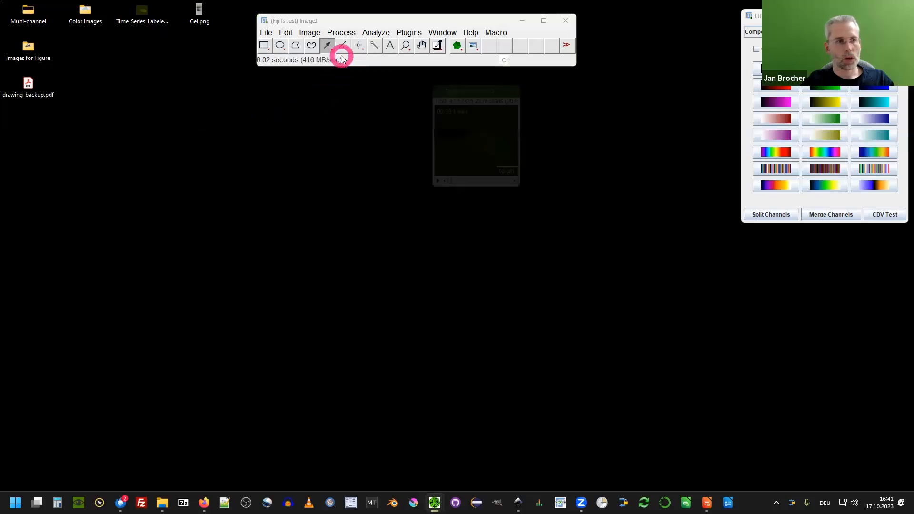
drag(442, 86, 303, 81)
key(ctrl+plus)
click(292, 266)
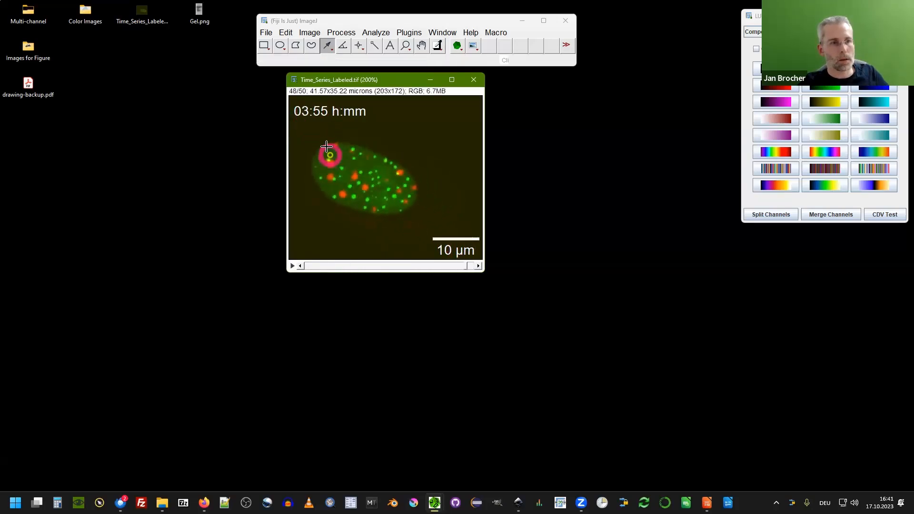
click(327, 116)
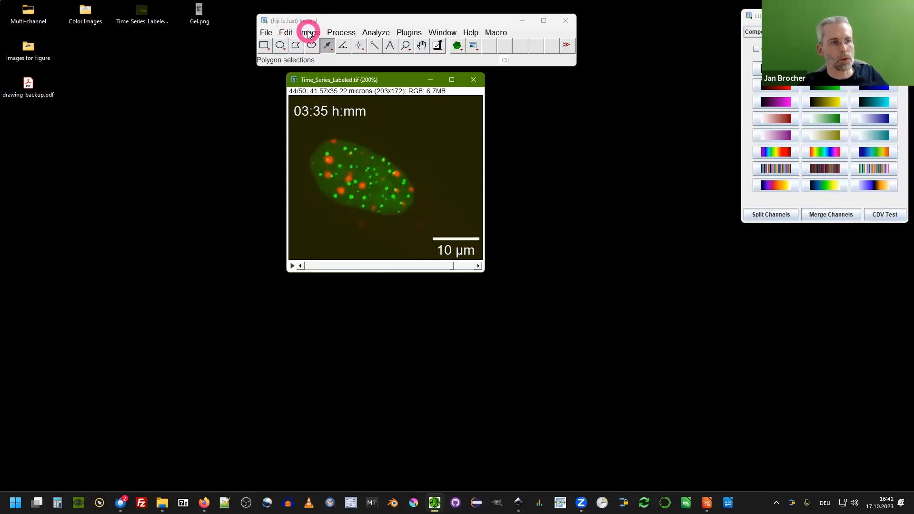
Look up the stack Label command under the Image menu's Stacks submenu without running it.
click(309, 33)
click(308, 34)
click(328, 116)
click(468, 286)
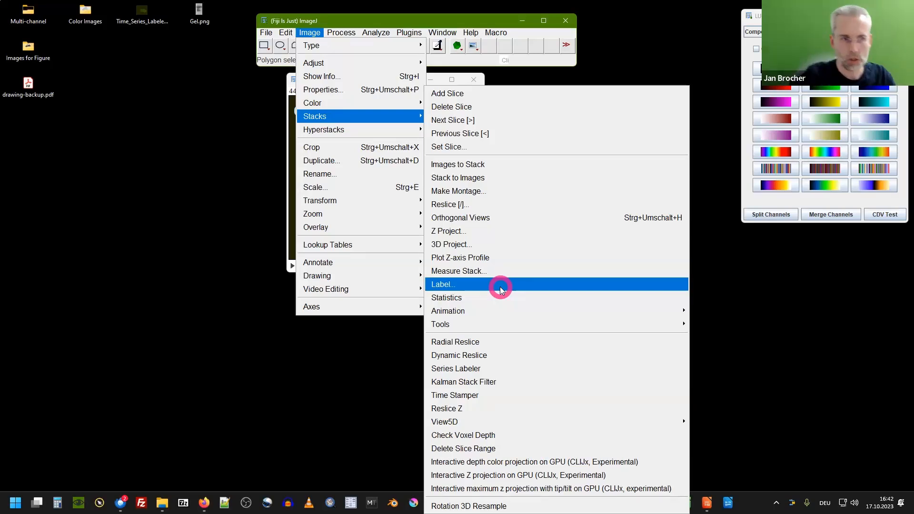
click(287, 220)
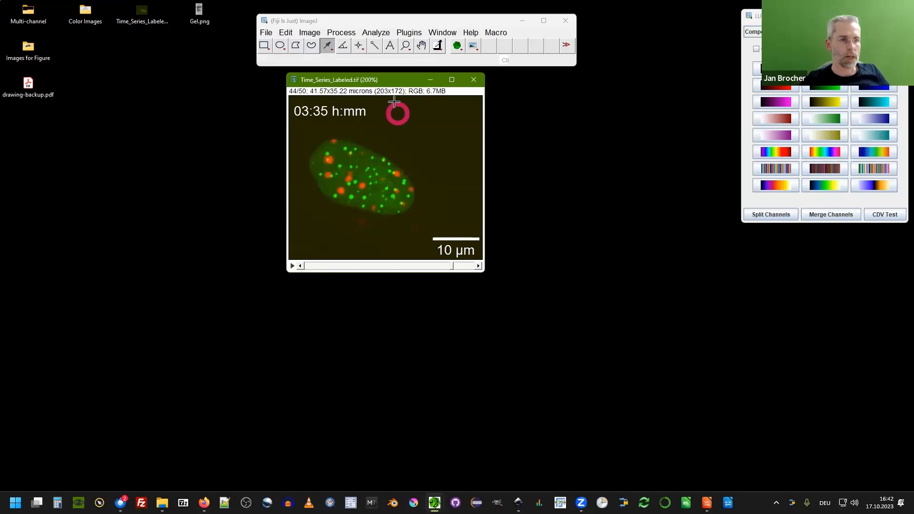
Export the time series as SVGs to the Desktop folder with first frame 1, increment 4 and critical ROIs locked.
drag(371, 81, 340, 87)
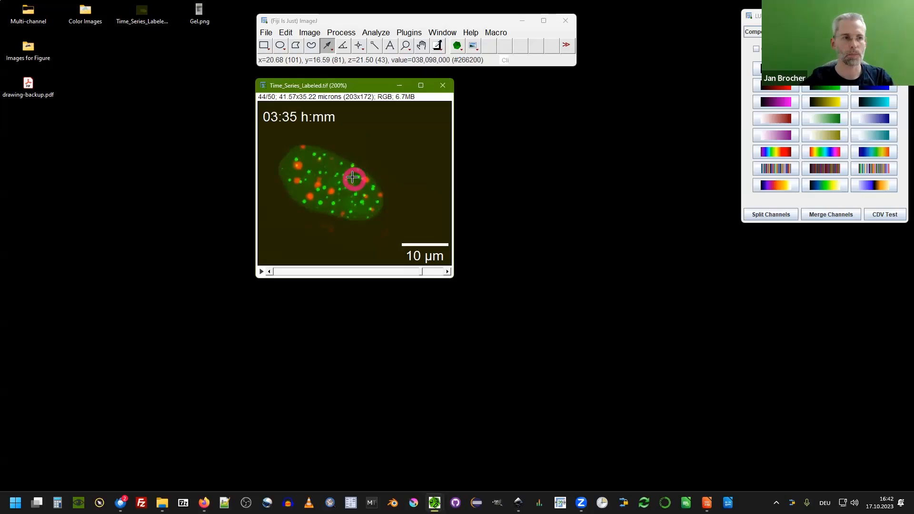
click(474, 46)
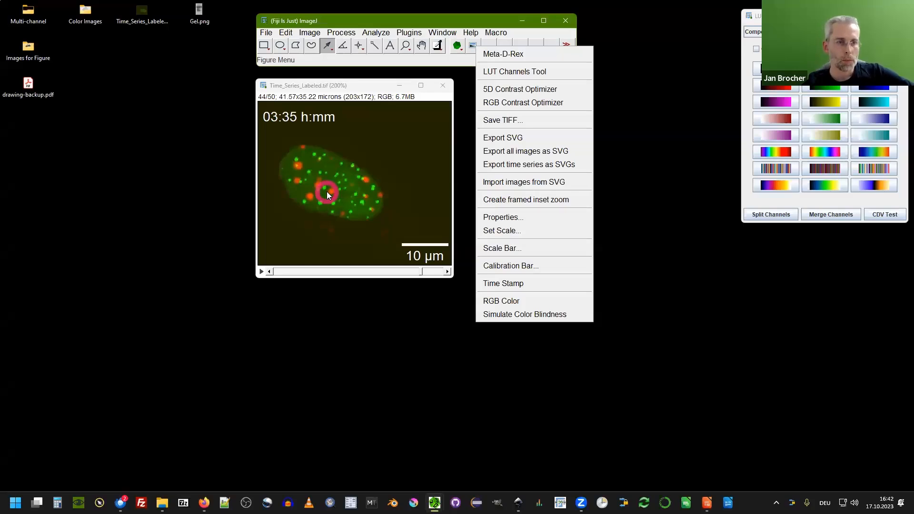
click(494, 165)
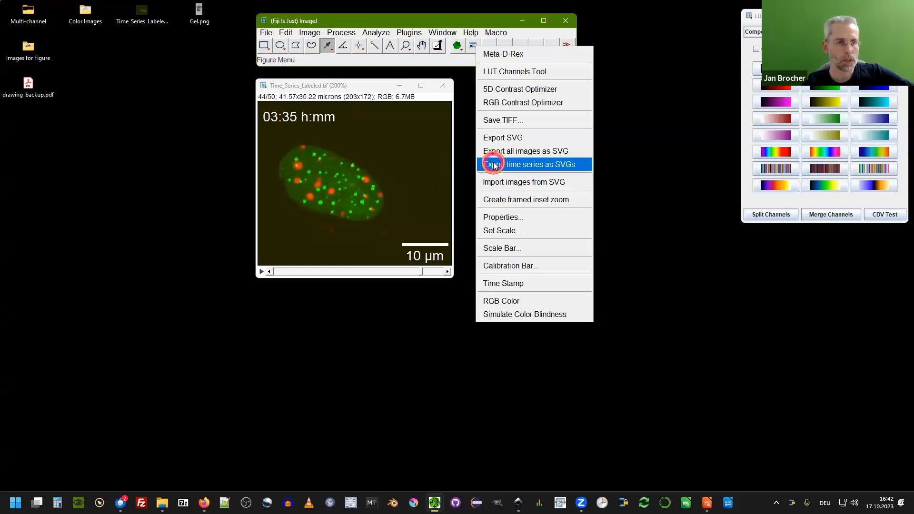
drag(478, 199, 478, 150)
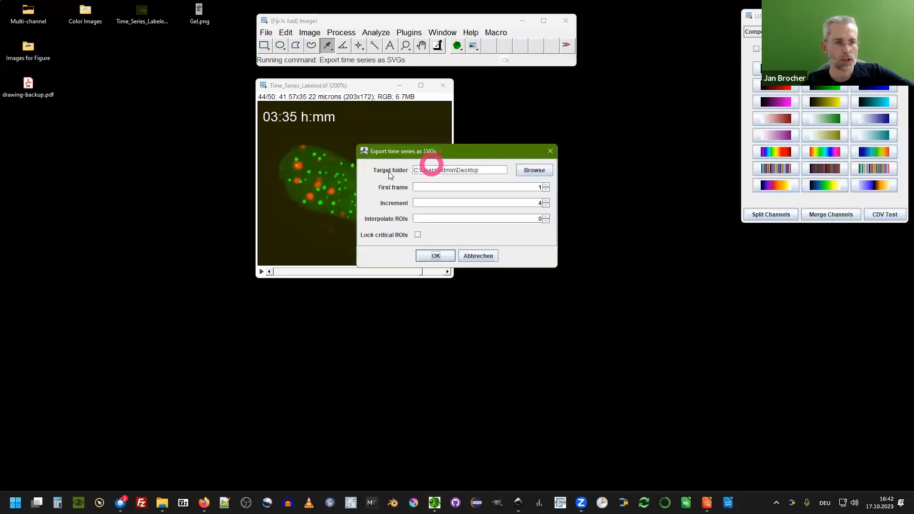
click(356, 237)
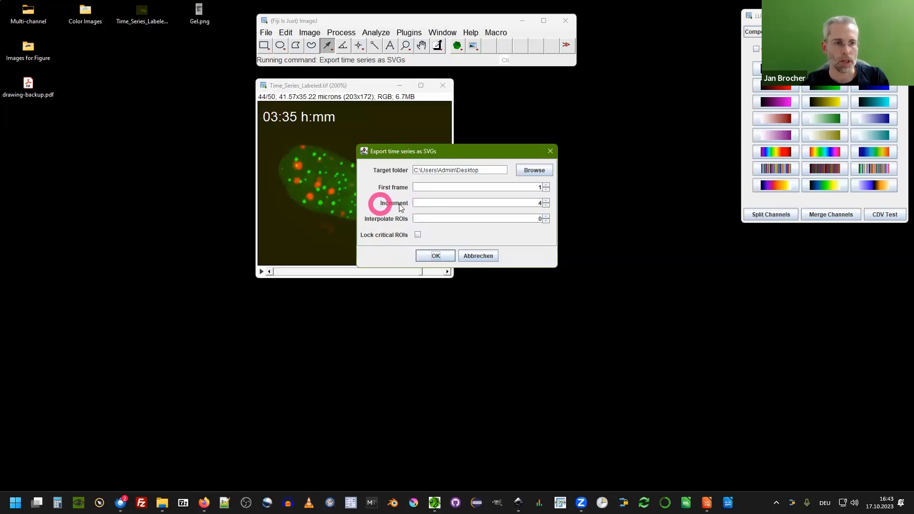
double_click(529, 199)
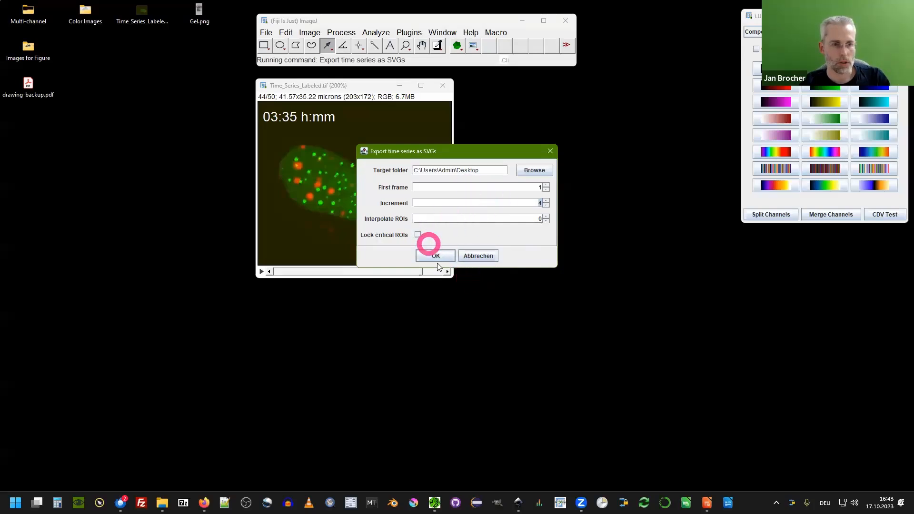
click(418, 235)
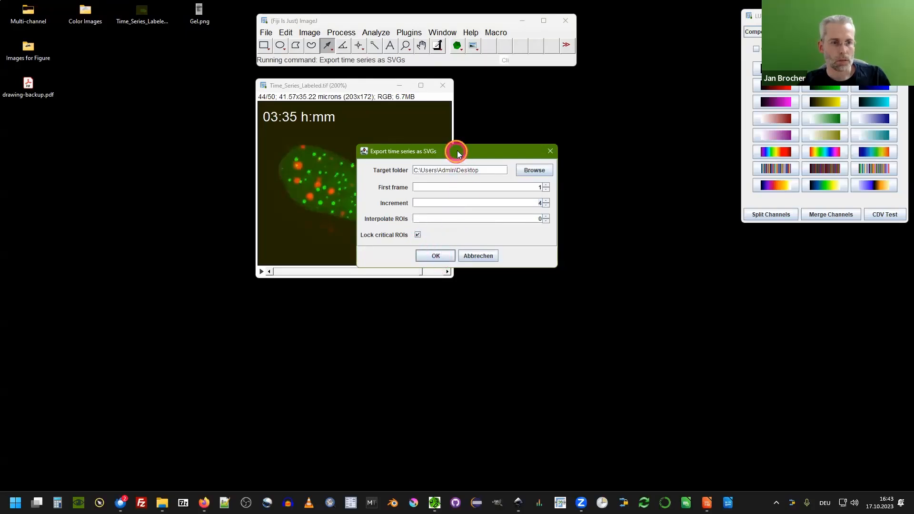
drag(463, 148, 578, 127)
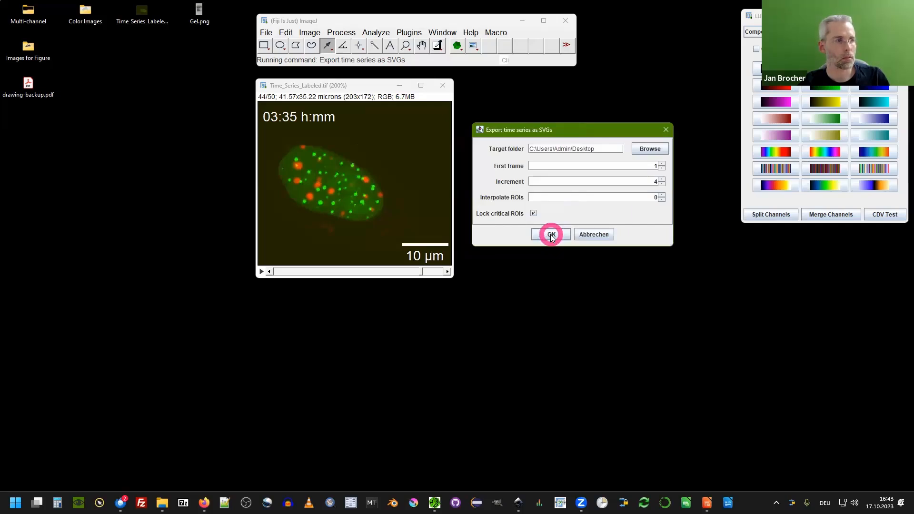
click(550, 235)
Open the exported Time_Series_Labeled folder and select all SVG files except Time_Series_Labeled.tif_49.svg.
click(97, 44)
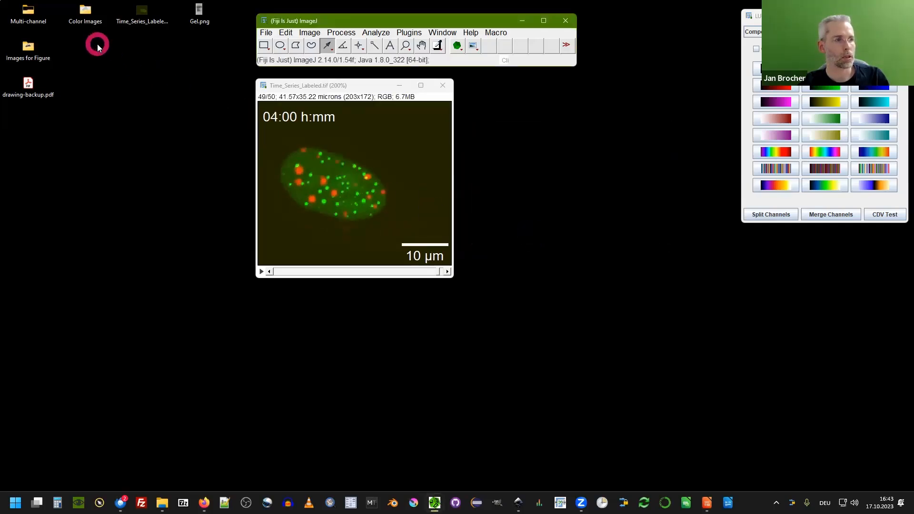
drag(28, 122, 148, 122)
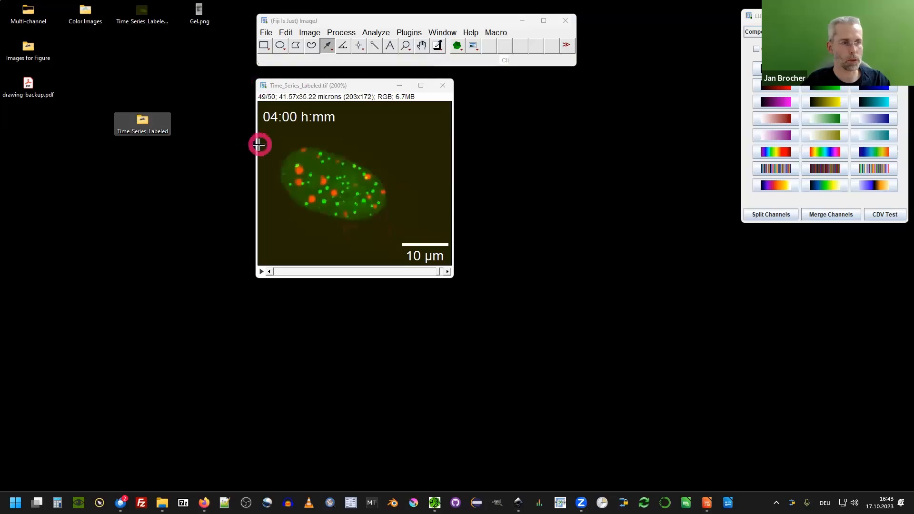
double_click(147, 122)
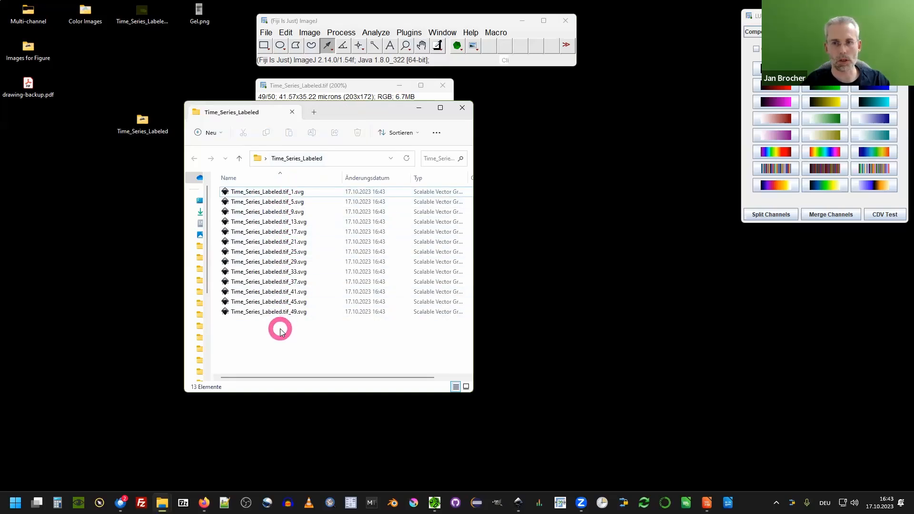
click(284, 196)
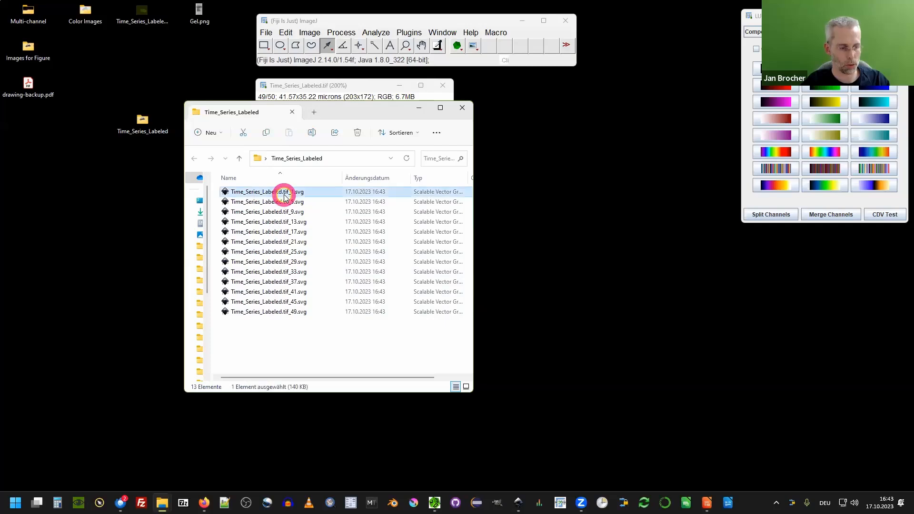
key(ctrl+a)
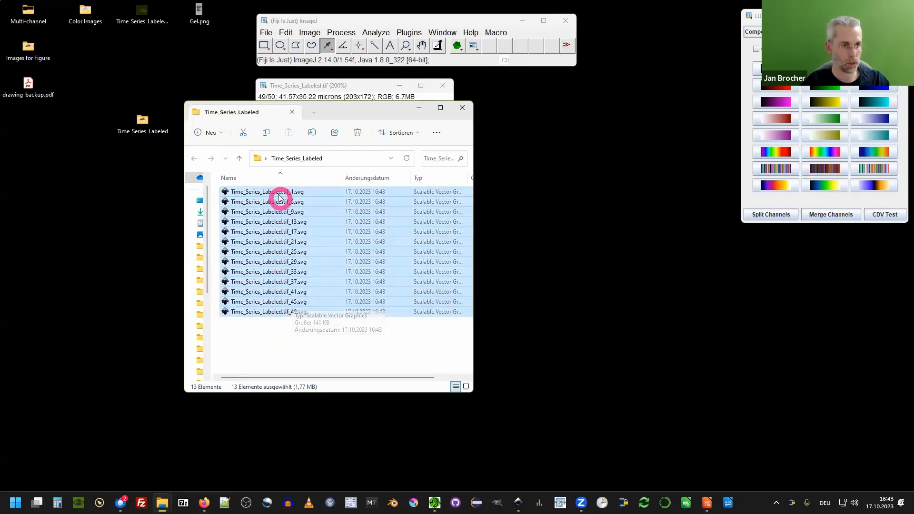
click(278, 192)
shift+click(296, 302)
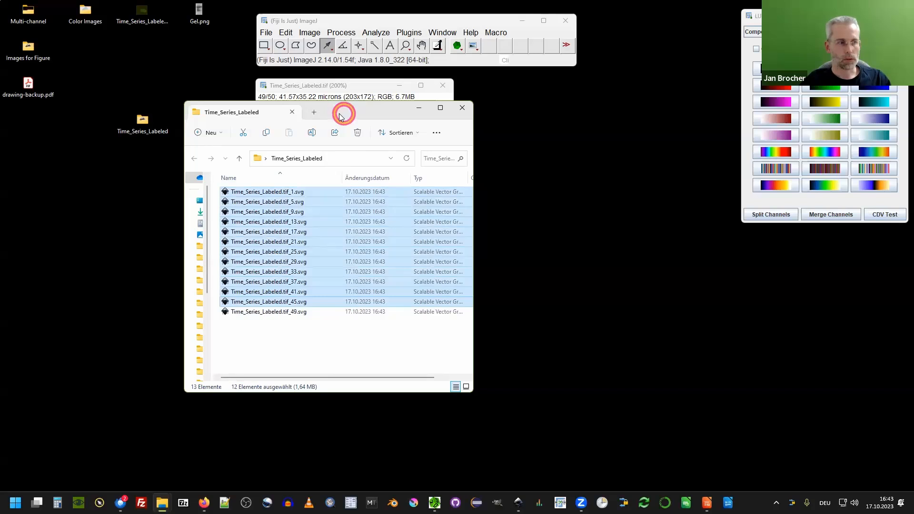
Import the twelve selected SVG frames into Inkscape onto the empty second page.
drag(343, 113, 344, 513)
click(522, 503)
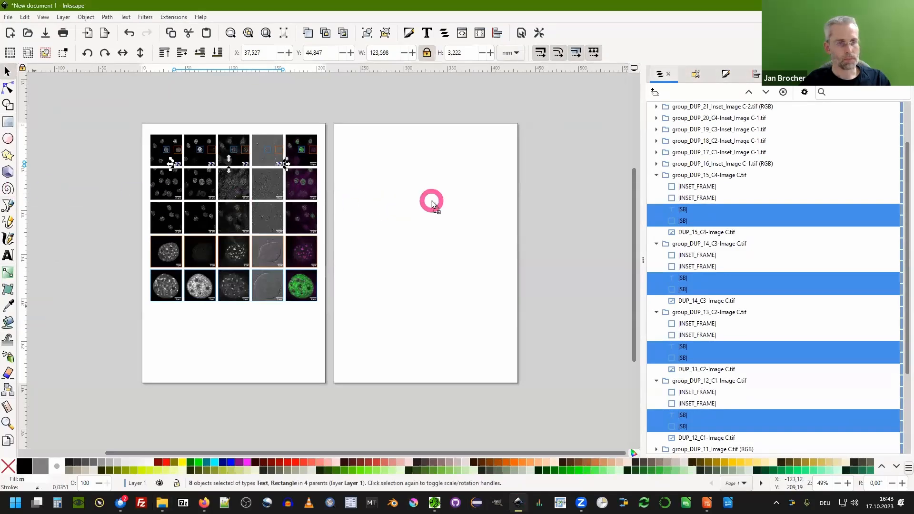
drag(431, 201, 431, 201)
drag(378, 304, 423, 199)
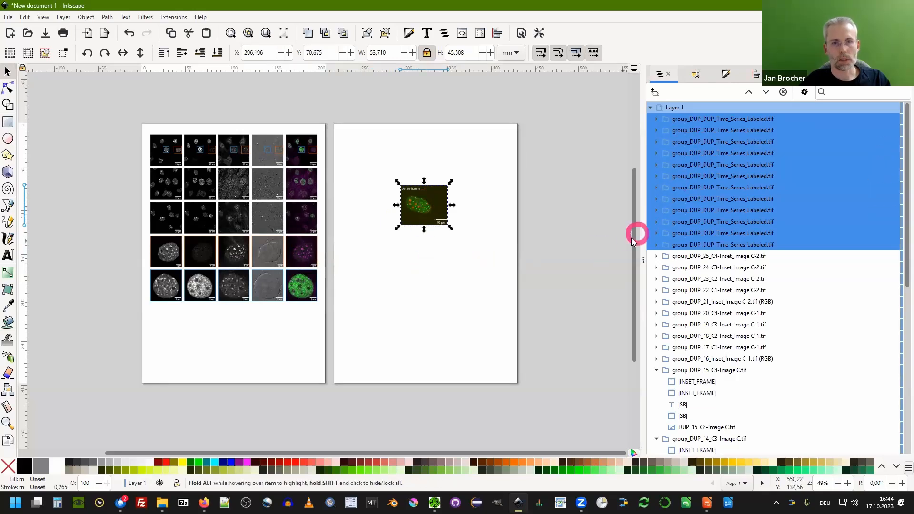
Arrange the twelve frame groups in a grid of 4 rows and 3 columns with 10 px spacing.
click(755, 75)
click(700, 93)
click(676, 119)
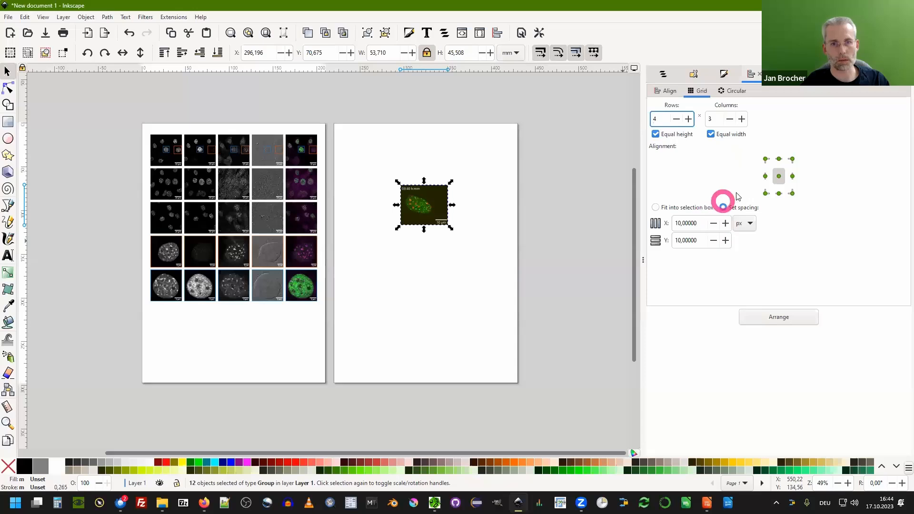
click(779, 318)
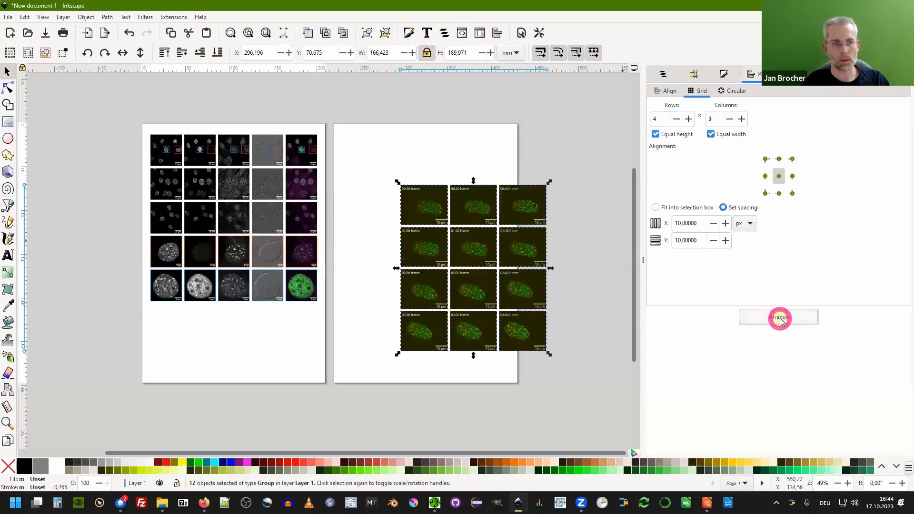
Reposition the frame grid on the second page, scale it to about 178 × 204 mm, and deselect it.
drag(424, 202, 371, 157)
scroll(351, 162, up, 3)
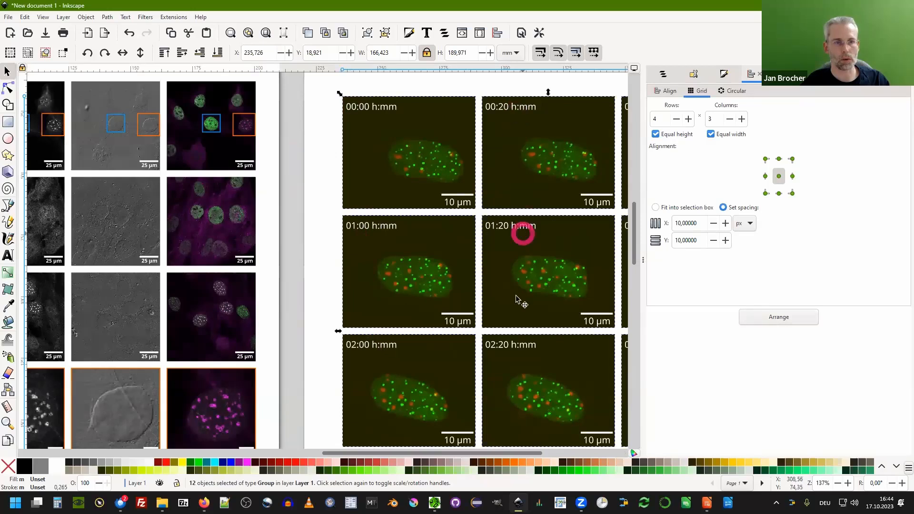
scroll(417, 247, down, 1)
scroll(408, 241, down, 1)
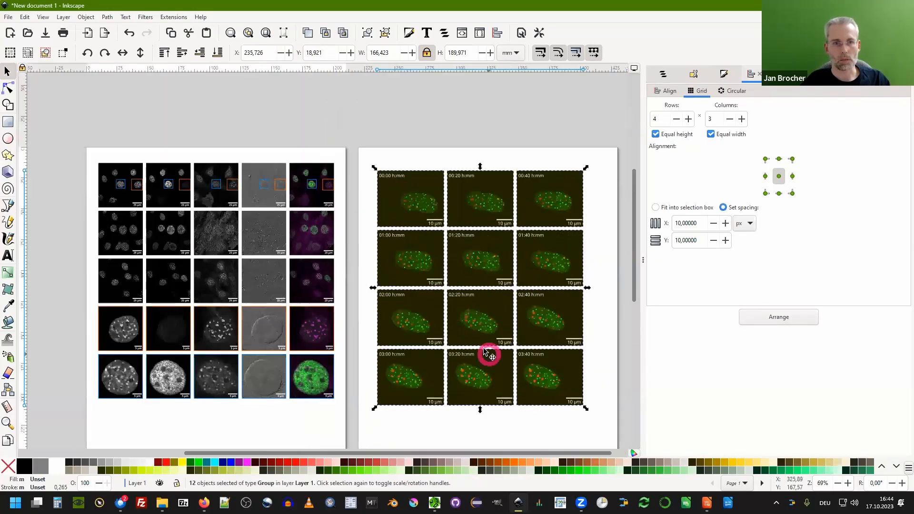
scroll(452, 186, down, 1)
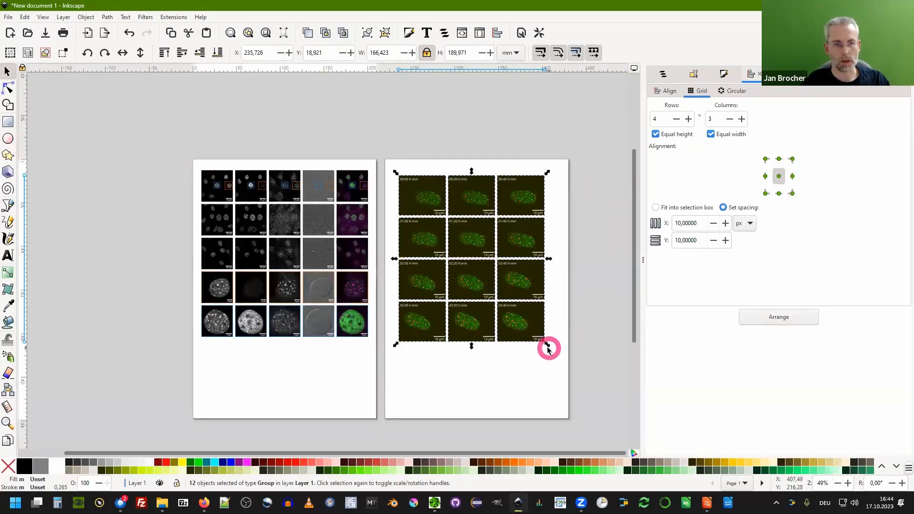
drag(548, 348, 571, 358)
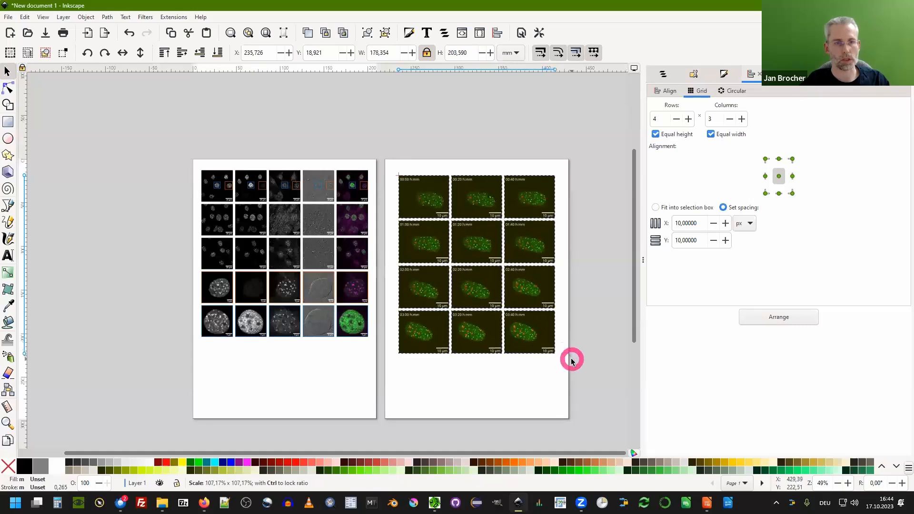
drag(432, 215, 424, 198)
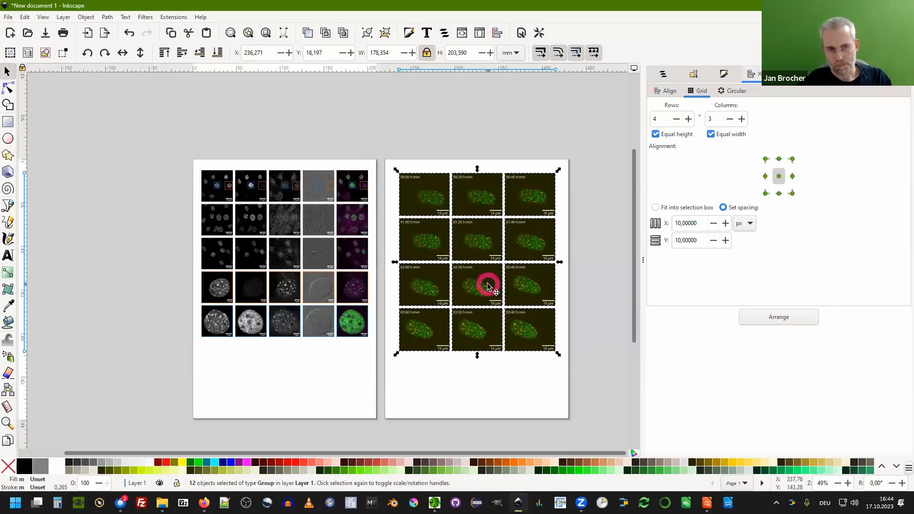
click(454, 125)
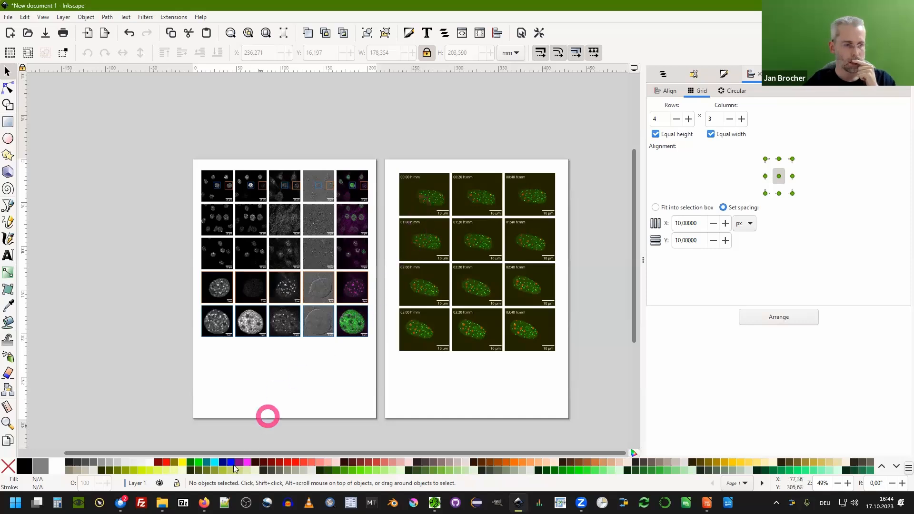
mouse_move(163, 503)
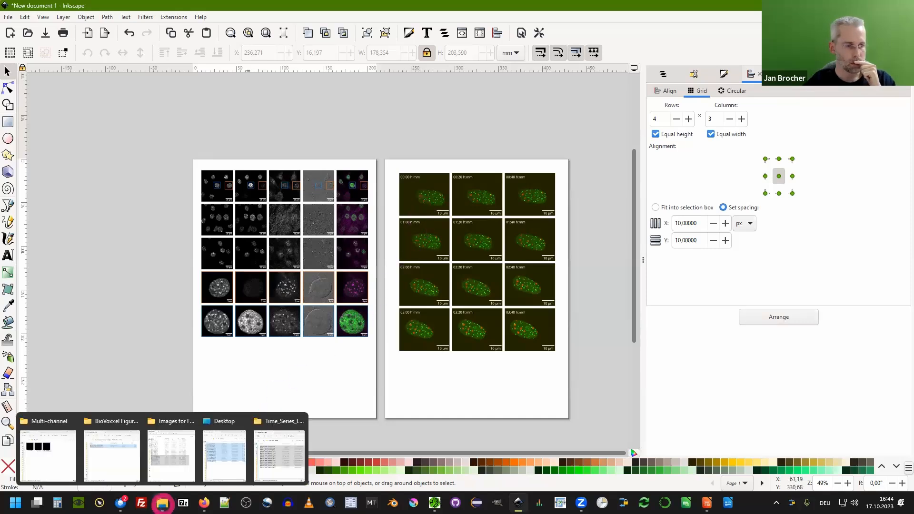
Bring the Gel.png file from the desktop into the Inkscape document, dropping it onto the first page.
key(super+d)
click(200, 14)
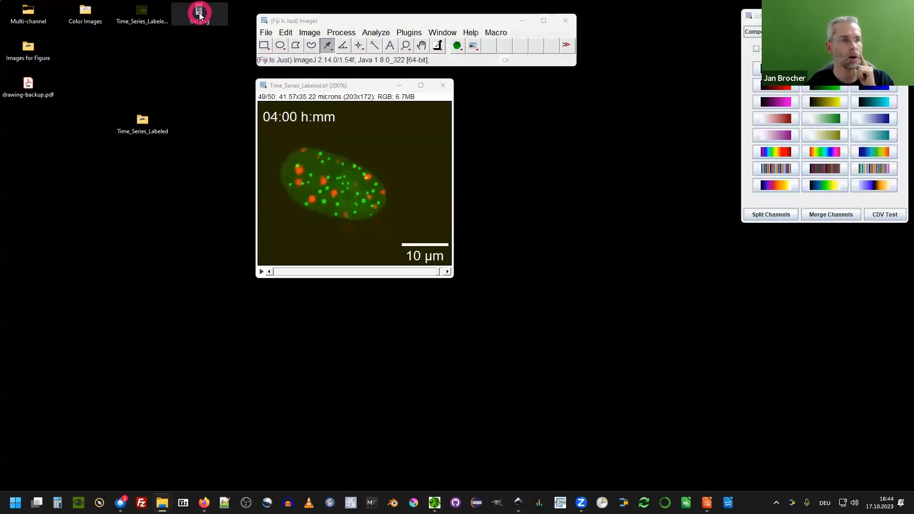
drag(200, 14, 223, 93)
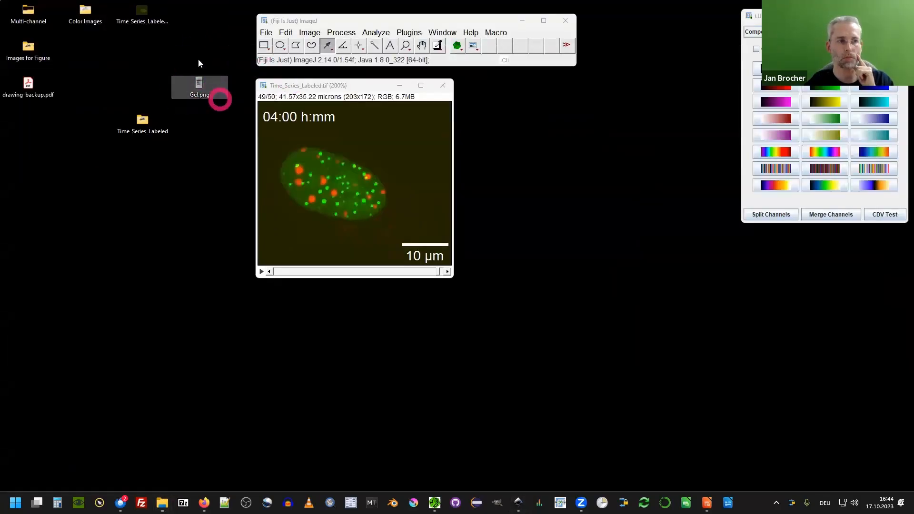
click(190, 85)
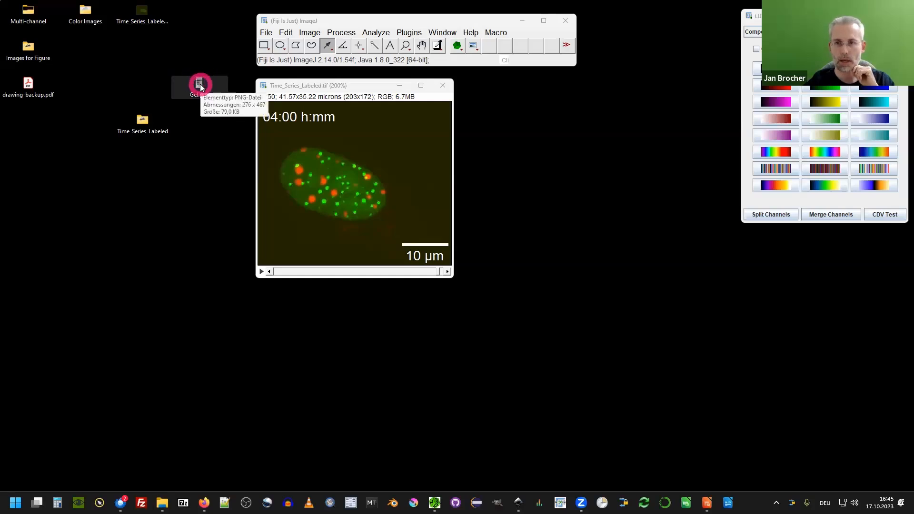
drag(200, 84, 247, 372)
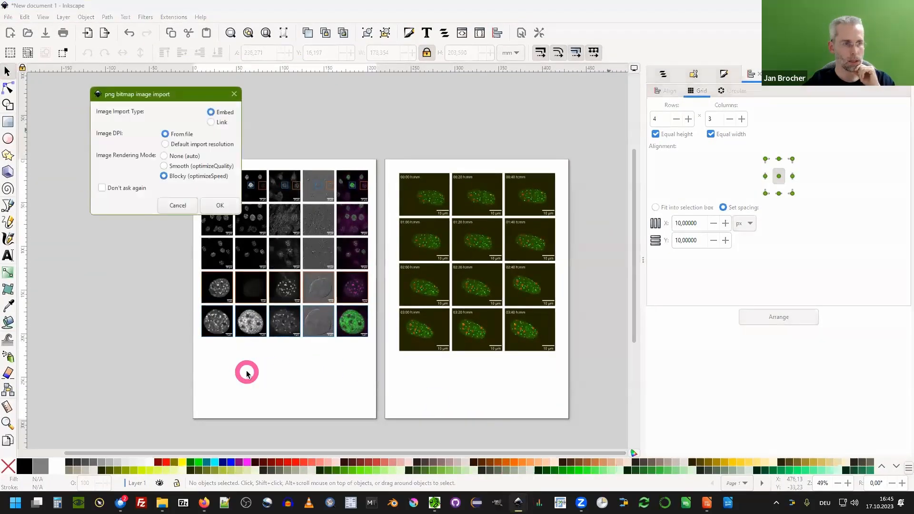
Accept the PNG bitmap import with Embed, DPI from file and Blocky rendering.
drag(137, 94, 101, 134)
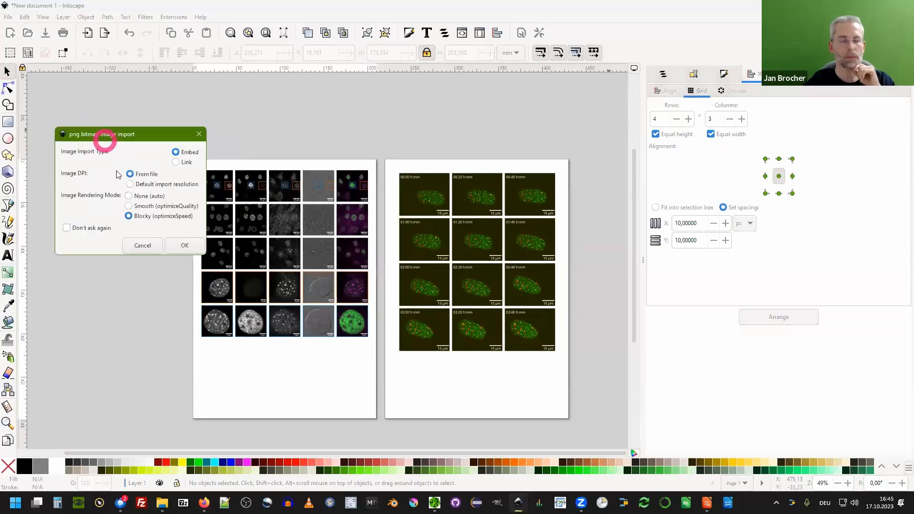
click(182, 271)
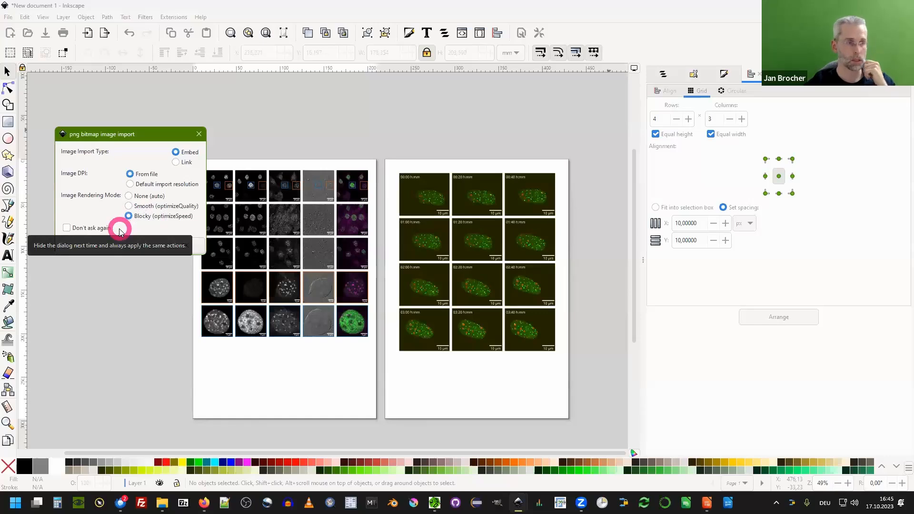
drag(106, 138, 101, 118)
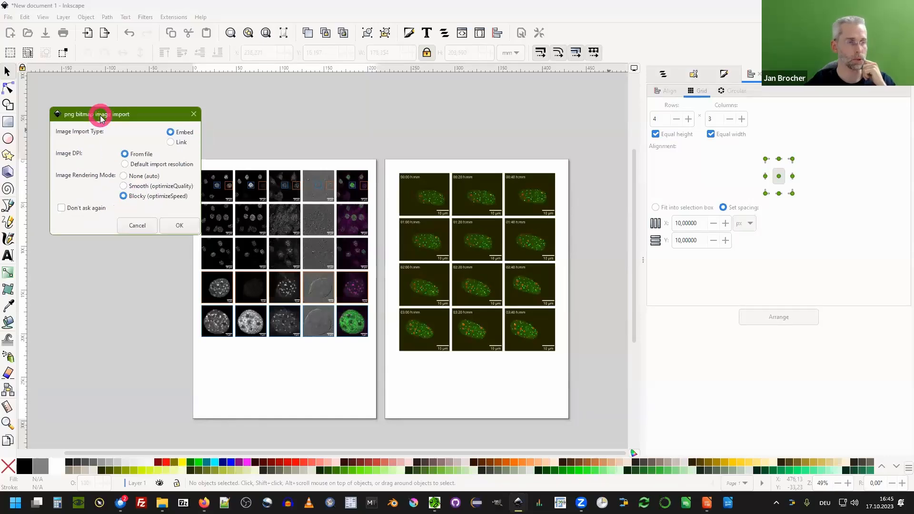
click(172, 226)
Position the imported gel image below the multi-channel figure grid on the first page.
drag(324, 273, 299, 396)
ctrl+scroll(290, 330, up, 4)
ctrl+scroll(289, 330, up, 8)
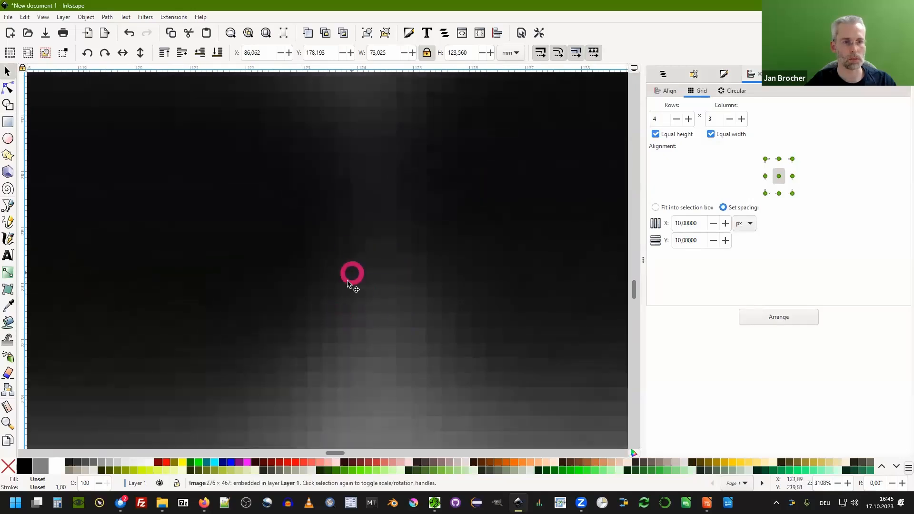
ctrl+scroll(414, 224, down, 8)
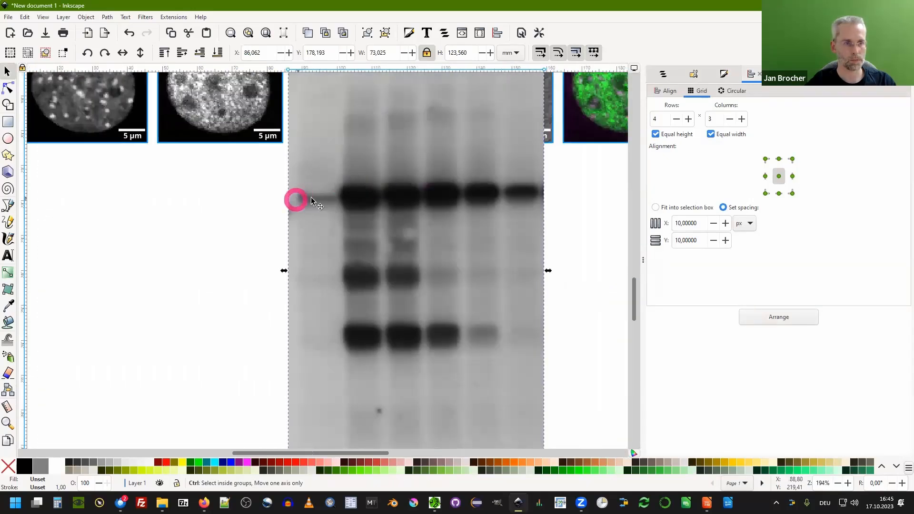
ctrl+scroll(311, 198, down, 2)
drag(364, 176, 279, 224)
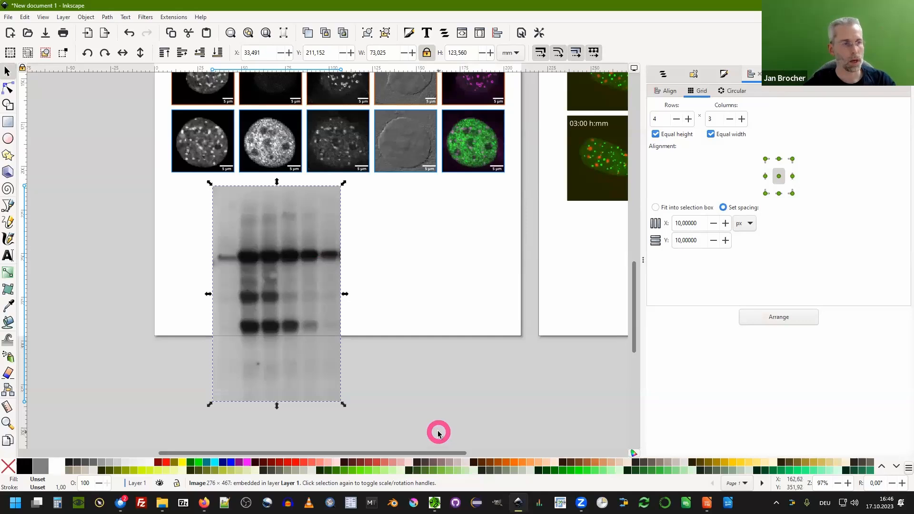
Draw a rectangle about 74 × 27 mm across the top band row of the gel image.
click(11, 123)
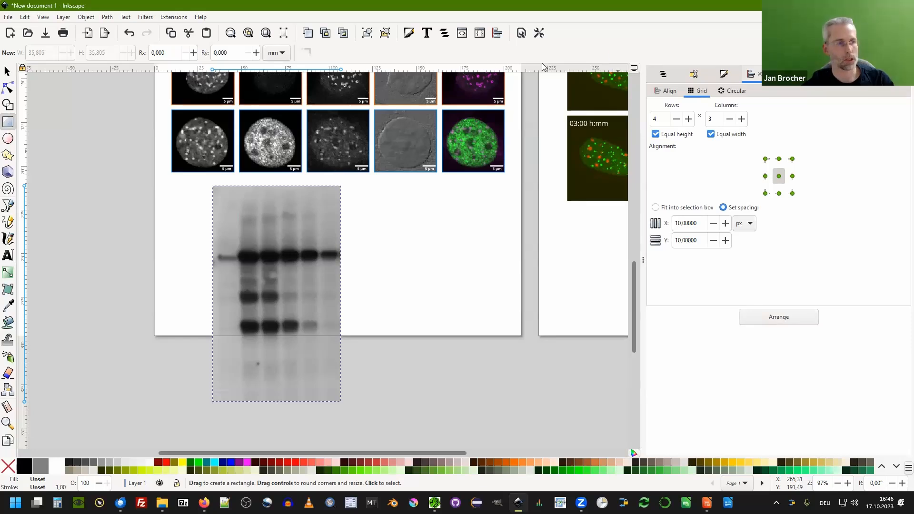
click(7, 71)
mouse_move(274, 247)
mouse_down()
mouse_move(318, 239)
mouse_move(302, 250)
mouse_move(308, 236)
mouse_move(309, 250)
mouse_move(371, 240)
mouse_move(381, 230)
mouse_move(374, 248)
mouse_move(295, 265)
mouse_move(278, 232)
mouse_move(274, 246)
mouse_up()
click(8, 122)
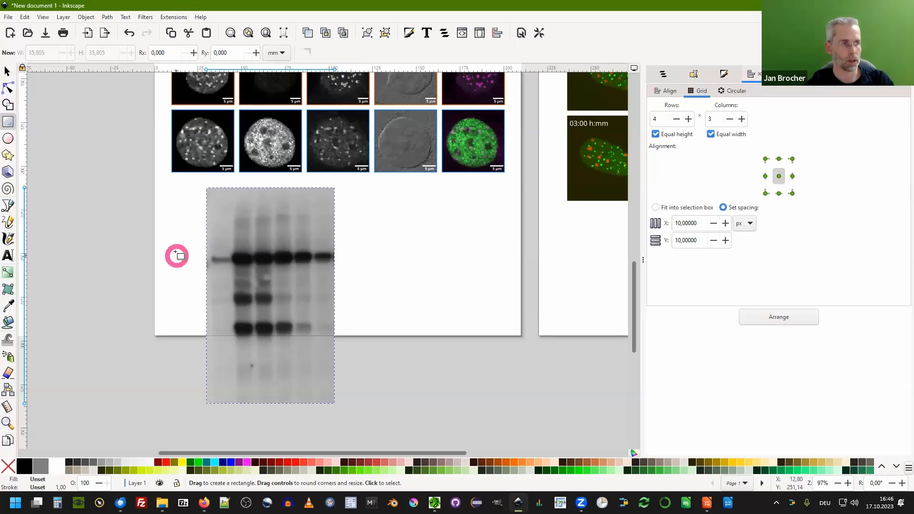
drag(207, 236, 335, 281)
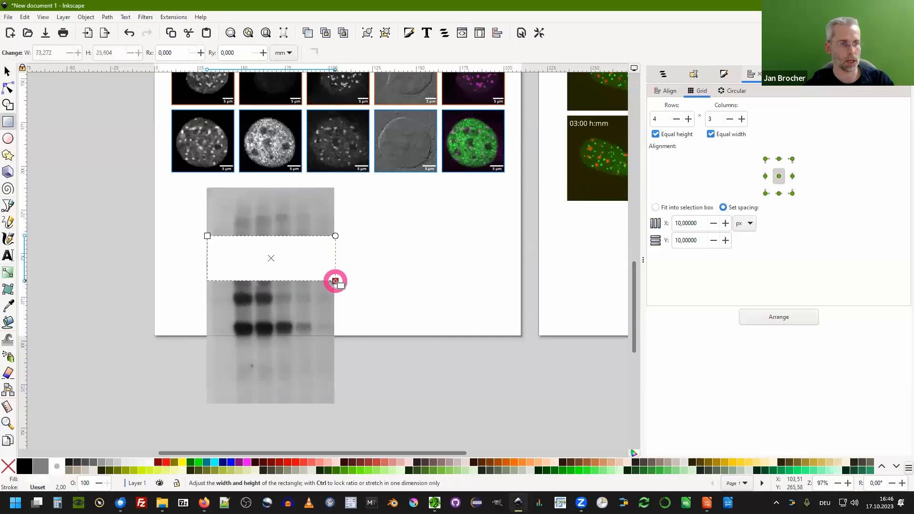
drag(207, 236, 205, 234)
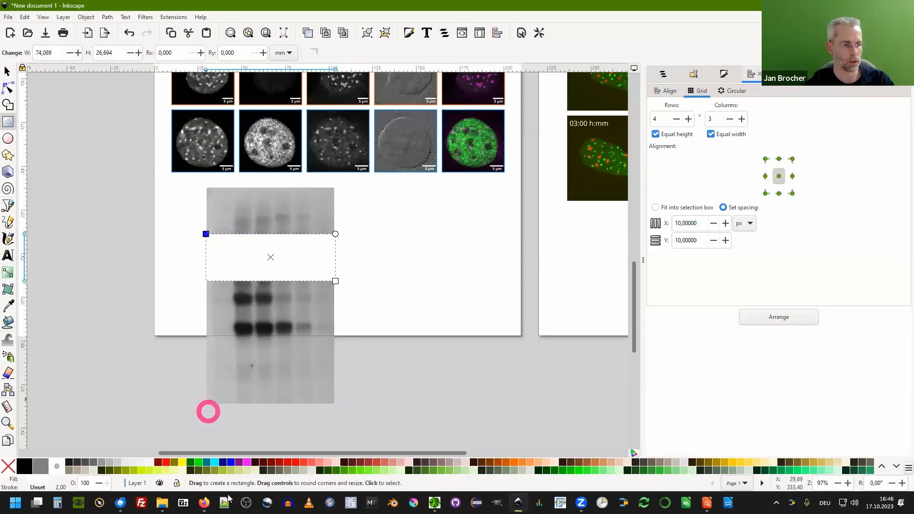
Give the rectangle a red stroke and no fill.
click(165, 461)
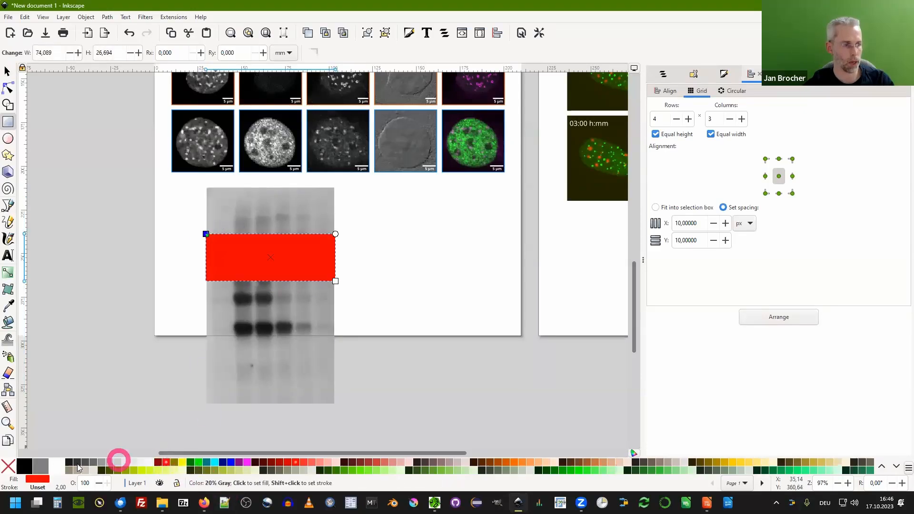
shift+click(9, 468)
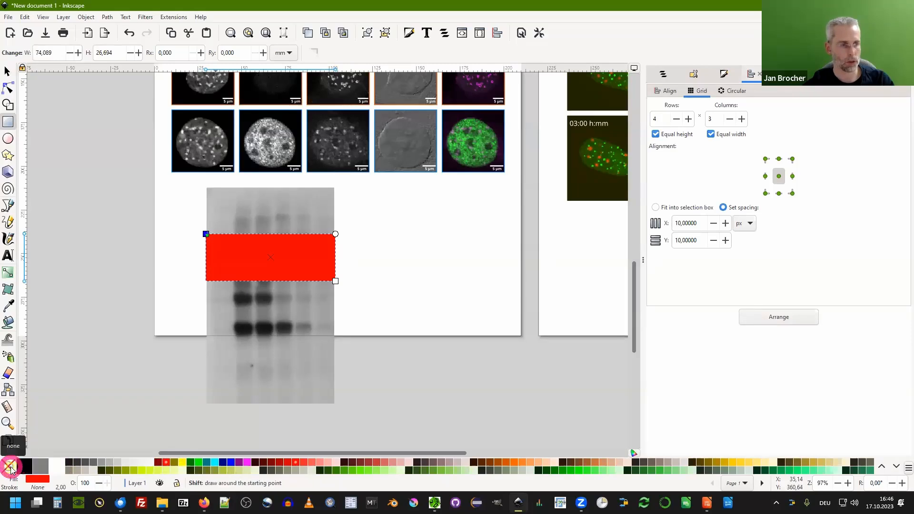
click(11, 467)
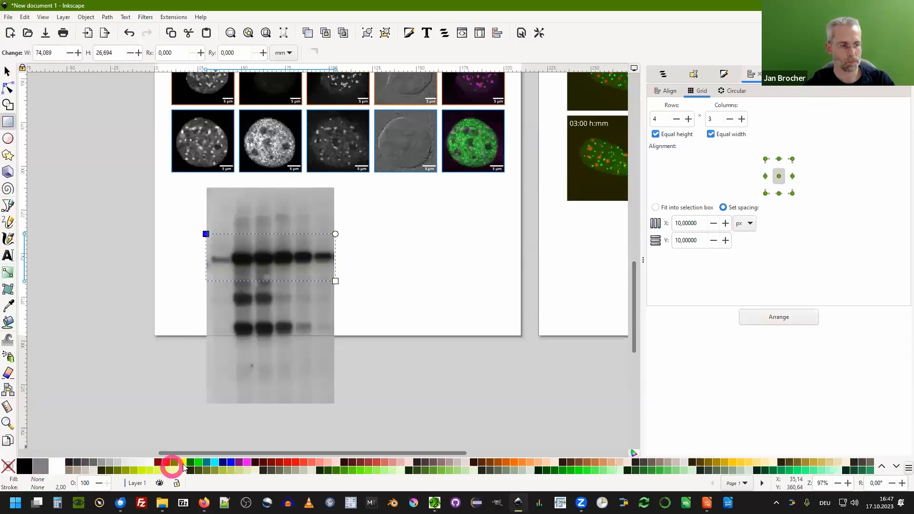
shift+click(162, 464)
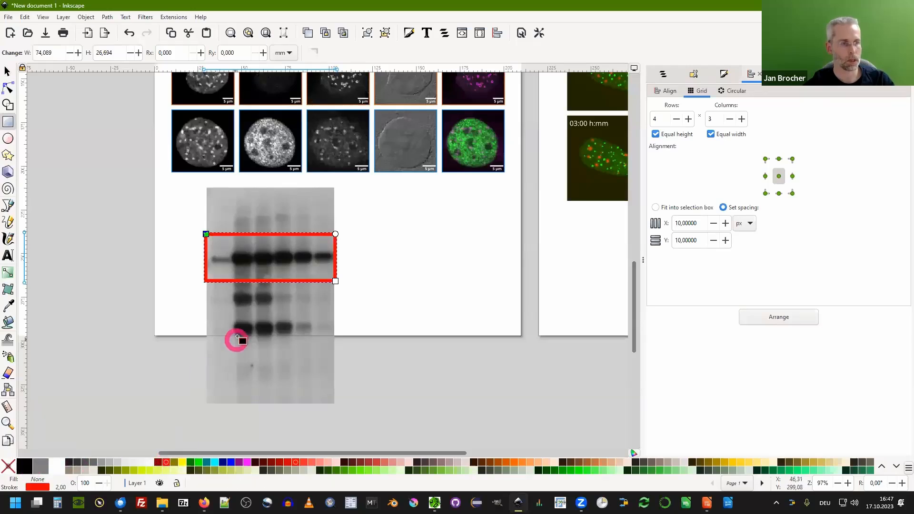
Adjust the rectangle to the gel image's width, about 73 × 32 mm, around the top bands.
click(7, 71)
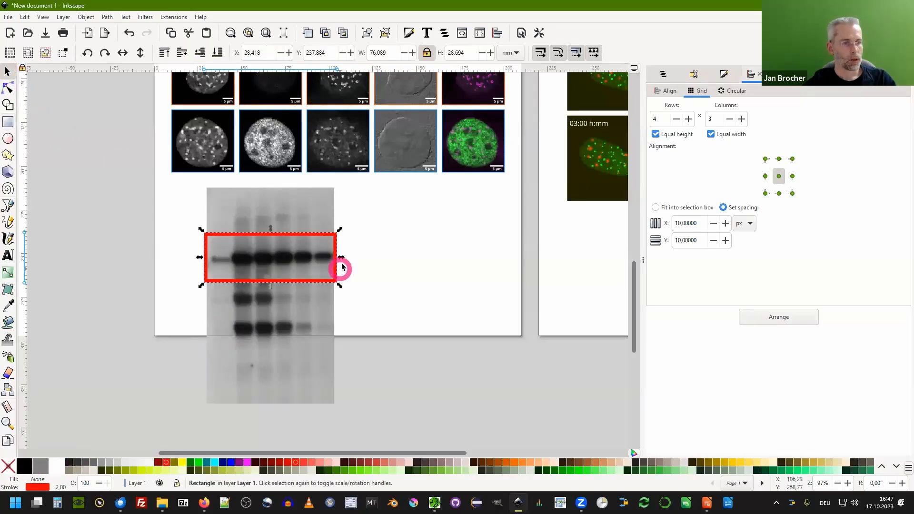
drag(341, 258, 338, 259)
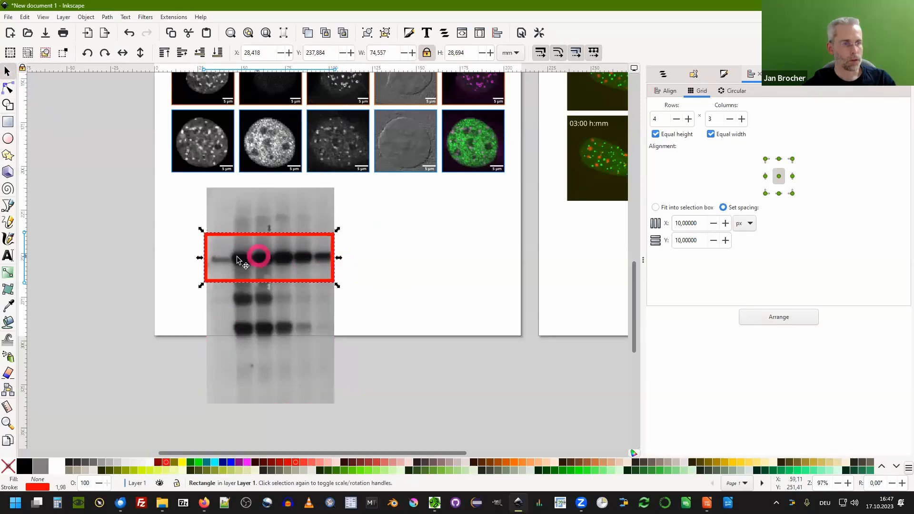
drag(202, 259, 205, 257)
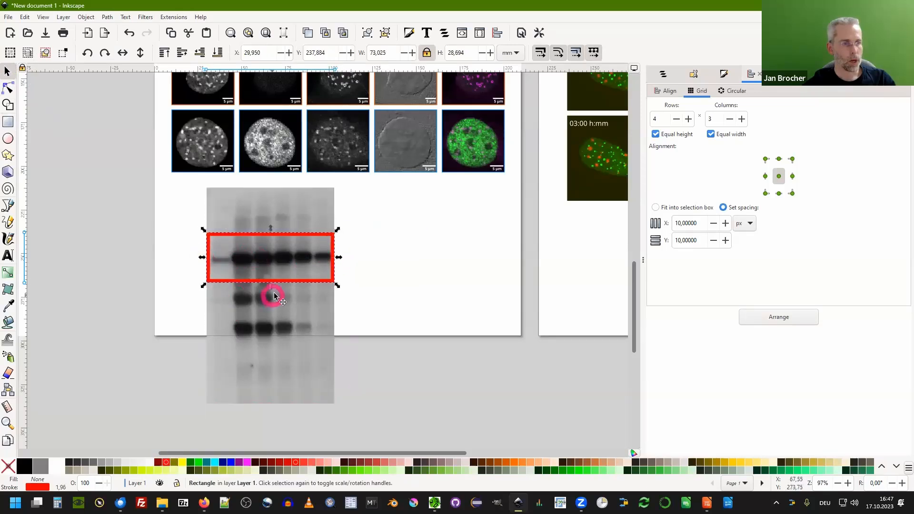
drag(267, 288, 270, 295)
drag(271, 227, 267, 222)
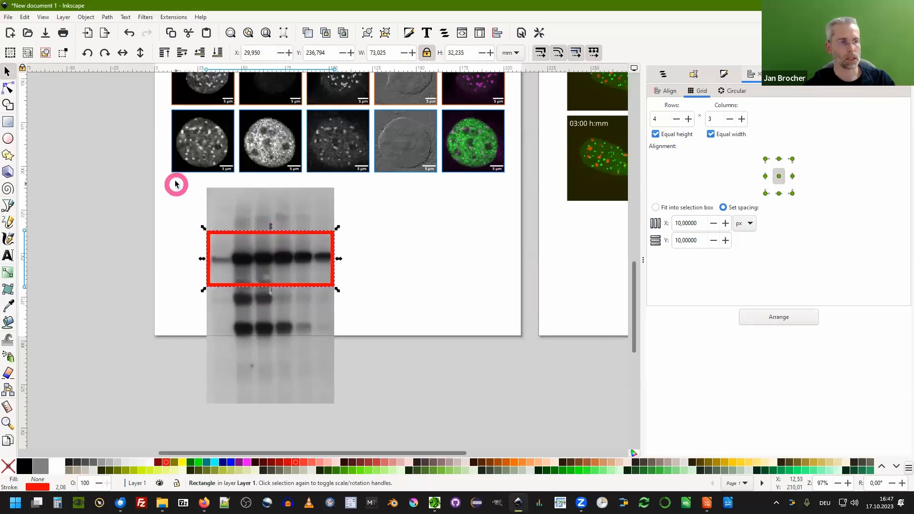
Clip the gel image to the rectangle together with it and move the cropped strip up slightly.
drag(176, 182, 374, 428)
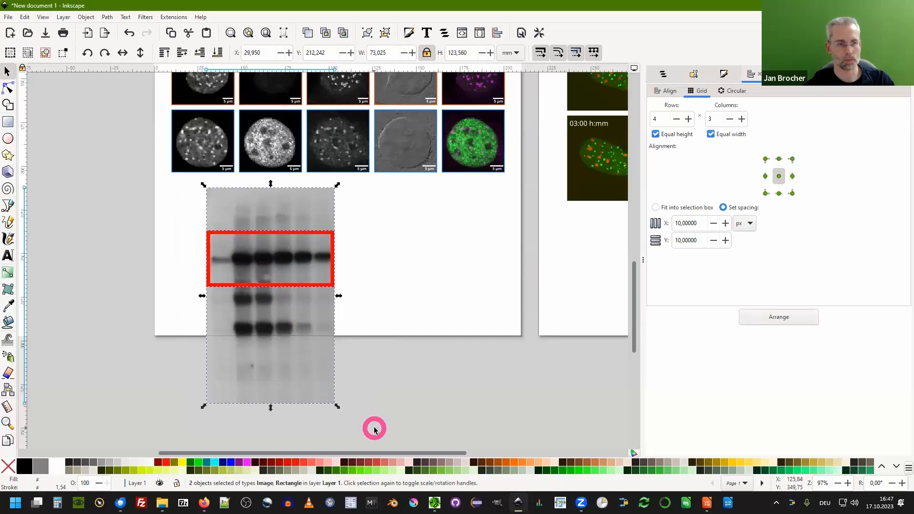
click(663, 74)
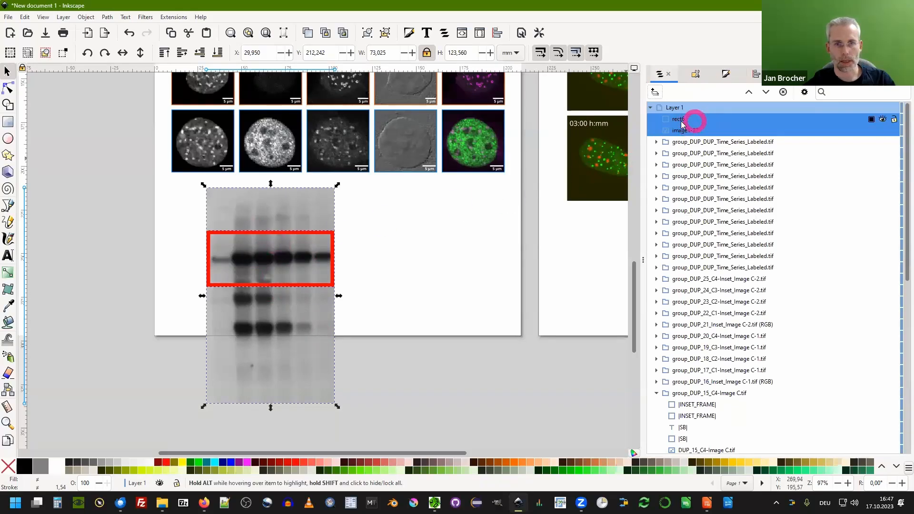
right_click(273, 246)
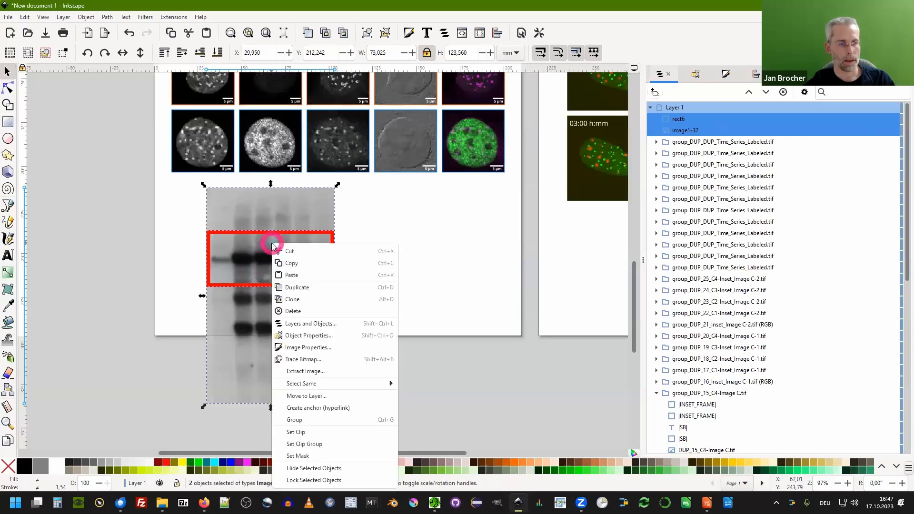
click(317, 433)
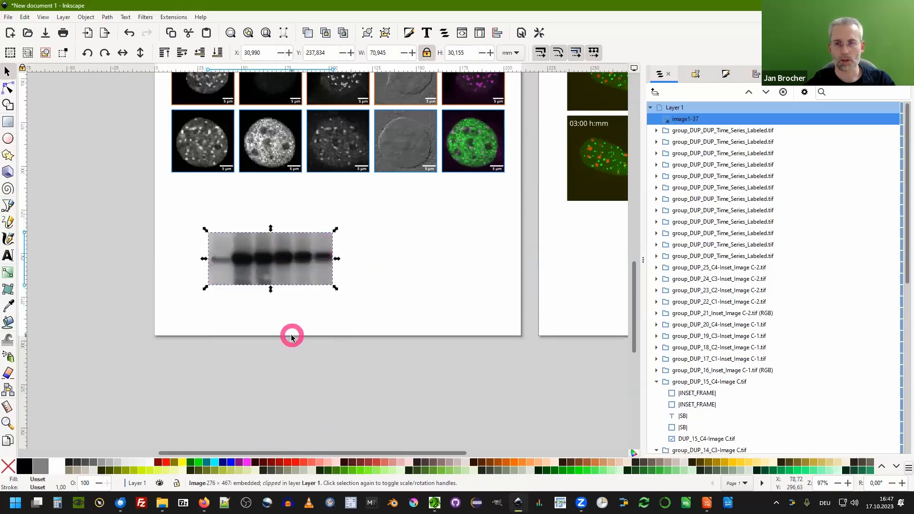
drag(290, 267, 275, 238)
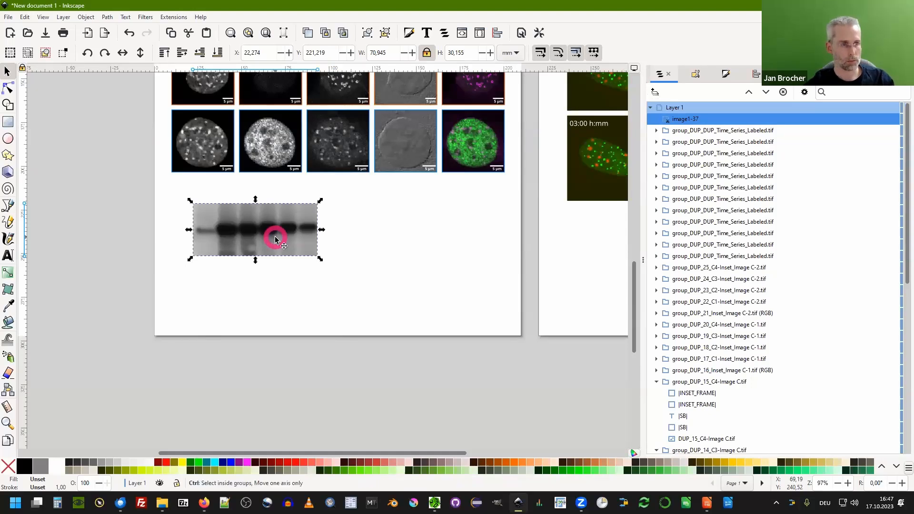
Duplicate the cropped gel strip, move the copy to the right, and release its clip.
key(ctrl+d)
drag(240, 227, 402, 229)
right_click(402, 229)
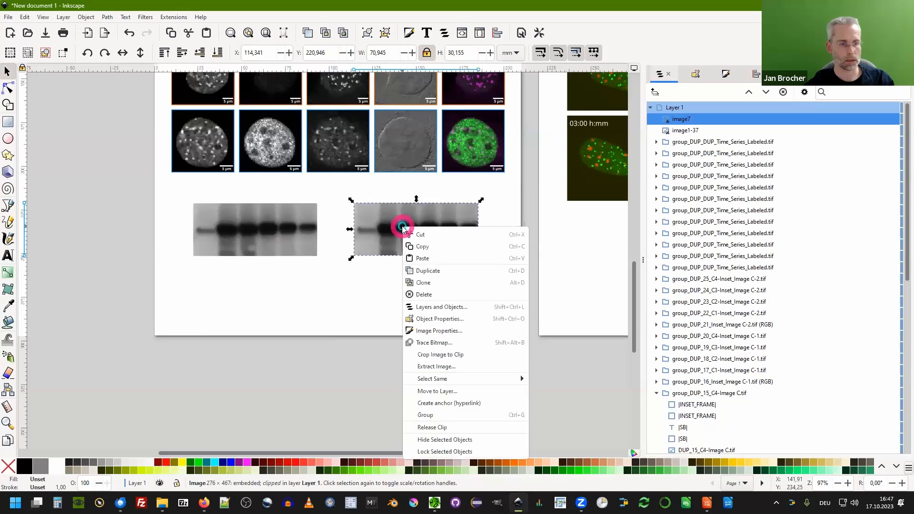
click(436, 426)
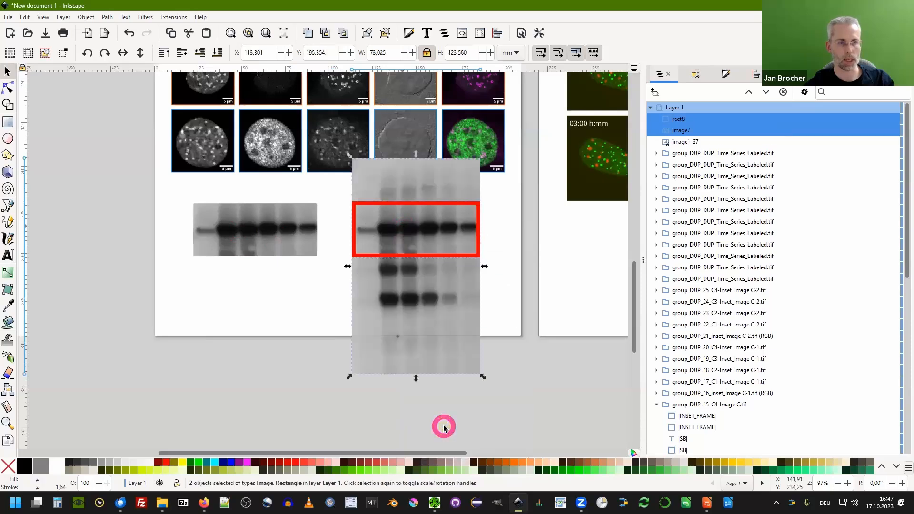
Move the duplicate's red rectangle down over the lower band row of the gel image.
click(500, 230)
click(426, 256)
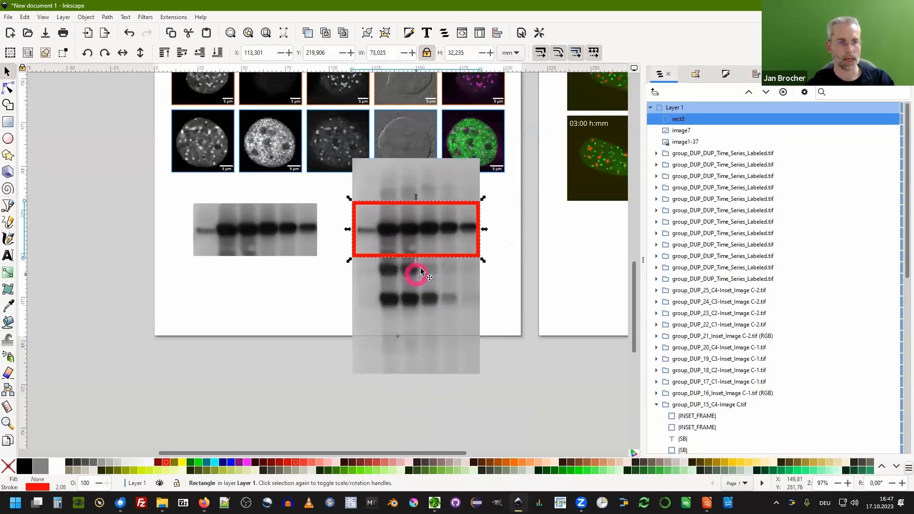
drag(427, 257, 428, 320)
click(426, 305)
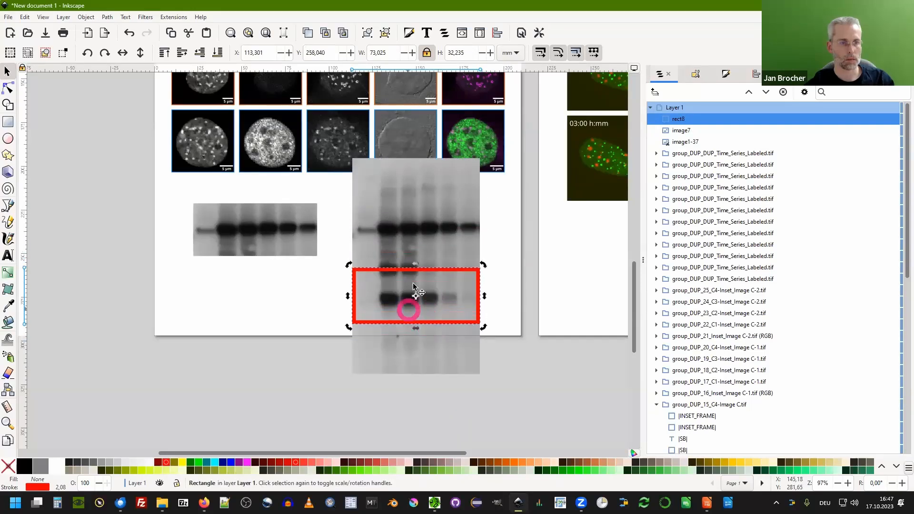
Try clipping the duplicate image to the rectangle and move both beneath the first cropped strip.
shift+click(449, 228)
right_click(449, 228)
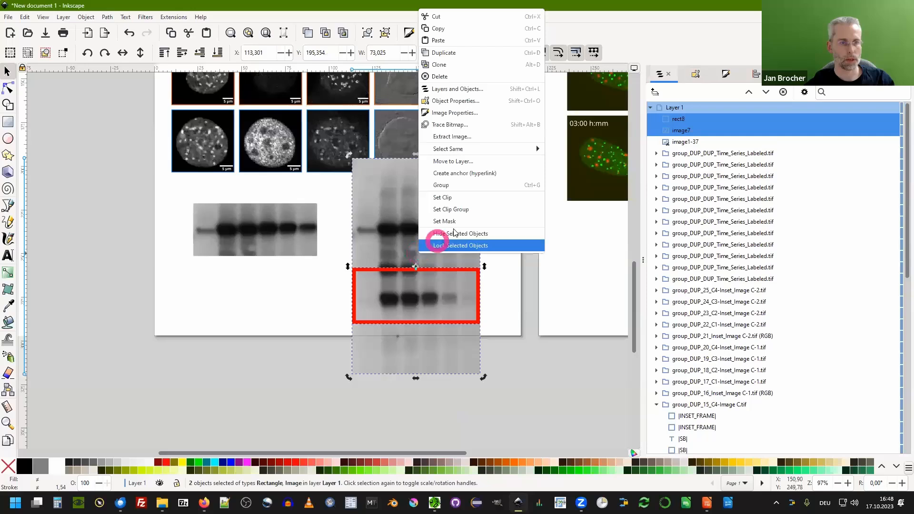
click(459, 201)
drag(406, 292, 279, 291)
click(292, 279)
right_click(278, 291)
click(307, 256)
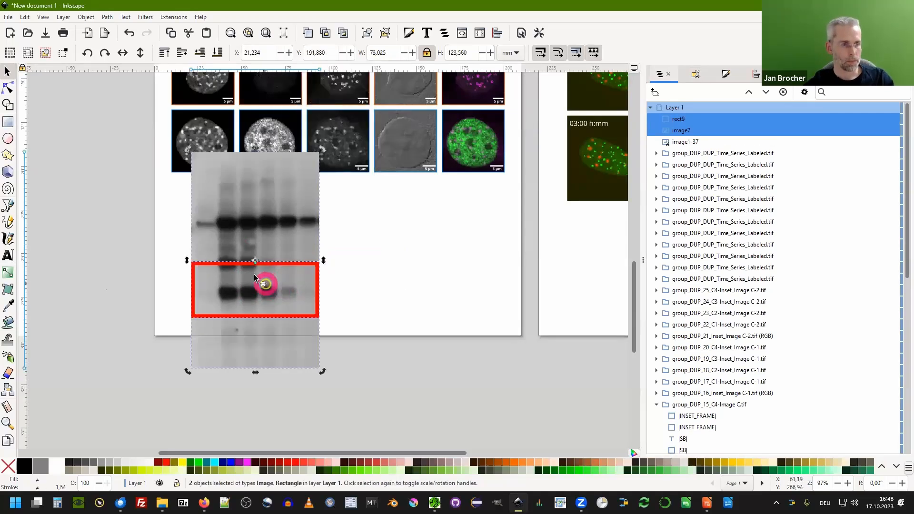
Fine-tune the rectangle's position over the lower bands and clip the duplicate image to it.
click(251, 262)
drag(254, 258, 253, 265)
shift+click(253, 266)
right_click(255, 267)
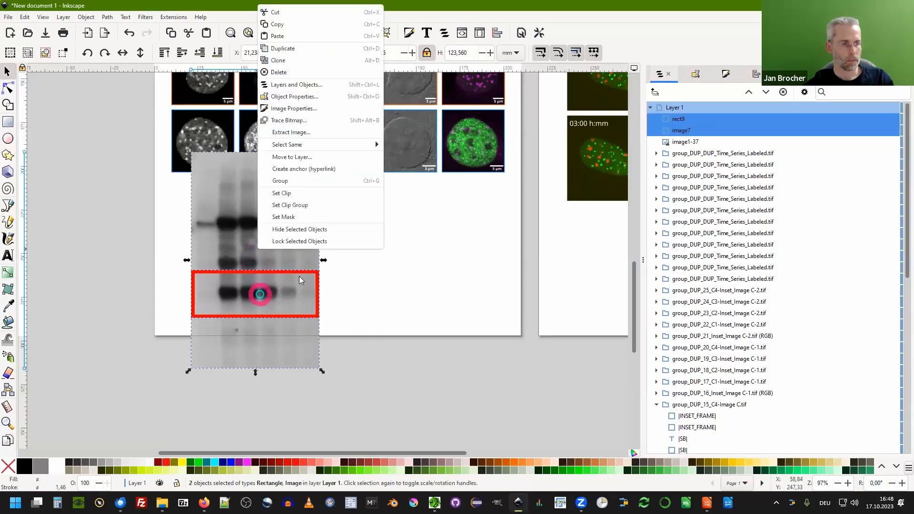
click(298, 204)
Place the second cropped strip just below the first one, nudging it down slightly.
drag(265, 313, 260, 286)
key(Down)
key(Down)
key(Down)
key(Down)
key(Down)
key(Down)
key(Down)
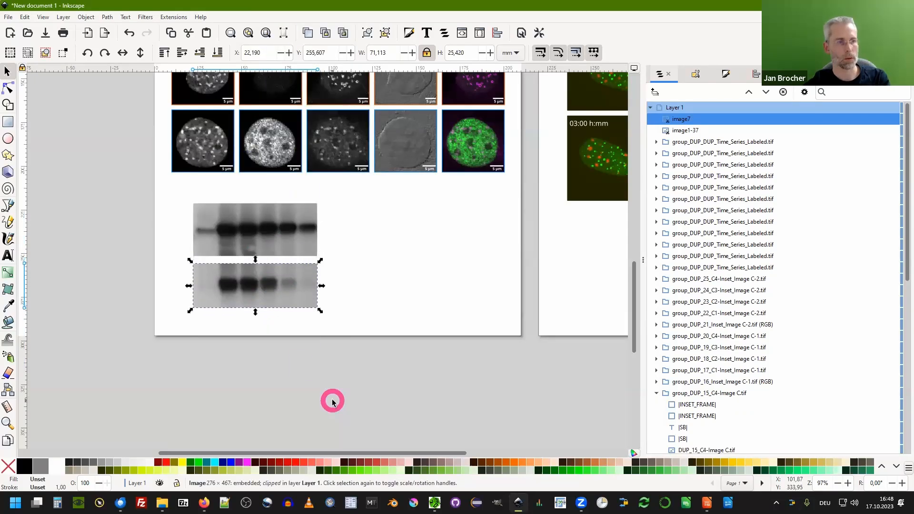
Select both cropped gel strips and move them together up and to the right, centred beneath the image grid.
drag(176, 200, 361, 331)
drag(270, 236, 282, 216)
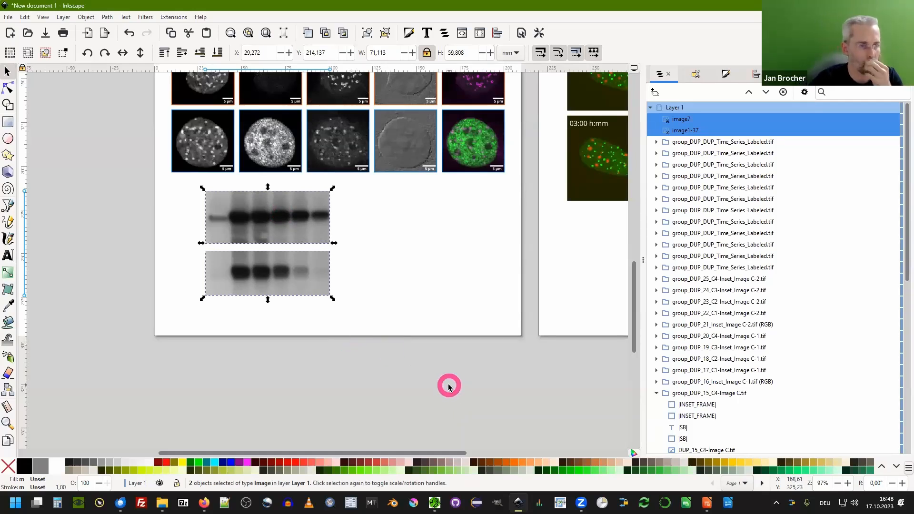
drag(242, 218, 280, 219)
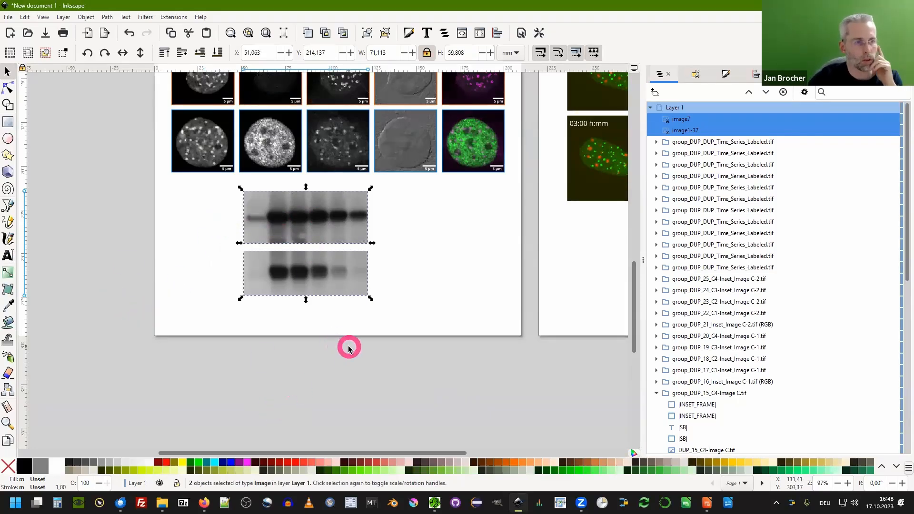
scroll(351, 347, up, 2)
scroll(387, 328, up, 4)
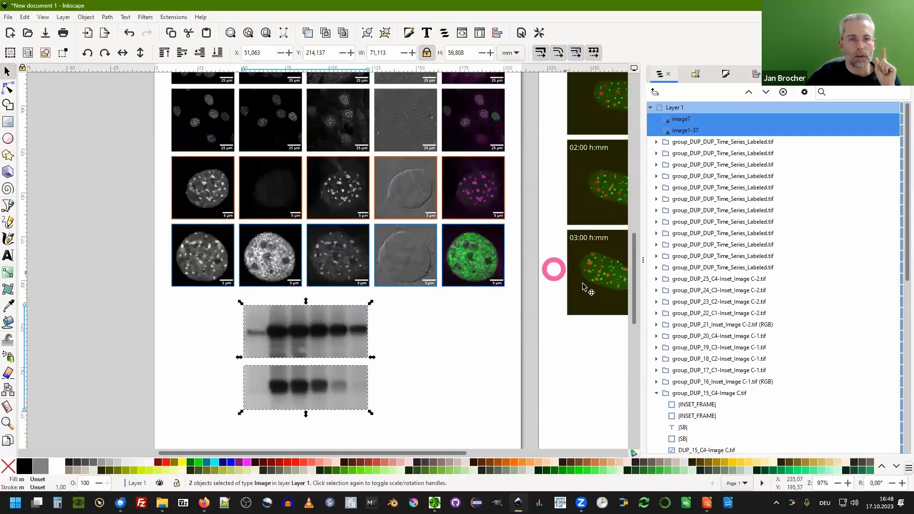
drag(644, 255, 718, 247)
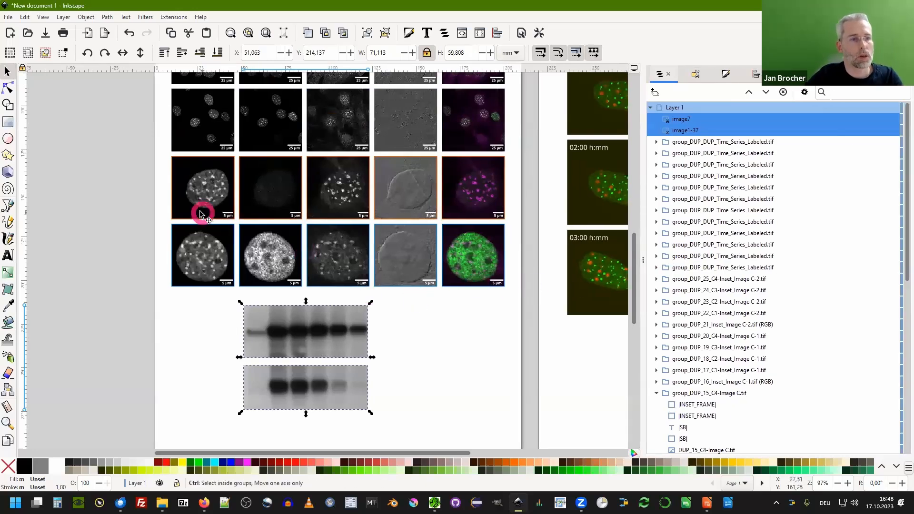
scroll(198, 207, down, 2)
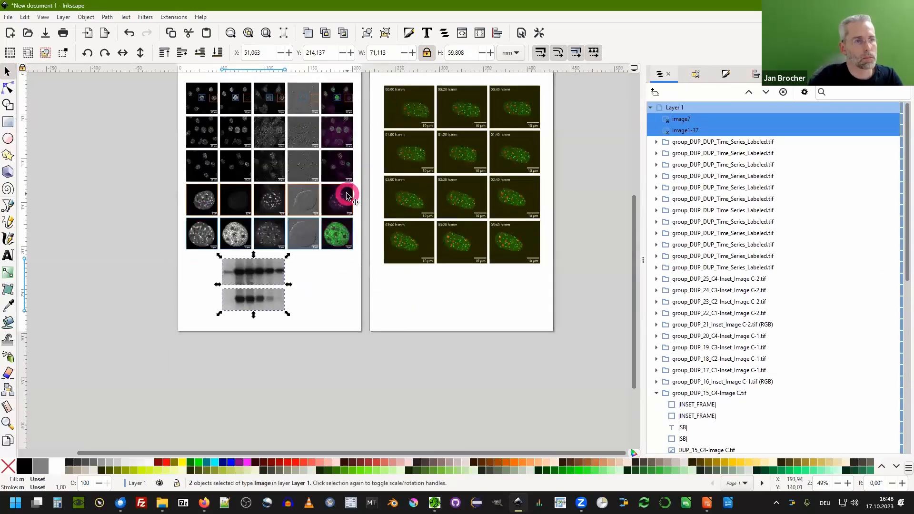
scroll(121, 169, up, 2)
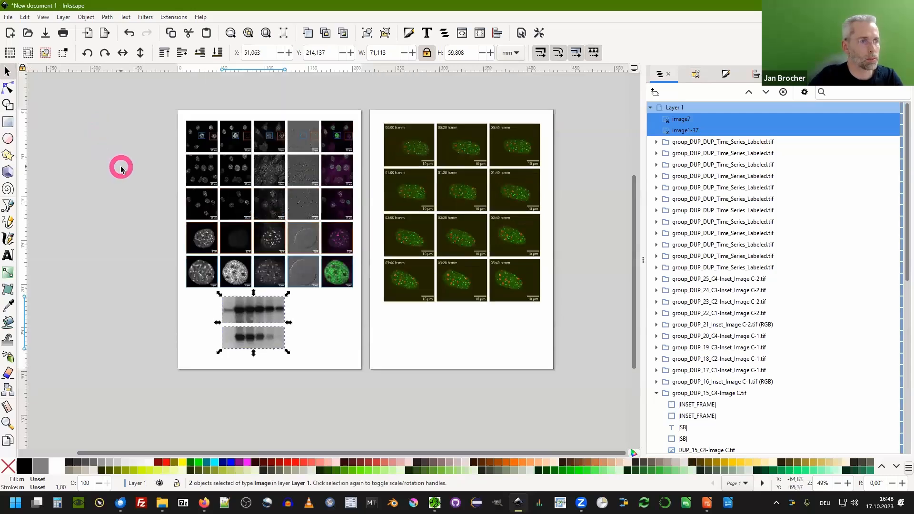
Save the document as drawing.svg on the Desktop.
click(9, 17)
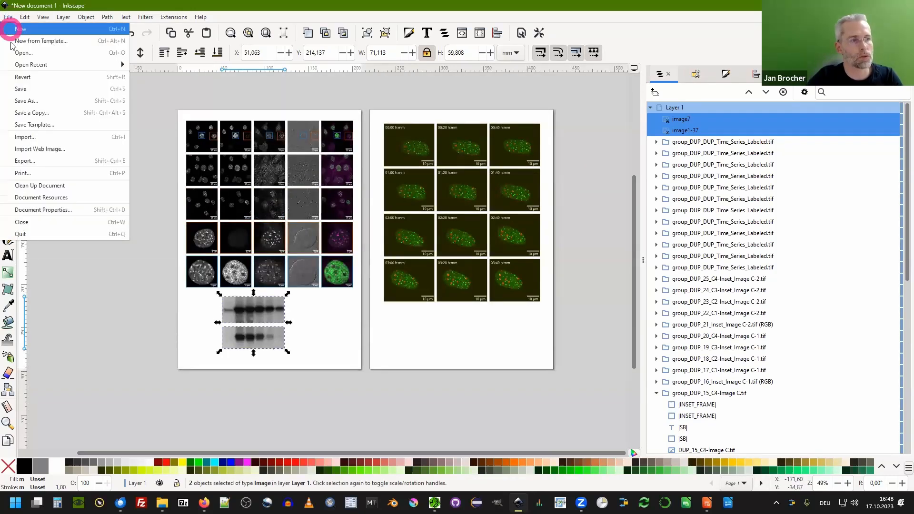
click(30, 101)
click(27, 91)
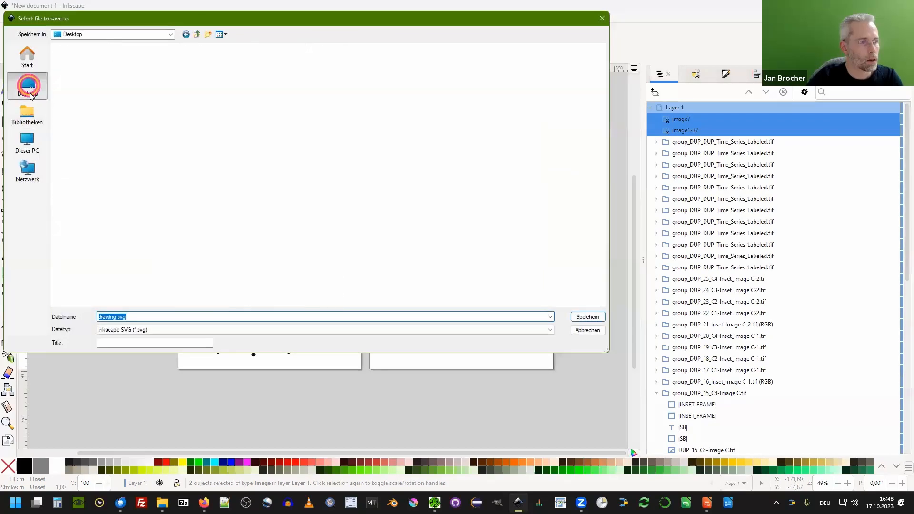
click(579, 317)
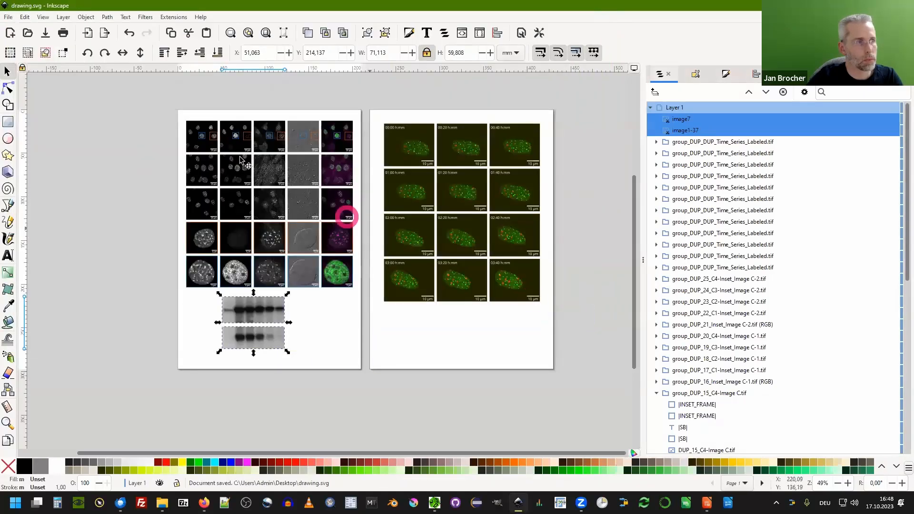
Save the document again as drawing.pdf in Portable Document Format, accepting the PDF export options.
click(8, 18)
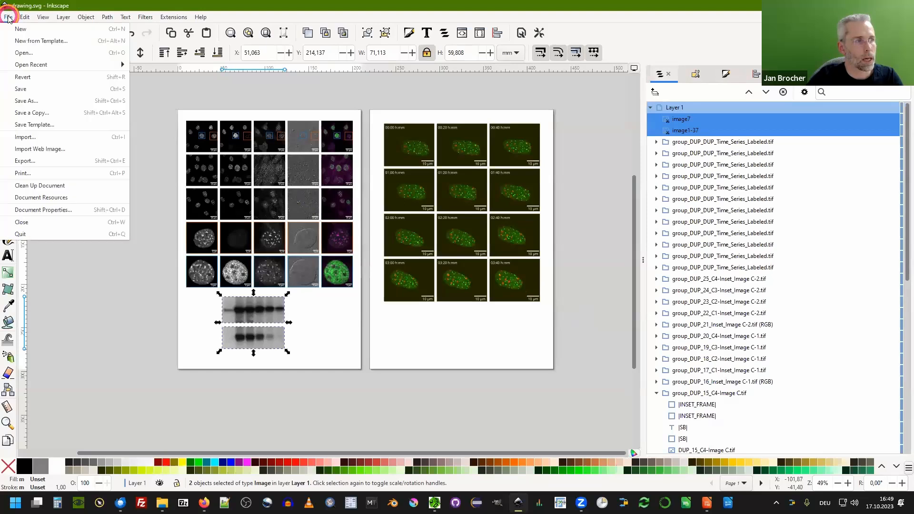
click(41, 101)
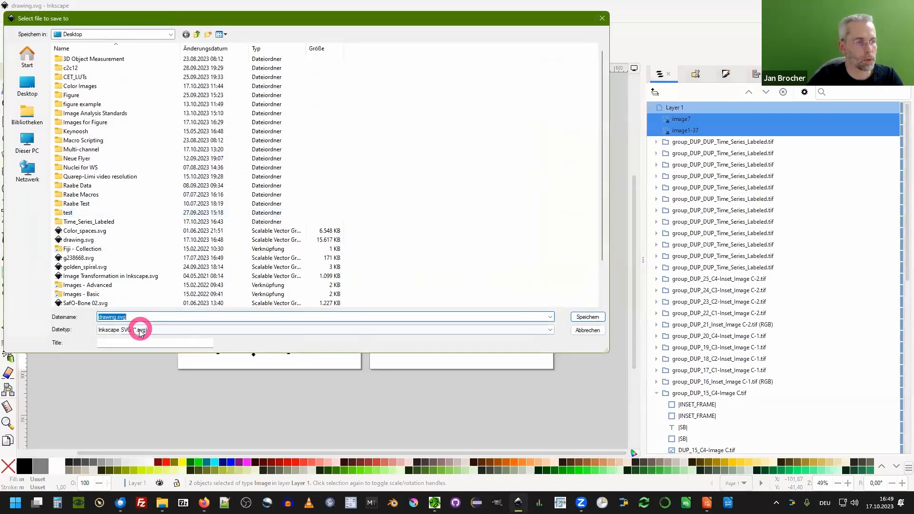
click(140, 332)
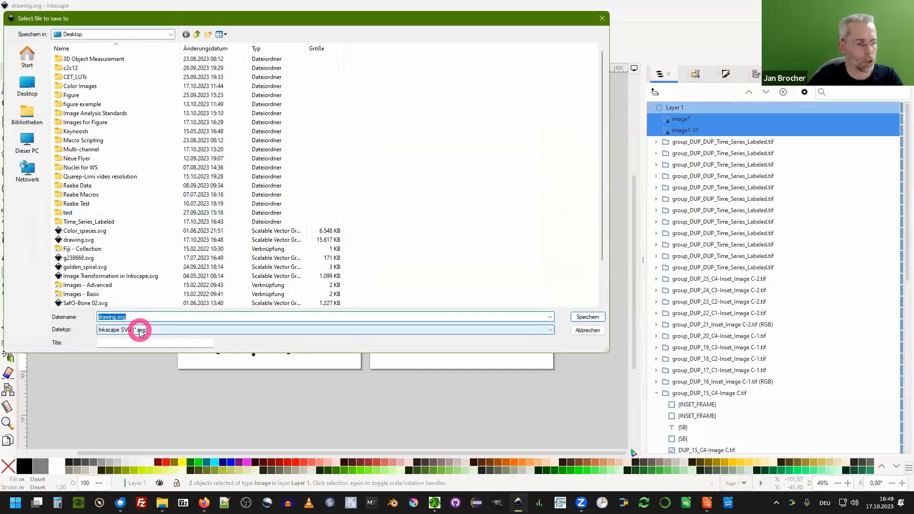
click(143, 268)
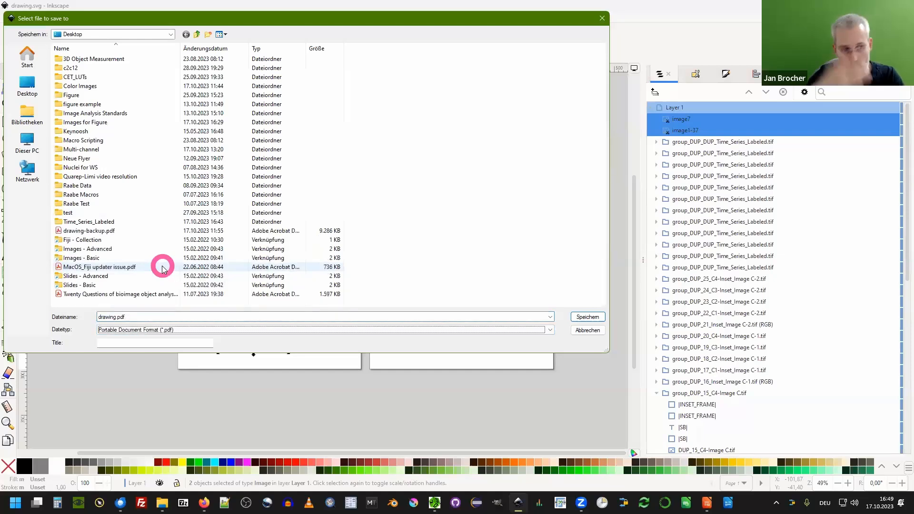
click(586, 316)
click(257, 106)
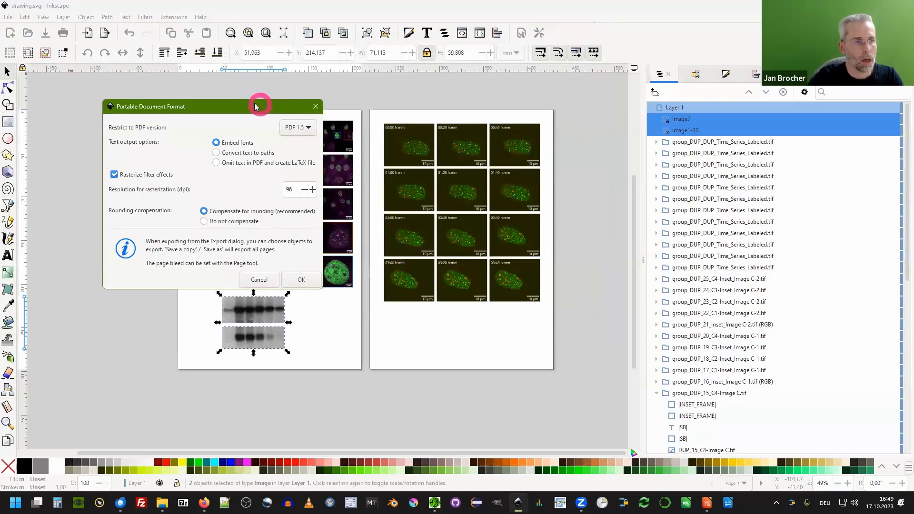
drag(257, 105, 456, 103)
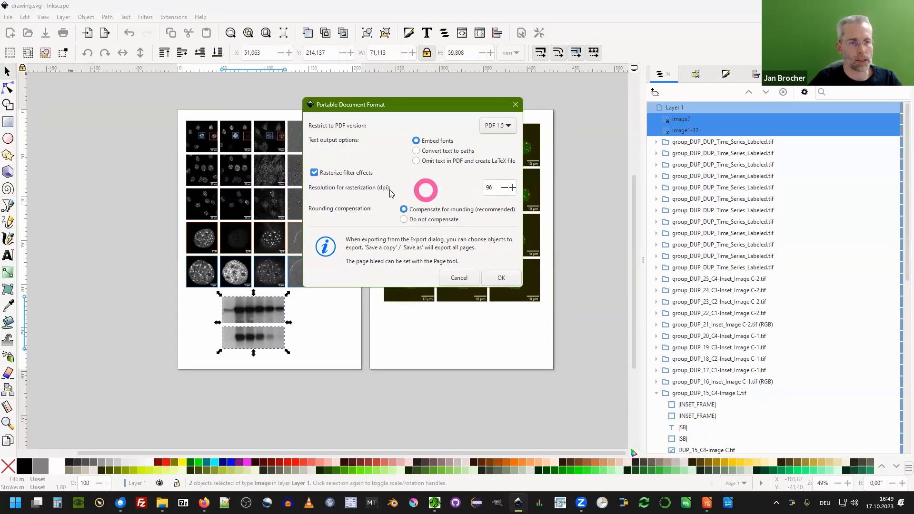
double_click(488, 189)
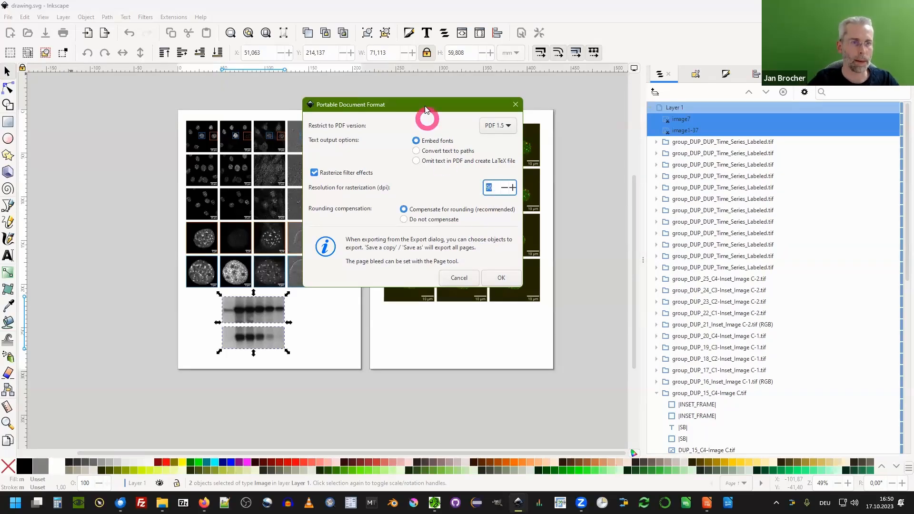
drag(422, 106, 405, 105)
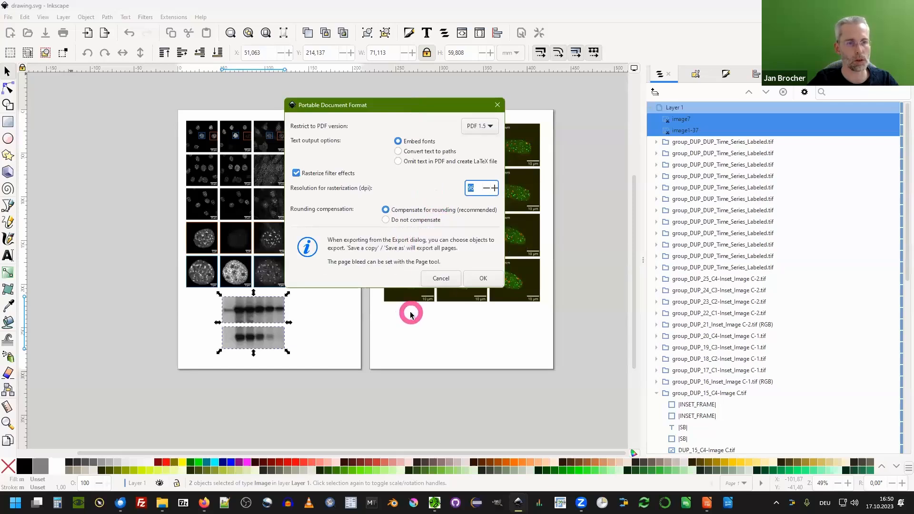
click(490, 277)
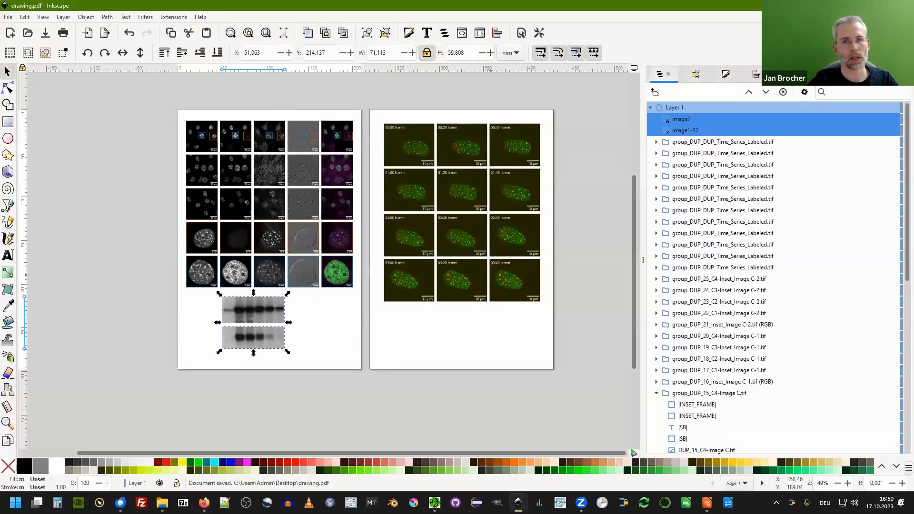
Switch to the desktop and open drawing.pdf in Adobe Acrobat Reader.
click(855, 6)
click(168, 177)
double_click(27, 156)
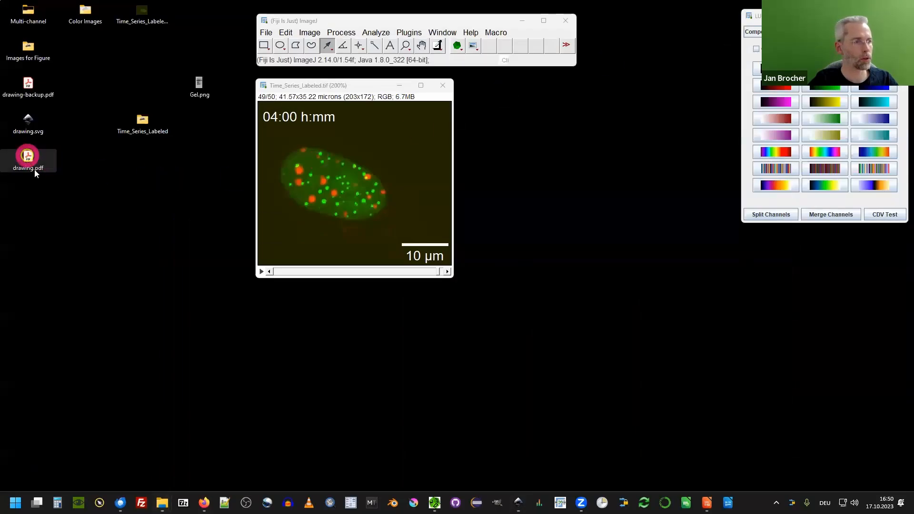
double_click(29, 158)
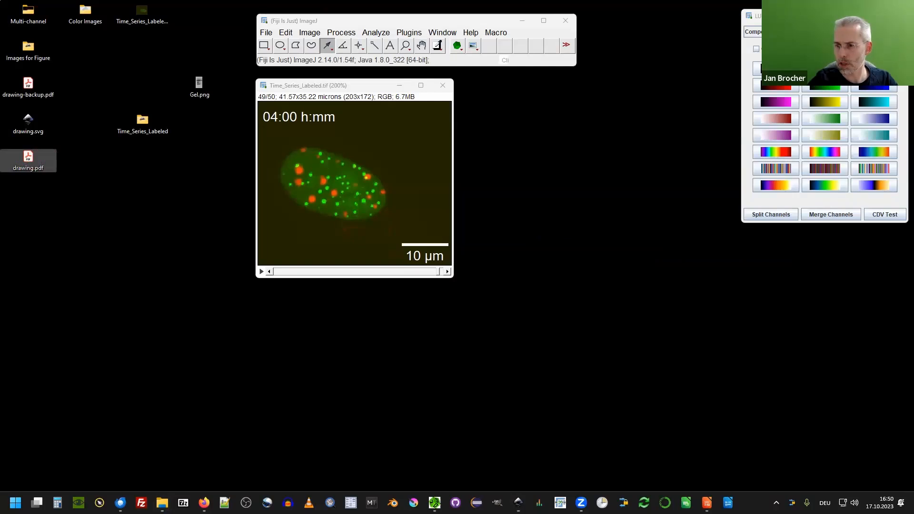
mouse_move(913, 372)
mouse_down()
mouse_move(86, 153)
mouse_move(27, 158)
mouse_move(913, 342)
mouse_move(83, 153)
mouse_move(41, 166)
mouse_up()
double_click(85, 160)
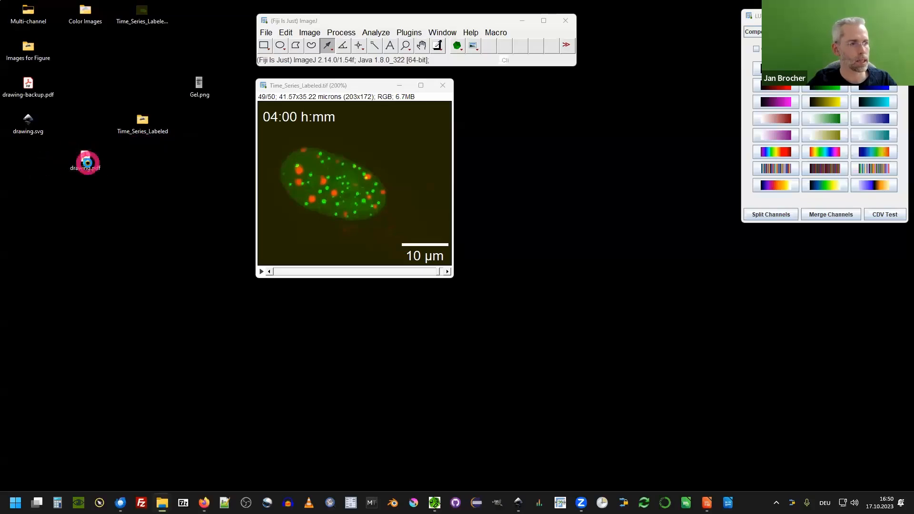
drag(255, 99, 454, 39)
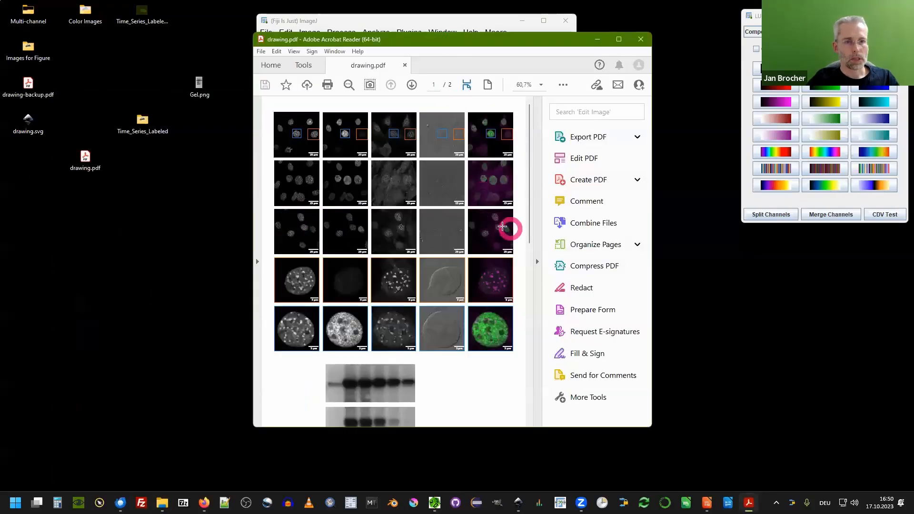
Inspect the exported PDF pages, zooming closely into a nucleus image and its scale bar label.
scroll(409, 221, down, 2)
scroll(409, 222, down, 10)
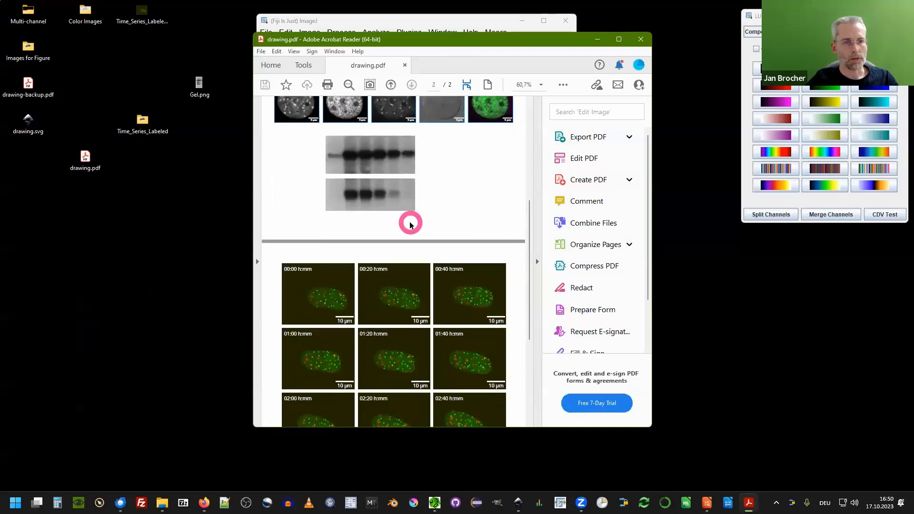
scroll(409, 222, up, 7)
scroll(409, 222, up, 3)
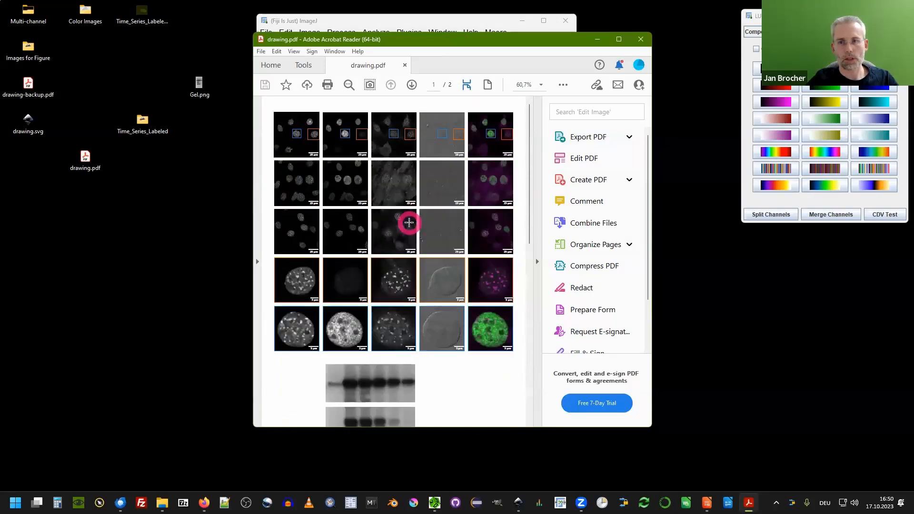
click(537, 261)
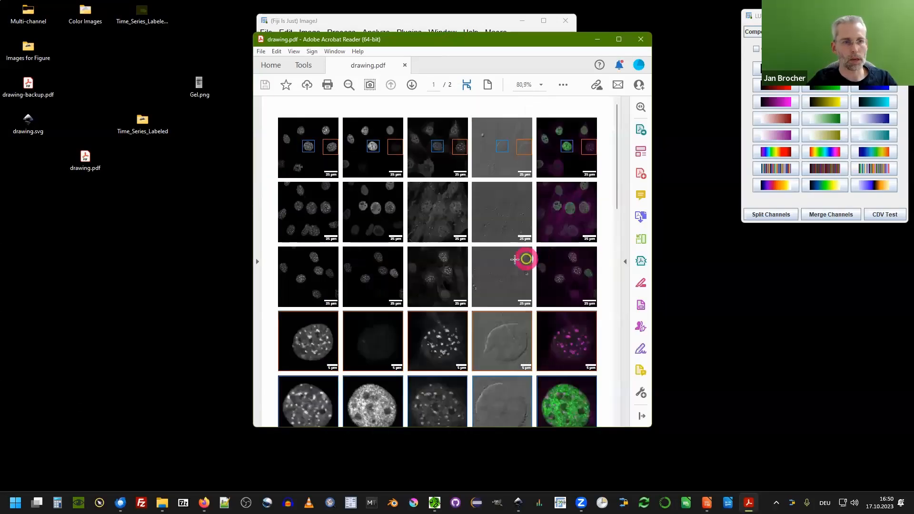
drag(432, 41, 396, 30)
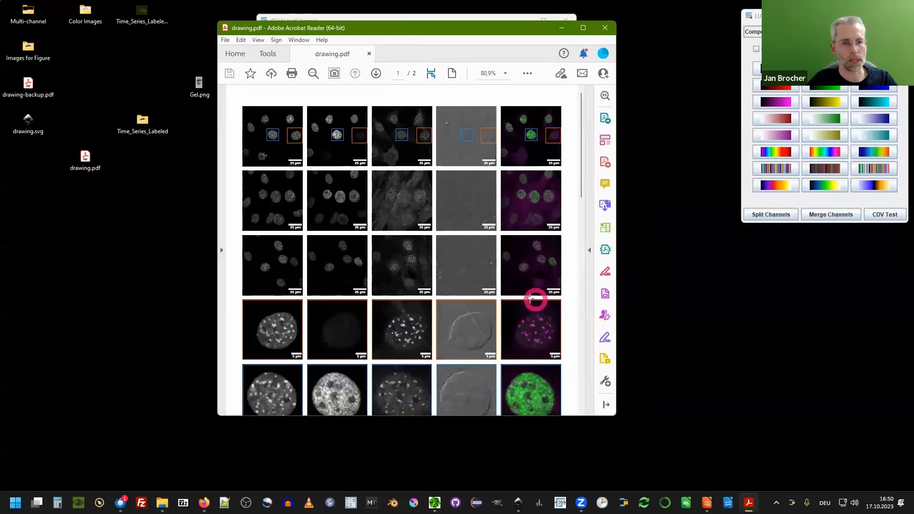
ctrl+scroll(523, 280, up, 3)
ctrl+scroll(523, 280, up, 5)
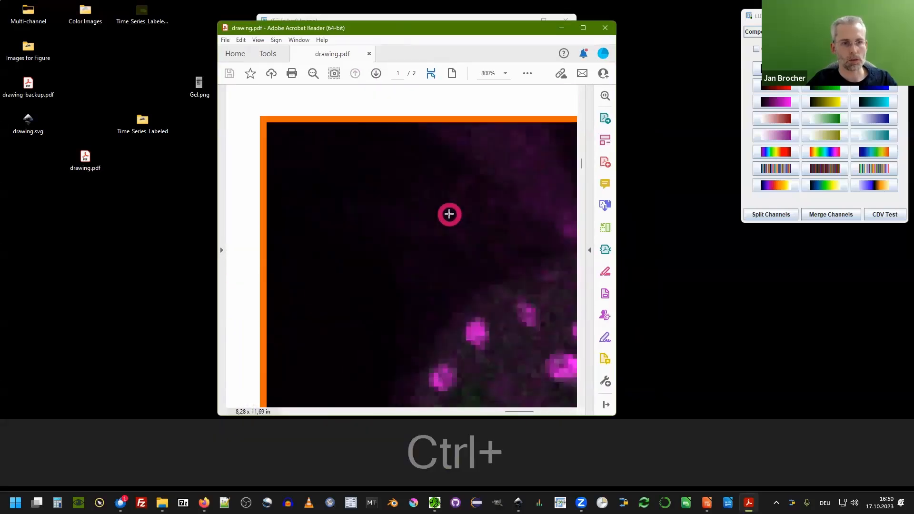
scroll(449, 212, down, 5)
scroll(516, 198, up, 3)
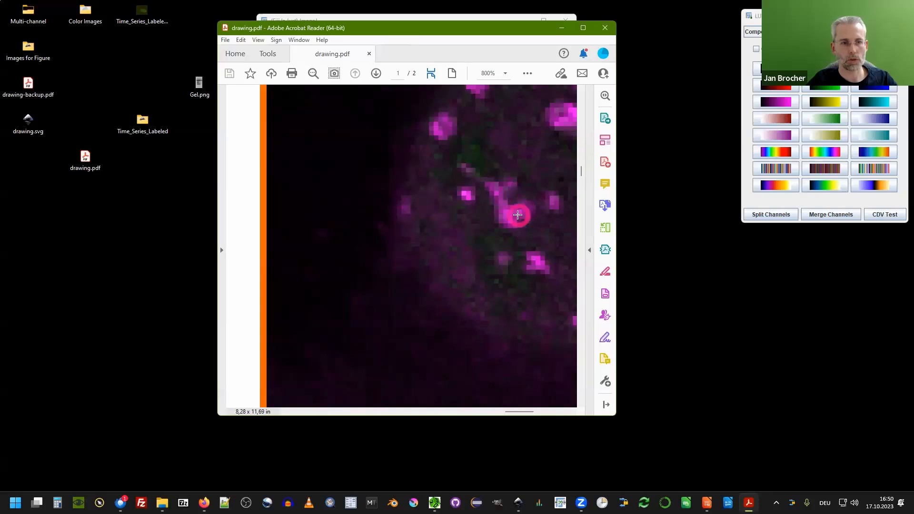
drag(543, 234, 399, 192)
drag(449, 277, 351, 194)
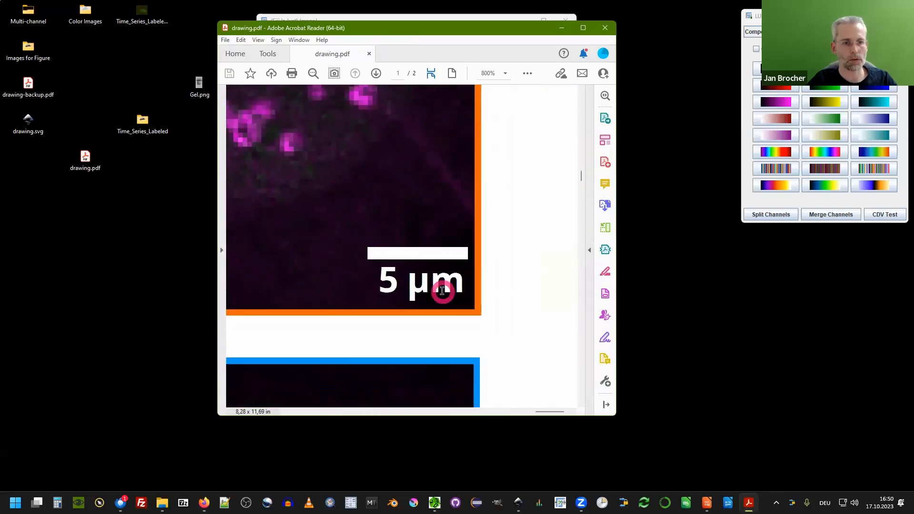
ctrl+scroll(401, 279, up, 5)
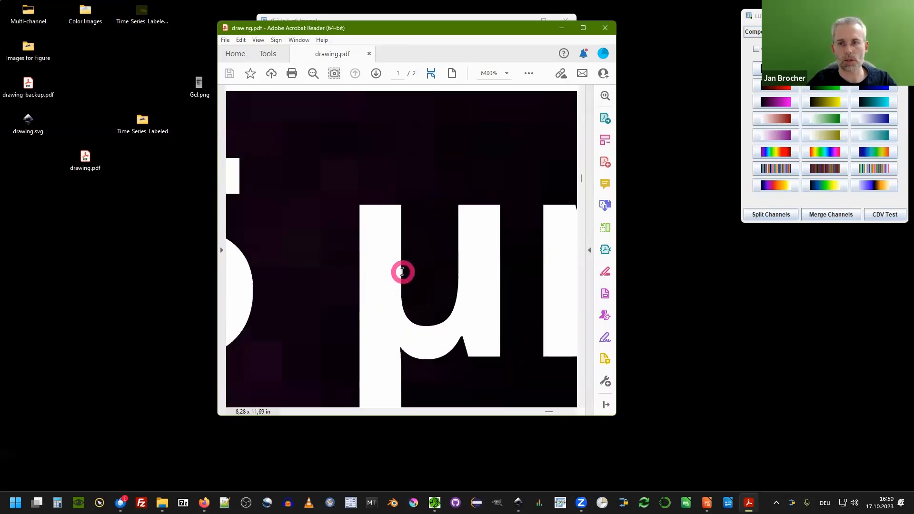
ctrl+scroll(428, 209, down, 1)
ctrl+scroll(453, 212, down, 10)
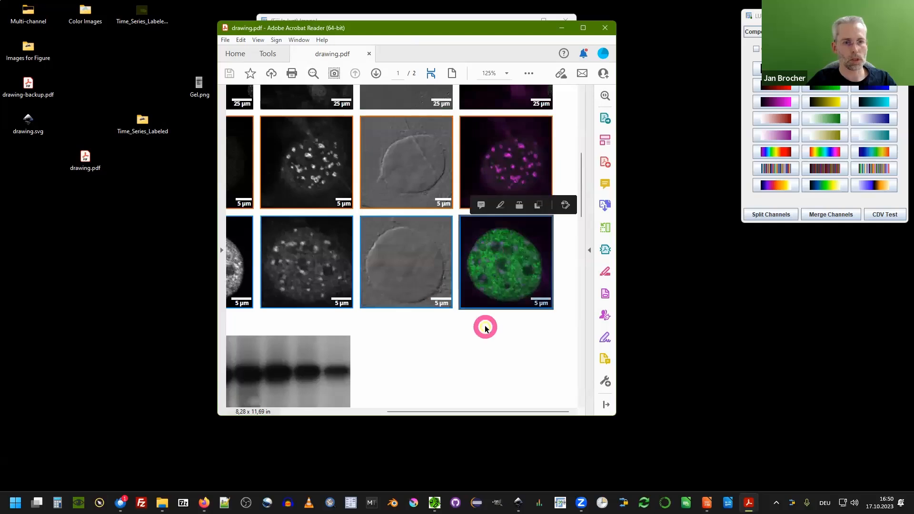
Copy the green merged nucleus image from the PDF and paste it into Fiji as a new image.
right_click(506, 245)
click(525, 255)
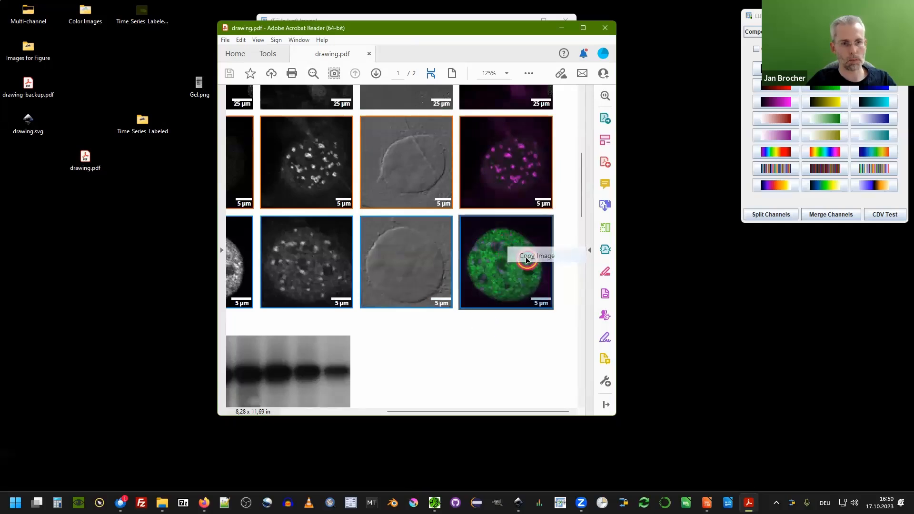
drag(377, 27, 364, 102)
click(393, 19)
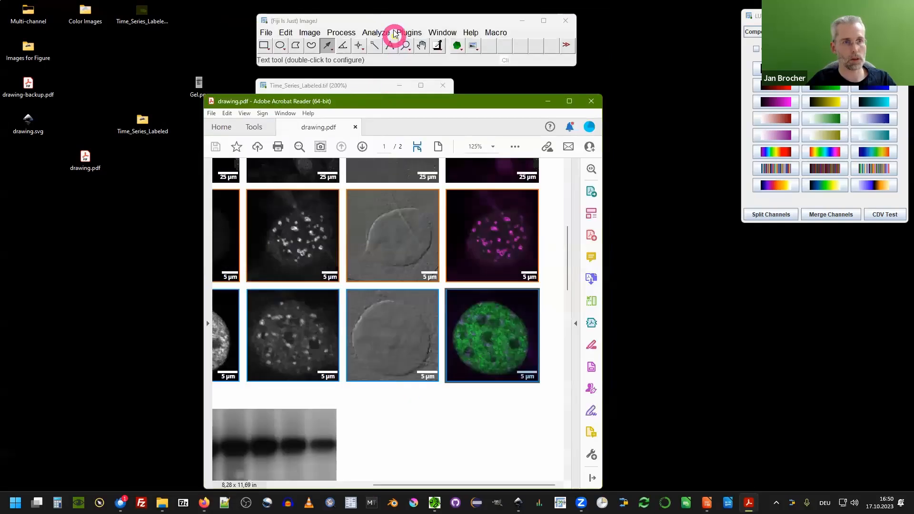
key(ctrl+shift+v)
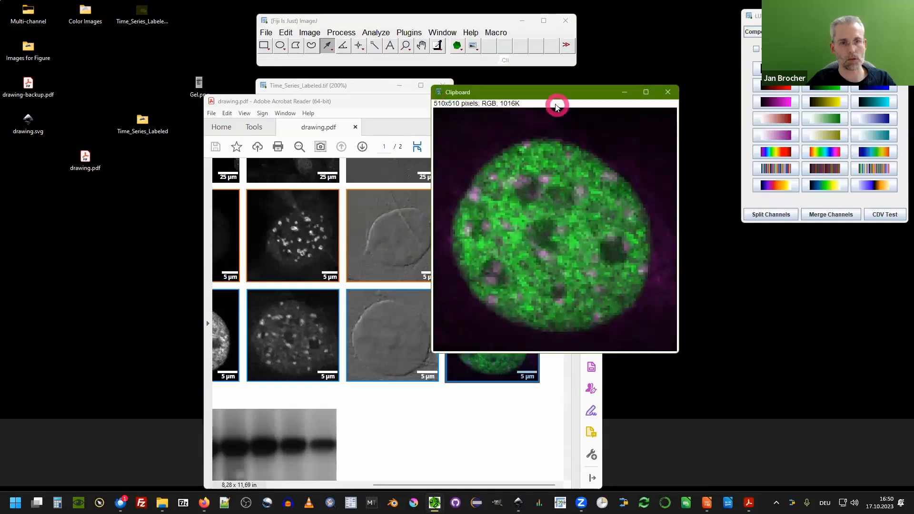
drag(548, 93, 573, 74)
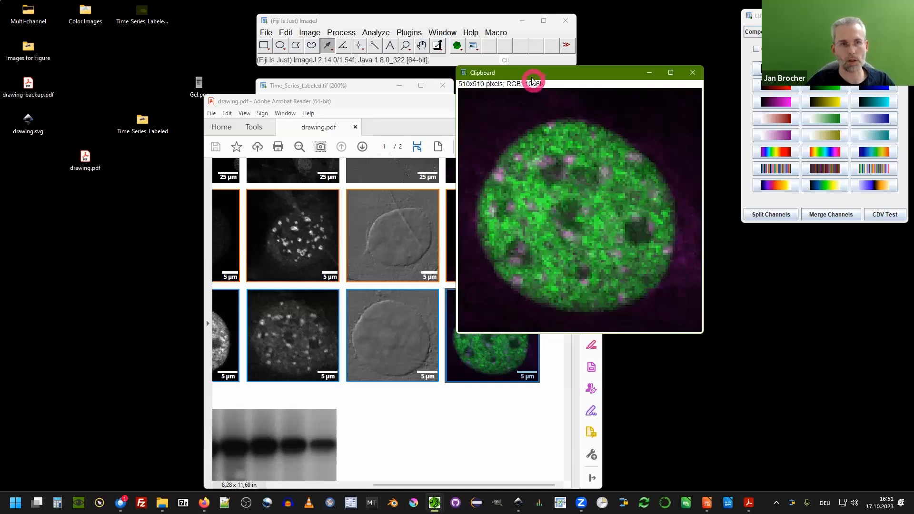
Copy the two gel strips from the PDF page and paste them into Fiji as a new image.
drag(513, 78, 520, 92)
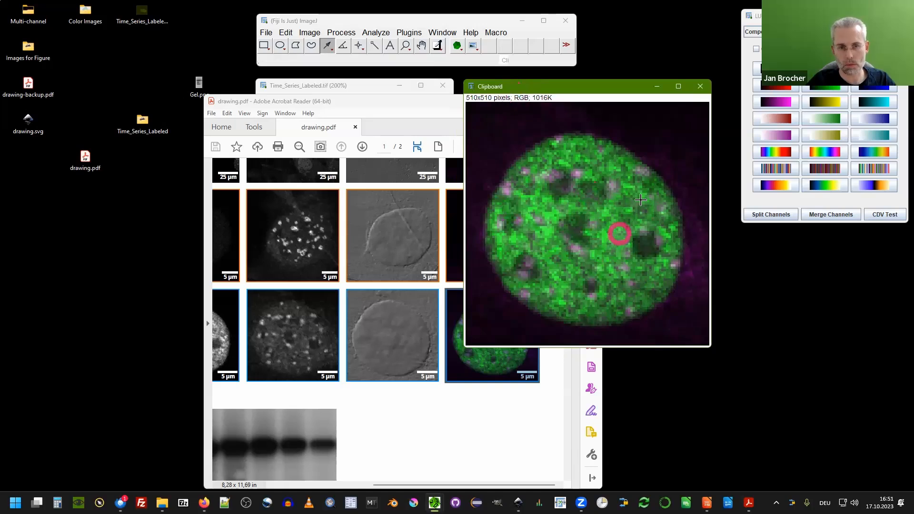
click(700, 86)
drag(452, 101, 558, 48)
scroll(525, 182, down, 2)
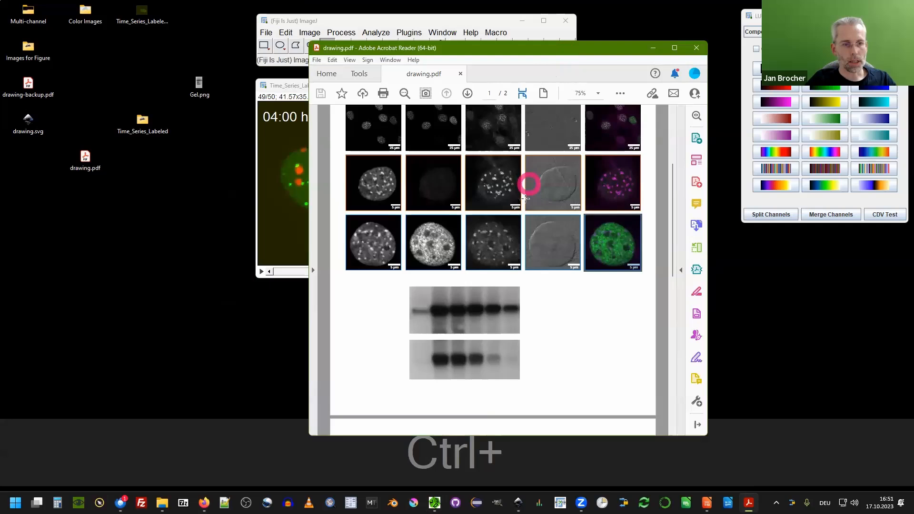
click(455, 304)
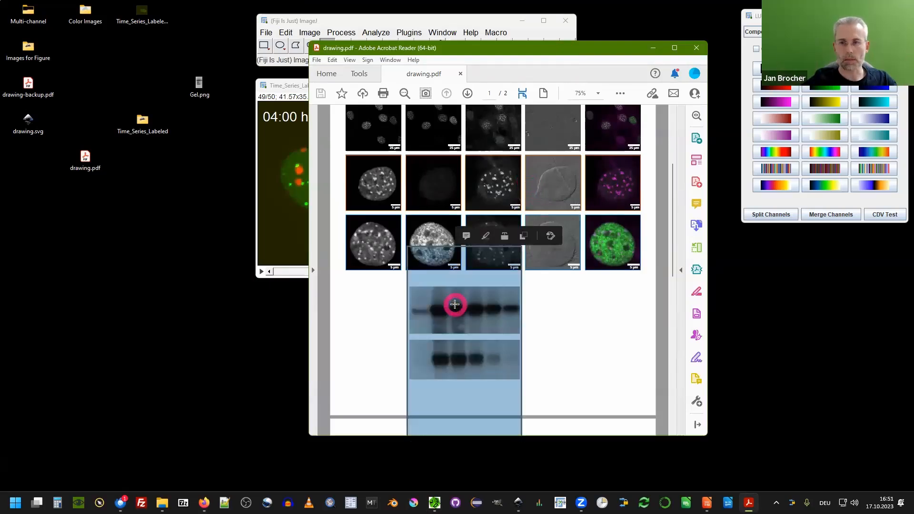
click(603, 239)
click(568, 351)
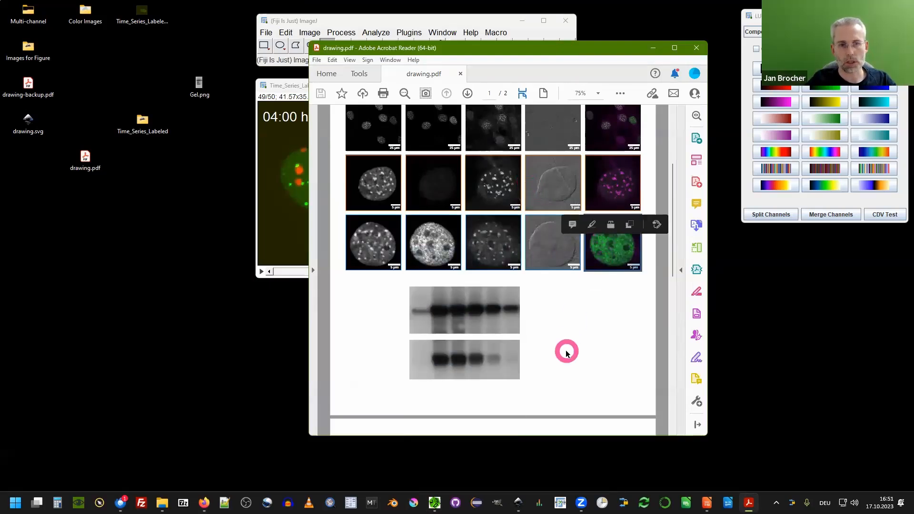
click(487, 313)
click(482, 376)
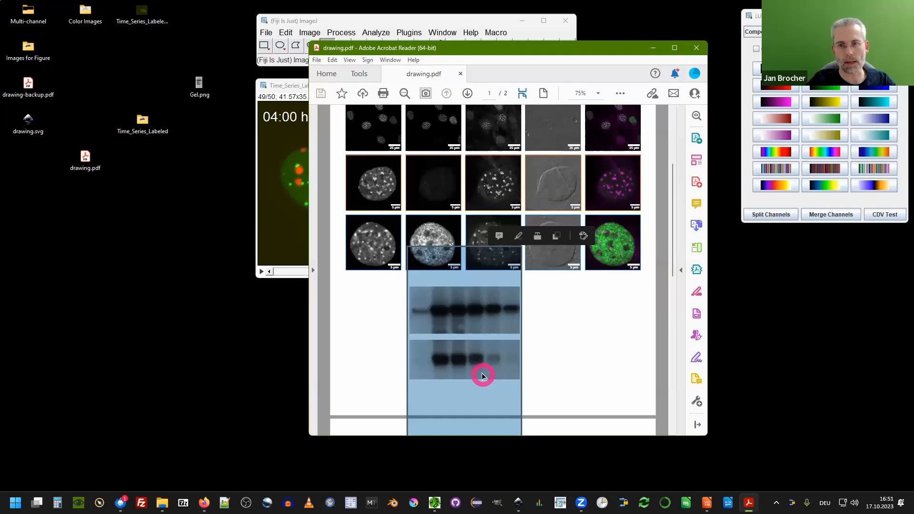
right_click(471, 301)
click(320, 198)
click(265, 59)
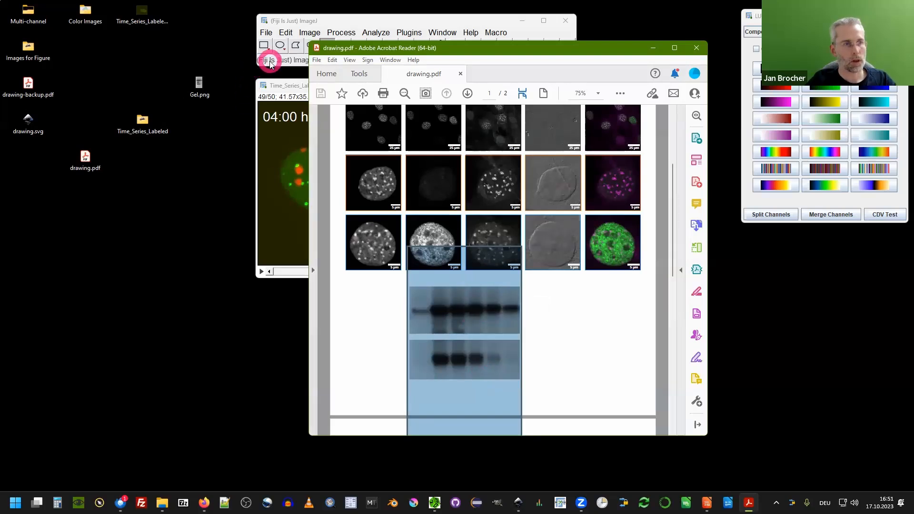
key(shift+v)
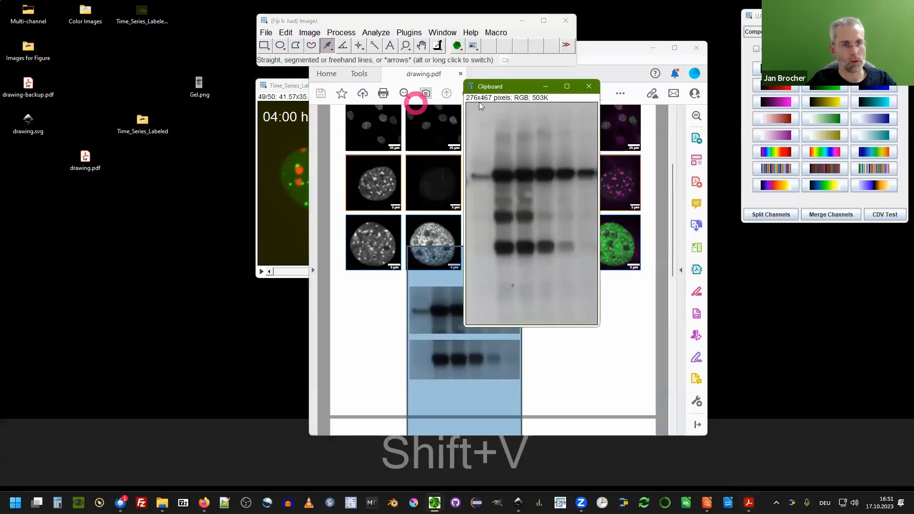
Open the Mitosis (5D stack) sample image in Fiji.
drag(510, 86, 179, 98)
click(172, 220)
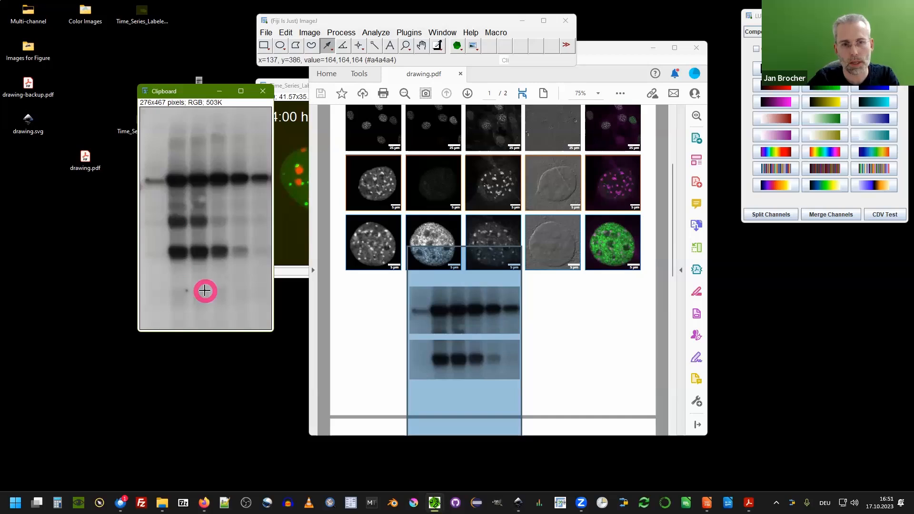
click(348, 313)
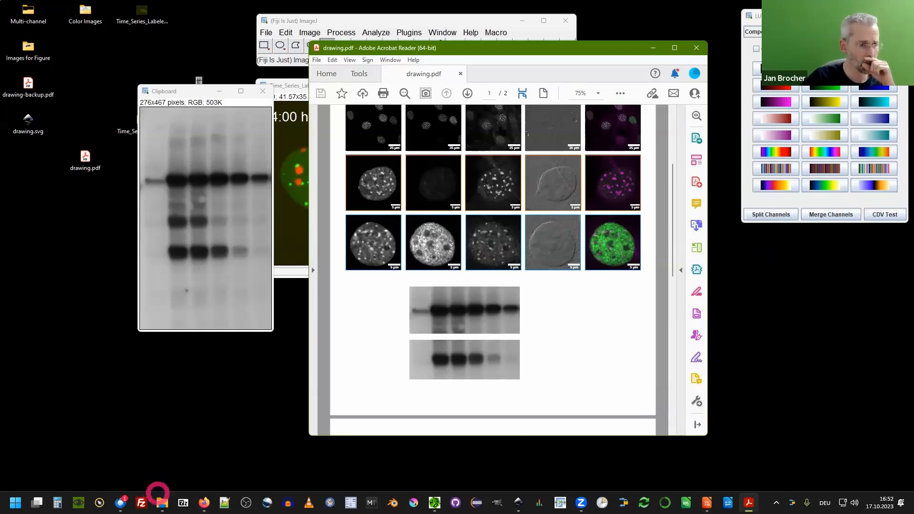
click(324, 21)
drag(289, 19, 250, 13)
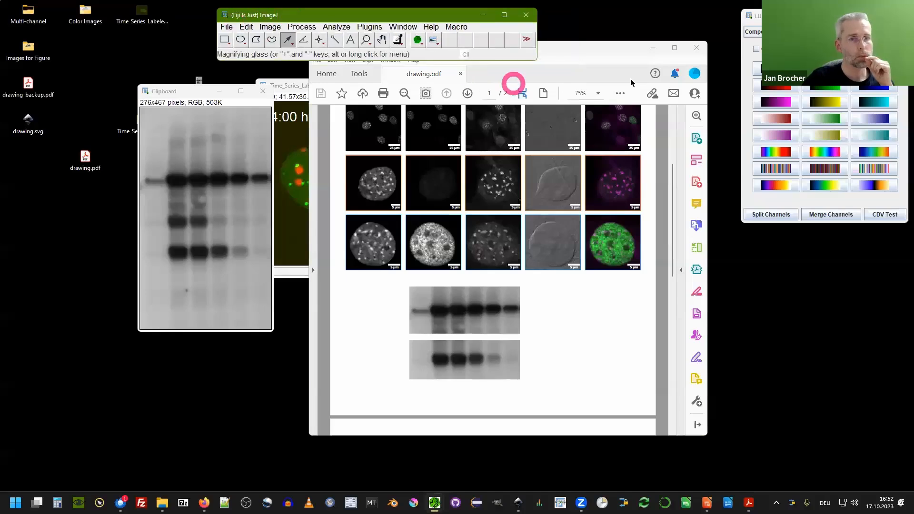
click(653, 48)
click(229, 29)
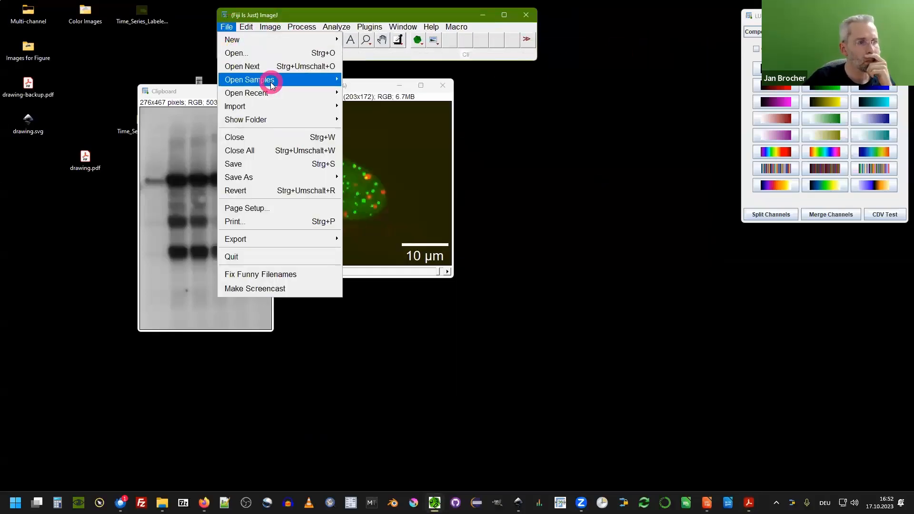
mouse_move(265, 81)
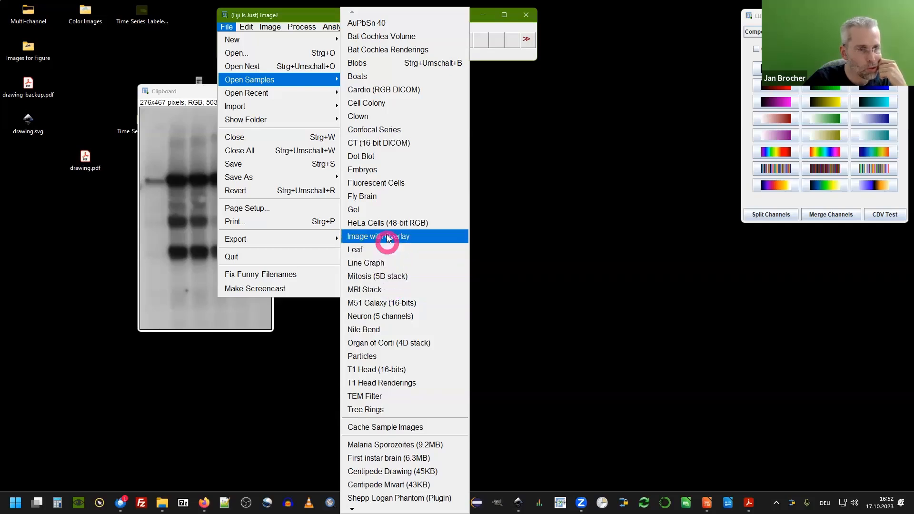
click(392, 274)
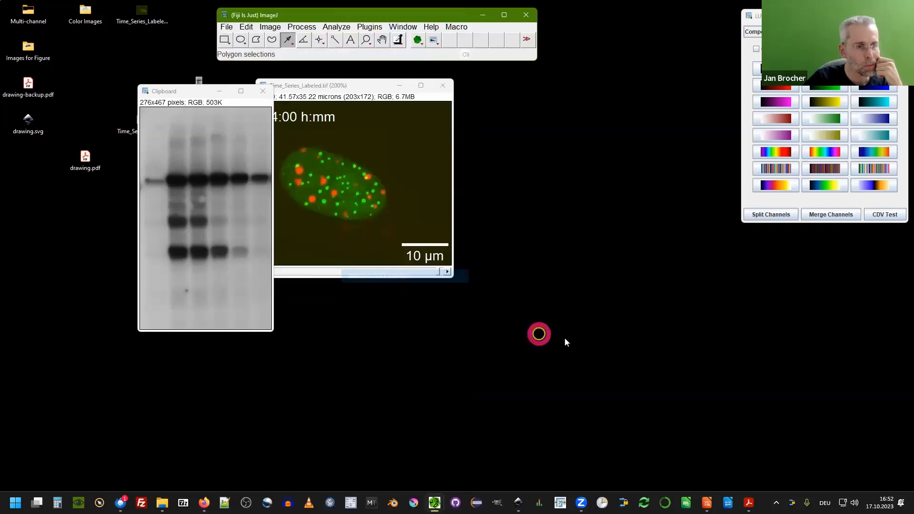
Enlarge the mitosis stack and move it to Z slice 3 and time frame 30.
drag(316, 88, 115, 102)
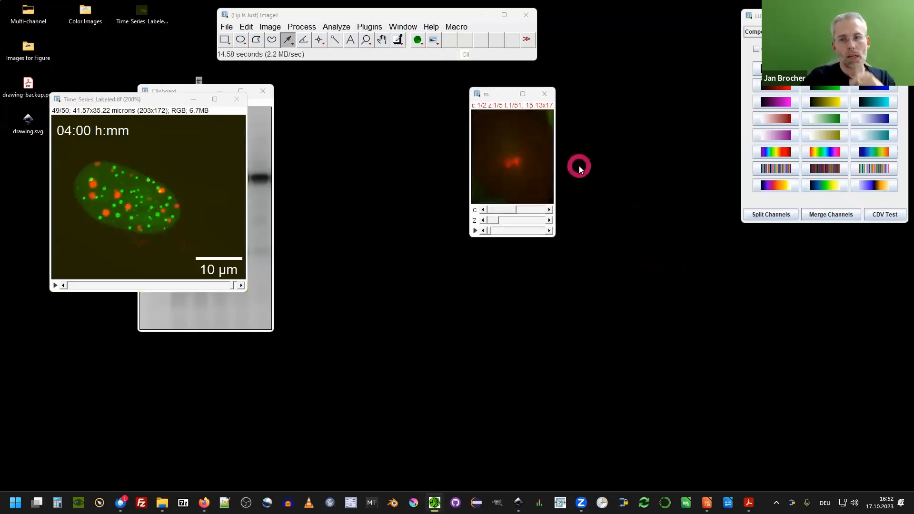
ctrl+scroll(507, 138, up, 3)
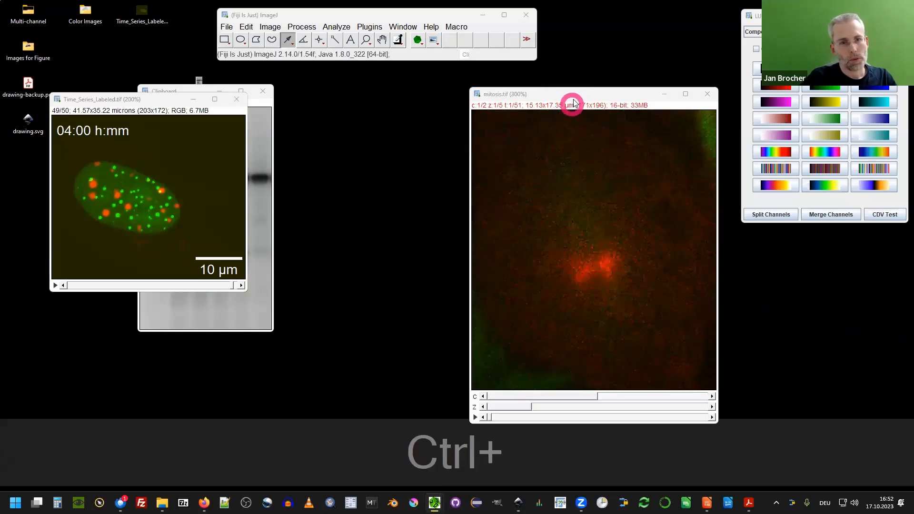
drag(573, 95, 458, 62)
drag(408, 365, 475, 376)
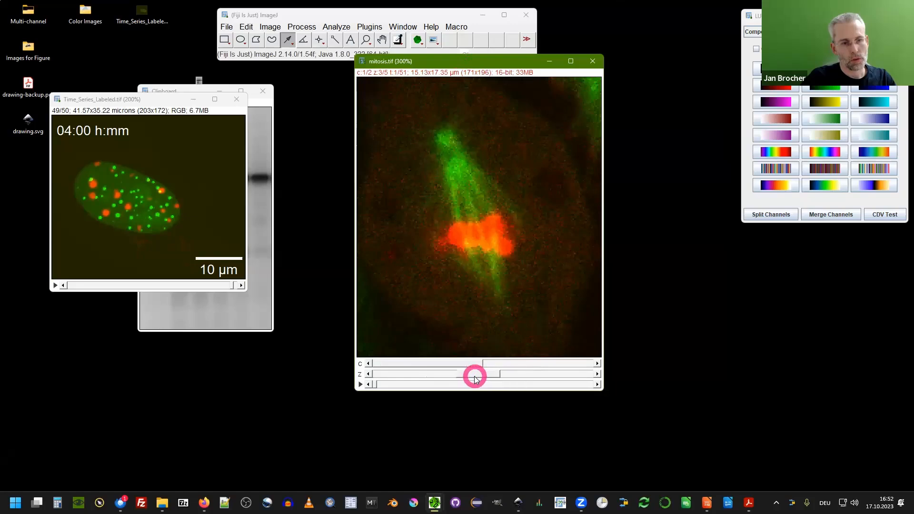
drag(377, 384, 498, 392)
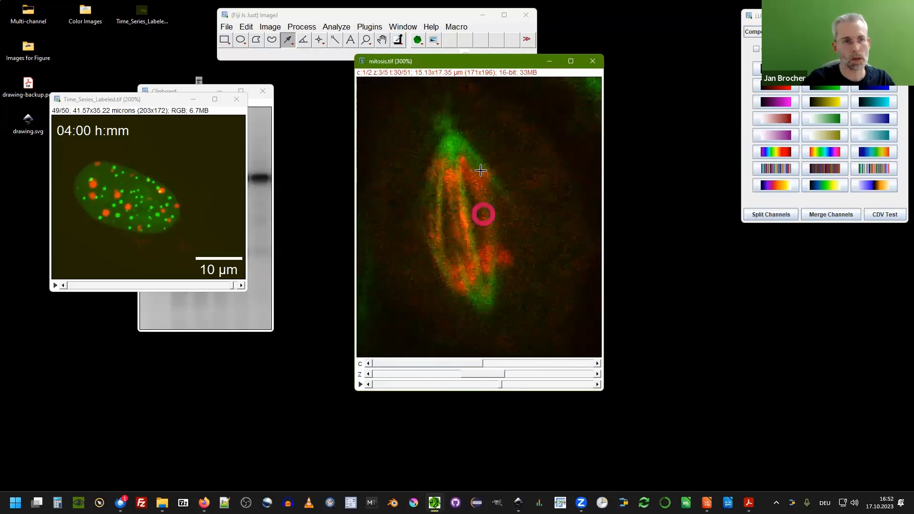
drag(478, 65, 406, 79)
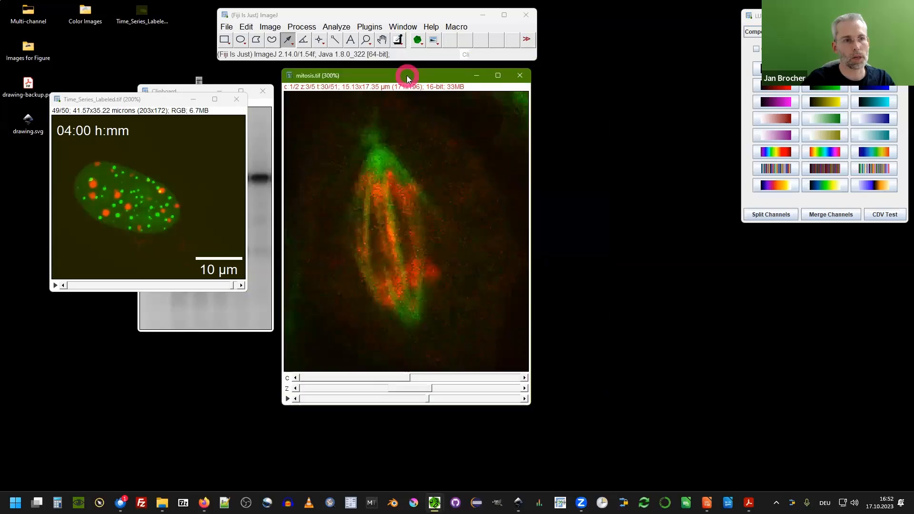
Export the mitosis image as SVG named mitosis to the desktop, with export channels None and non-visible channels unchecked.
click(434, 41)
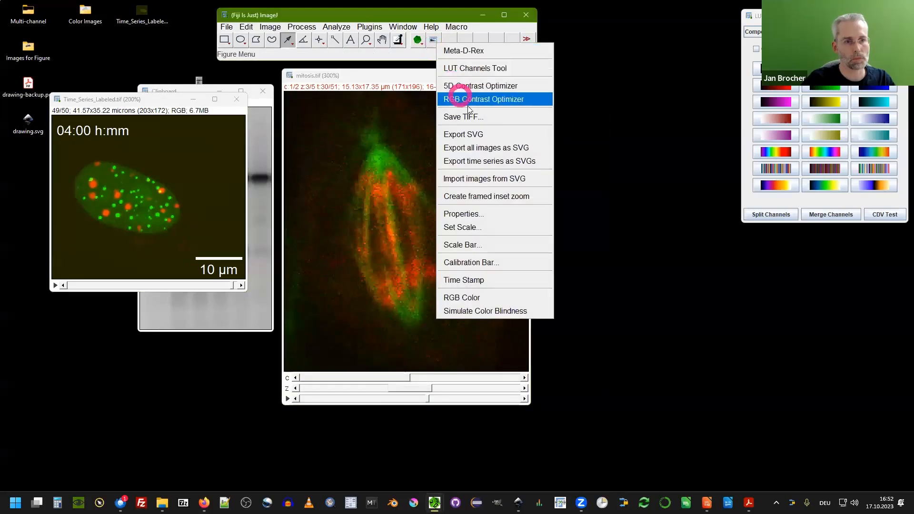
click(486, 136)
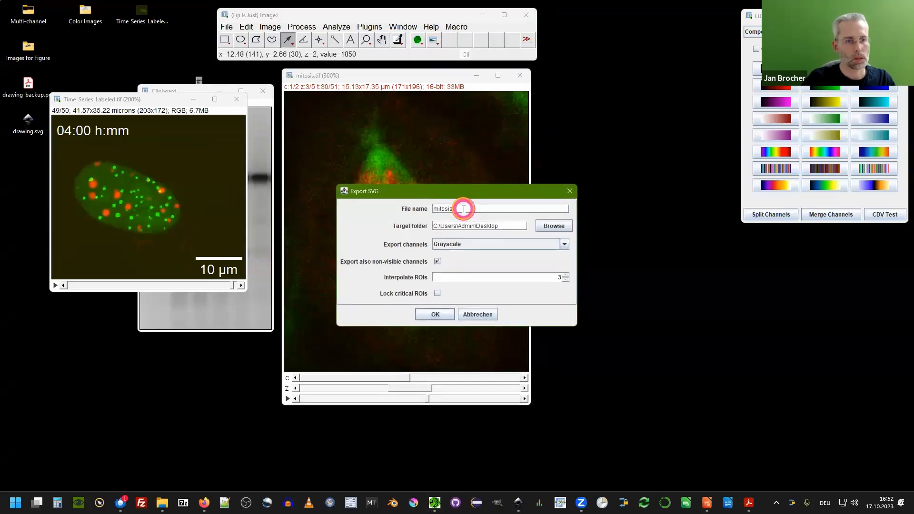
click(470, 245)
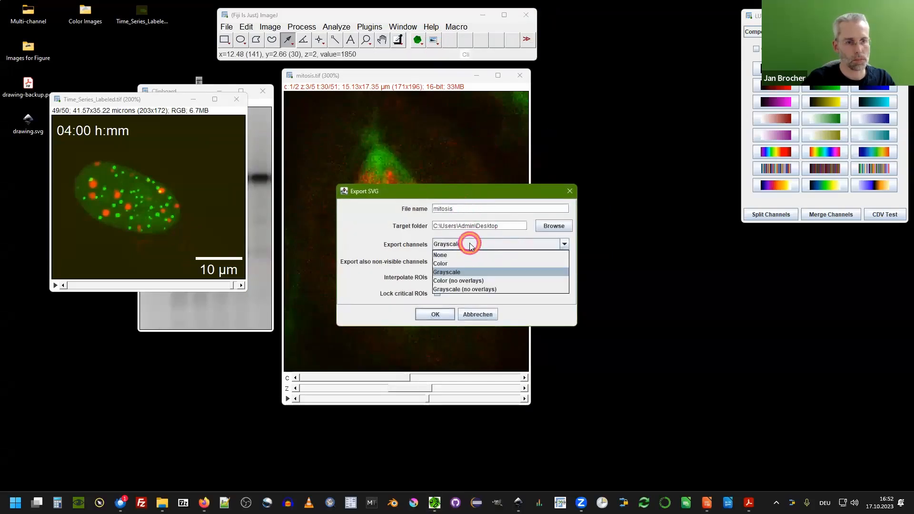
click(462, 255)
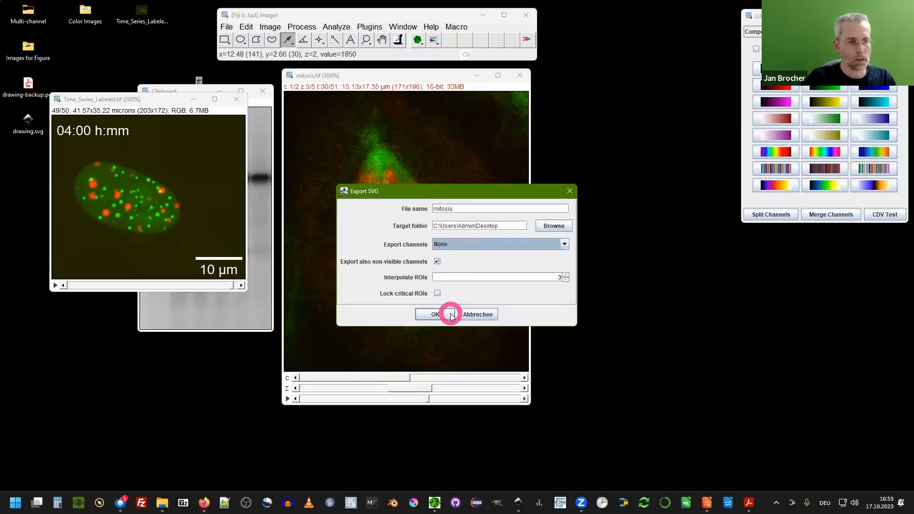
click(437, 261)
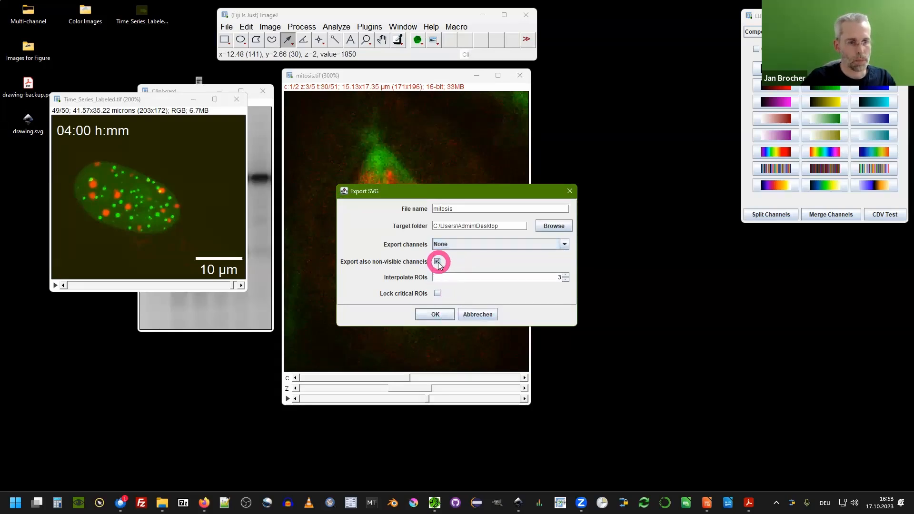
click(441, 313)
Drag mitosis.svg from the desktop into the Inkscape drawing and place it below the time series on page 2.
drag(129, 98, 182, 91)
click(28, 157)
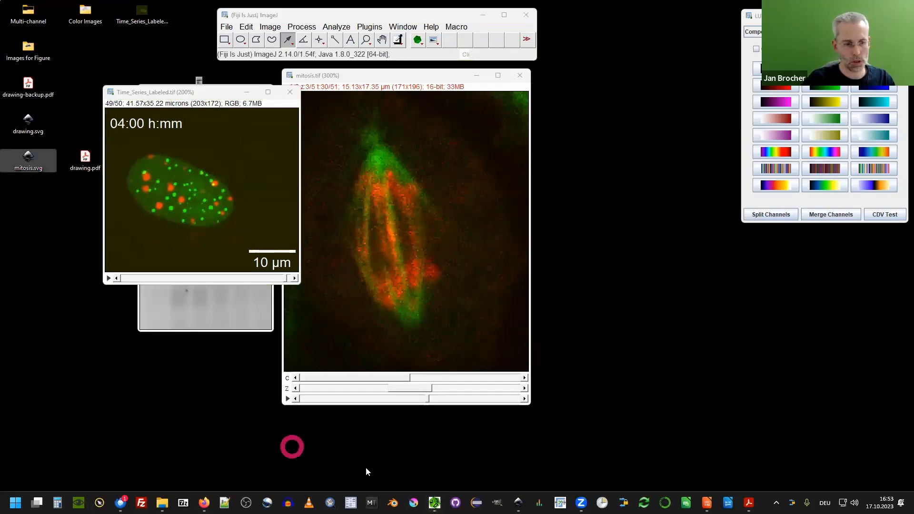
click(518, 502)
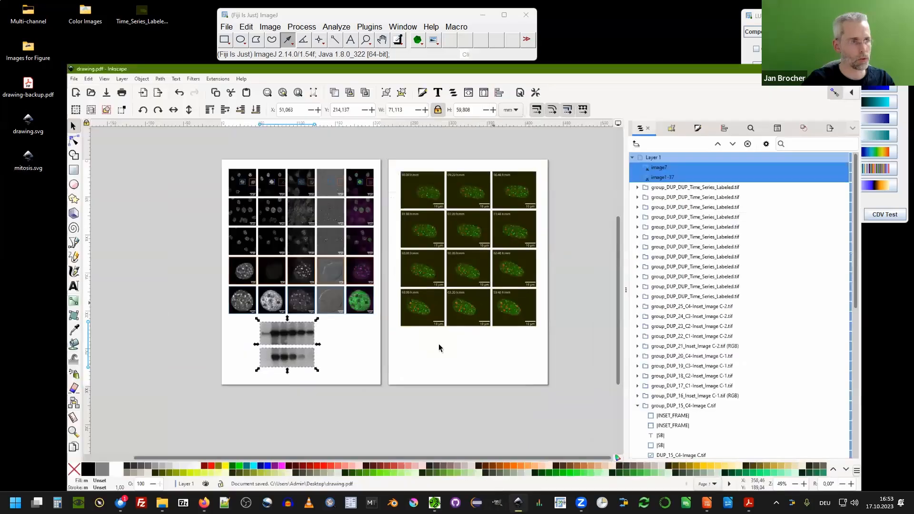
click(859, 5)
drag(21, 157, 509, 349)
drag(351, 297, 457, 351)
key(3)
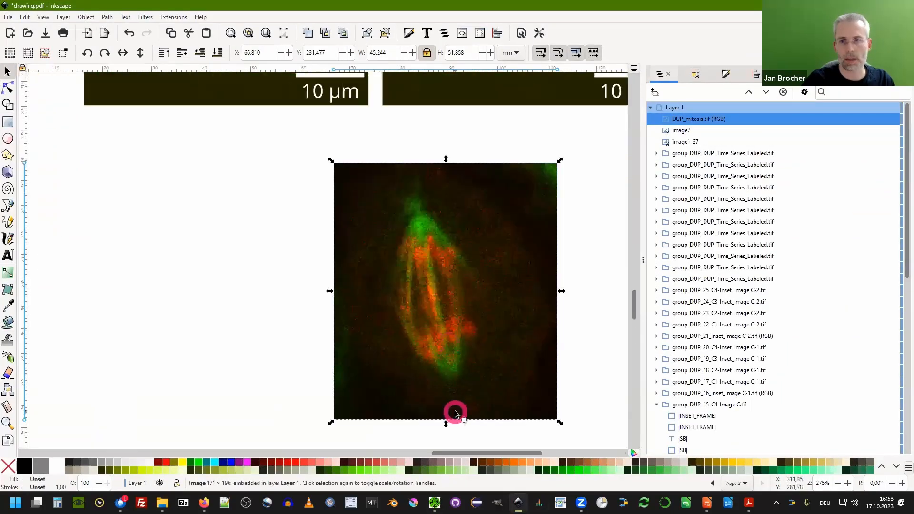
Compare the placed mitosis image in the drawing with the original Fiji window.
key(alt+Tab)
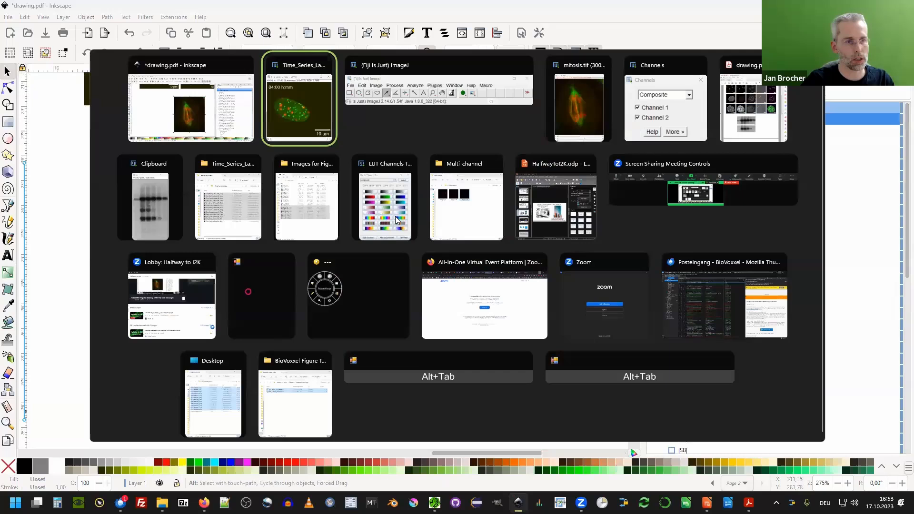
click(567, 78)
click(431, 80)
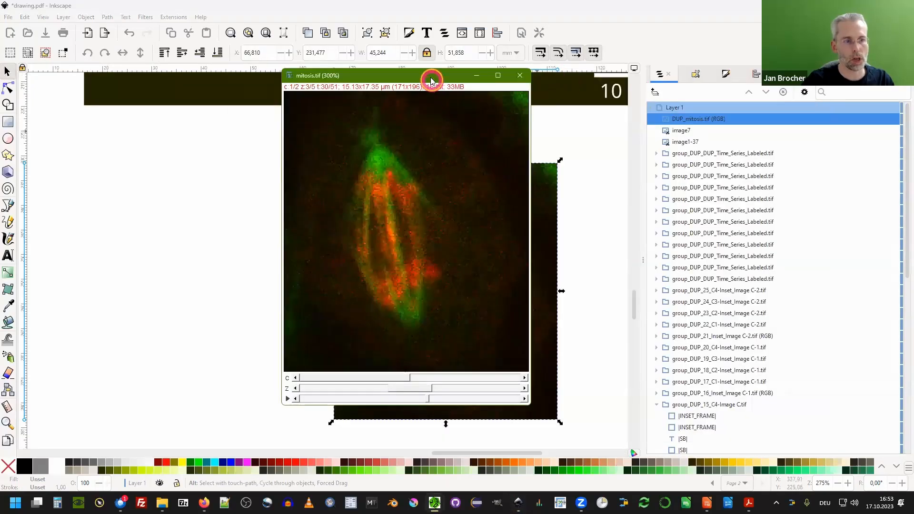
drag(431, 80, 214, 144)
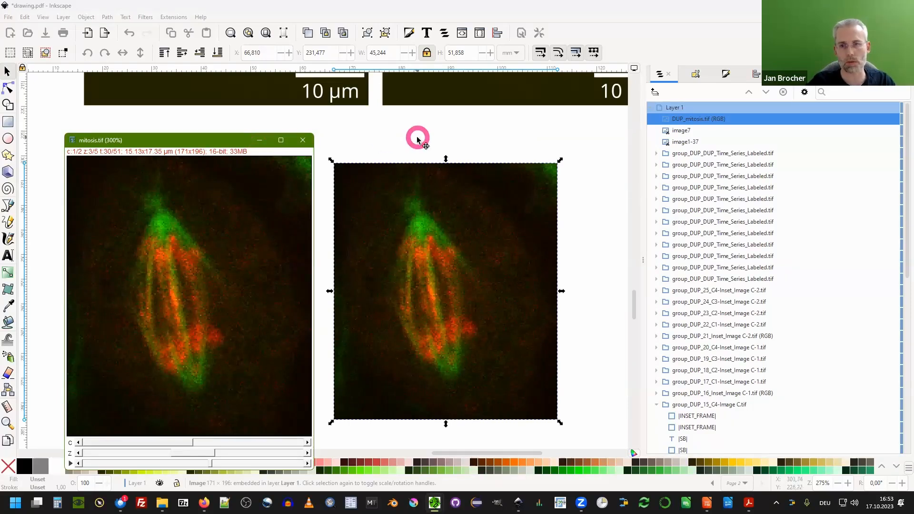
click(378, 135)
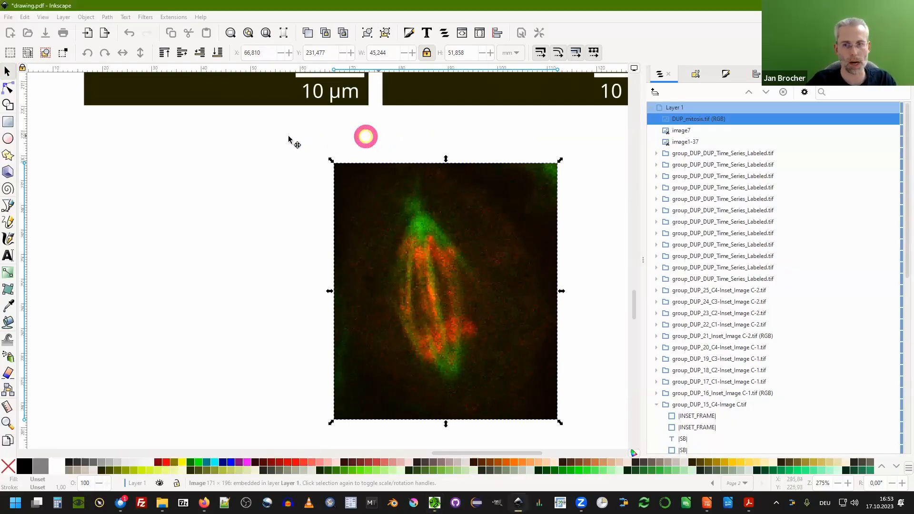
ctrl+scroll(252, 205, down, 2)
ctrl+scroll(251, 205, down, 1)
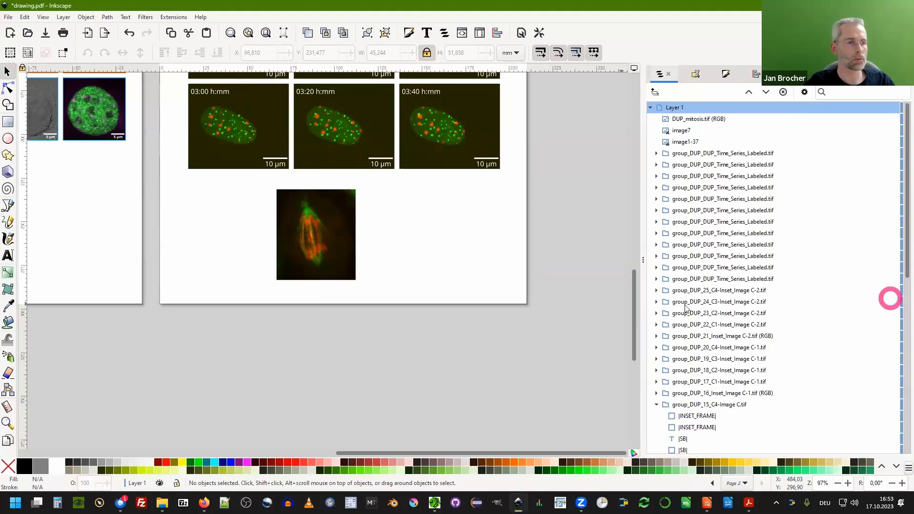
Open the text tool and browse the font family list, keeping Arial Bold 18 pt.
click(7, 255)
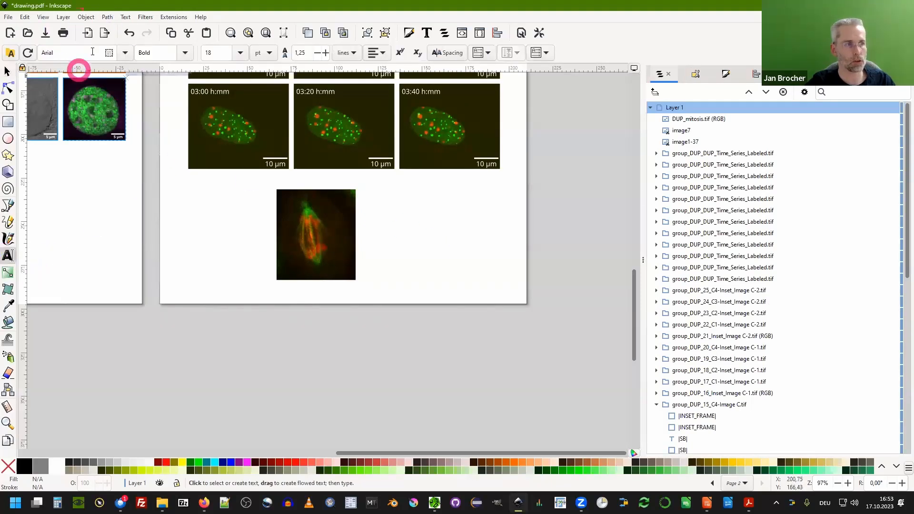
click(127, 57)
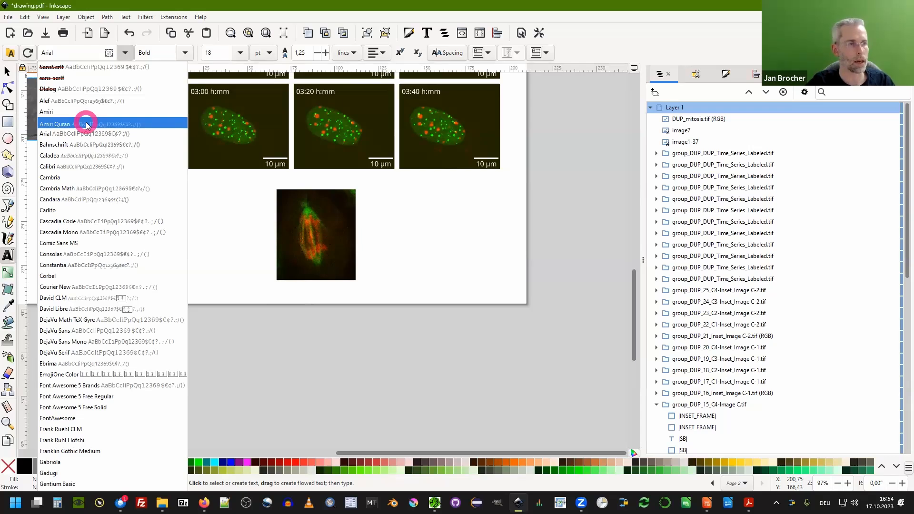
click(226, 216)
click(596, 297)
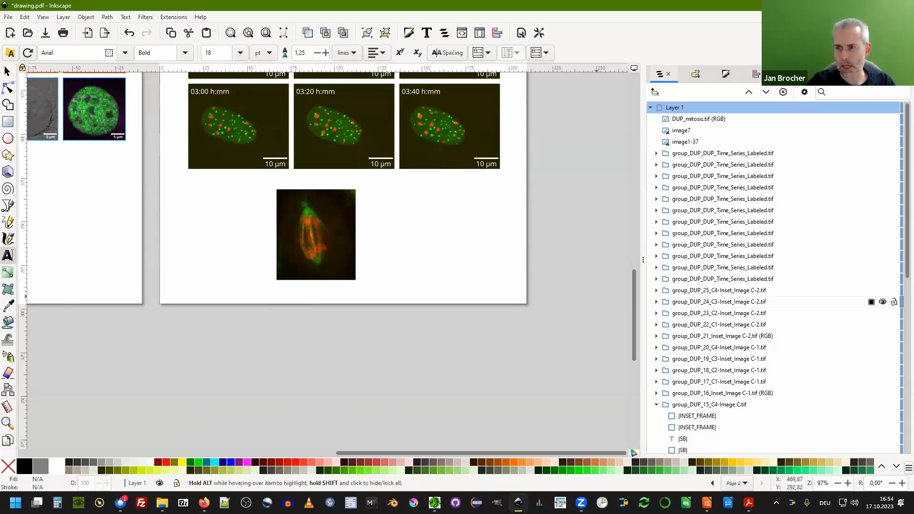
click(336, 218)
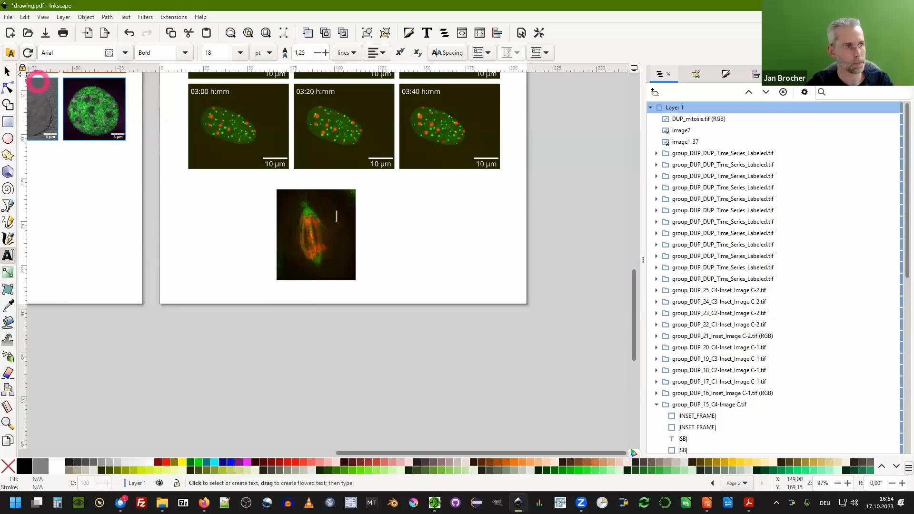
Delete the placed mitosis image from below the time series on page 2.
click(8, 71)
click(323, 244)
key(Delete)
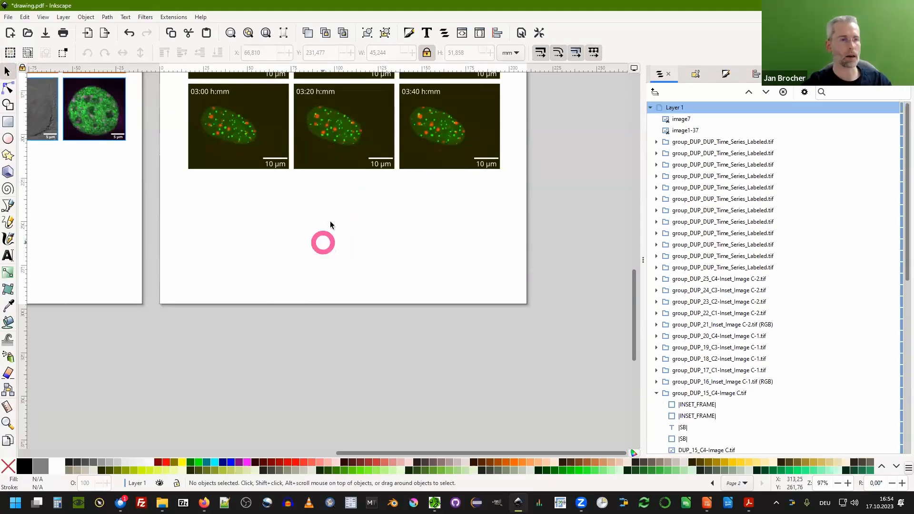
Add the letters A, B, C and D as separate text objects above page 2.
scroll(324, 209, up, 7)
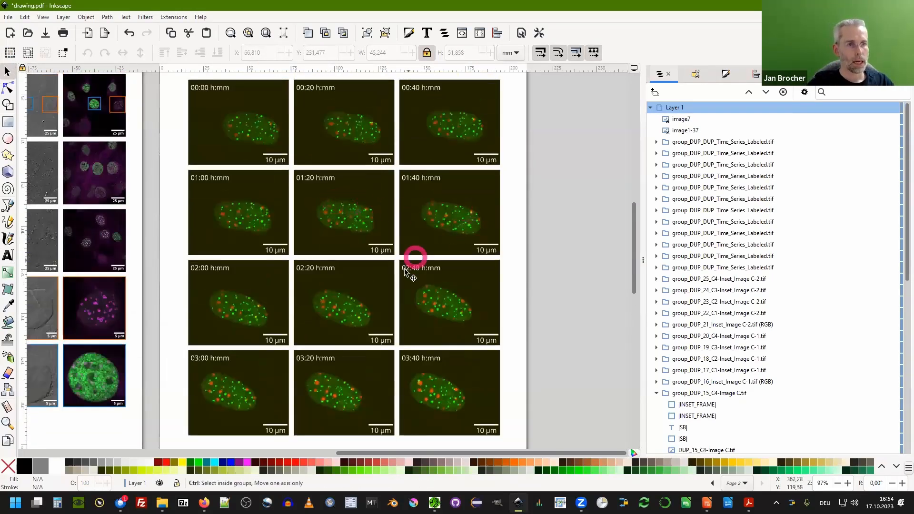
scroll(406, 272, down, 1)
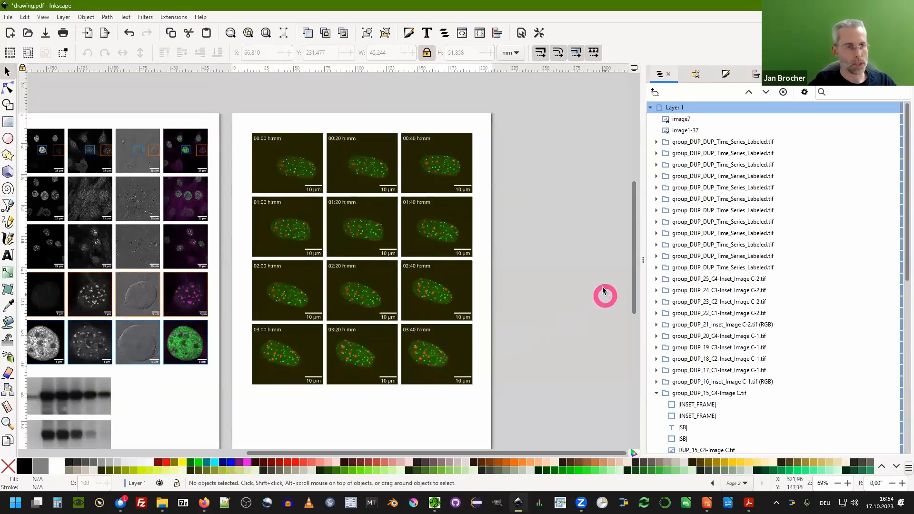
click(8, 256)
click(301, 90)
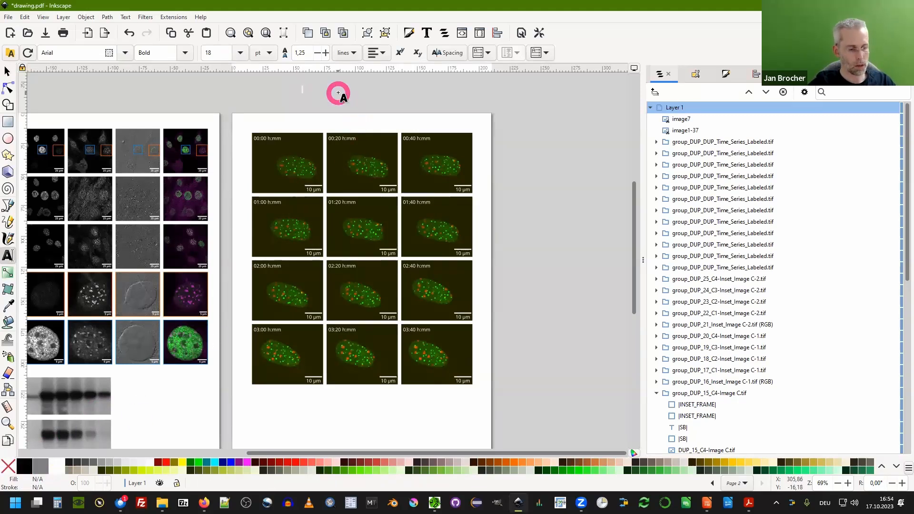
key(Return)
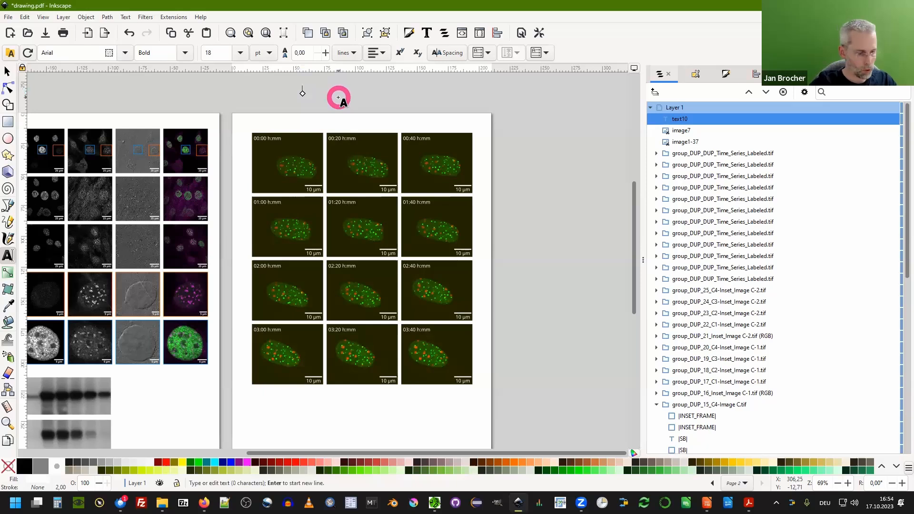
text(A)
ctrl+scroll(317, 85, up, 4)
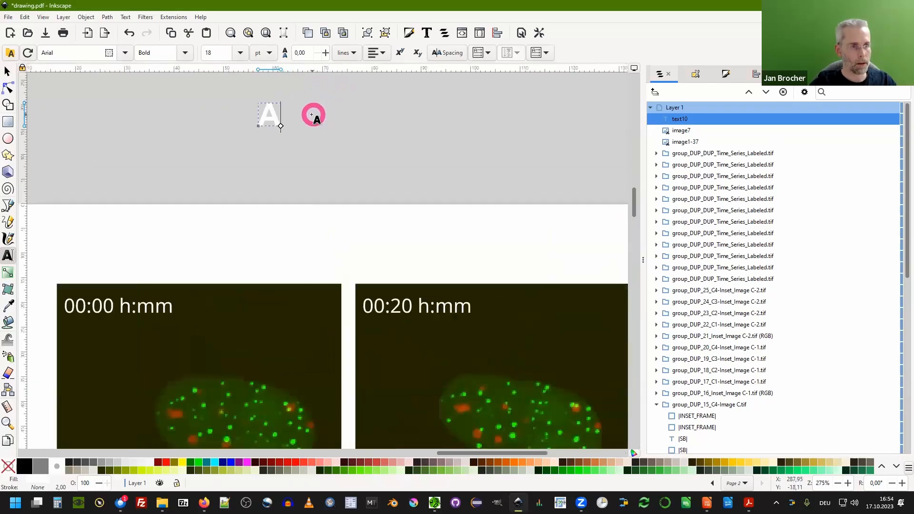
click(312, 115)
text(B)
click(386, 119)
text(C)
click(448, 119)
text(D)
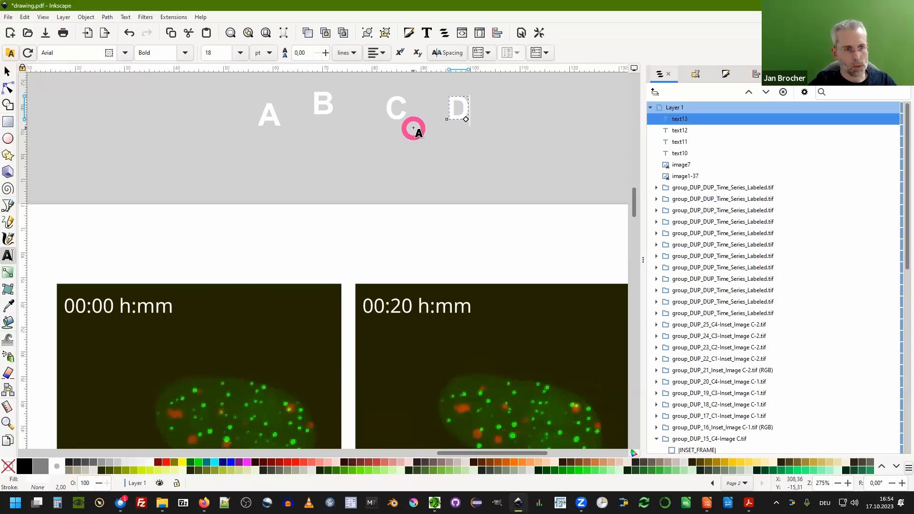
Delete the four single-letter text objects.
click(7, 71)
drag(214, 144, 508, 92)
key(Delete)
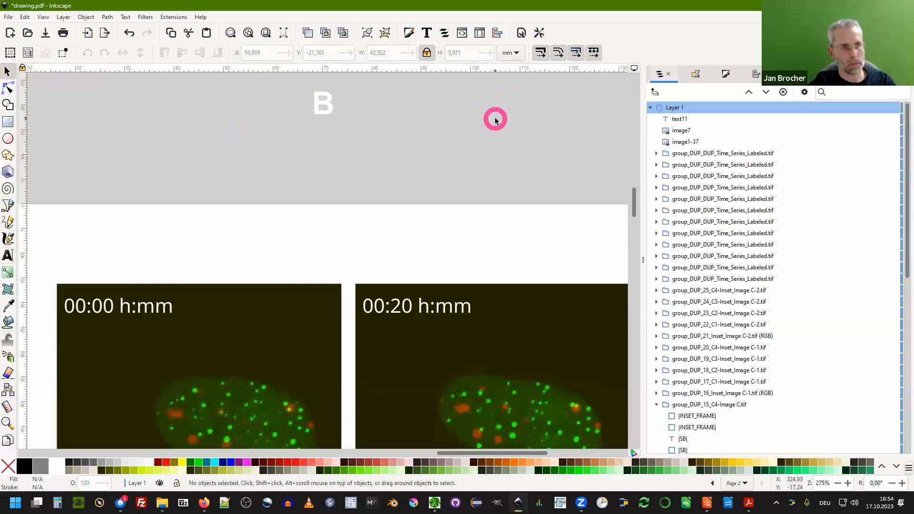
drag(364, 147, 292, 75)
key(Delete)
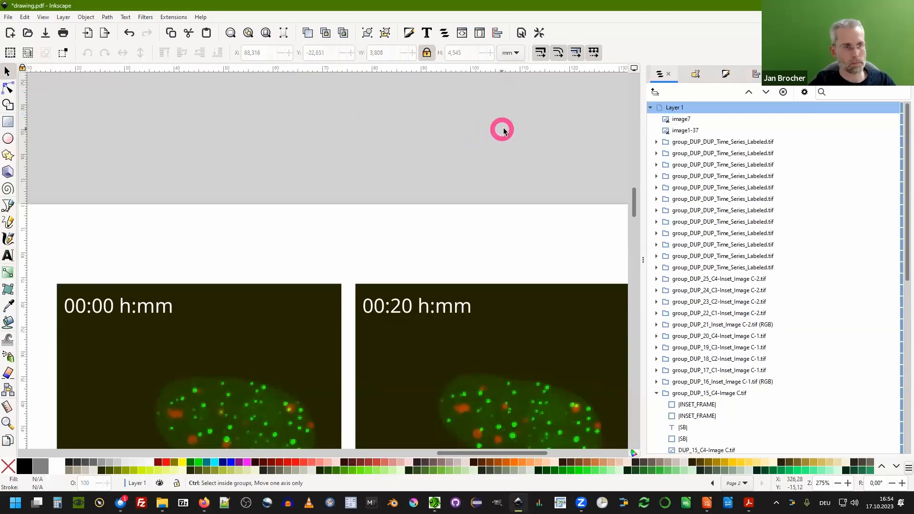
Type the text ABCDEFGHIJKLMNOPQRSTUVWXY as one line above page 1.
scroll(524, 135, down, 6)
scroll(566, 157, up, 2)
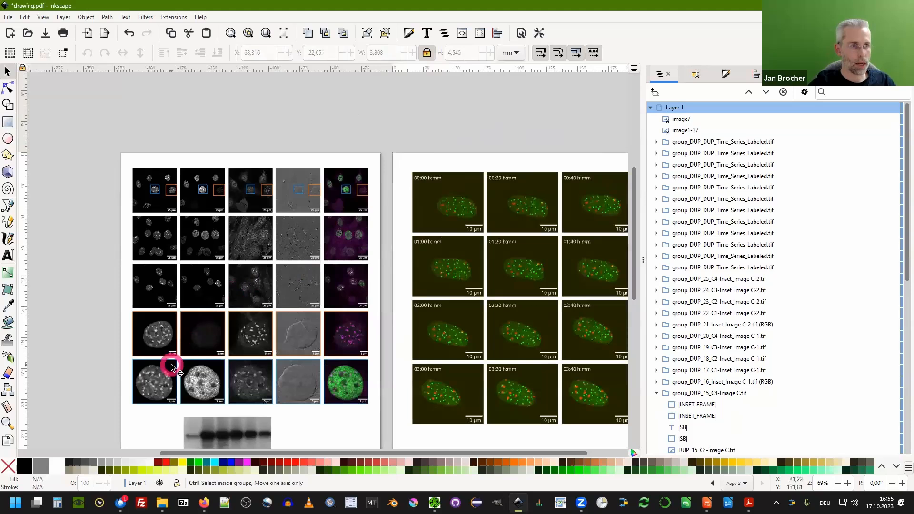
scroll(172, 366, up, 1)
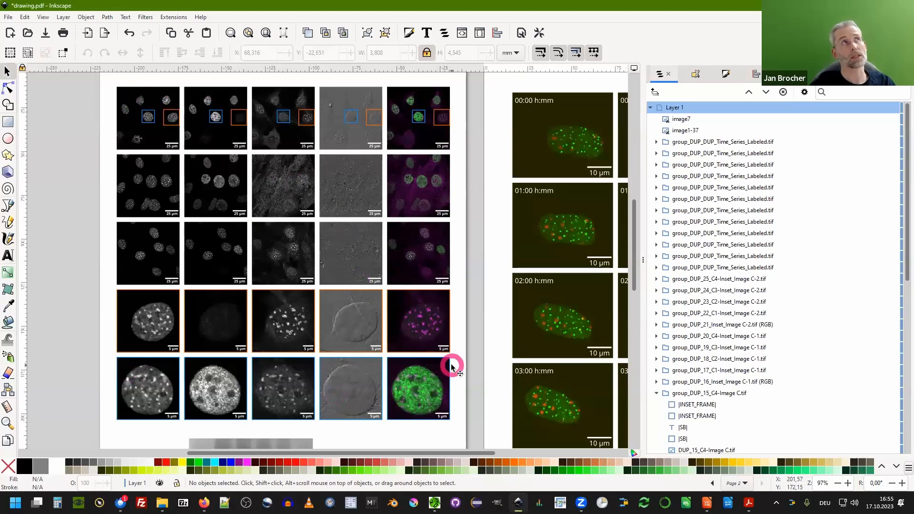
scroll(265, 261, up, 5)
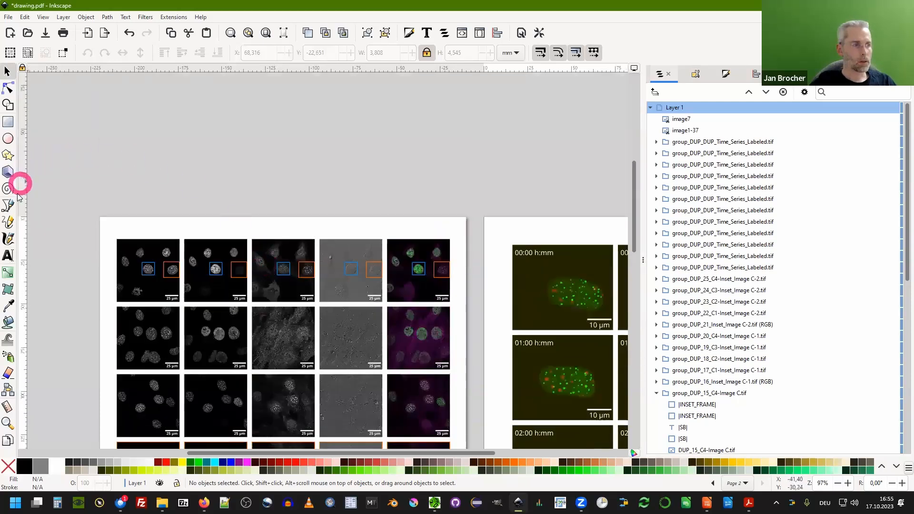
click(8, 256)
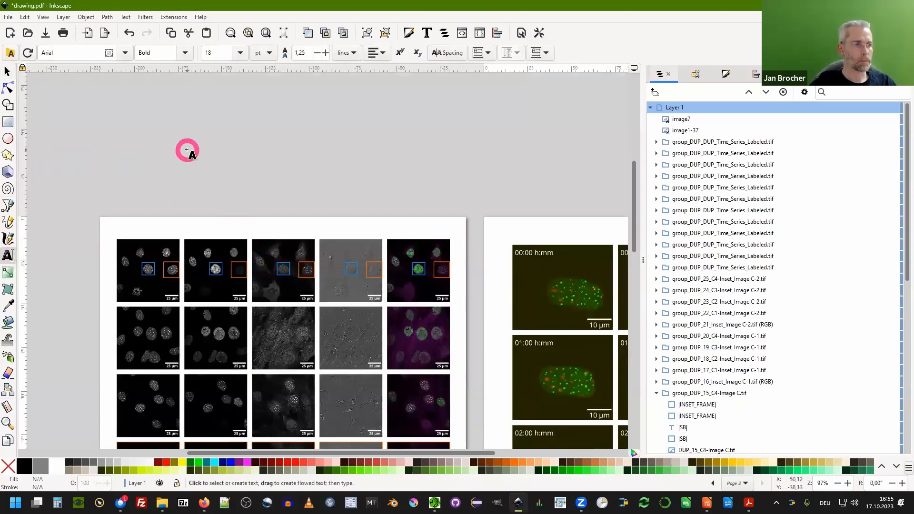
click(187, 151)
scroll(224, 121, up, 1)
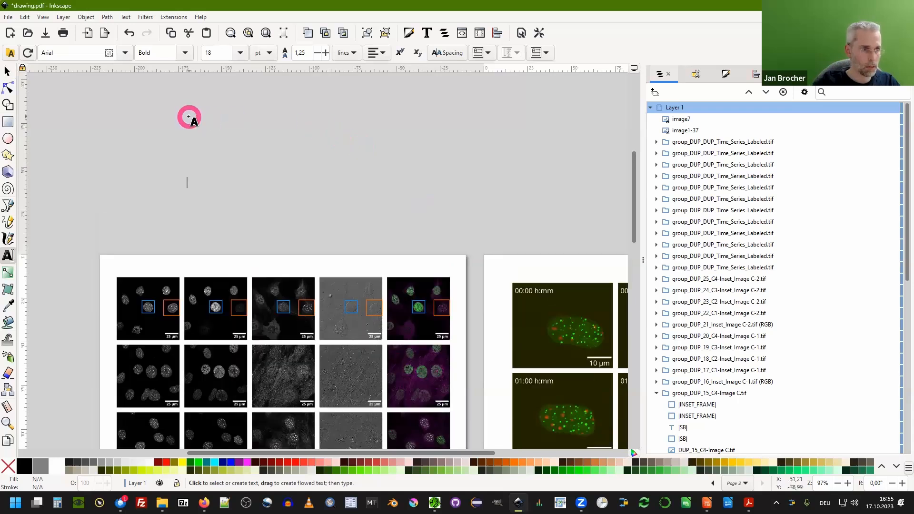
scroll(192, 171, up, 1)
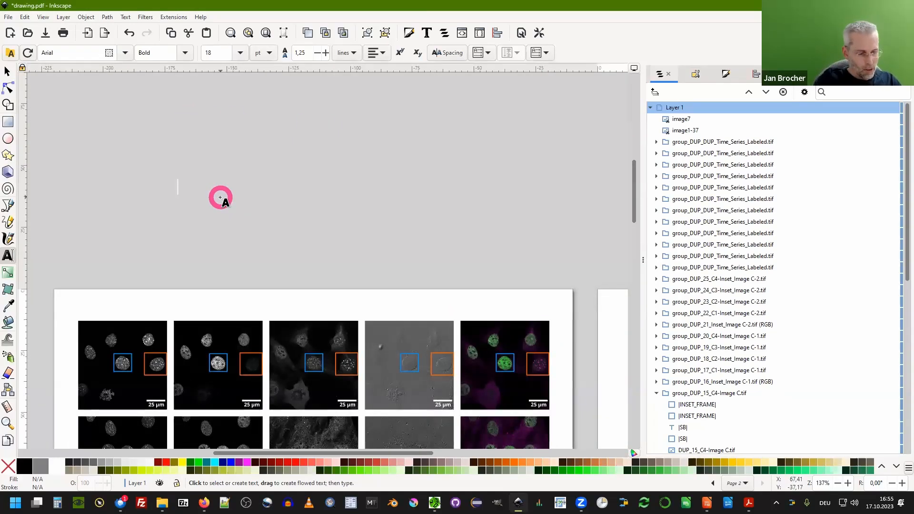
text(AB)
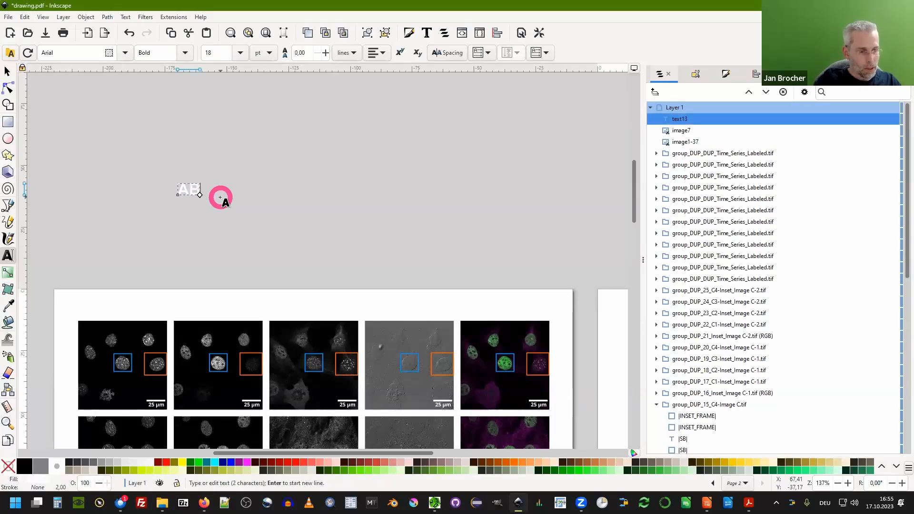
text(CDEFGHIJK)
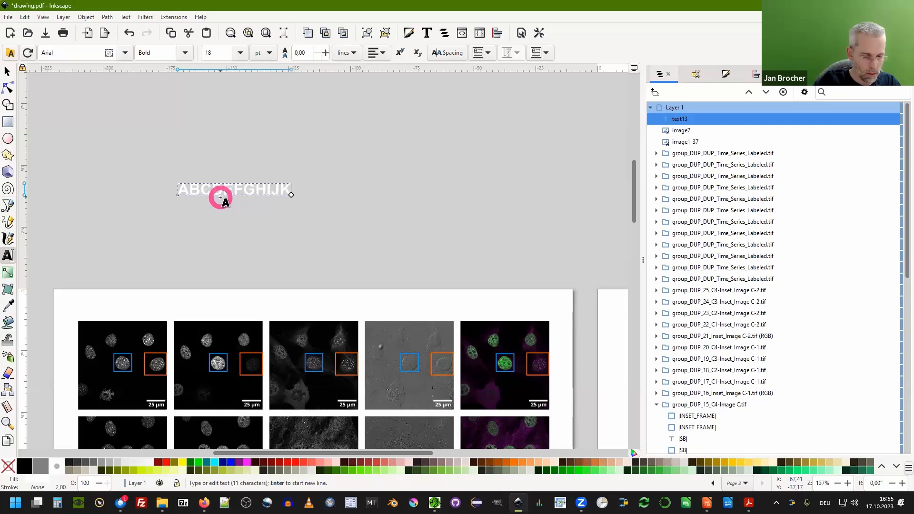
text(LMNOPQRSTUVWXY)
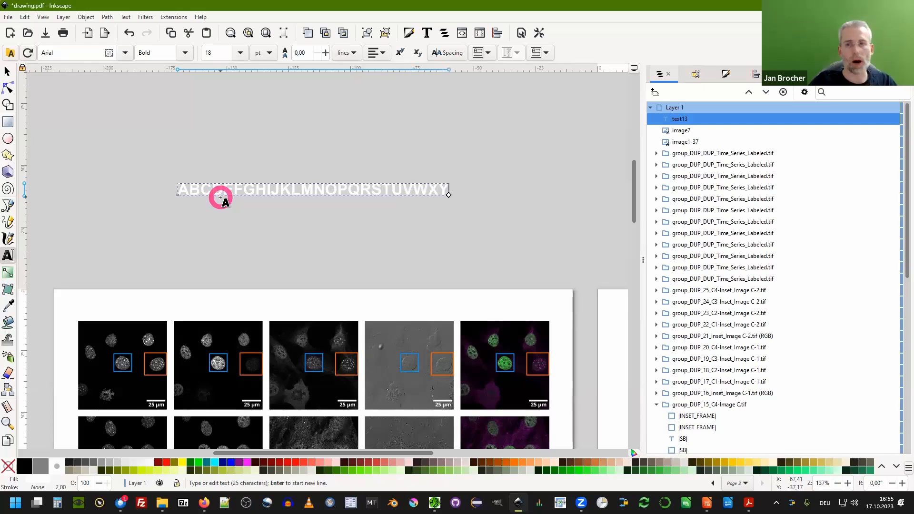
Convert the alphabet text to a path and split it into individual letter paths.
click(7, 71)
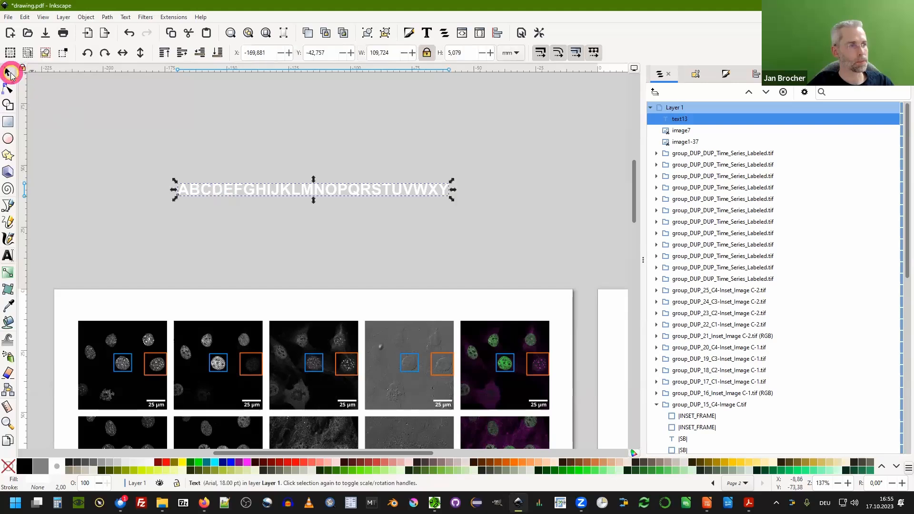
mouse_move(250, 199)
mouse_down()
mouse_move(241, 190)
mouse_move(259, 200)
mouse_move(271, 179)
mouse_move(256, 199)
mouse_up()
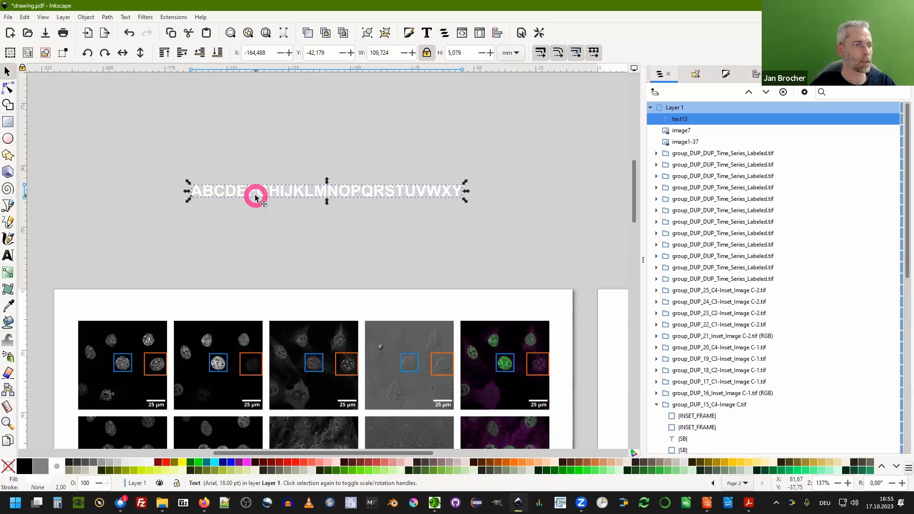
click(105, 18)
click(136, 31)
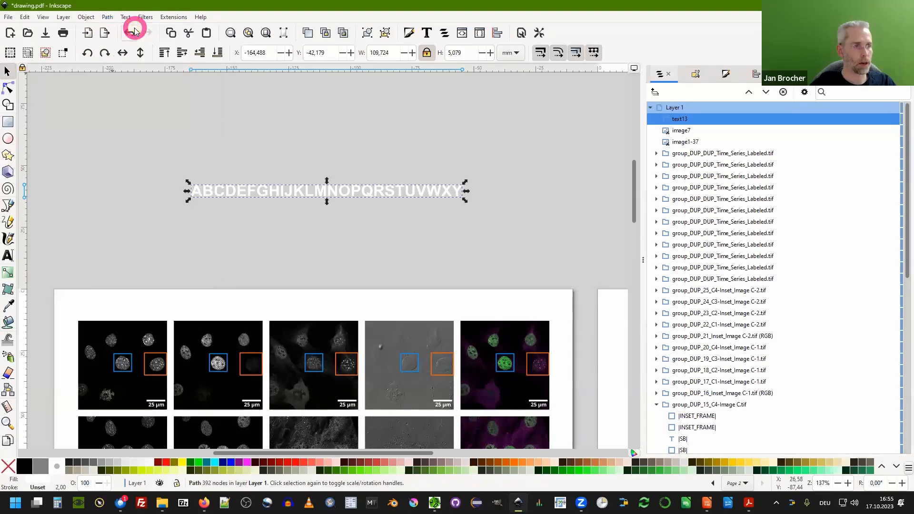
click(107, 18)
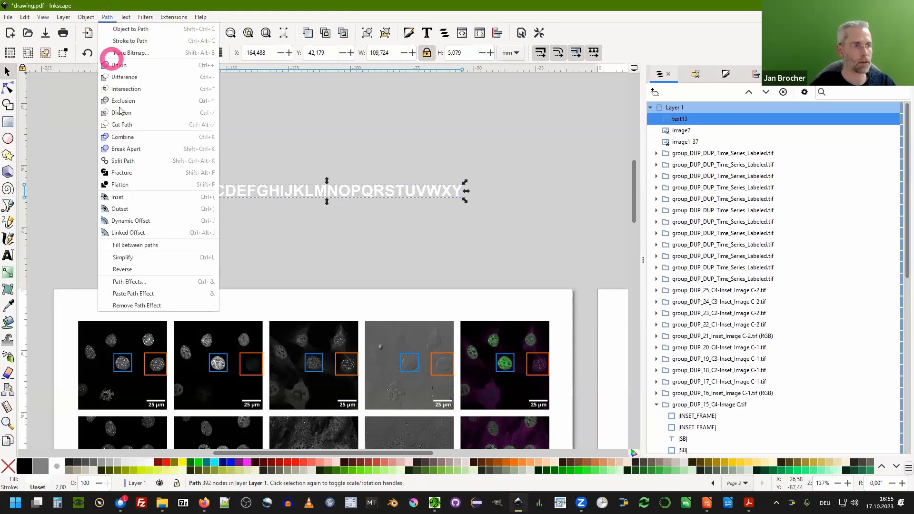
click(132, 163)
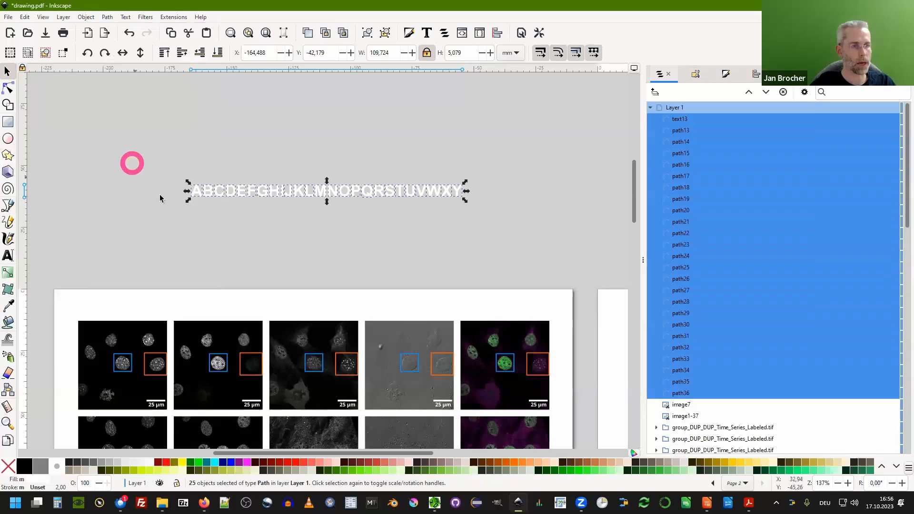
Arrange the selected letter paths in a grid of 5 rows and 5 columns.
scroll(292, 203, up, 2)
scroll(292, 204, up, 2)
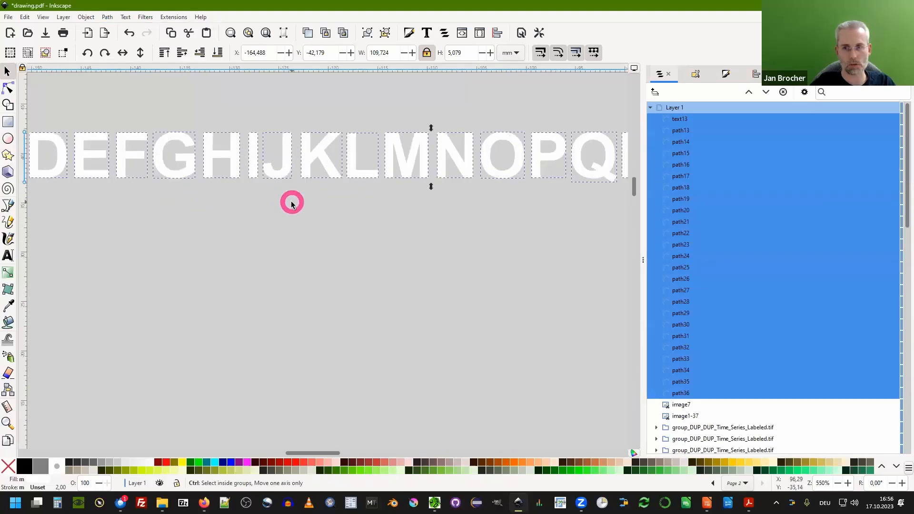
scroll(288, 143, down, 6)
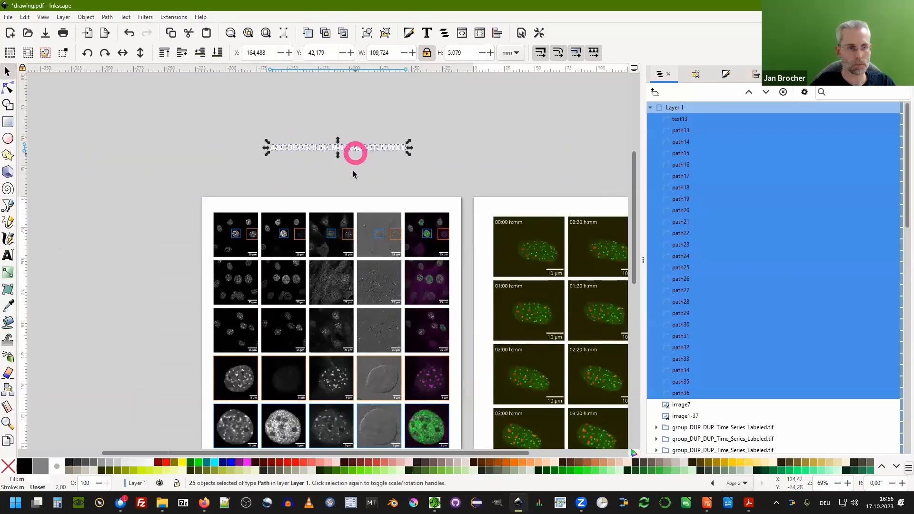
scroll(299, 136, down, 2)
click(749, 92)
click(756, 74)
click(700, 91)
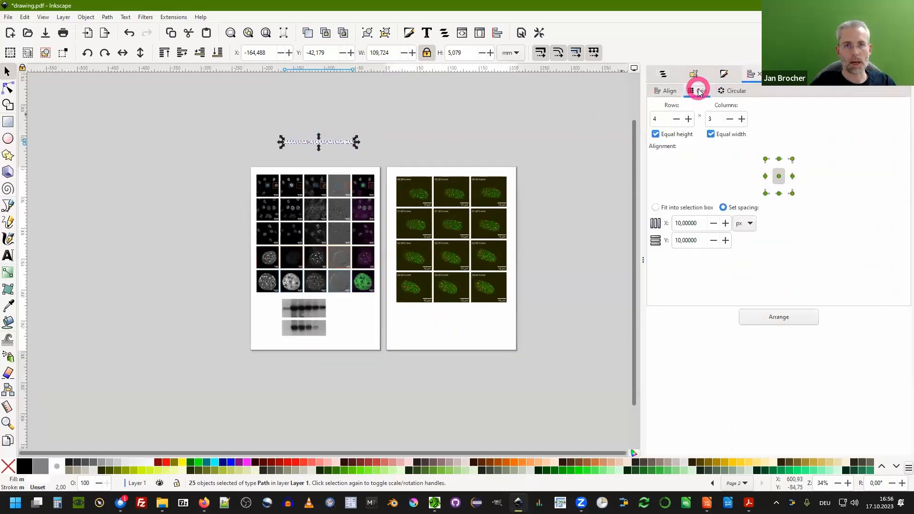
click(689, 119)
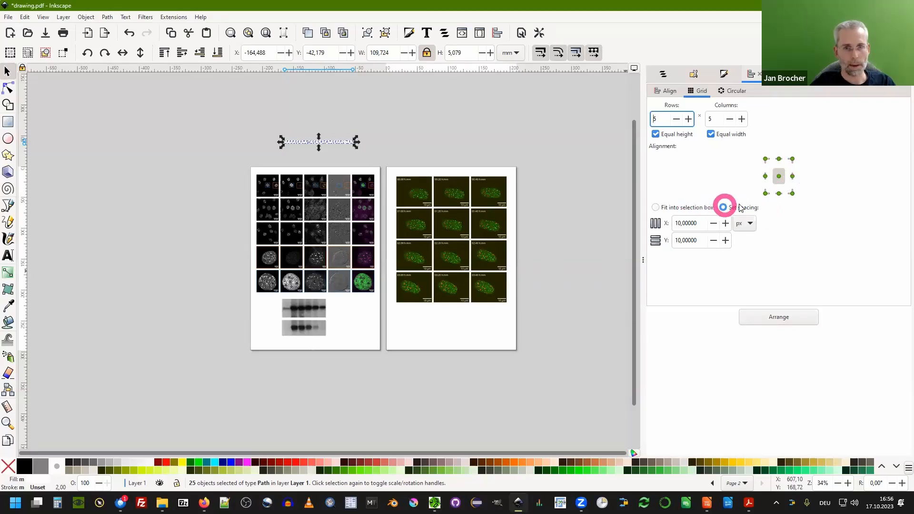
click(773, 318)
Move the letter grid onto the top-left image on page 1.
scroll(284, 158, up, 5)
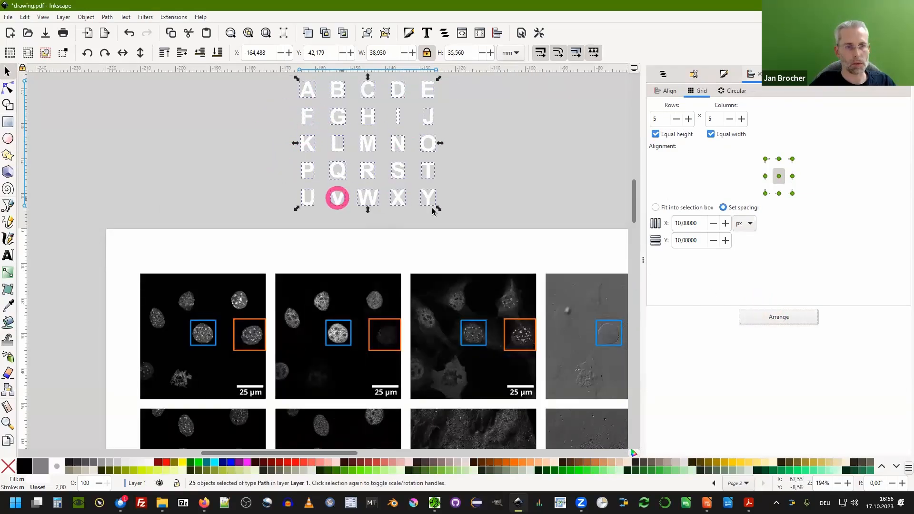
drag(305, 98, 158, 290)
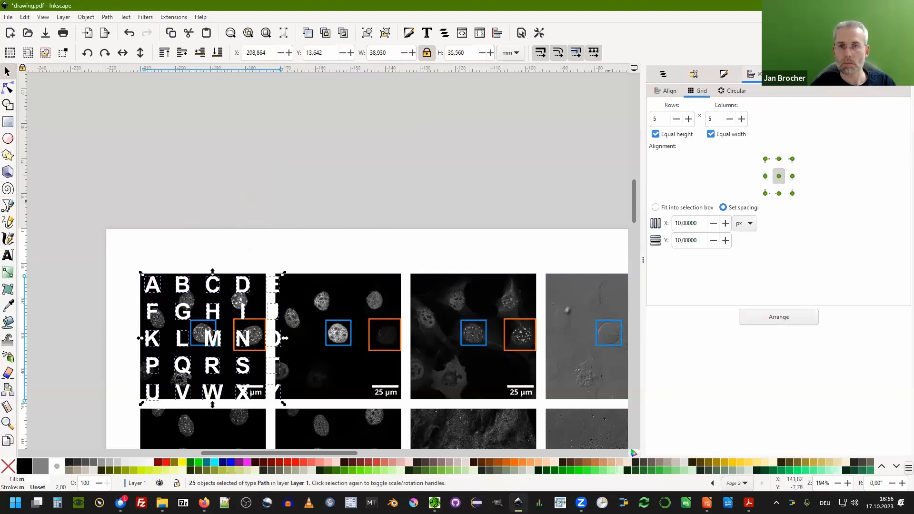
ctrl+scroll(120, 300, up, 4)
drag(258, 259, 261, 272)
ctrl+scroll(129, 151, down, 6)
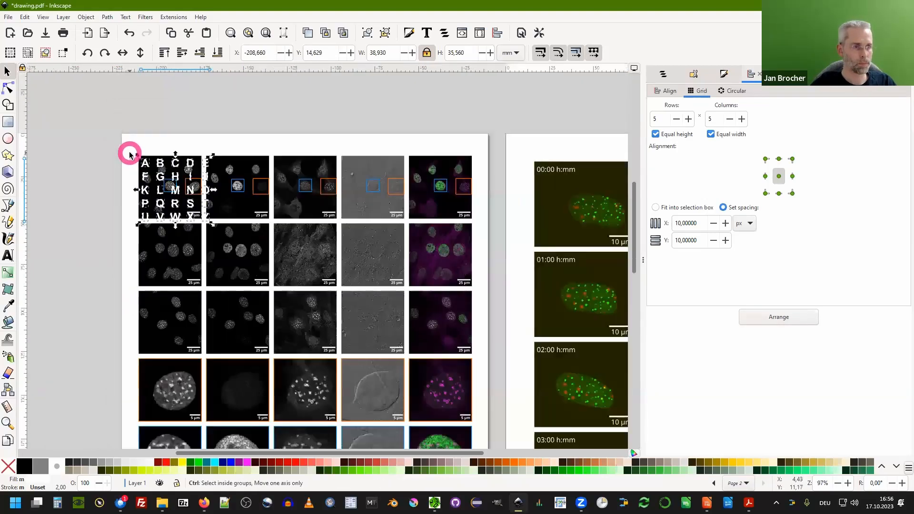
click(112, 190)
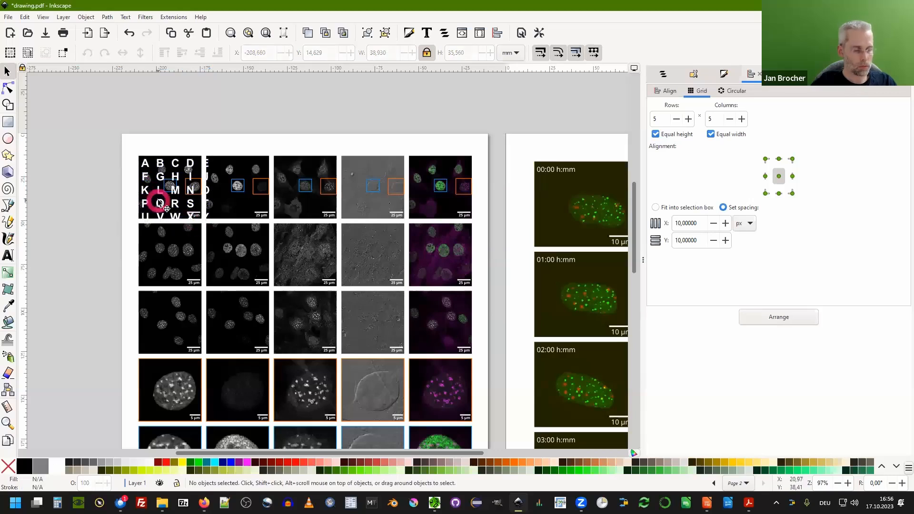
Undo the letter grid move and select all 25 letter paths above the page.
key(ctrl+z)
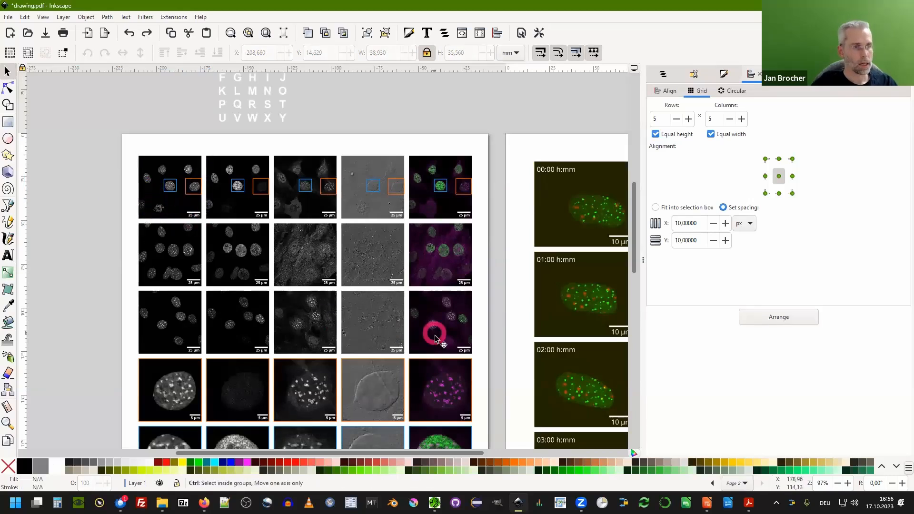
ctrl+scroll(266, 240, down, 3)
drag(289, 190, 345, 236)
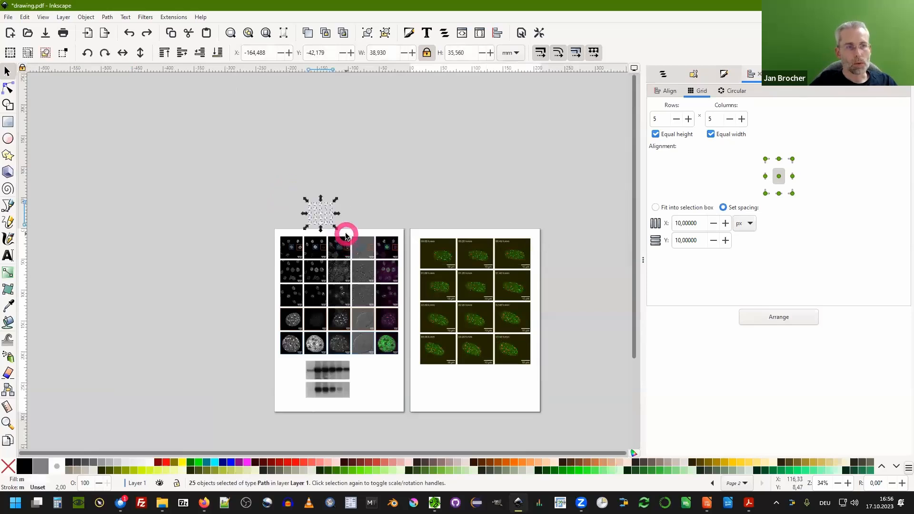
Add a new layer named Text above the current layer.
click(662, 75)
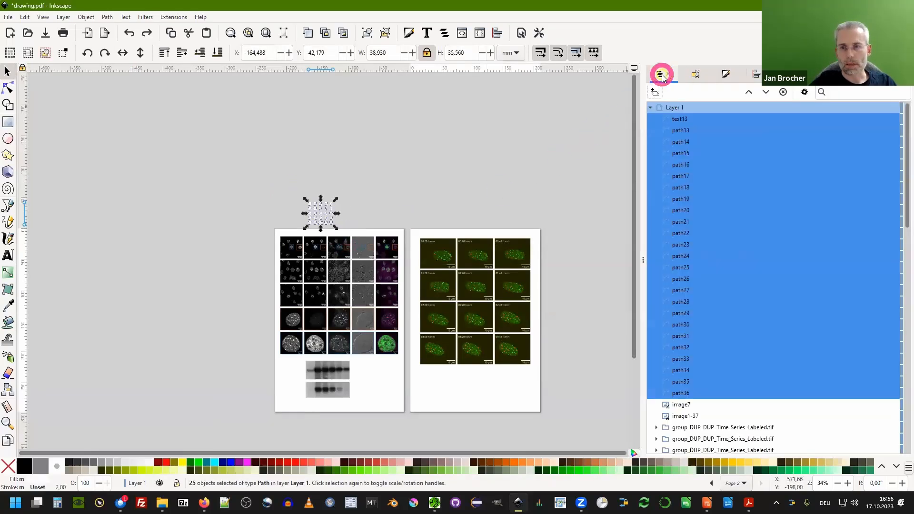
click(652, 108)
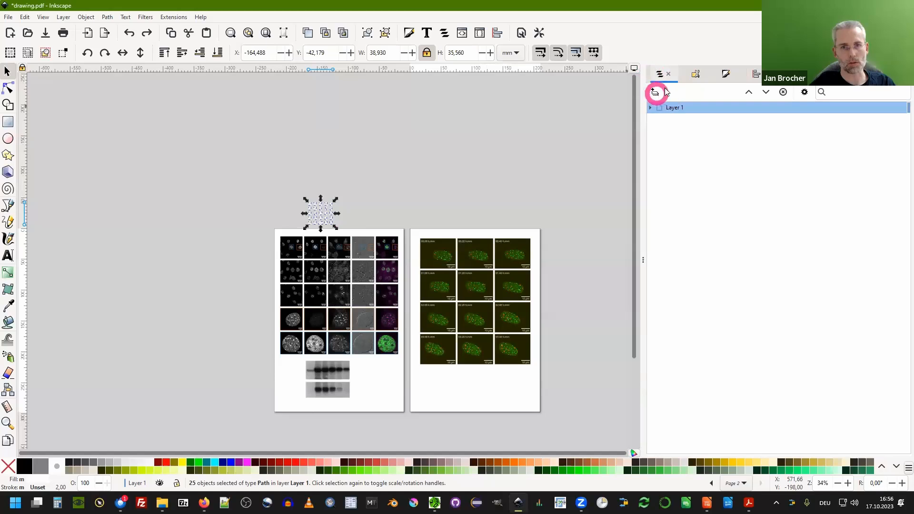
click(63, 17)
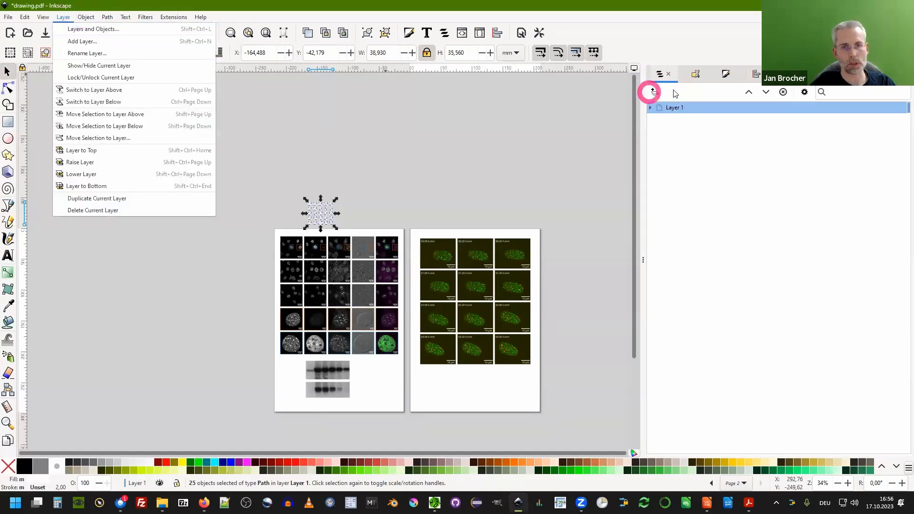
click(657, 95)
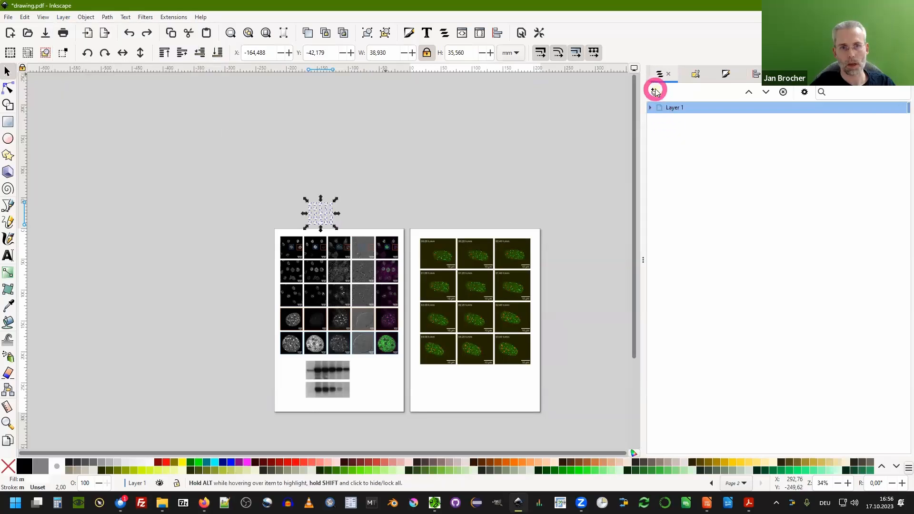
click(653, 92)
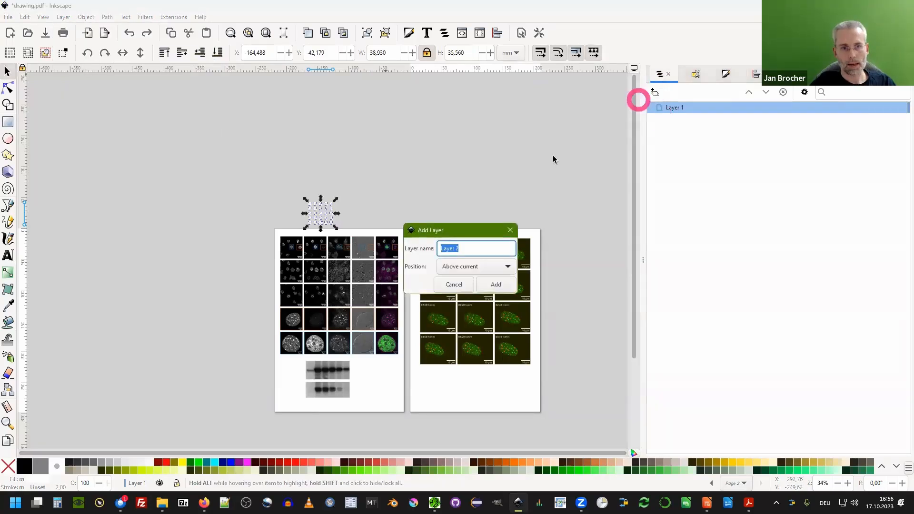
click(527, 149)
drag(450, 232, 483, 148)
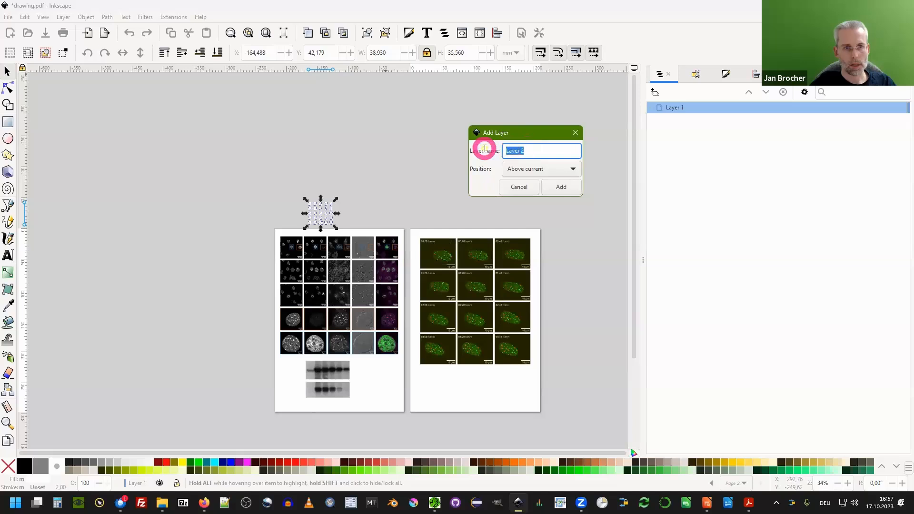
text(tEXT)
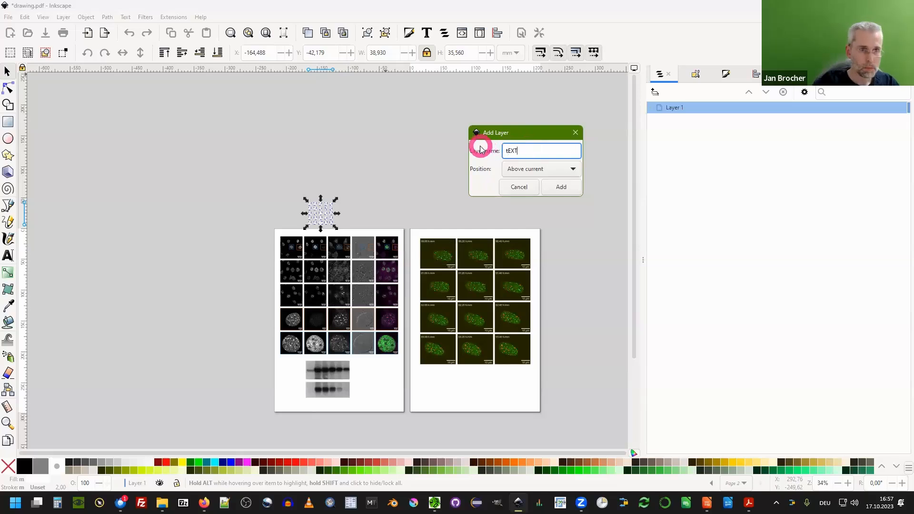
key(BackSpace)
key(BackSpace)
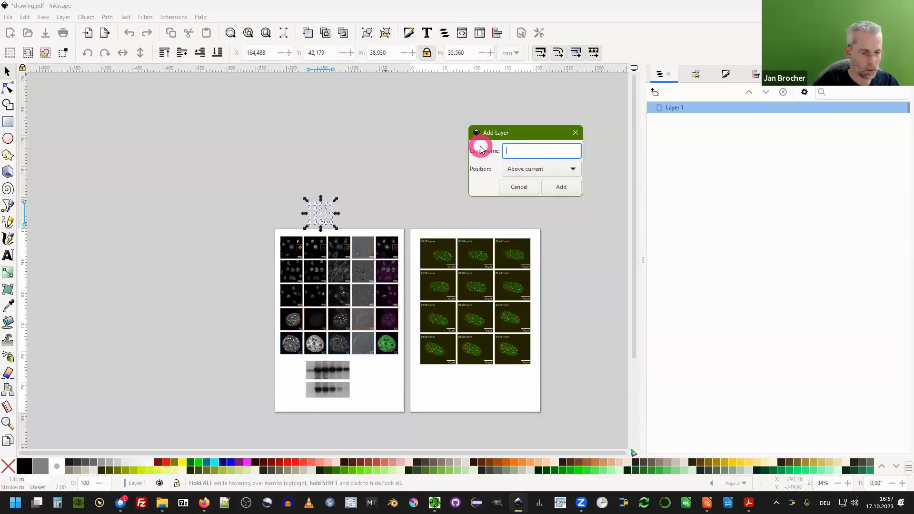
text(ext)
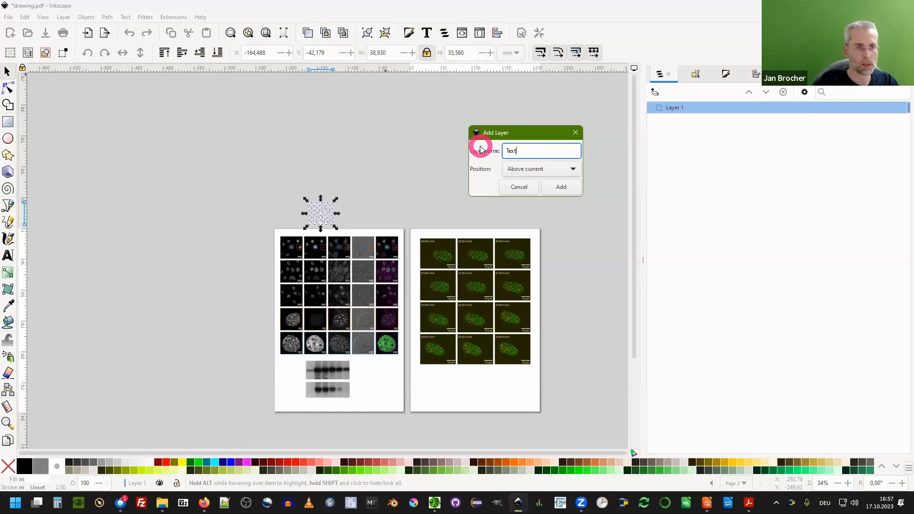
click(560, 186)
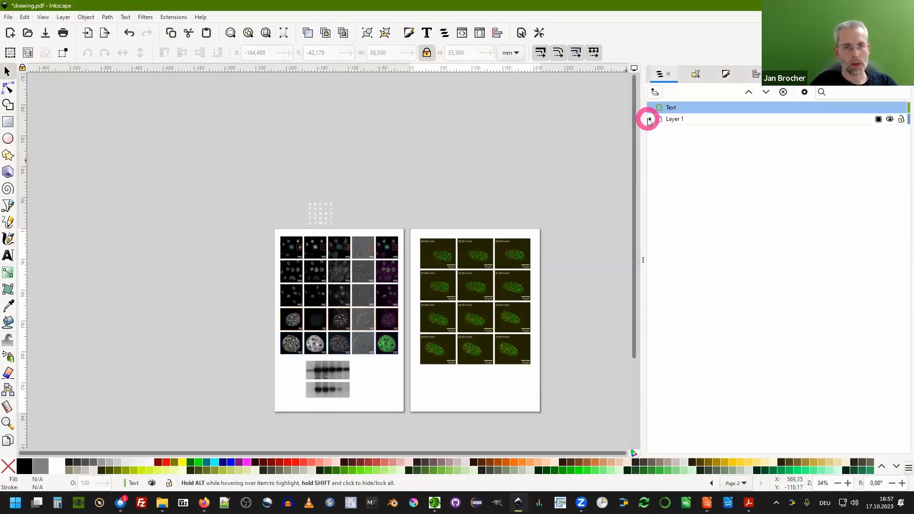
Move the 25 selected letter paths to the Text layer.
drag(296, 184, 342, 235)
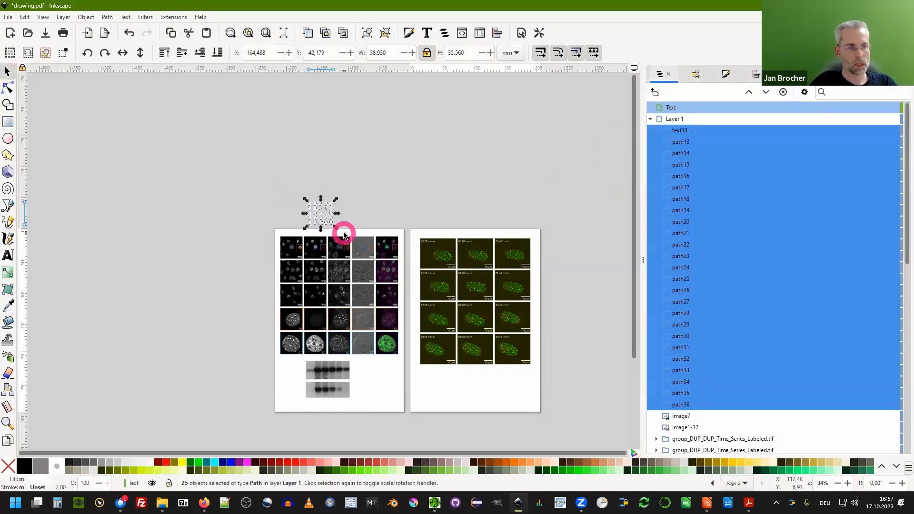
right_click(321, 209)
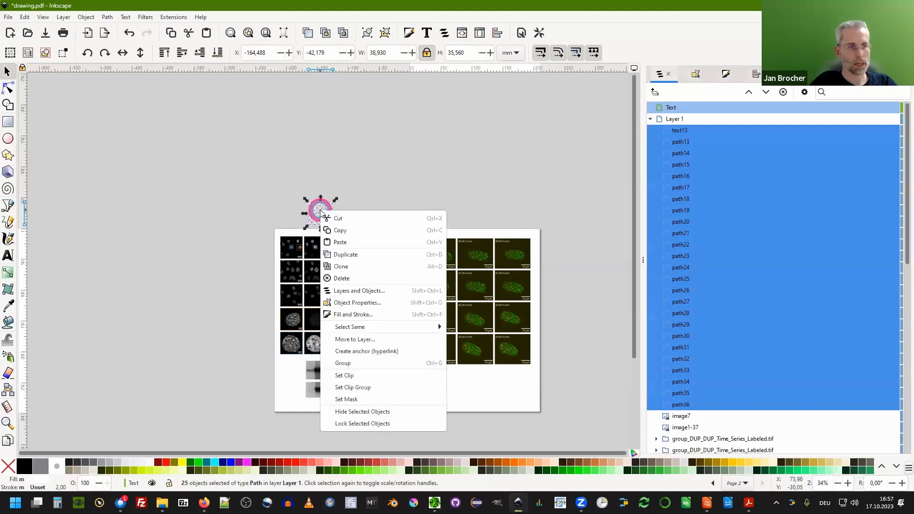
click(364, 339)
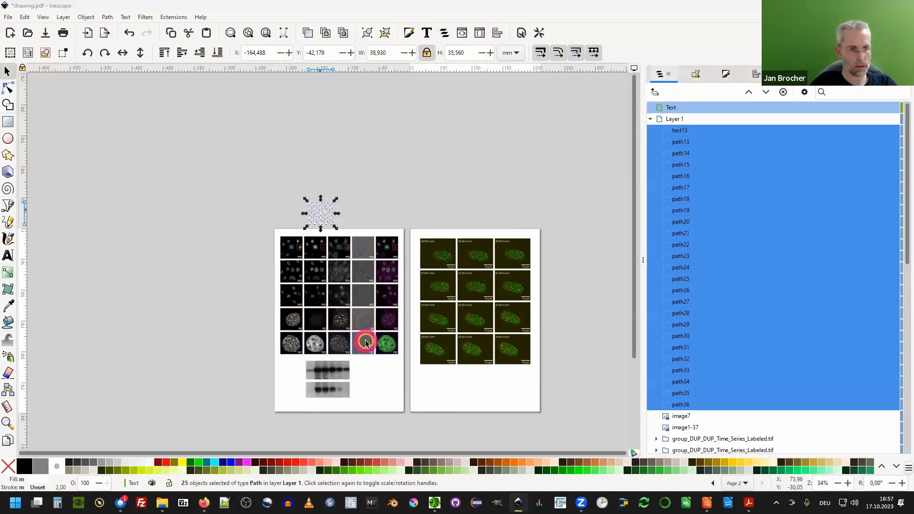
click(454, 220)
click(493, 310)
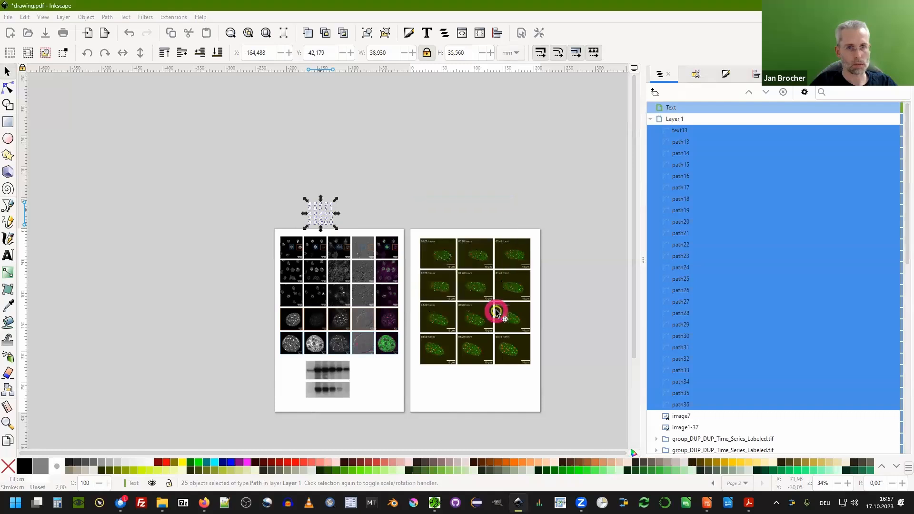
click(651, 289)
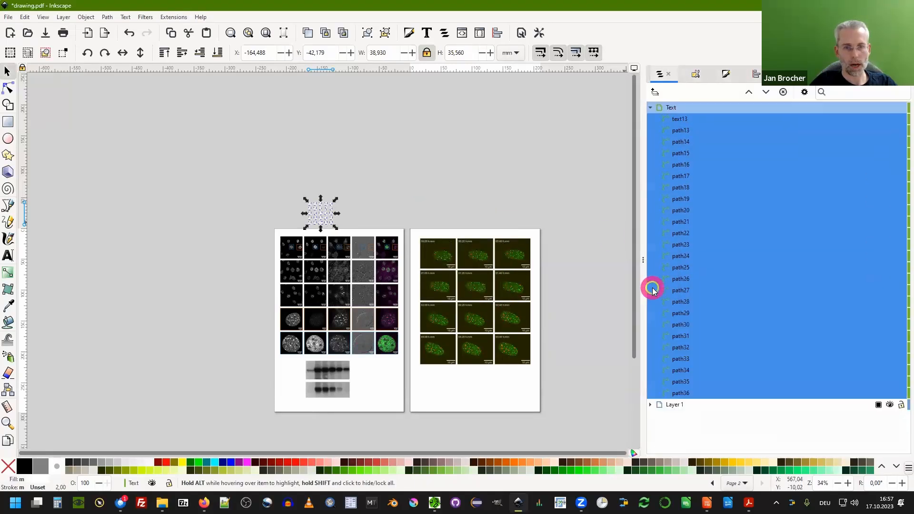
Lock Layer 1 so its images cannot be selected.
click(672, 404)
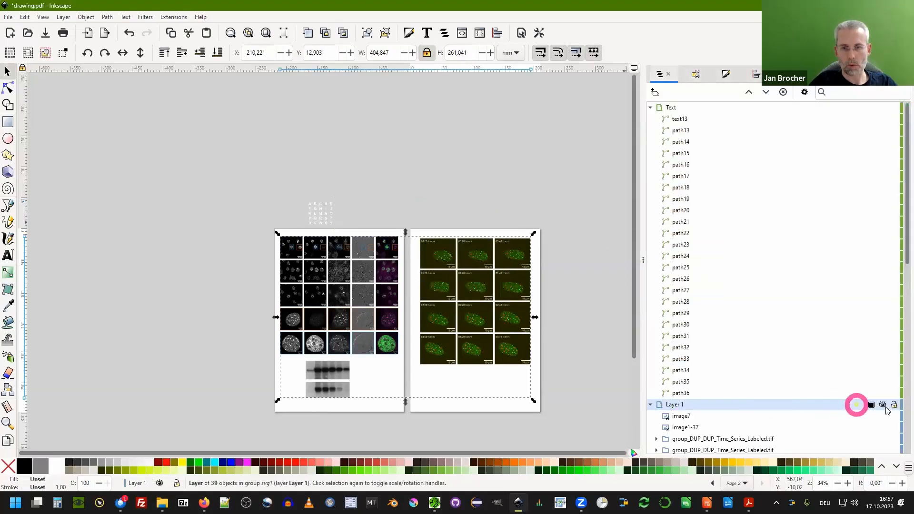
click(893, 404)
click(650, 404)
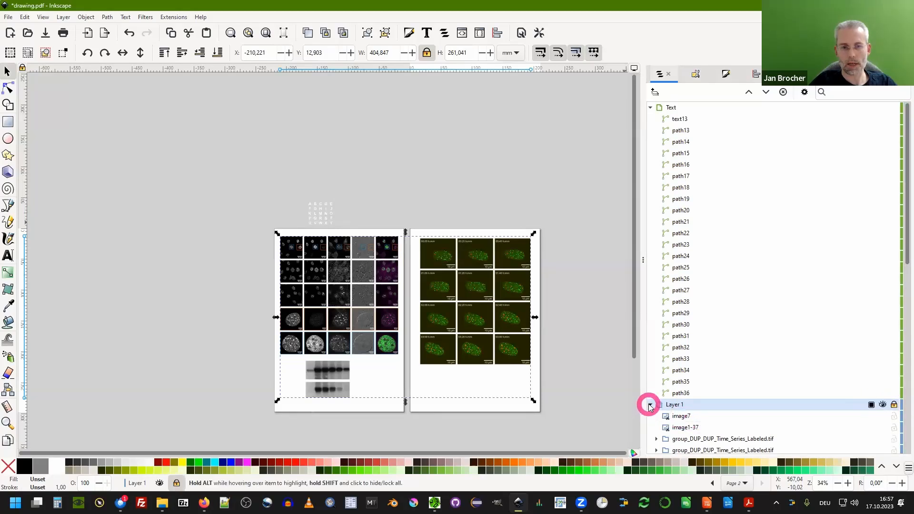
click(437, 302)
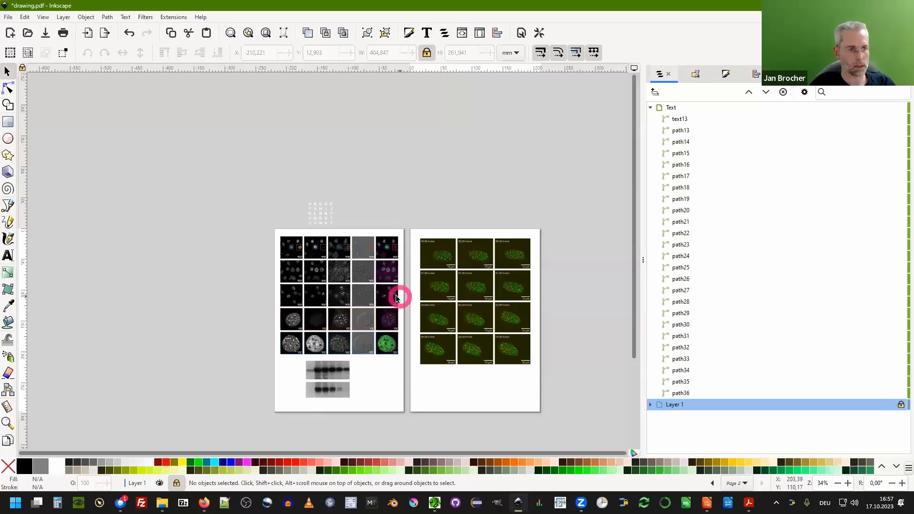
Move the letter grid onto the top-left image on page 1.
drag(285, 179, 346, 232)
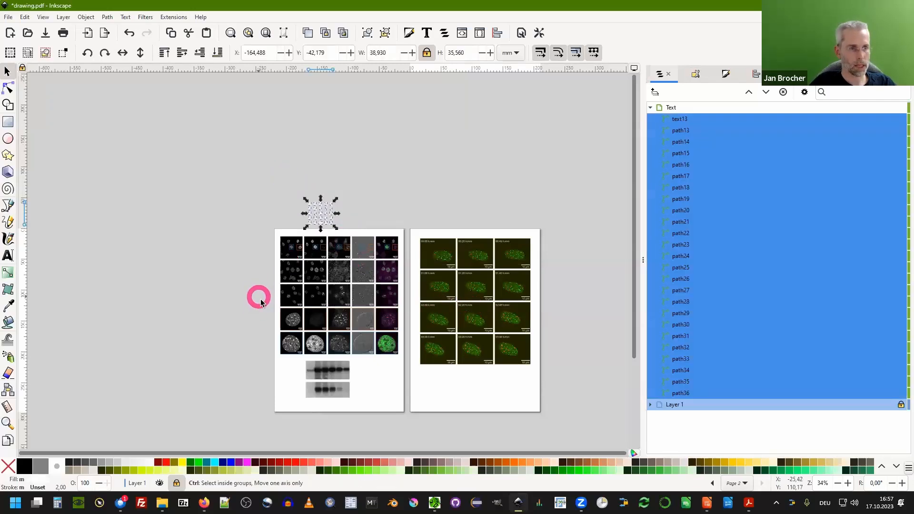
ctrl+scroll(269, 291, up, 2)
drag(364, 109, 295, 167)
scroll(346, 175, up, 7)
ctrl+scroll(205, 107, down, 6)
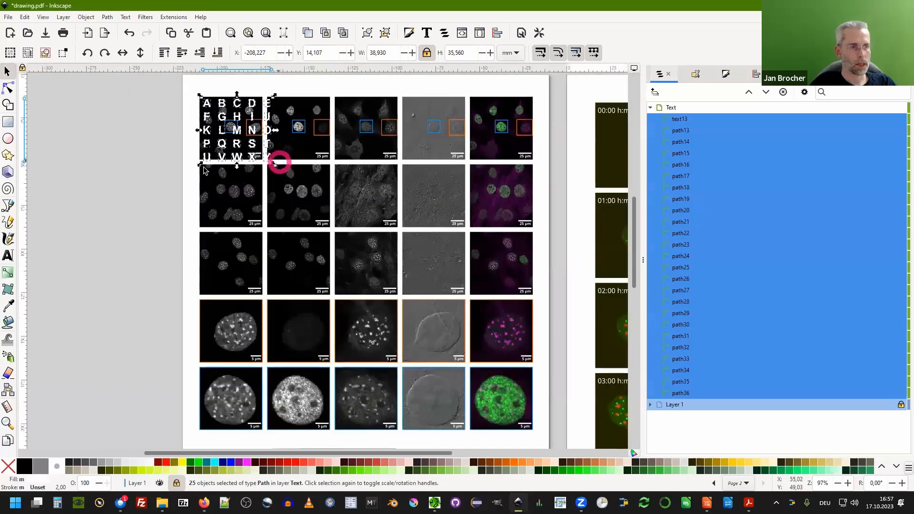
Move the Y letter onto the top-left corner of the bottom-right image.
click(286, 175)
drag(268, 161, 467, 370)
click(476, 378)
scroll(476, 376, up, 2)
scroll(475, 377, up, 3)
click(467, 371)
scroll(373, 241, down, 6)
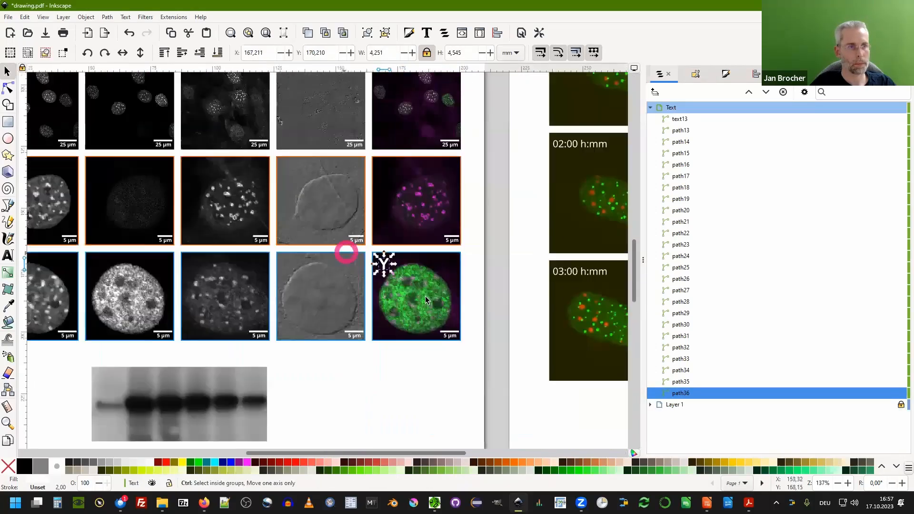
scroll(361, 366, down, 1)
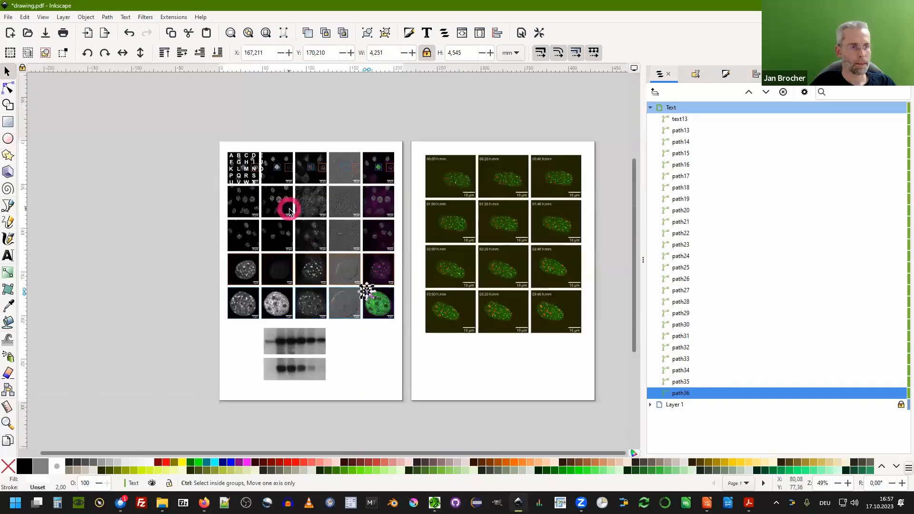
Arrange all 25 letters in a 5 by 5 grid fitted into their selection box.
scroll(290, 207, up, 1)
drag(193, 133, 447, 369)
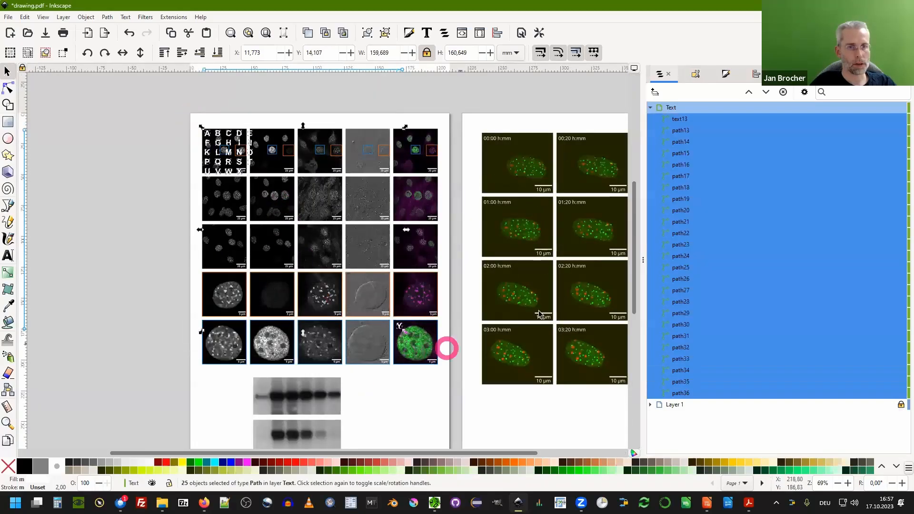
click(756, 75)
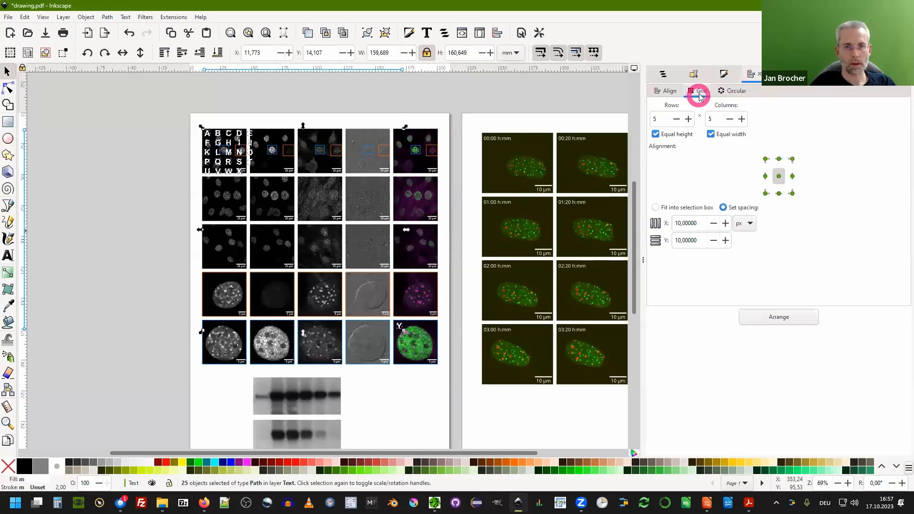
click(655, 207)
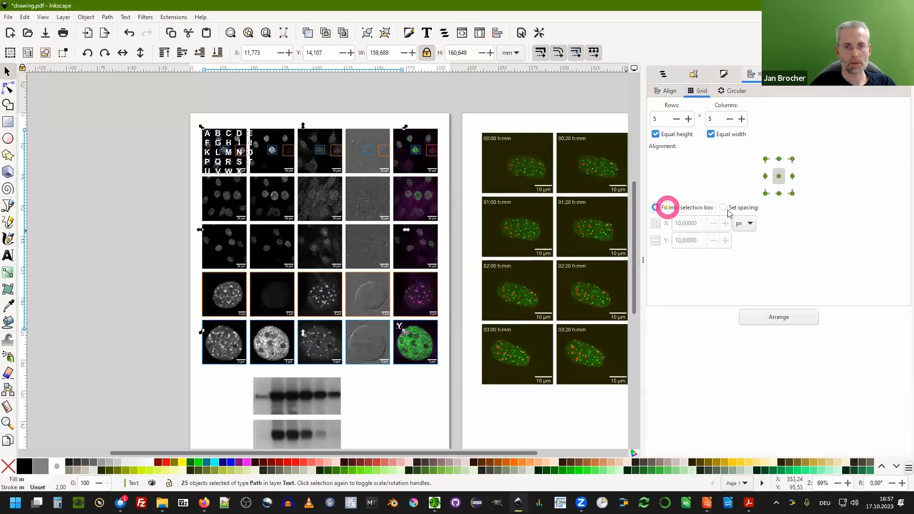
click(780, 319)
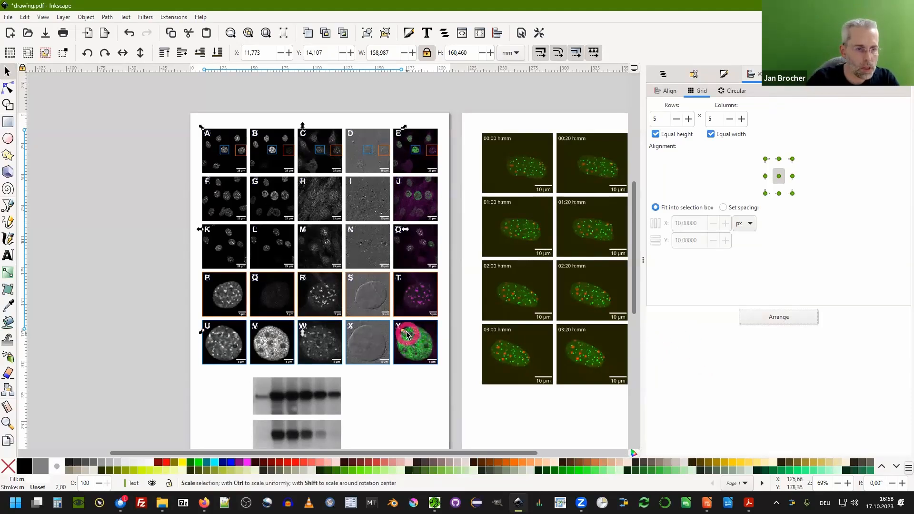
Nudge the Y letter into the bottom-right image's corner and rearrange all letters fitted into the selection box.
drag(407, 336, 351, 291)
click(173, 246)
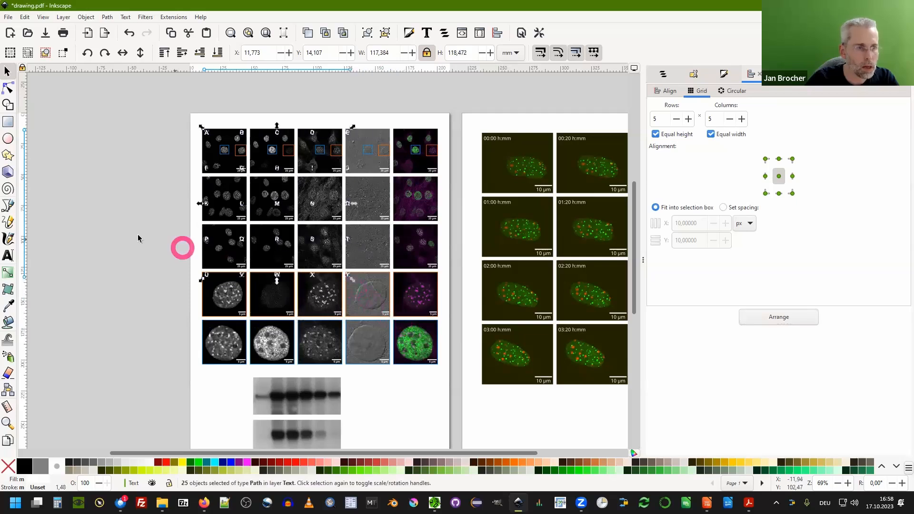
click(347, 275)
click(398, 322)
scroll(398, 323, up, 5)
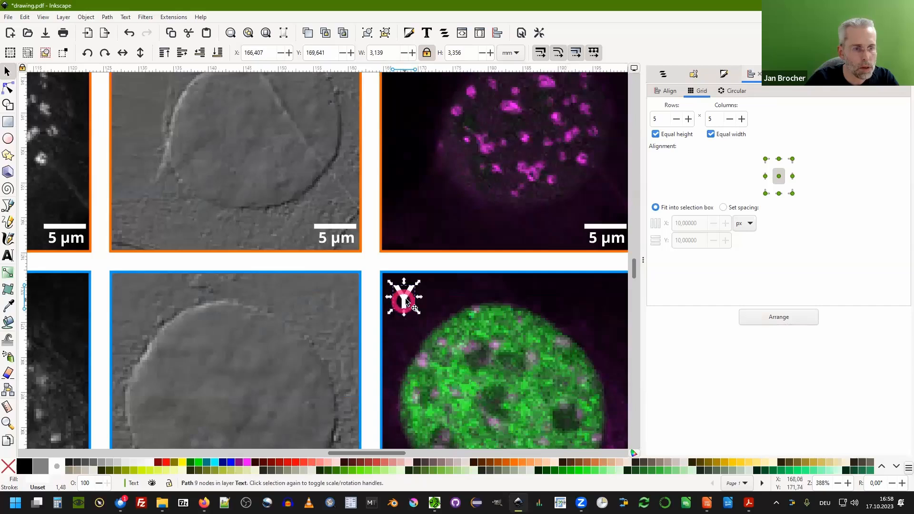
drag(407, 307, 409, 310)
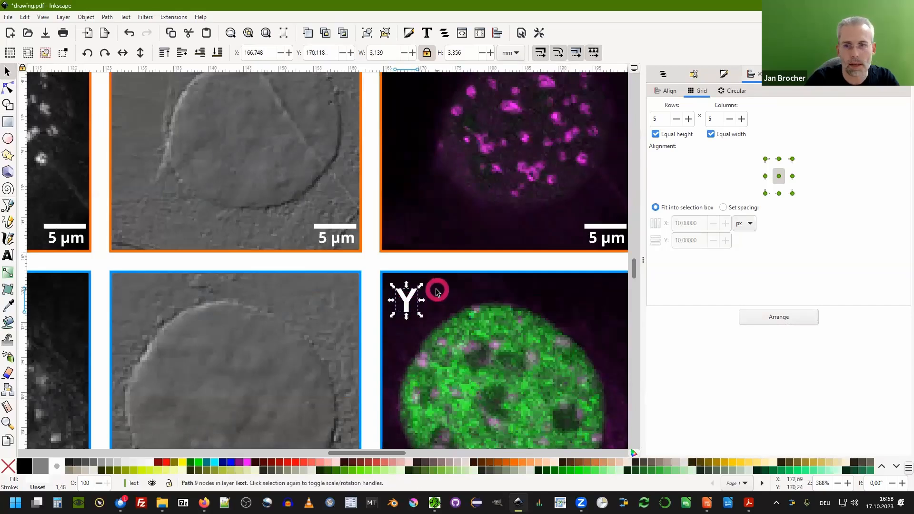
scroll(359, 310, down, 6)
drag(190, 143, 362, 299)
click(779, 317)
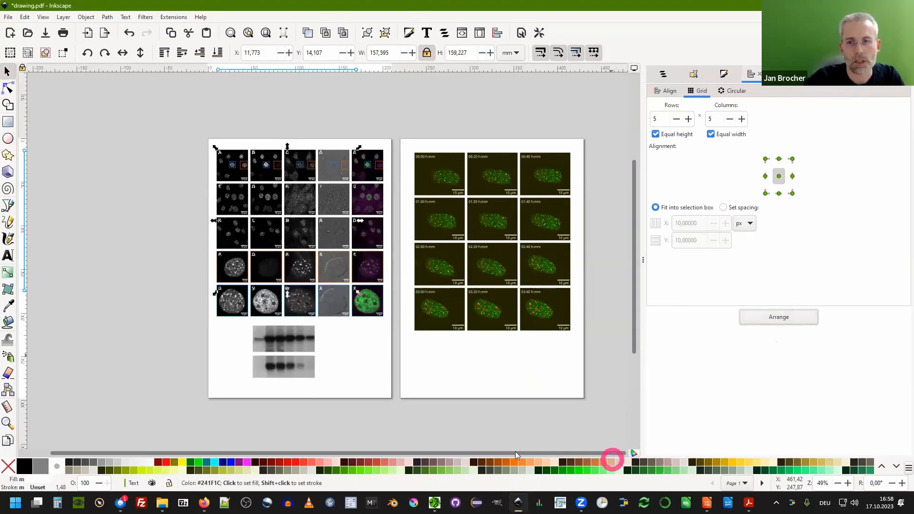
Inspect the letter labels on the panels of page 1.
scroll(295, 205, up, 3)
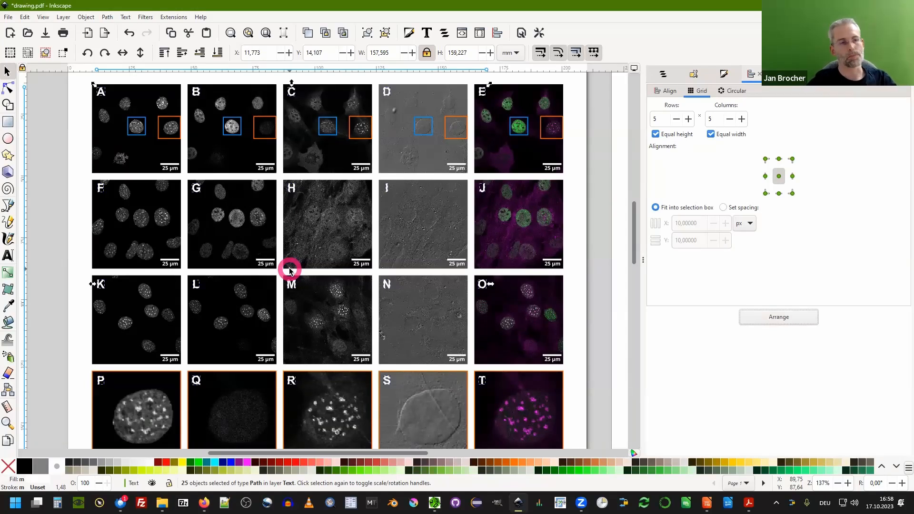
scroll(163, 159, down, 2)
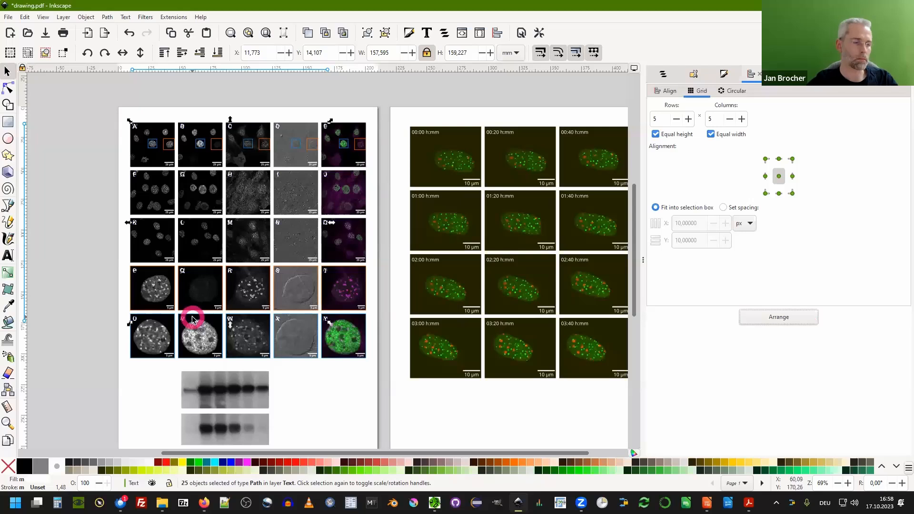
scroll(69, 262, down, 1)
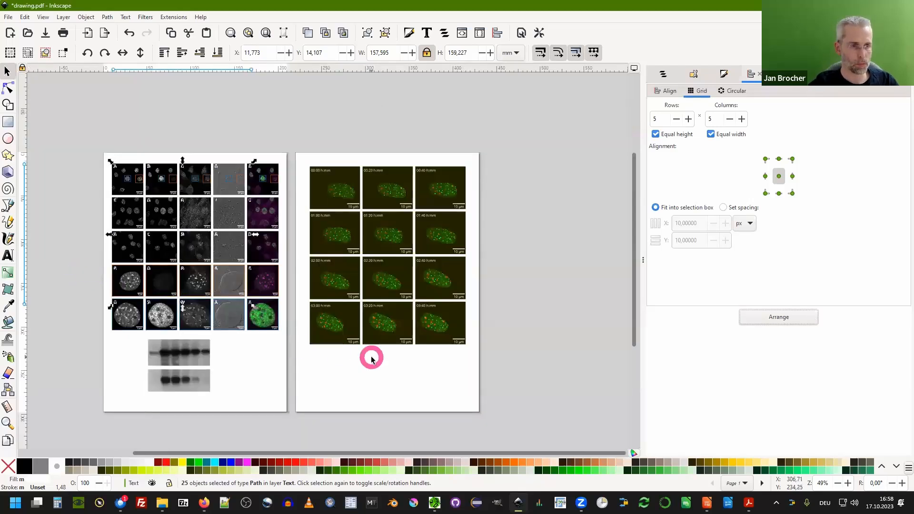
click(371, 361)
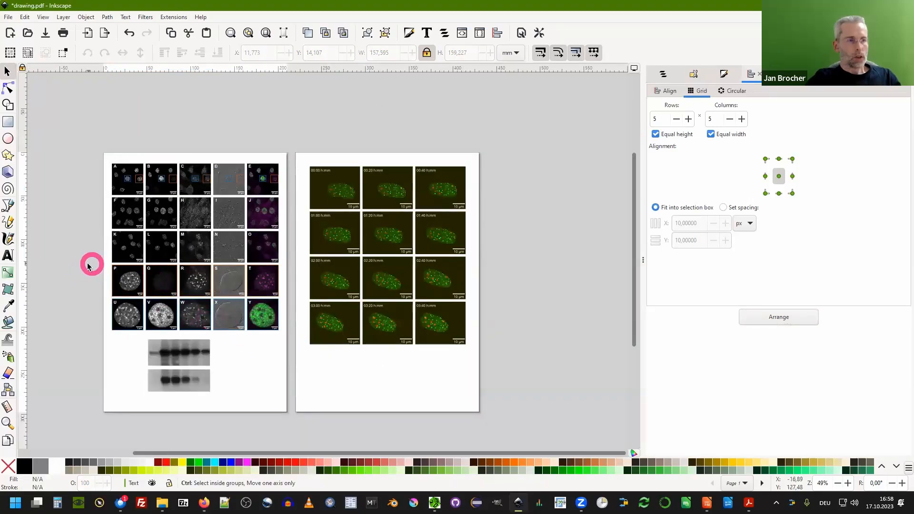
scroll(87, 266, up, 1)
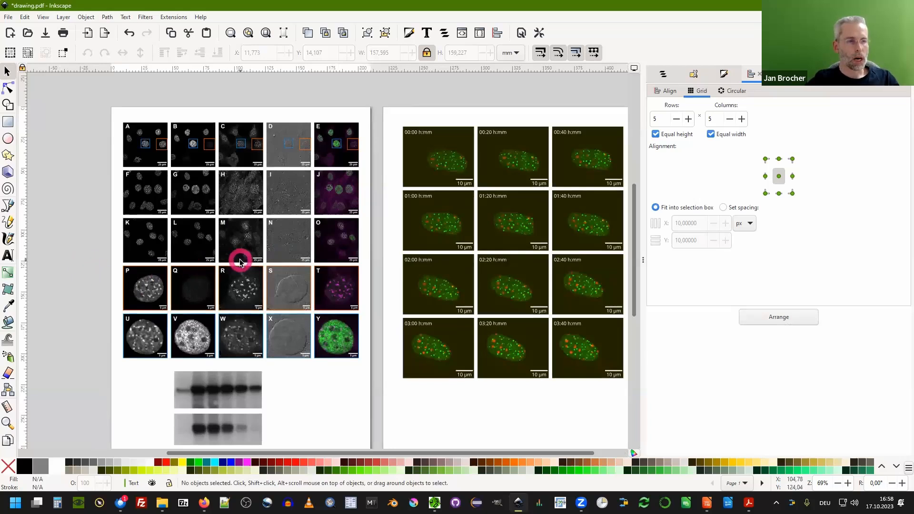
Switch to Fiji and close the mitosis.tif image window.
click(859, 5)
drag(434, 16, 452, 13)
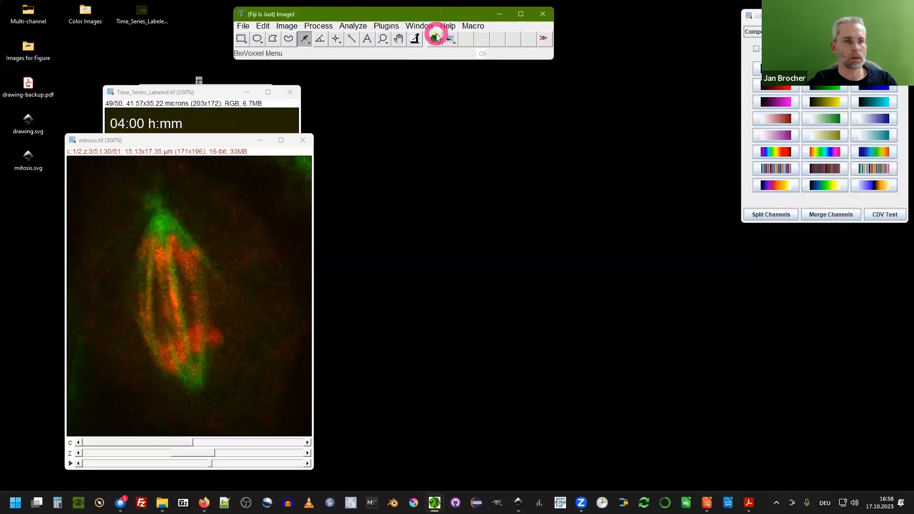
click(449, 38)
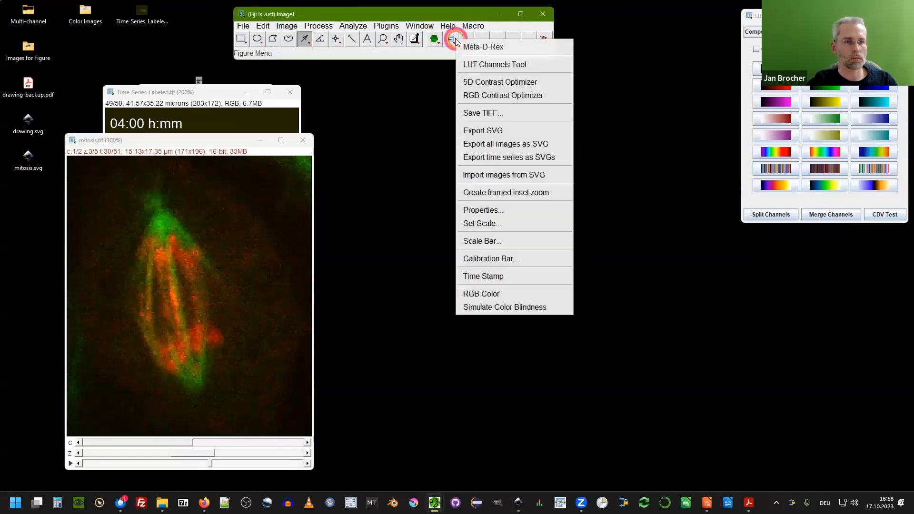
click(376, 17)
click(302, 141)
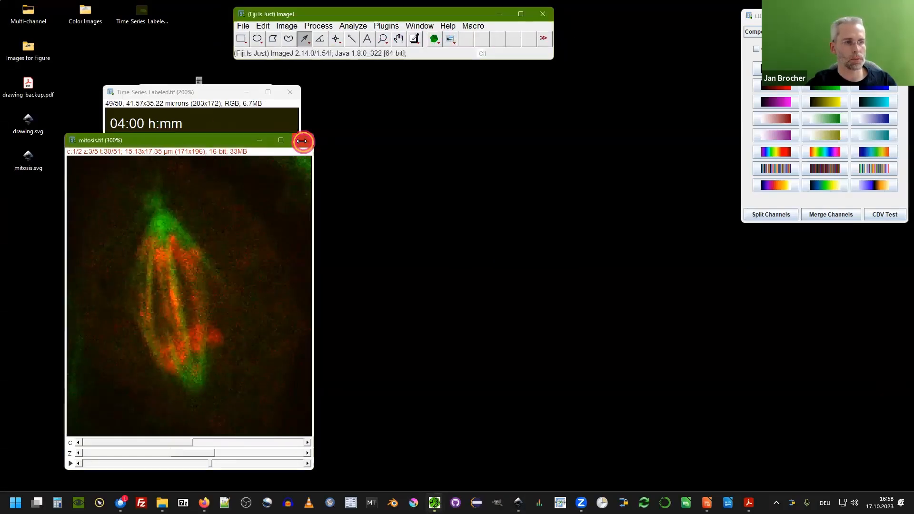
drag(214, 94, 312, 88)
click(259, 91)
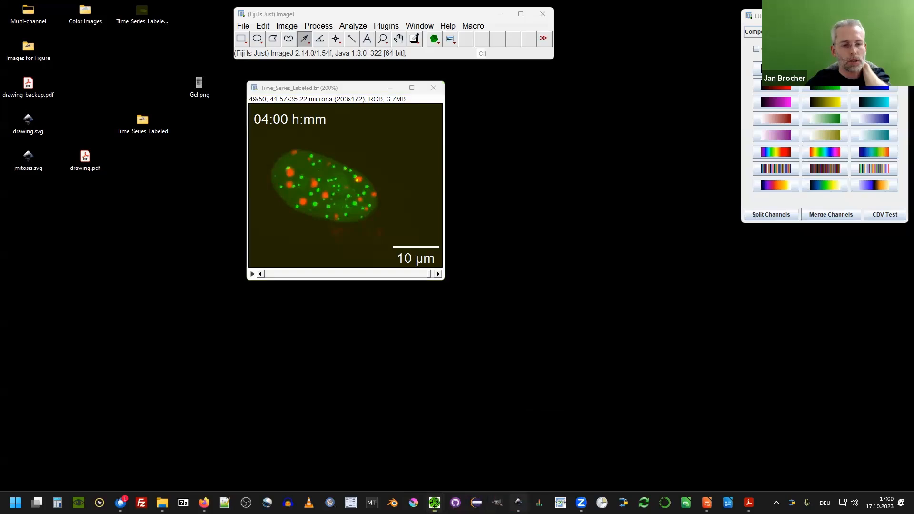
Close the Time_Series_Labeled.tif image window in Fiji.
click(518, 503)
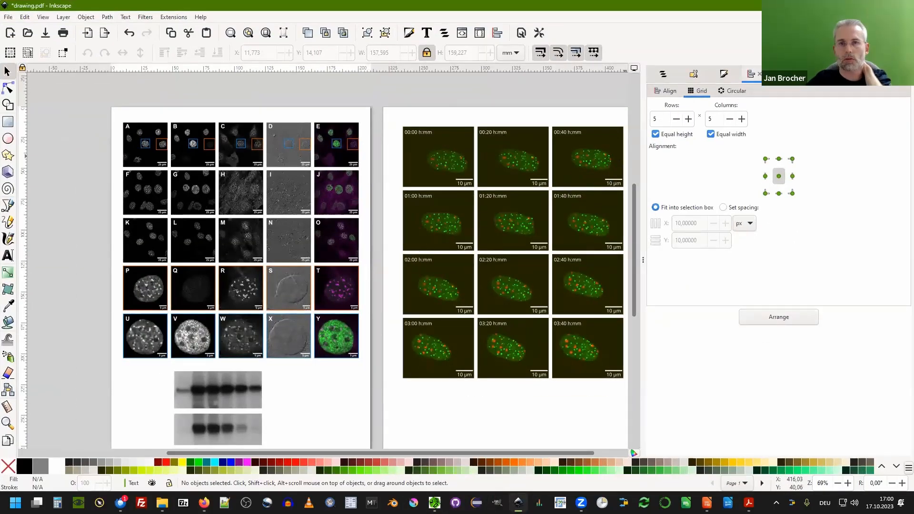
click(859, 5)
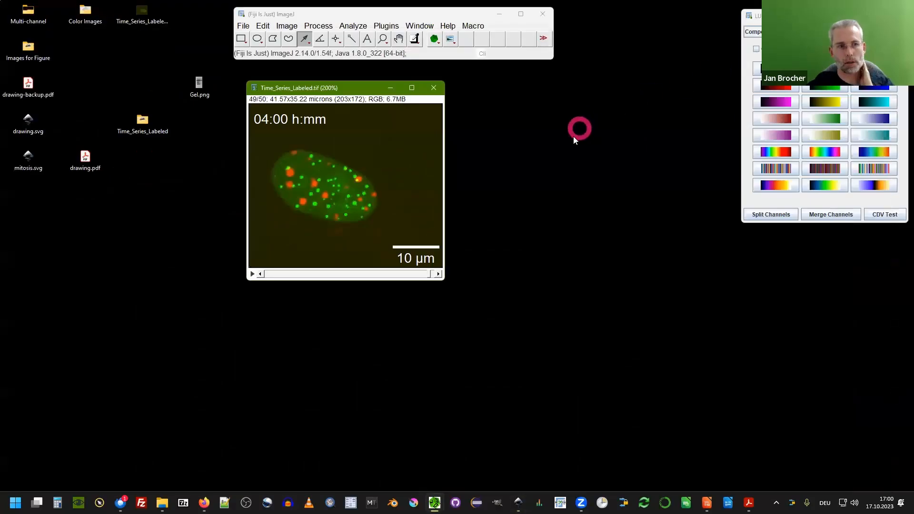
click(436, 88)
Open the Fly Brain sample image and convert it into a composite.
click(245, 26)
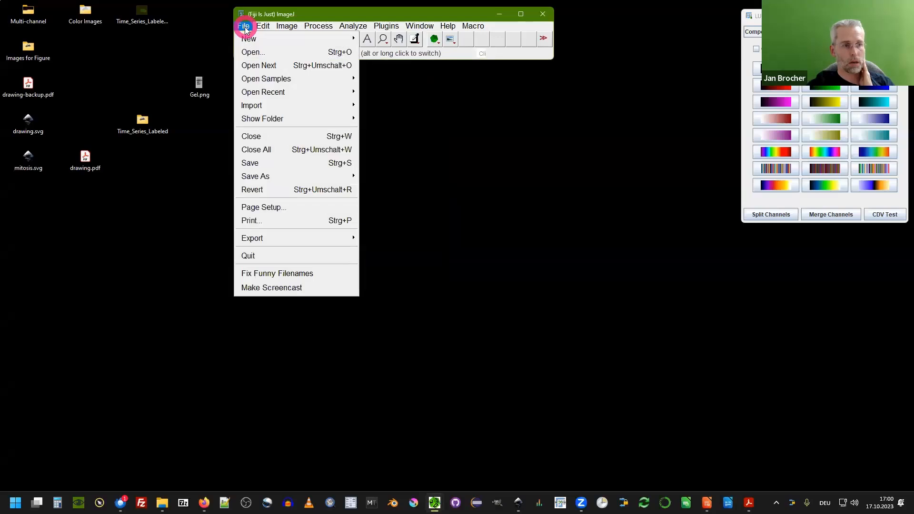
mouse_move(274, 177)
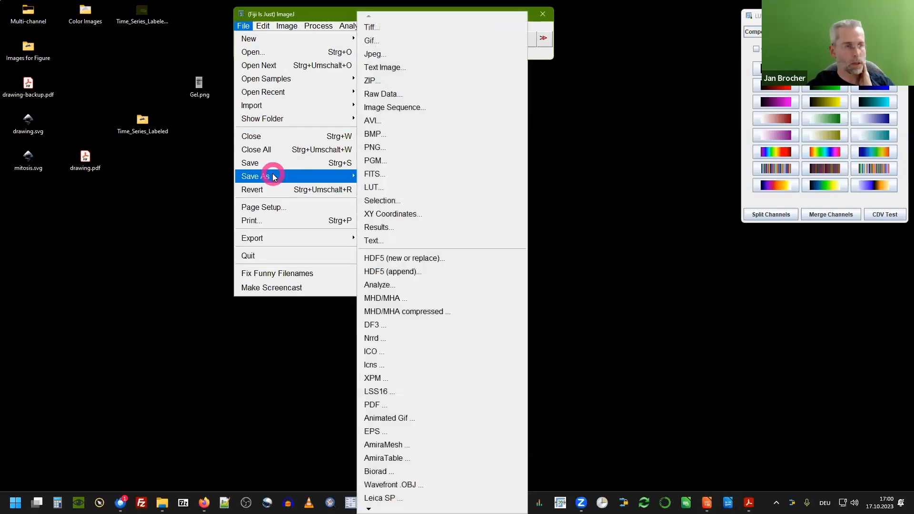
mouse_move(271, 79)
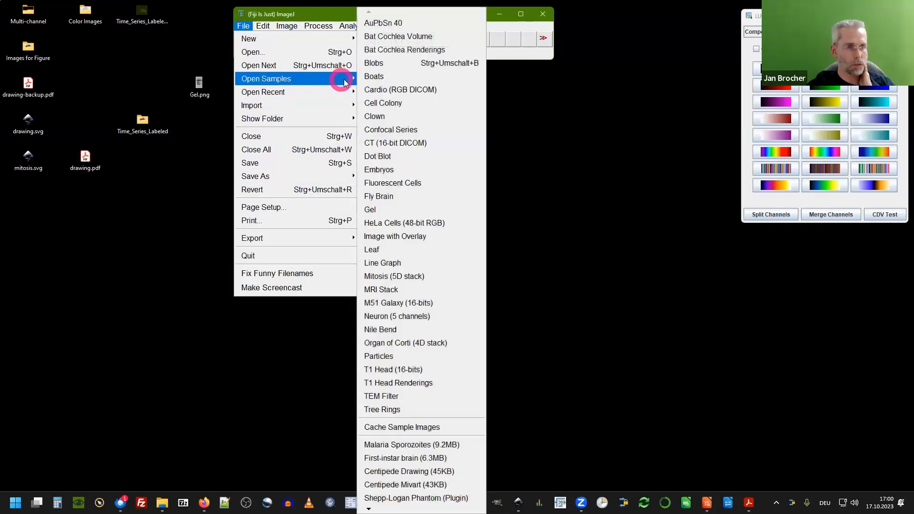
click(388, 196)
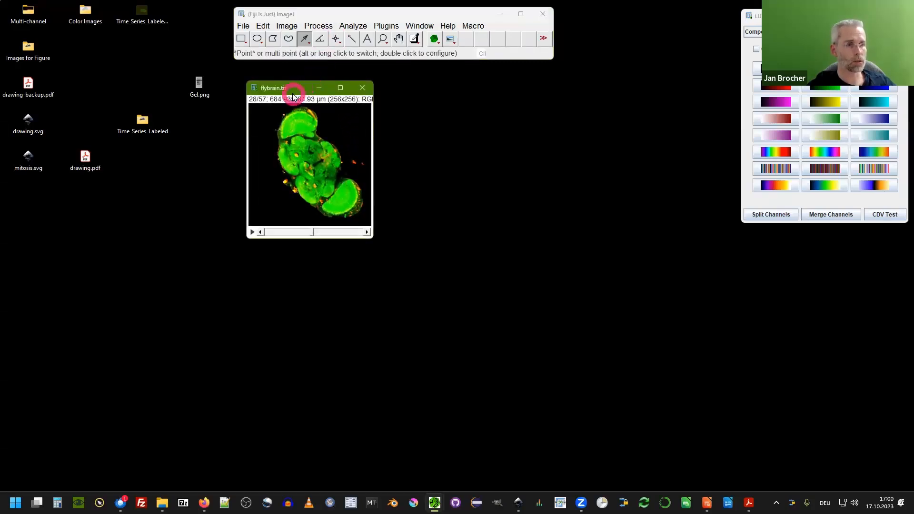
drag(290, 90, 253, 98)
right_click(248, 121)
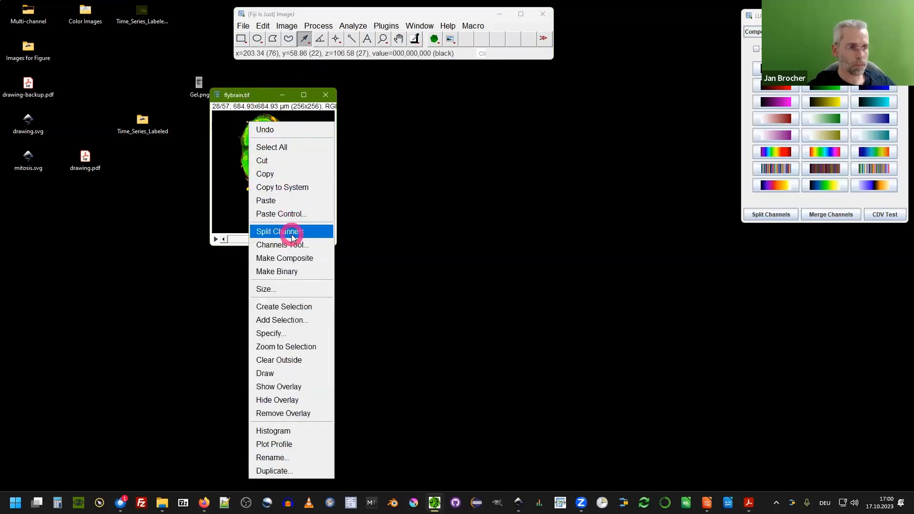
click(292, 259)
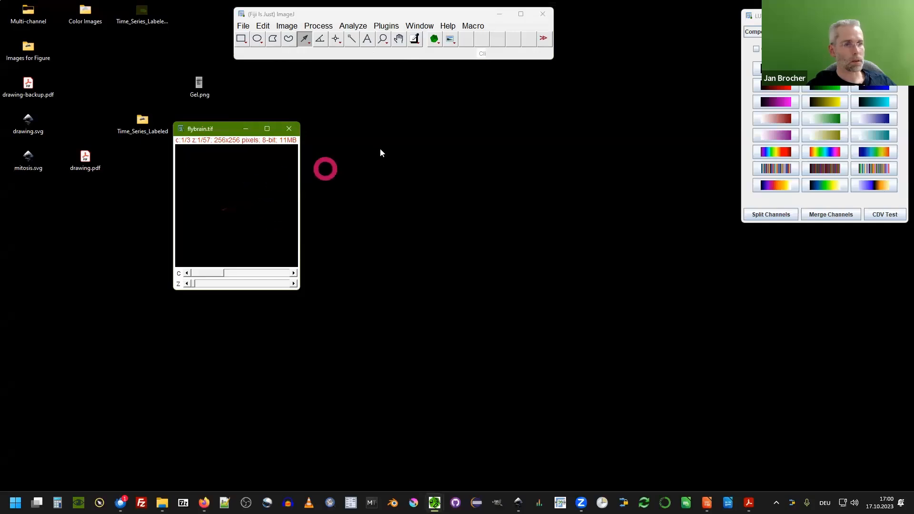
Open the fly brain stack in the 3D script Interactive Animation viewer and rotate the rendering.
click(385, 26)
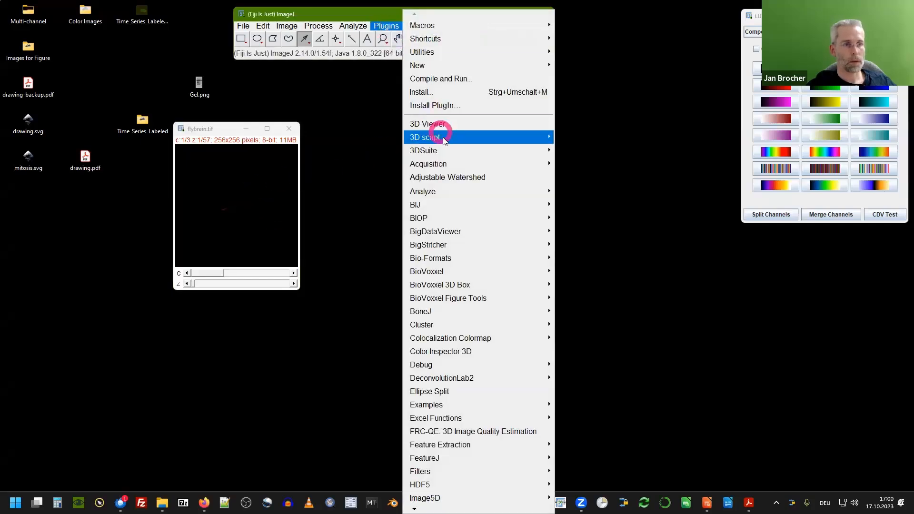
mouse_move(443, 142)
click(595, 139)
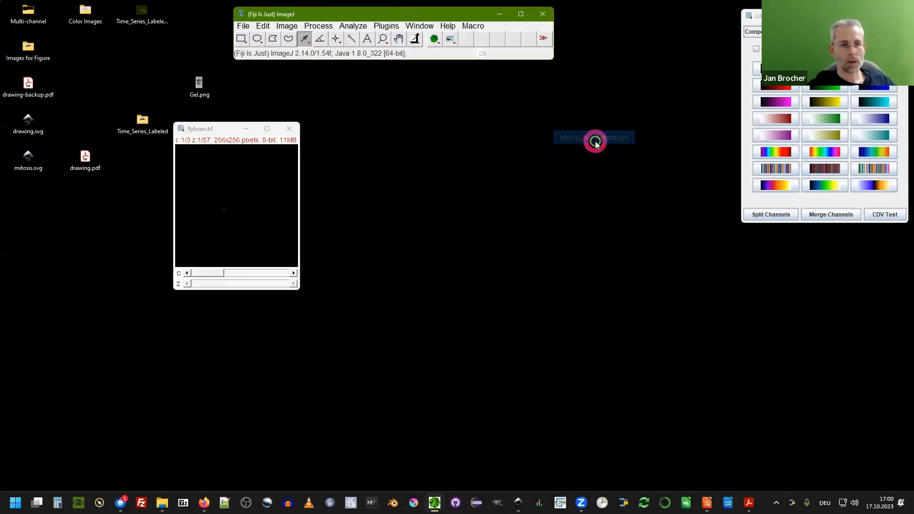
drag(301, 105, 267, 59)
drag(275, 131, 296, 113)
drag(260, 59, 340, 60)
key(ctrl+plus)
drag(444, 178, 451, 139)
drag(468, 212, 478, 207)
Set the 3D animation output size to 2000 x 2000 pixels.
click(760, 246)
click(780, 203)
click(788, 210)
click(766, 225)
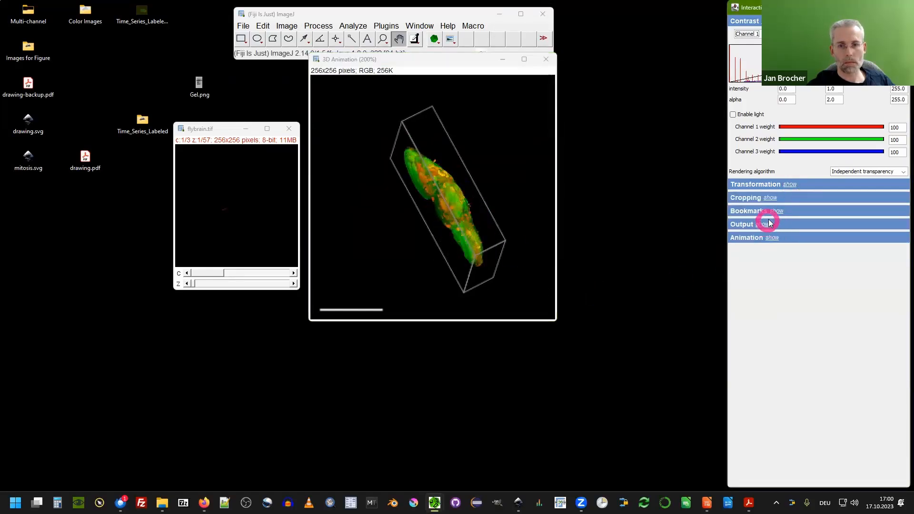
click(803, 243)
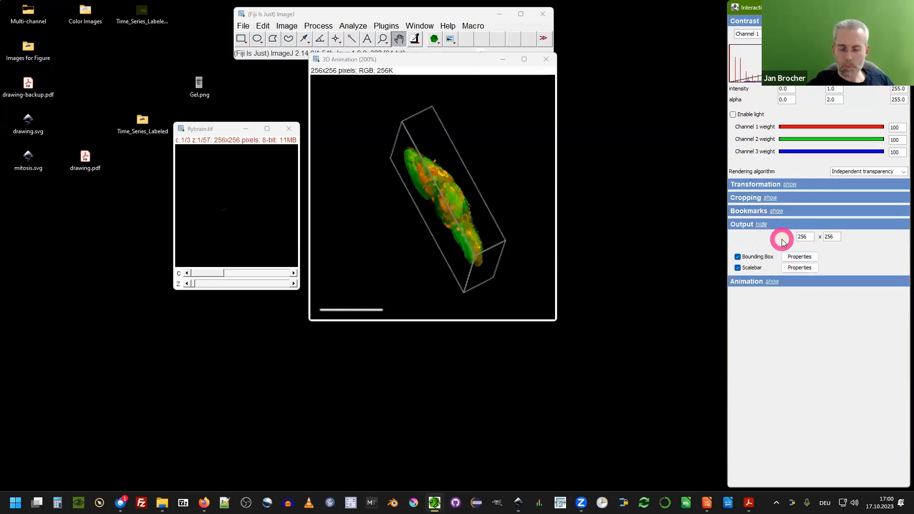
key(ctrl+a)
text(2000)
key(Tab)
text(2000)
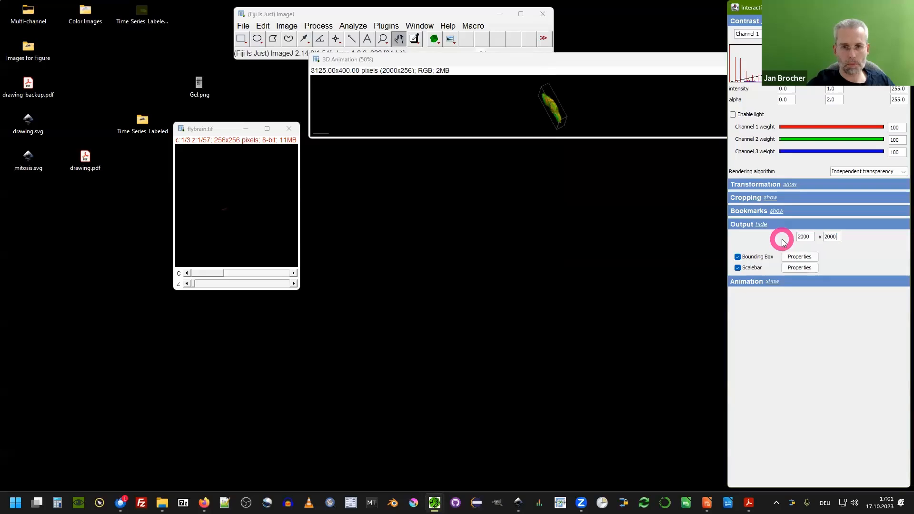
key(Return)
Rotate the fly brain rendering in the enlarged 3D Animation window.
click(590, 280)
drag(519, 233, 296, 185)
drag(216, 129, 150, 123)
drag(450, 255, 736, 186)
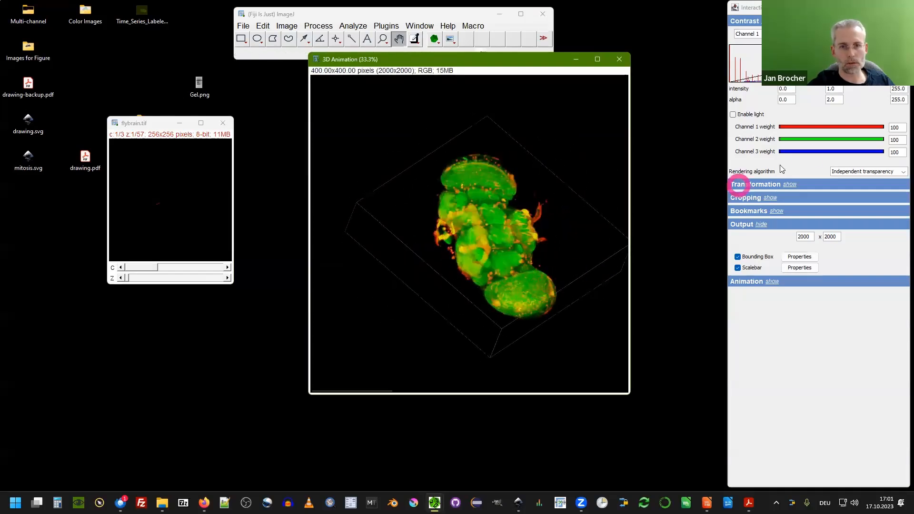
Set the Channel 1 weight to 0 and switch the contrast settings to Channel 2.
drag(871, 130, 759, 128)
click(732, 114)
click(732, 114)
click(747, 34)
click(756, 51)
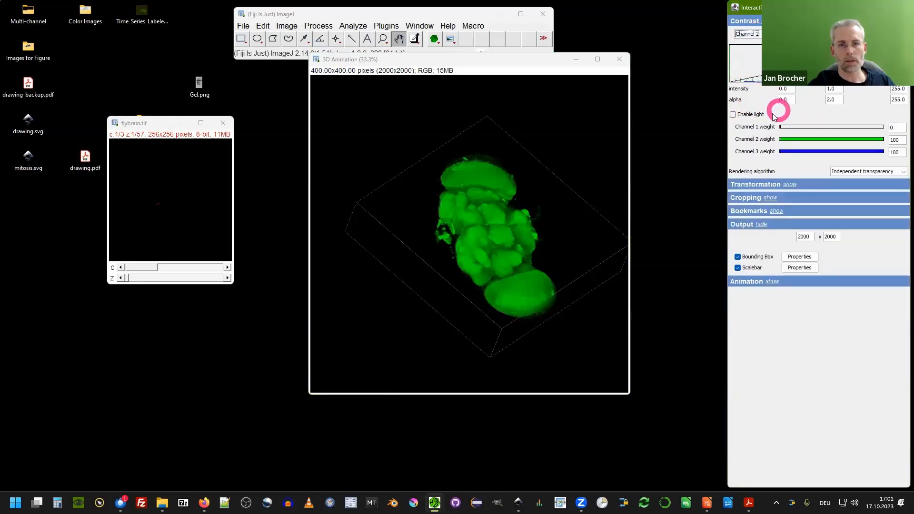
Enable lighting with object 0.6, diffuse 0.4 and specular 0.3.
click(750, 115)
double_click(771, 137)
text(0.4)
double_click(767, 146)
text(0.3)
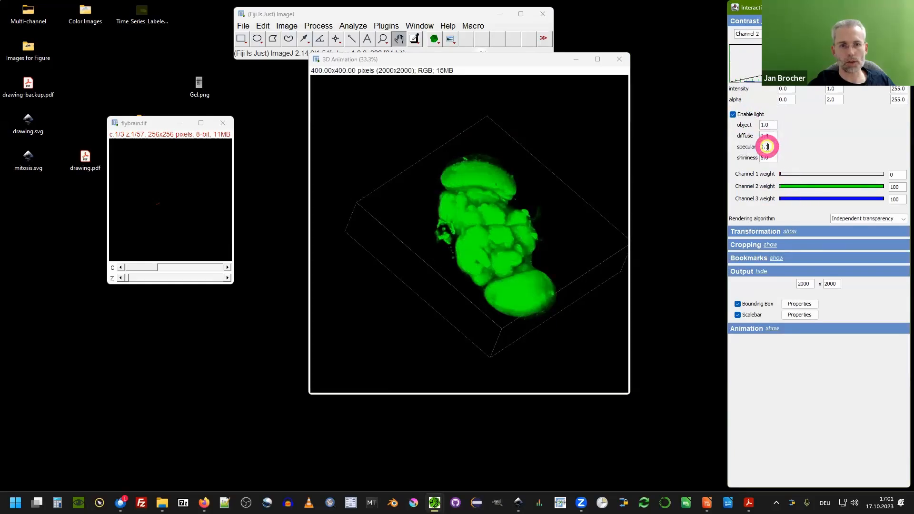
double_click(767, 123)
text(0.6)
mouse_move(494, 286)
mouse_down()
mouse_move(505, 267)
mouse_move(490, 278)
mouse_up()
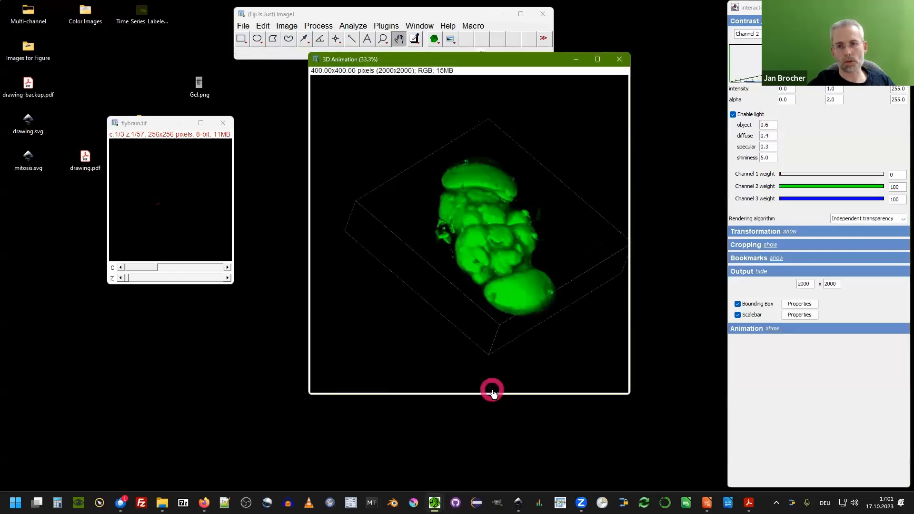
Show the animation options, then close the 3D Animation window.
click(772, 330)
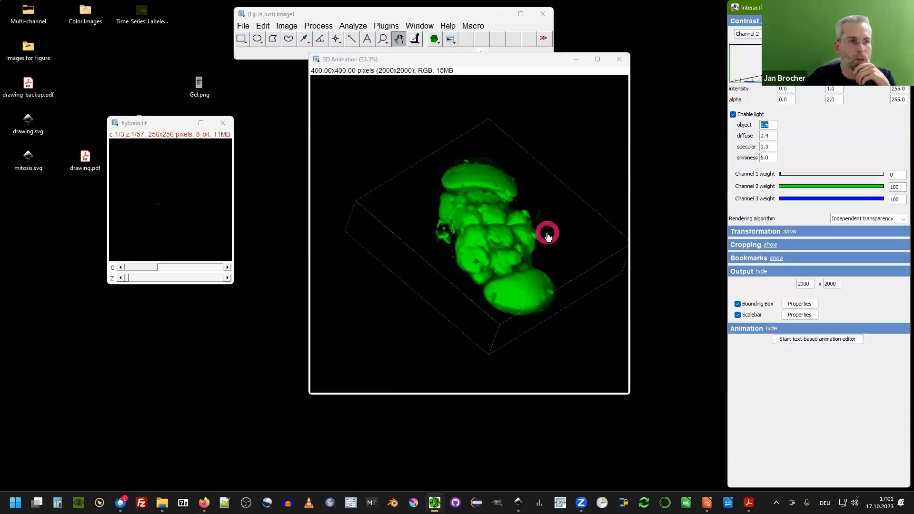
drag(473, 61, 458, 79)
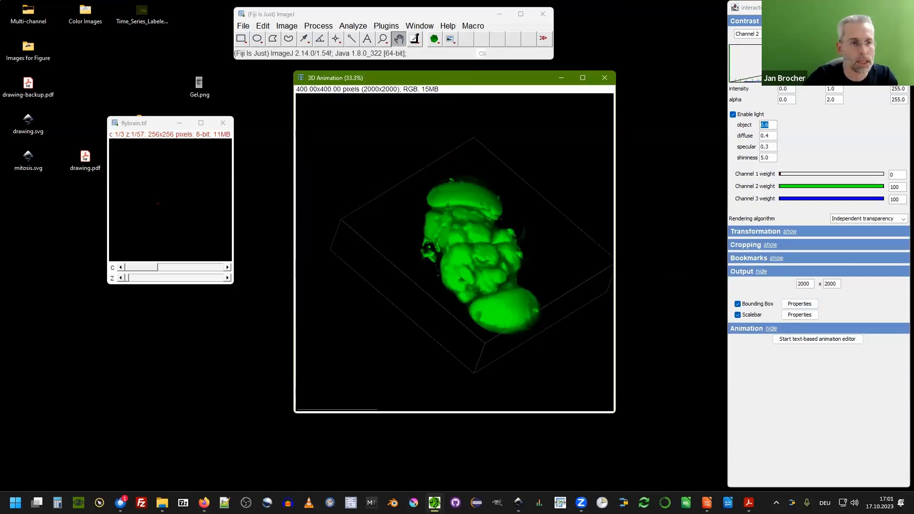
click(546, 106)
drag(515, 81, 505, 84)
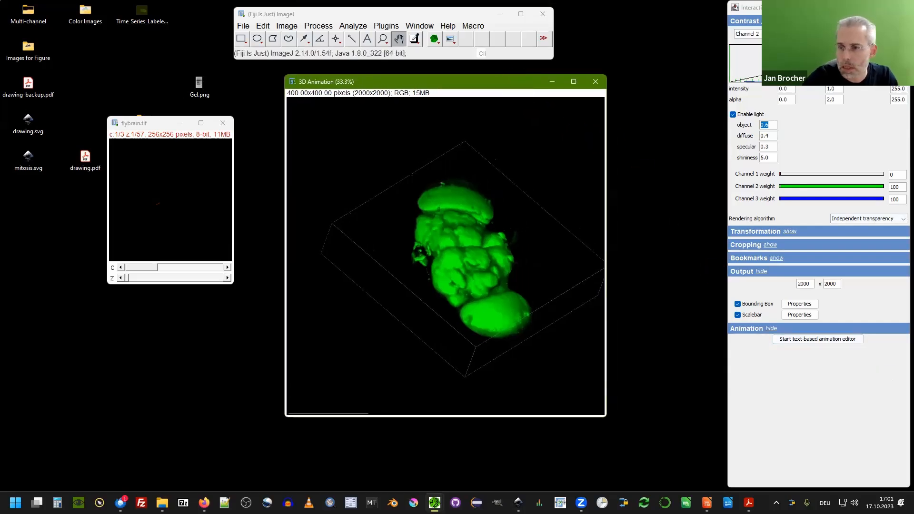
click(597, 83)
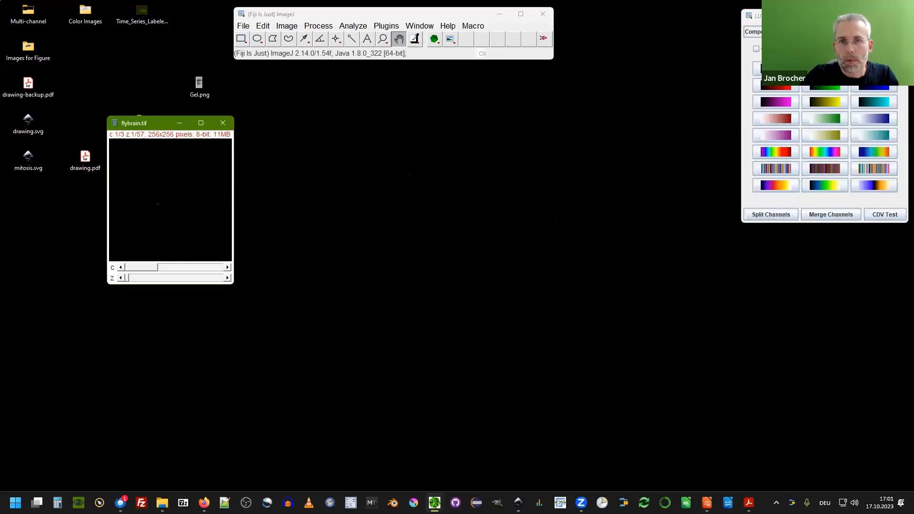
click(420, 15)
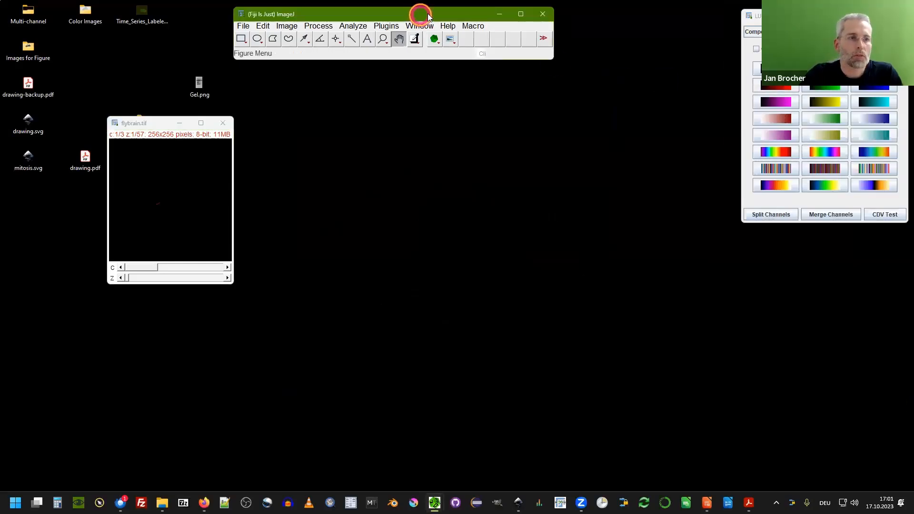
drag(428, 17, 447, 24)
click(153, 124)
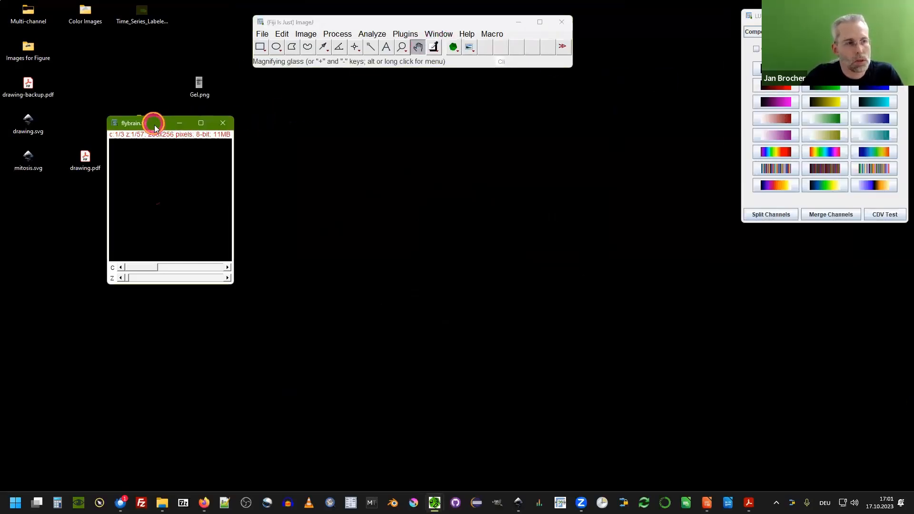
drag(154, 126, 247, 156)
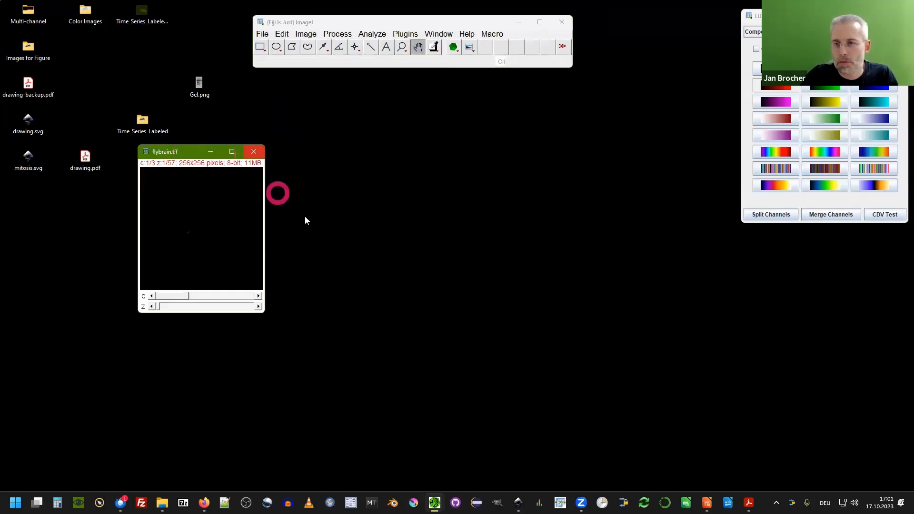